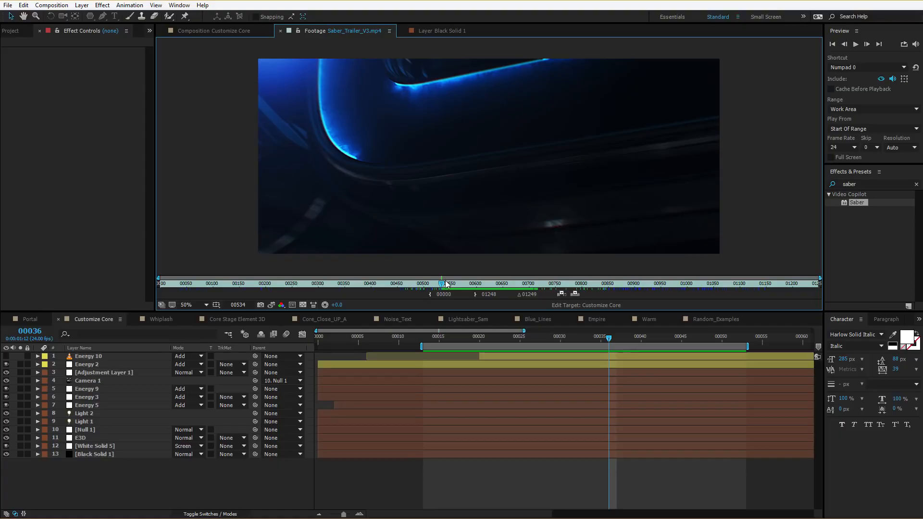
Step: Scrub through the Saber_Trailer_V3.mp4 footage and preview the energy ring animation in the Core Stage Element 3D composition
drag(443, 286, 522, 284)
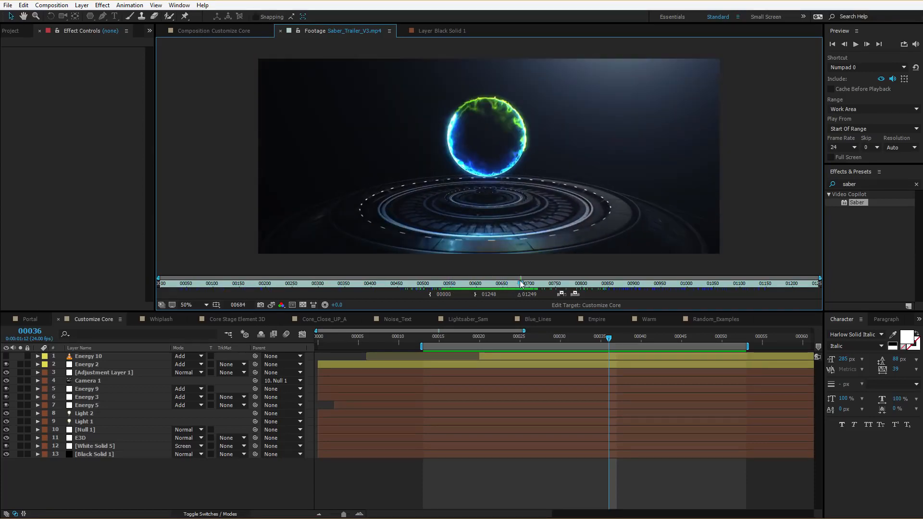
drag(568, 338, 405, 340)
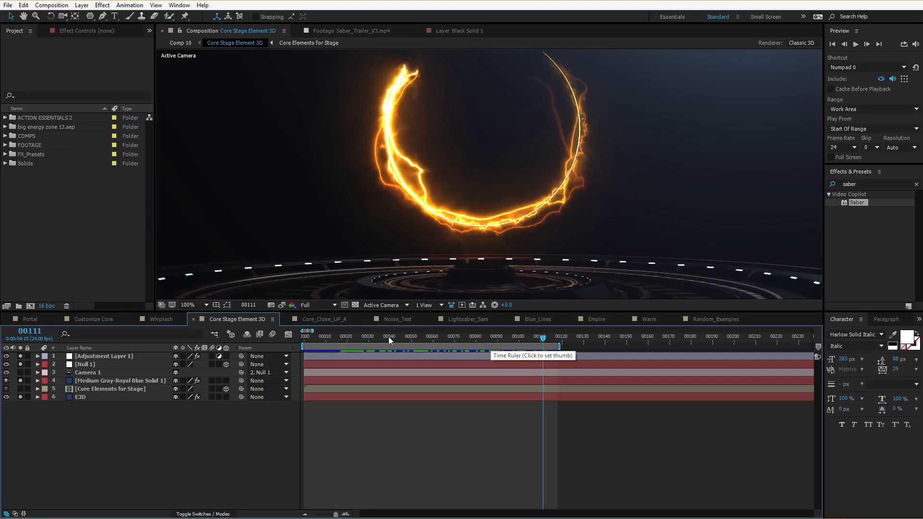
click(399, 337)
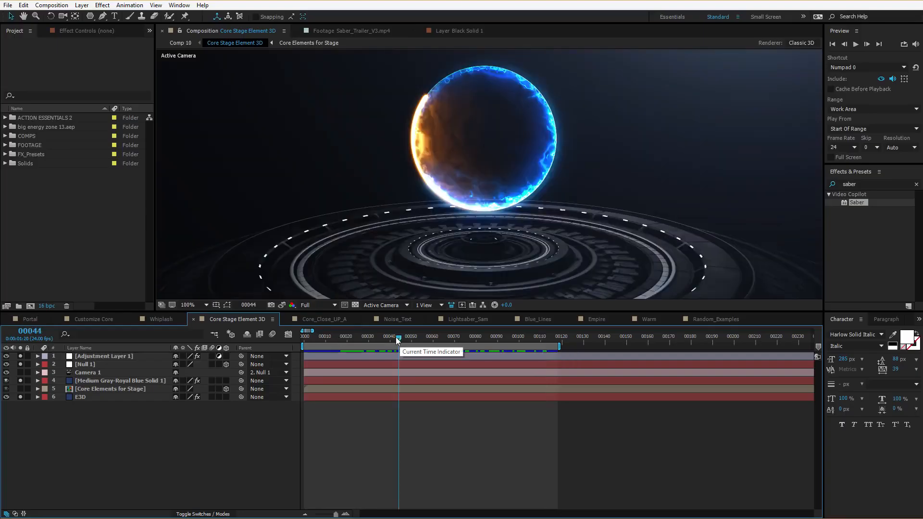
key(space)
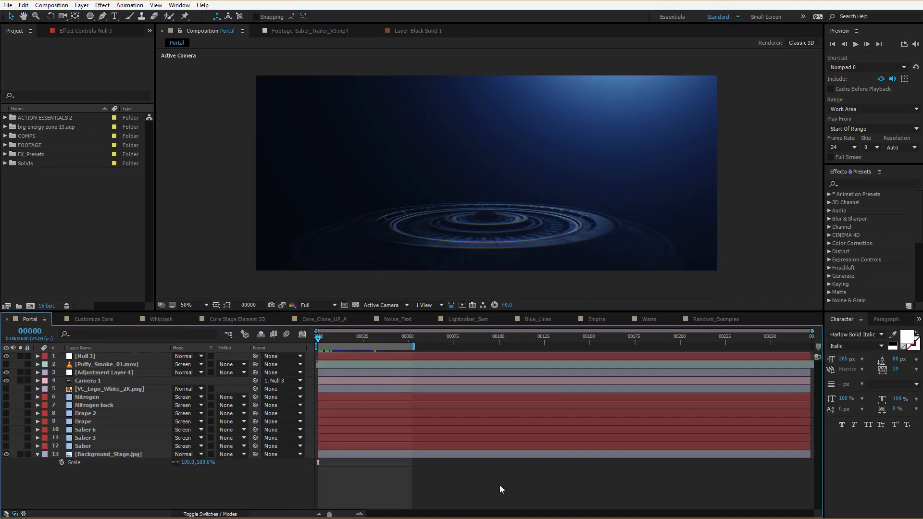
Step: Create a new white solid named Saber at 1920 x 812 px in the Portal composition
click(82, 5)
mouse_move(96, 15)
click(273, 27)
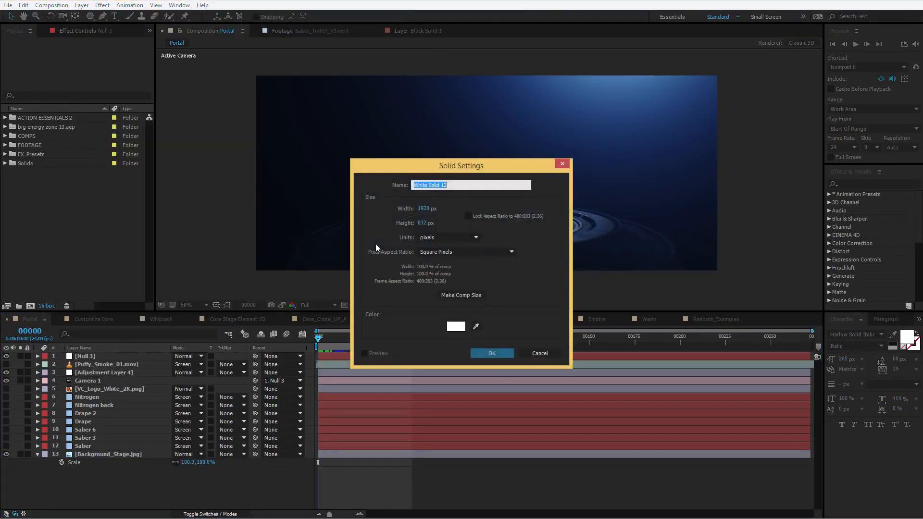
text(Saber)
key(Return)
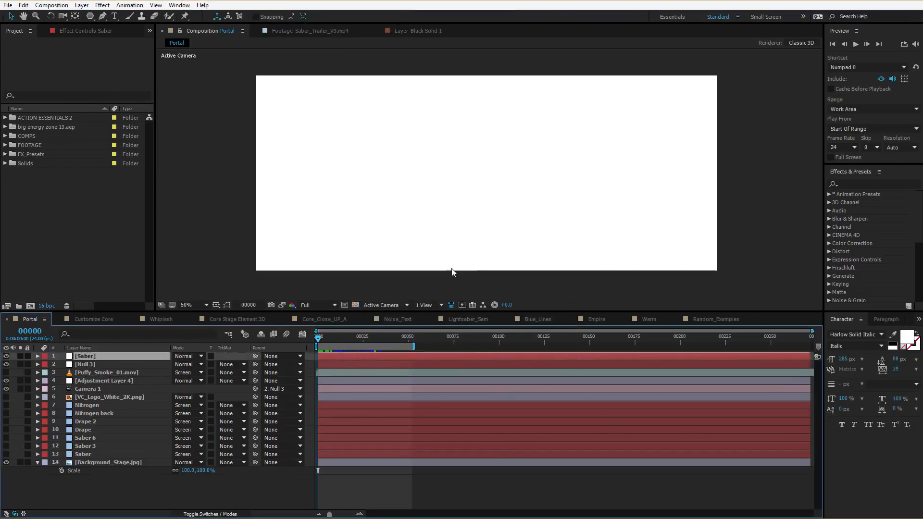
Step: Find the Video Copilot Saber effect and apply it to the new Saber solid
click(853, 184)
text(saber)
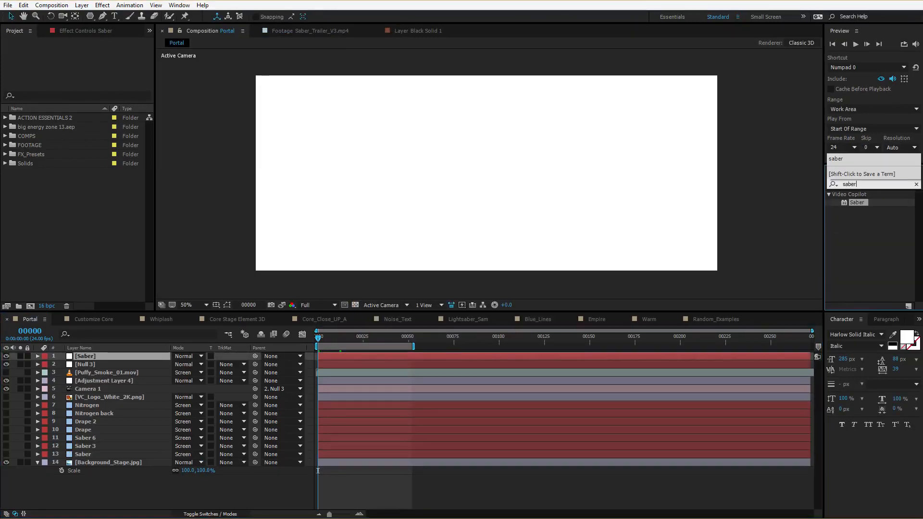
drag(858, 206, 528, 166)
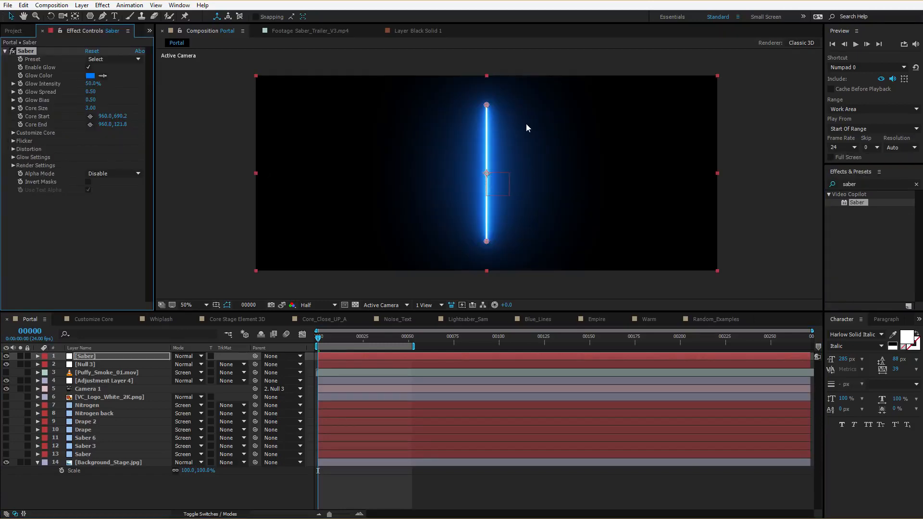
Step: Try moving the beam's Core End to about 1652, 336 and shifting the hue of its glow color
drag(486, 106, 653, 158)
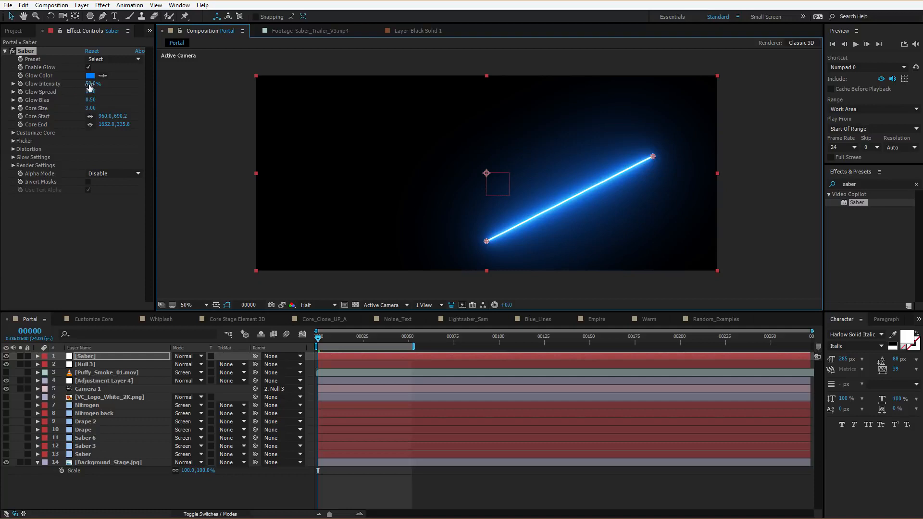
mouse_move(92, 84)
mouse_down()
mouse_move(134, 80)
mouse_move(91, 101)
mouse_up()
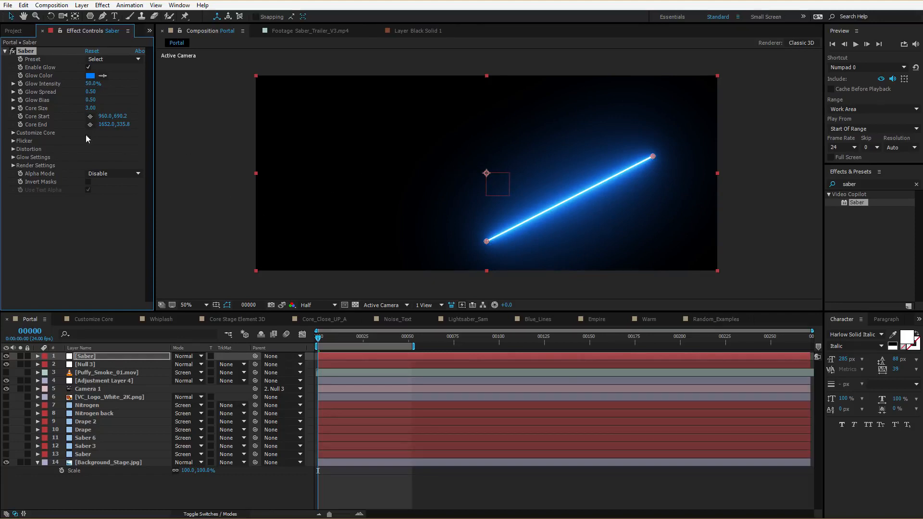
click(91, 76)
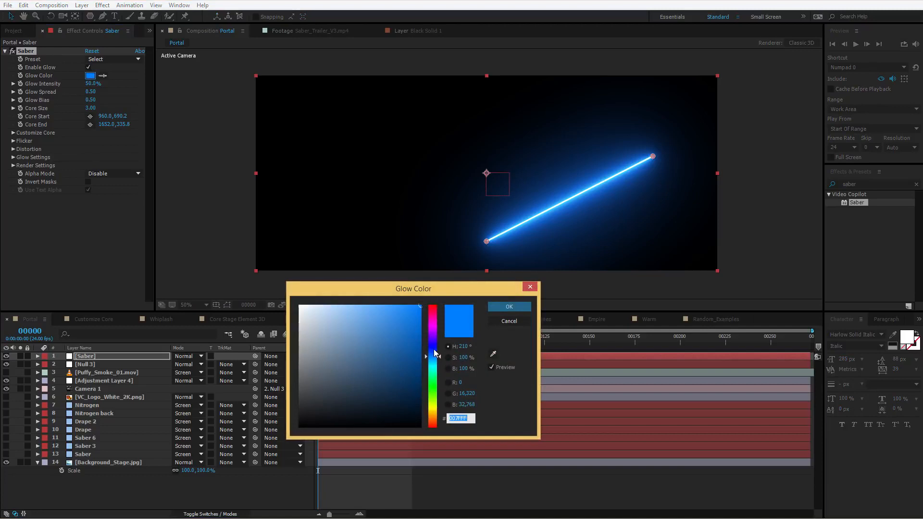
drag(435, 353, 438, 387)
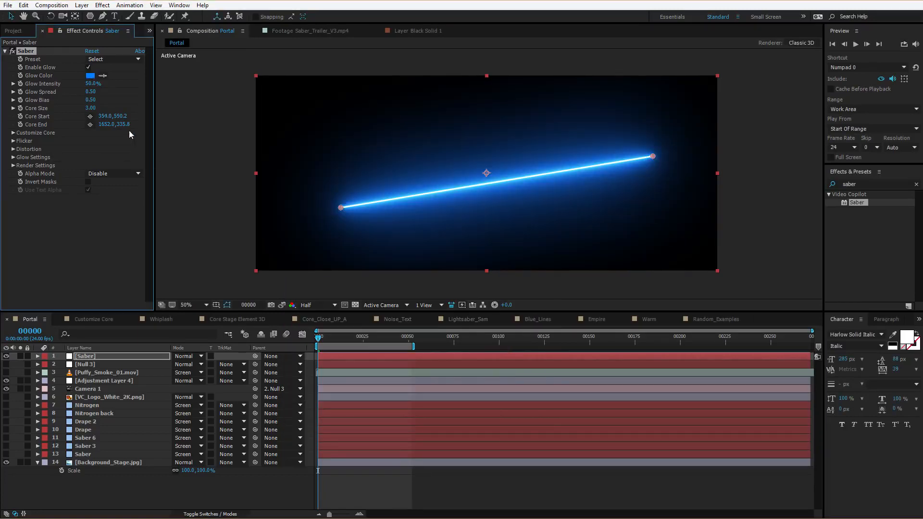
Step: Toggle the glow off and on, try Glow Intensity 124% with Glow Spread 0.91, and undo both value changes
click(88, 67)
click(88, 67)
drag(94, 86, 126, 88)
key(ctrl+z)
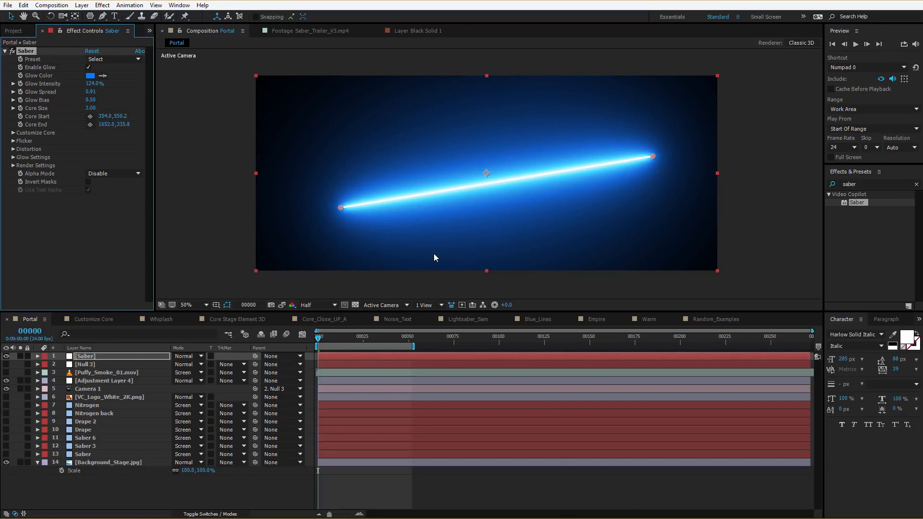
key(ctrl+z)
key(ctrl+z)
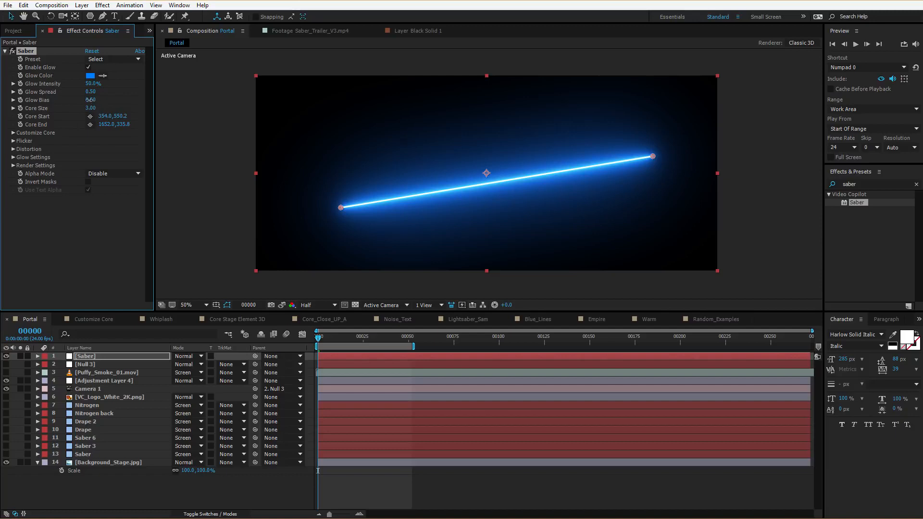
Step: Try Glow Bias 0.38, Glow Intensity 85% and a lower Glow Spread, and reset the Saber effect to its defaults
drag(89, 99, 102, 108)
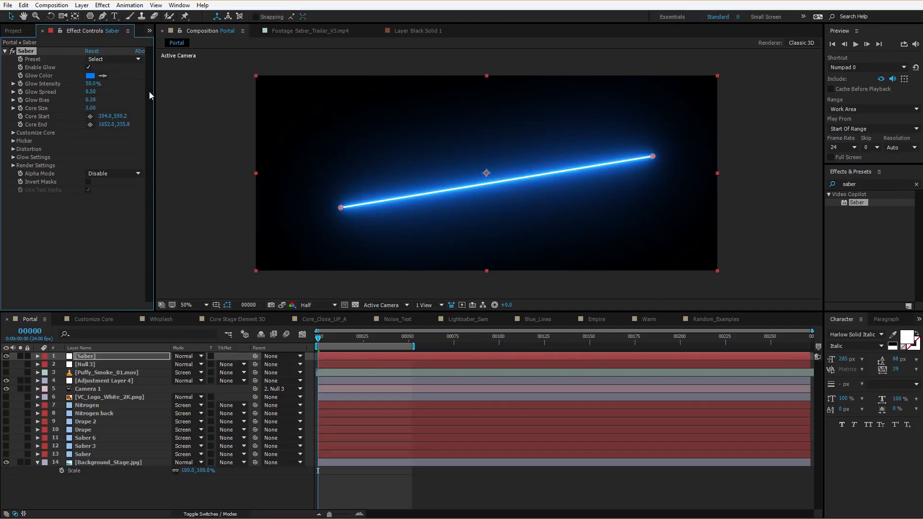
drag(88, 83, 113, 105)
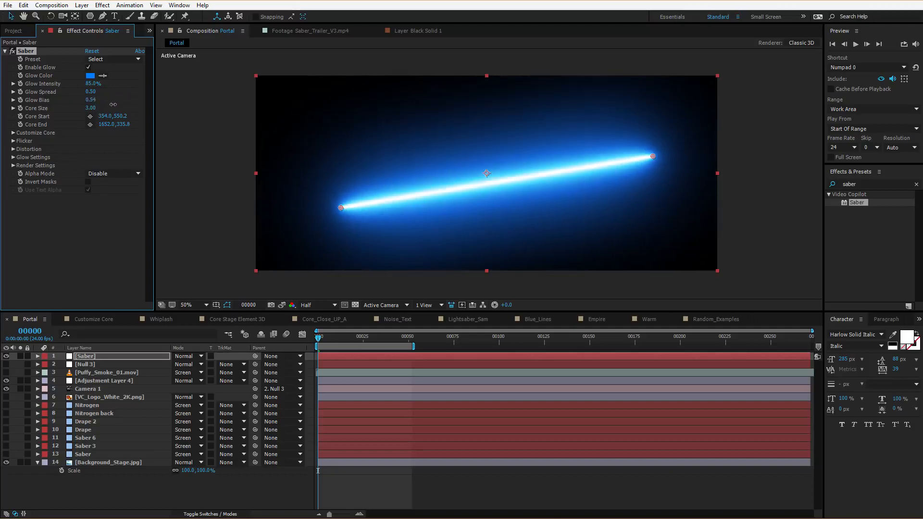
key(ctrl+z)
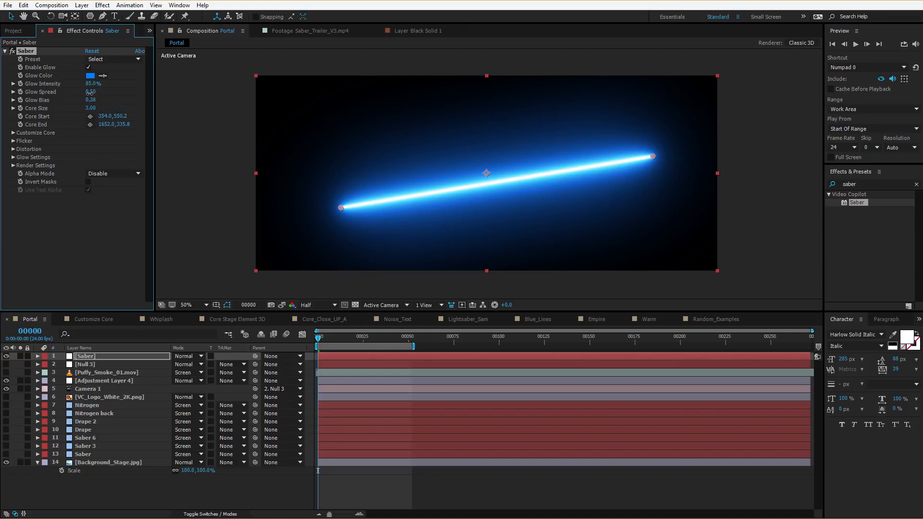
drag(91, 92, 83, 92)
click(93, 52)
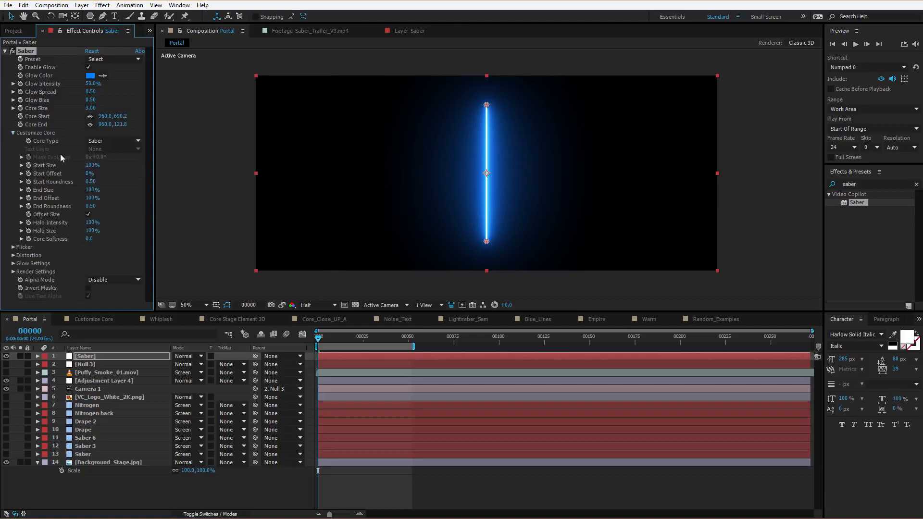
Step: Check the core type options, then try tapering the beam with Start Size 8% and different offset and end values
click(91, 142)
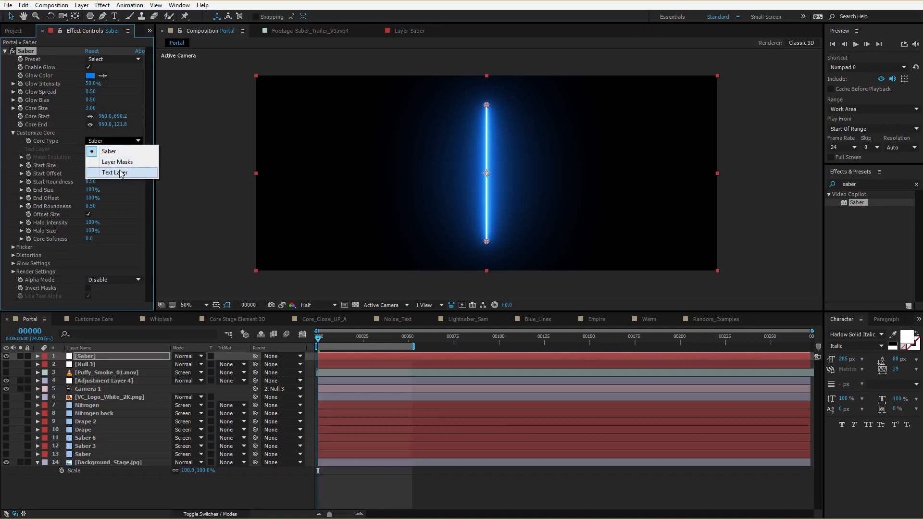
click(43, 181)
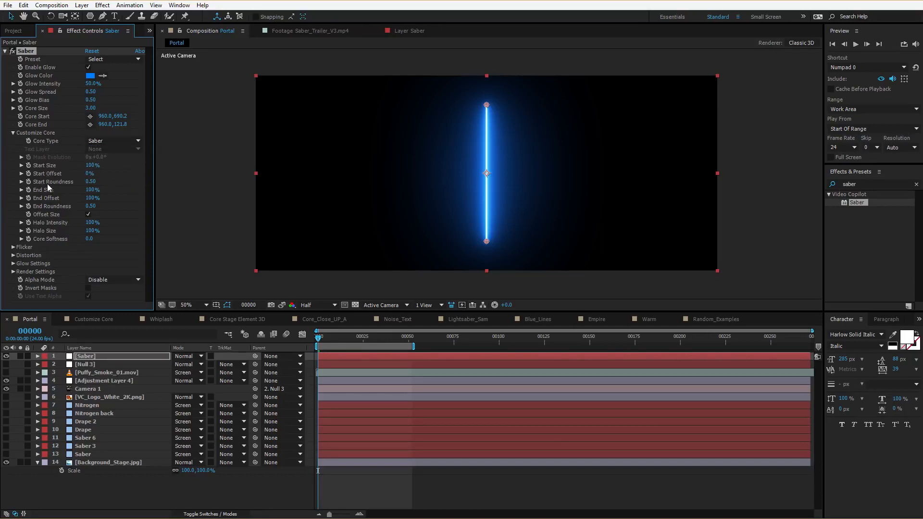
drag(91, 166, 40, 182)
drag(30, 181, 39, 194)
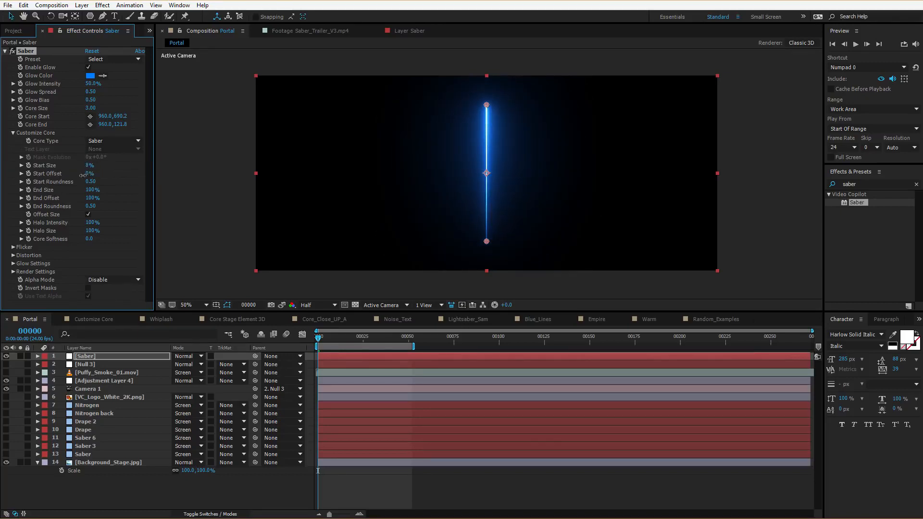
drag(82, 175, 29, 198)
mouse_move(91, 190)
mouse_down()
mouse_move(72, 199)
mouse_move(93, 197)
mouse_up()
key(ctrl+z)
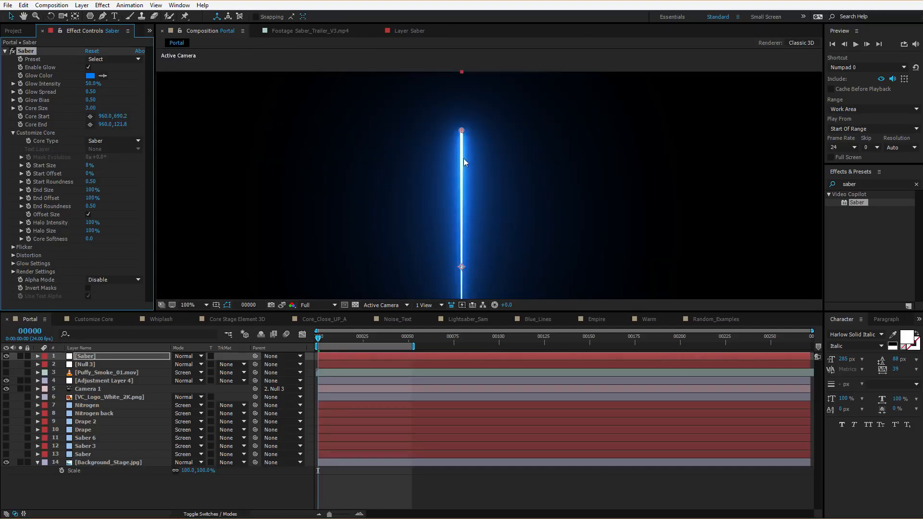
Step: Try Halo Intensity 150% and Glow Intensity 111%, and reset the Saber effect to its defaults
drag(98, 222, 119, 226)
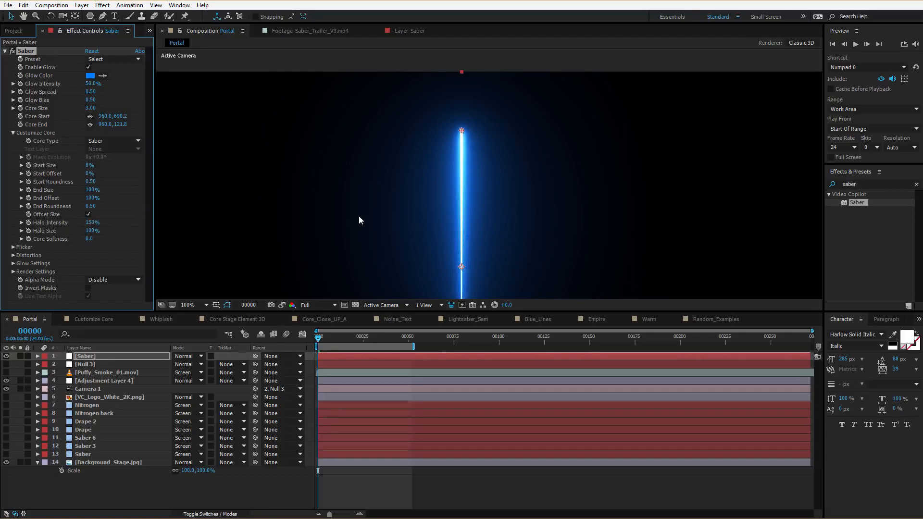
drag(90, 84, 123, 88)
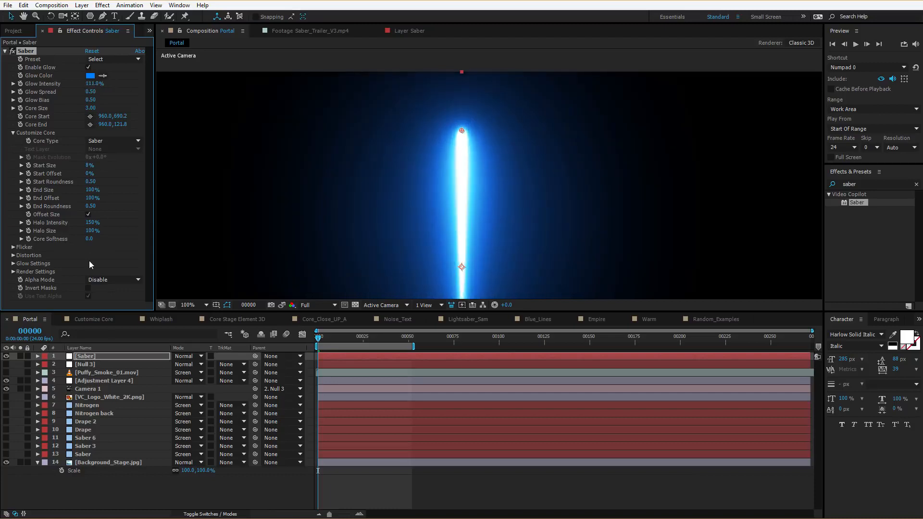
key(ctrl+z)
click(93, 51)
scroll(465, 199, down, 1)
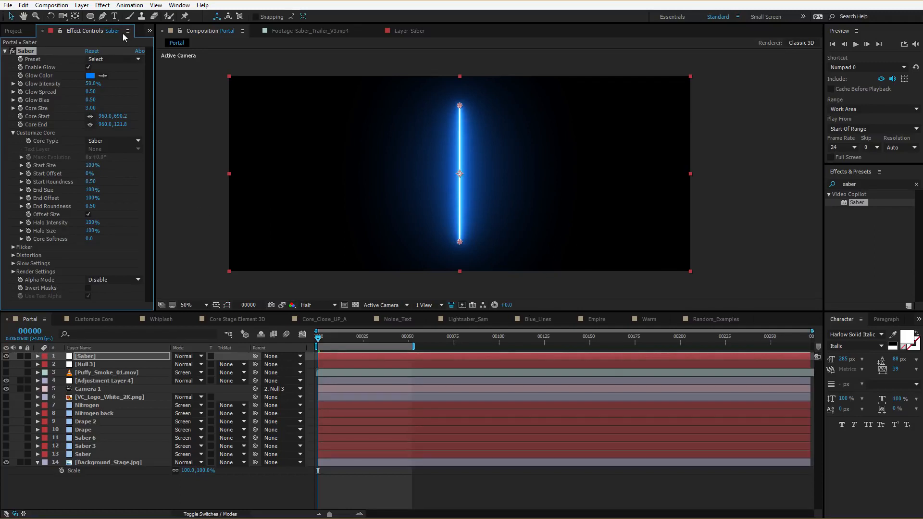
Step: Draw a centered circular mask on the Saber layer, set Core Type to Layer Masks, and hide the mask outline
click(89, 16)
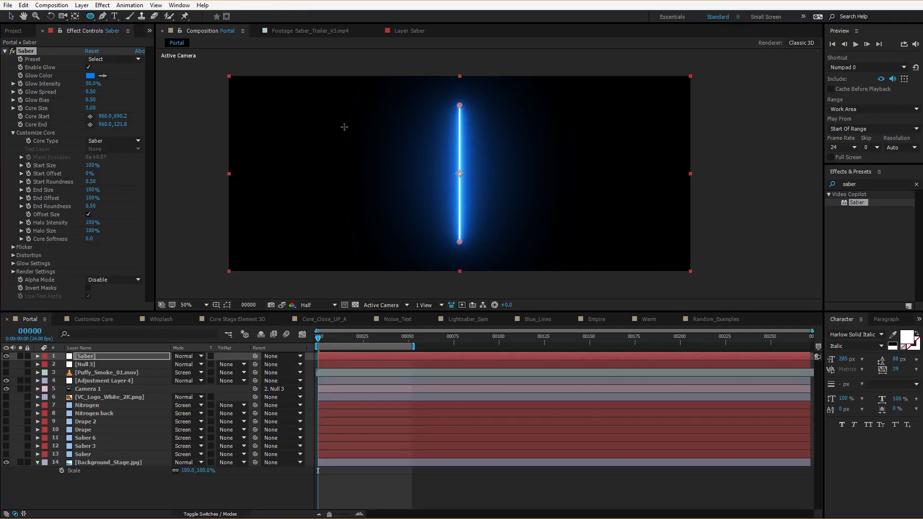
drag(459, 173, 508, 224)
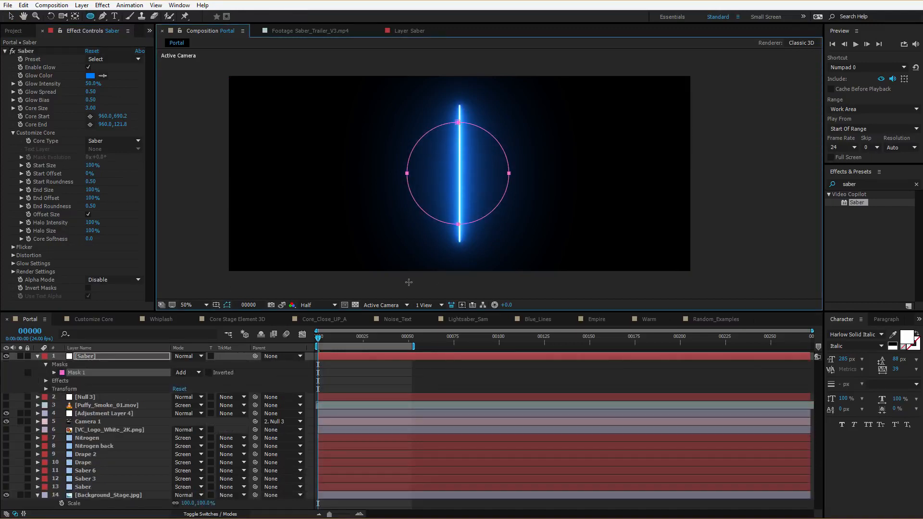
click(106, 141)
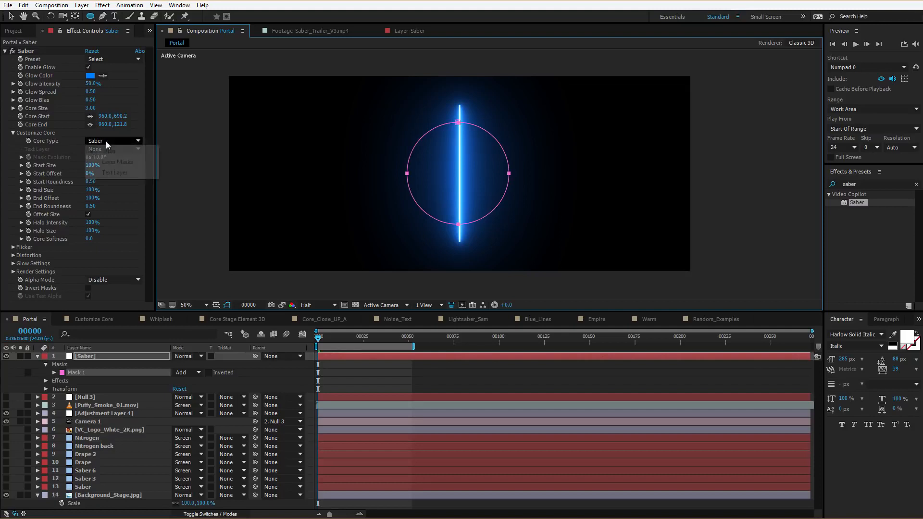
click(119, 163)
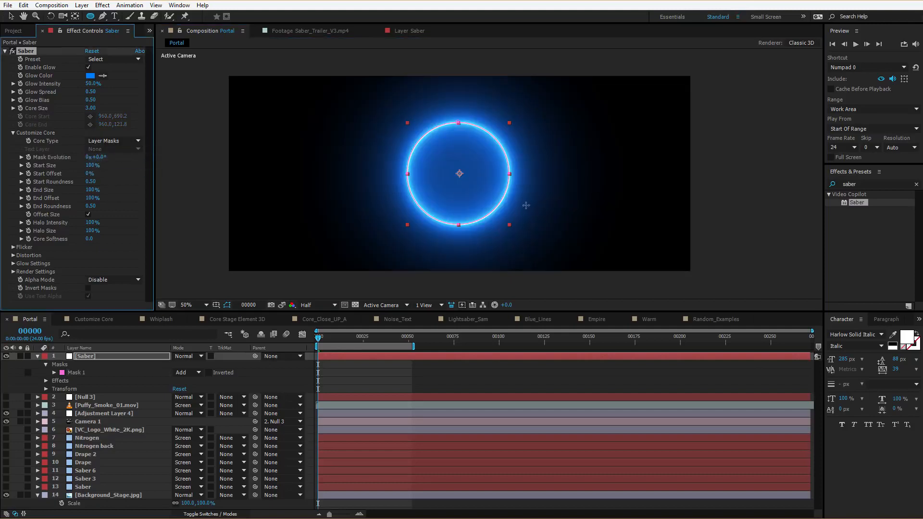
click(227, 304)
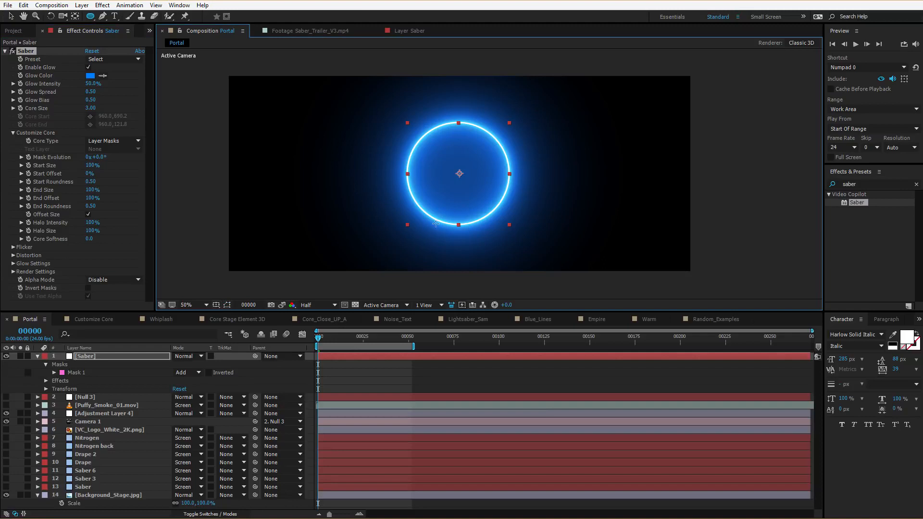
Step: Taper the ring with End Size 0% and Start Roundness 0.91, and keyframe Start Offset at 100% on frame 0
click(37, 166)
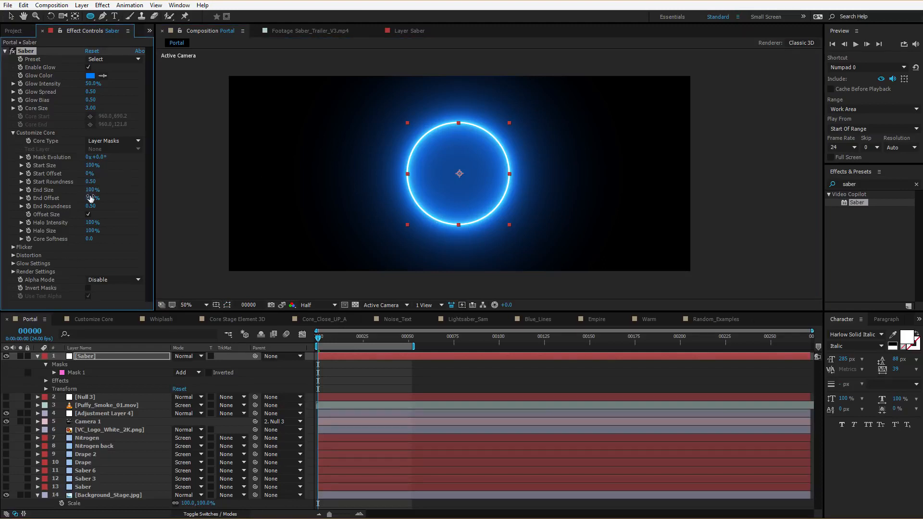
drag(66, 196, 2, 205)
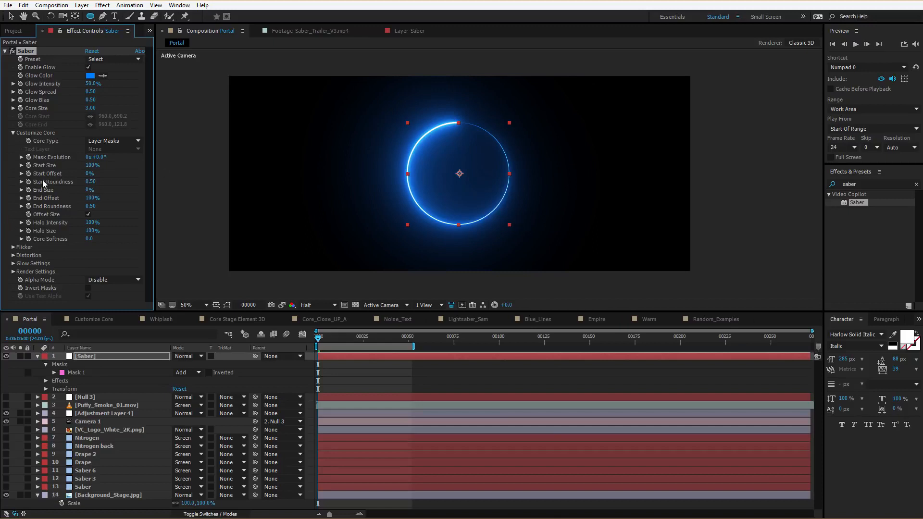
drag(89, 173, 134, 172)
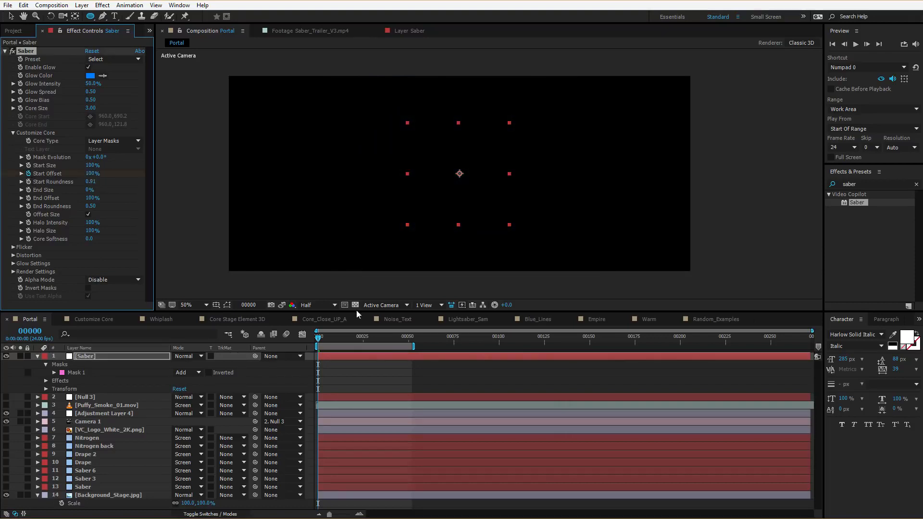
Step: Keyframe Start Offset at 0% at about frame 38 so the ring draws on, and scrub through the animation
drag(335, 342, 386, 339)
drag(93, 173, 2, 196)
drag(346, 337, 388, 321)
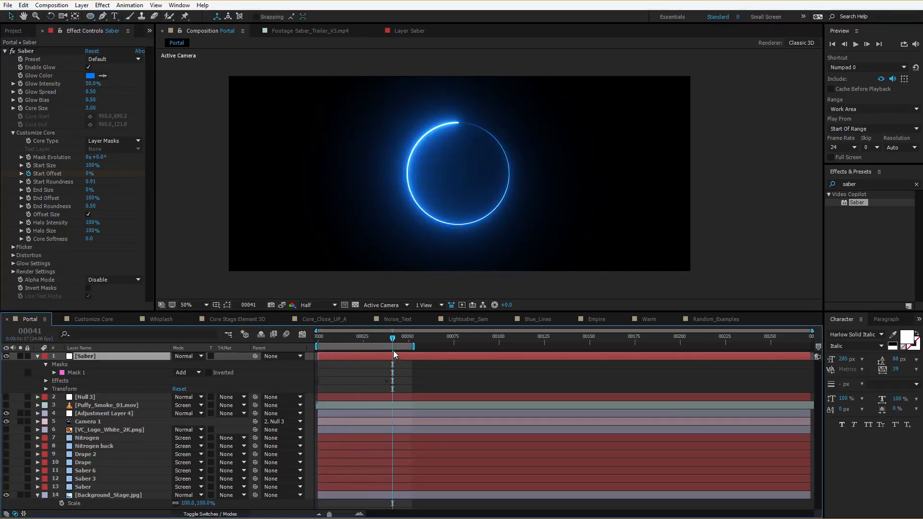
Step: Apply the Patronus preset to the Saber effect and play back the ring's draw-on animation
click(115, 63)
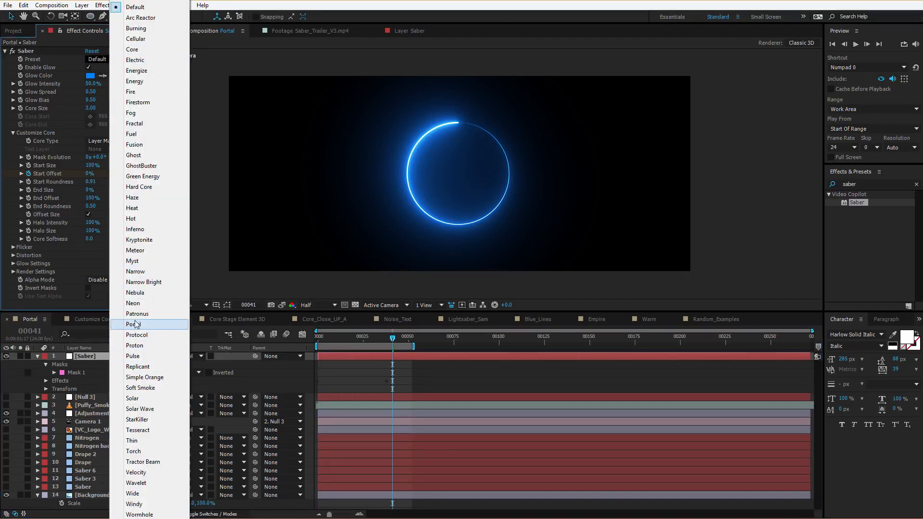
click(154, 313)
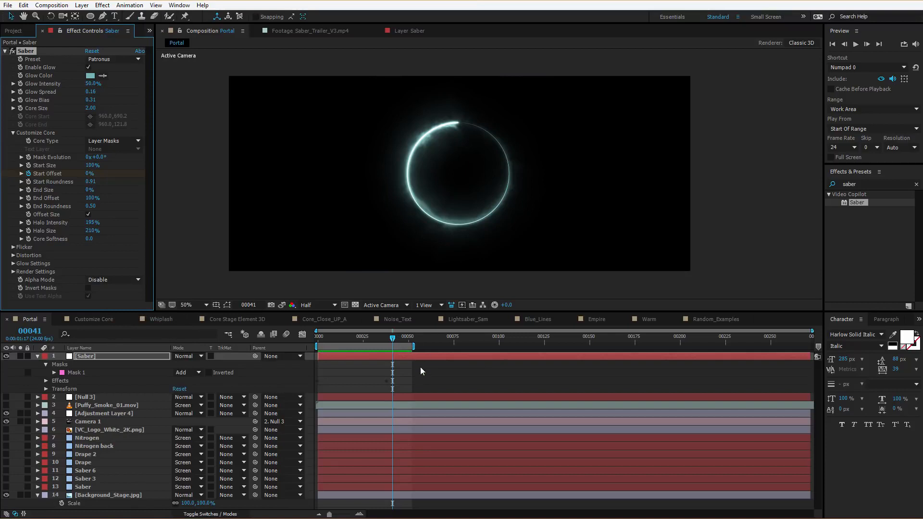
key(space)
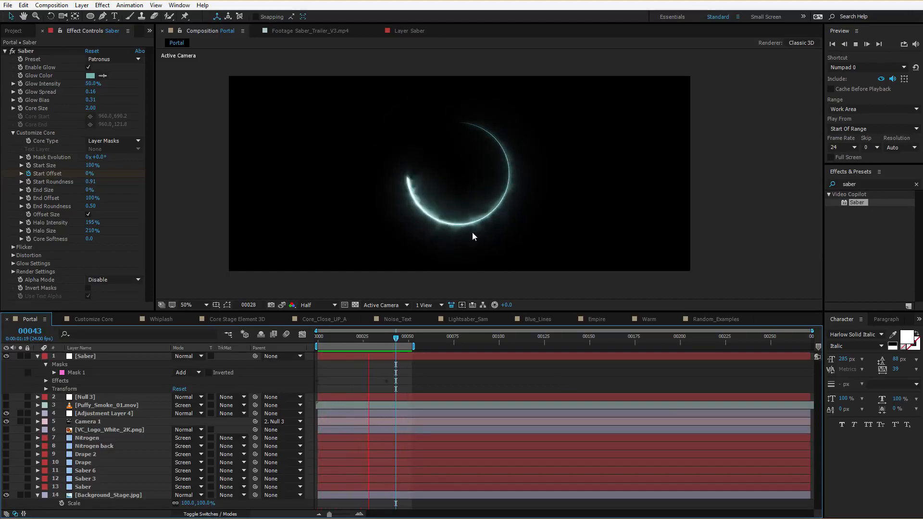
key(space)
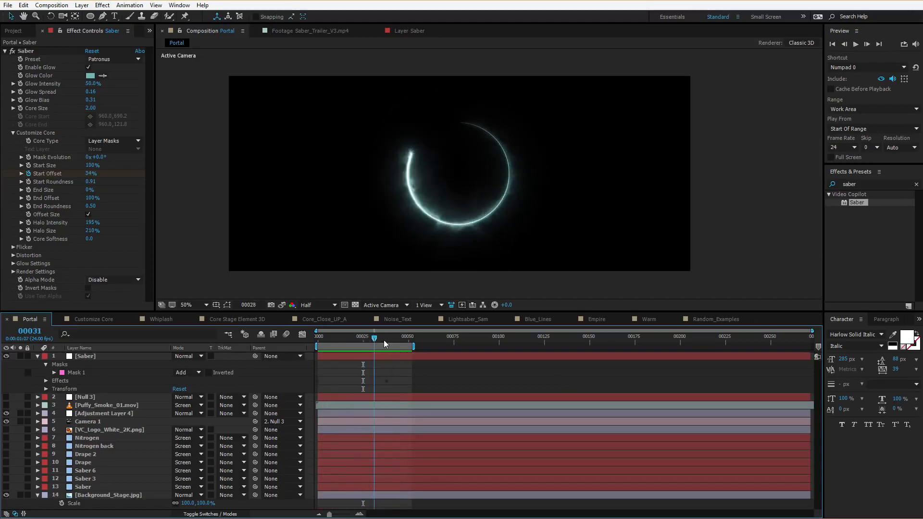
click(399, 338)
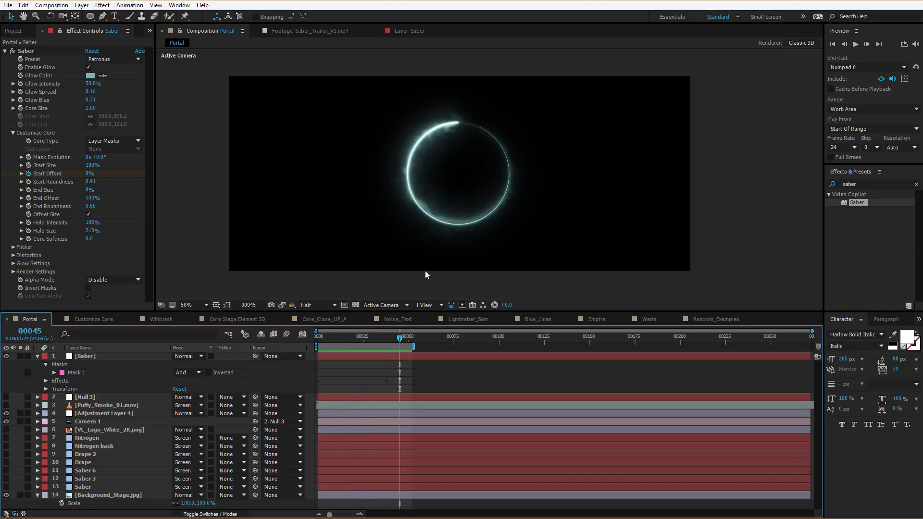
Step: Change the Saber Glow Color to bright blue (007BFF) and scrub through the ring animation
click(90, 75)
click(433, 323)
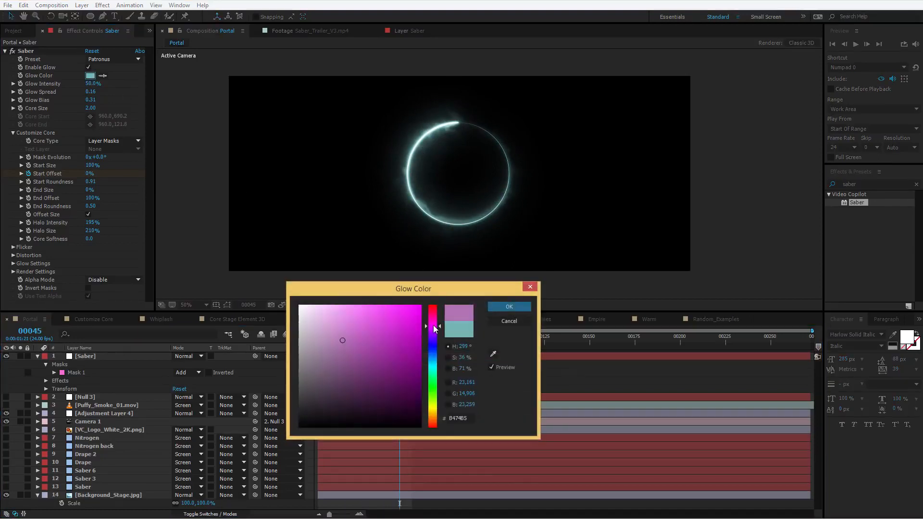
drag(434, 339, 433, 357)
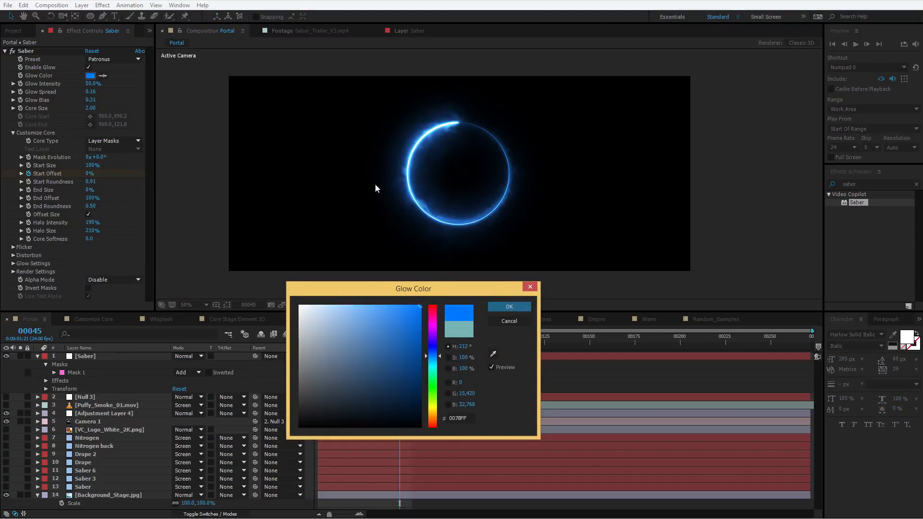
click(513, 306)
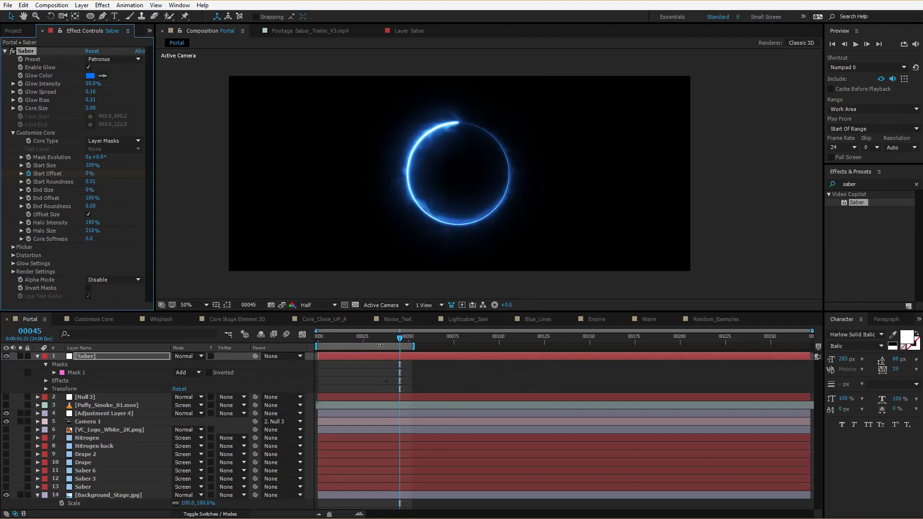
mouse_move(379, 336)
mouse_down()
mouse_move(333, 341)
mouse_move(378, 336)
mouse_up()
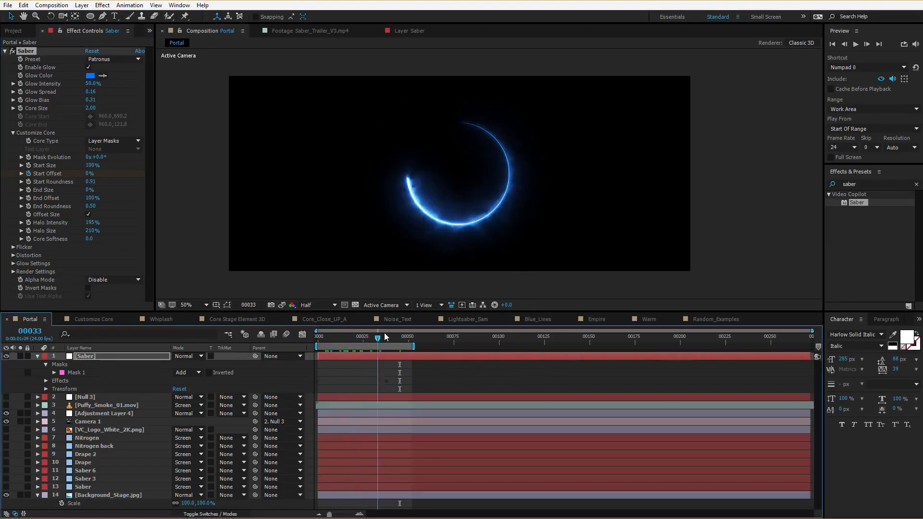
click(400, 335)
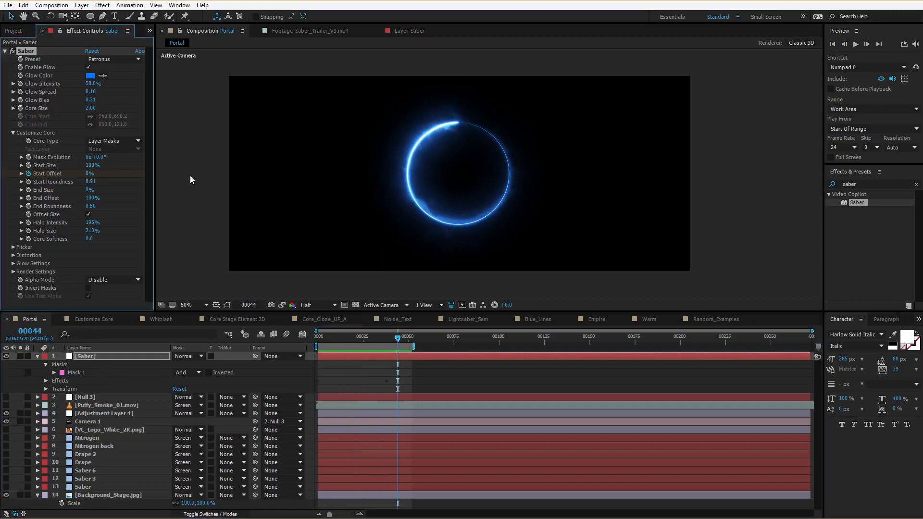
Step: Try the Energize preset on the Saber effect and preview the animation
click(111, 57)
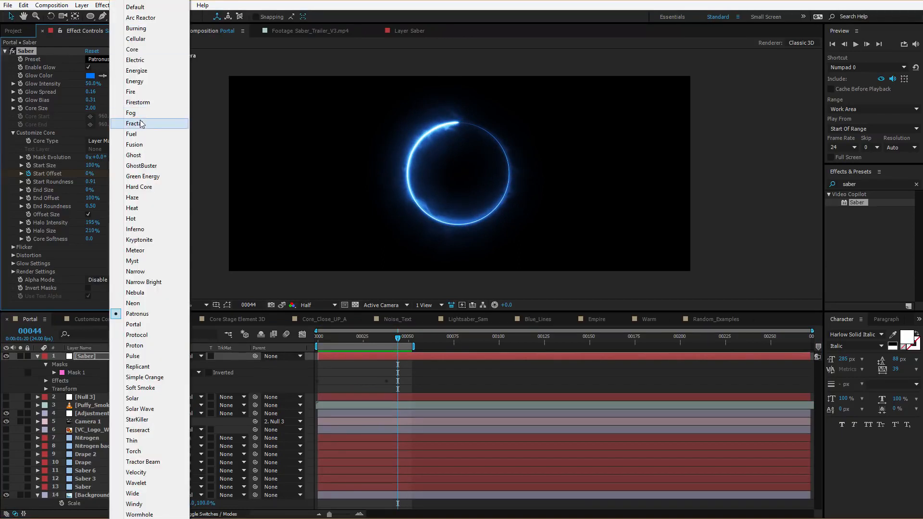
click(140, 70)
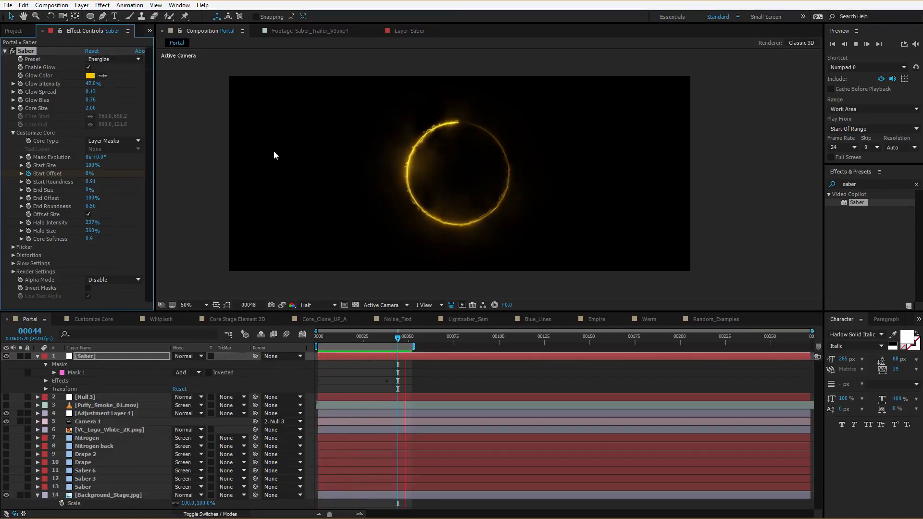
key(space)
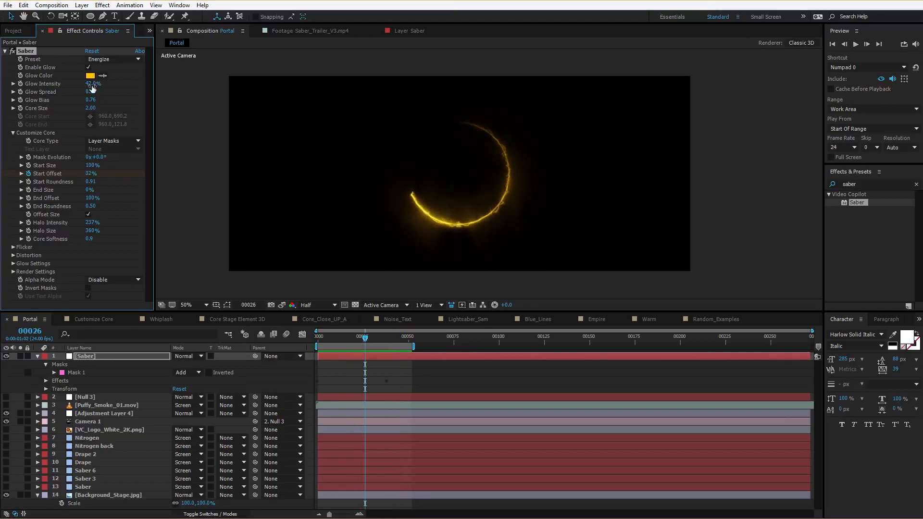
Step: Increase the Glow Intensity, shift the Glow Color to yellow-green, and preview the ring
drag(106, 83, 113, 81)
click(90, 76)
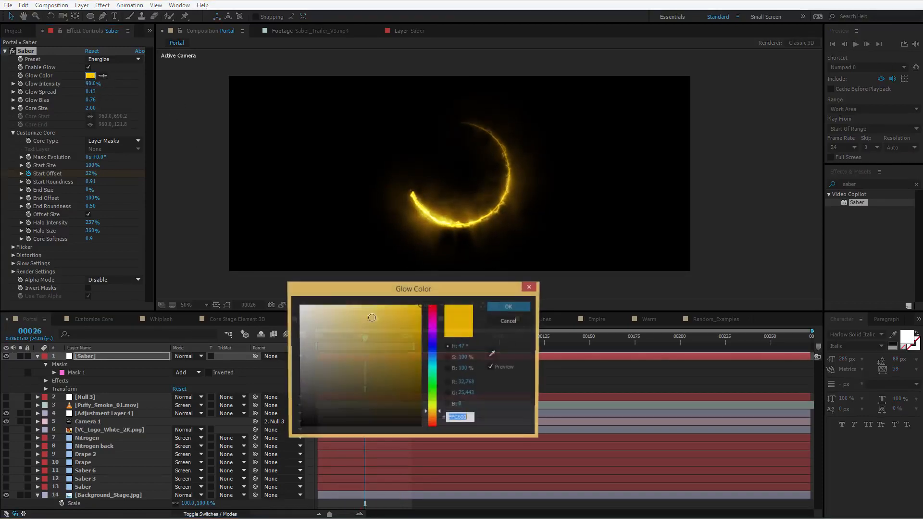
drag(438, 385, 427, 400)
click(508, 308)
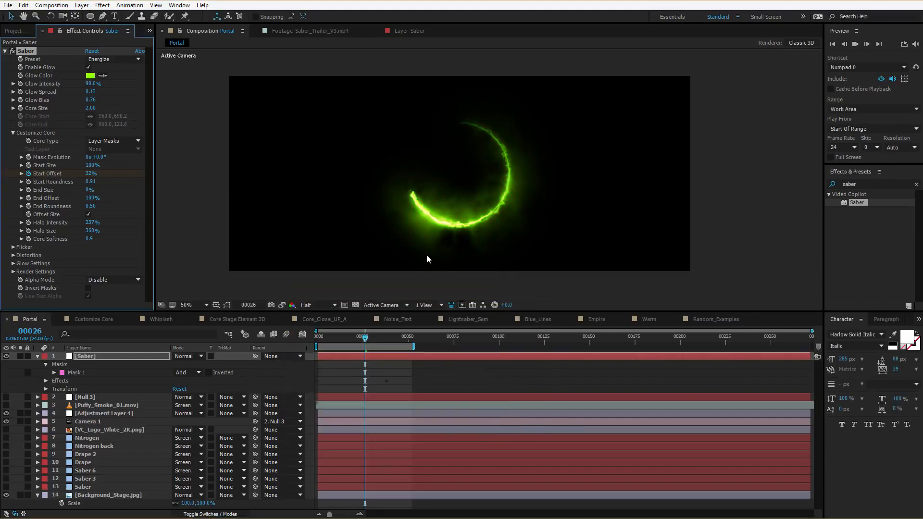
key(space)
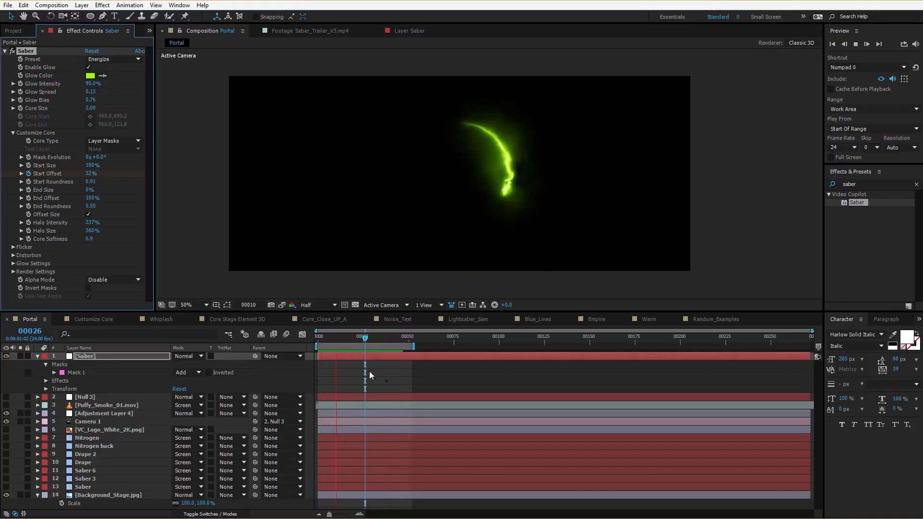
click(367, 344)
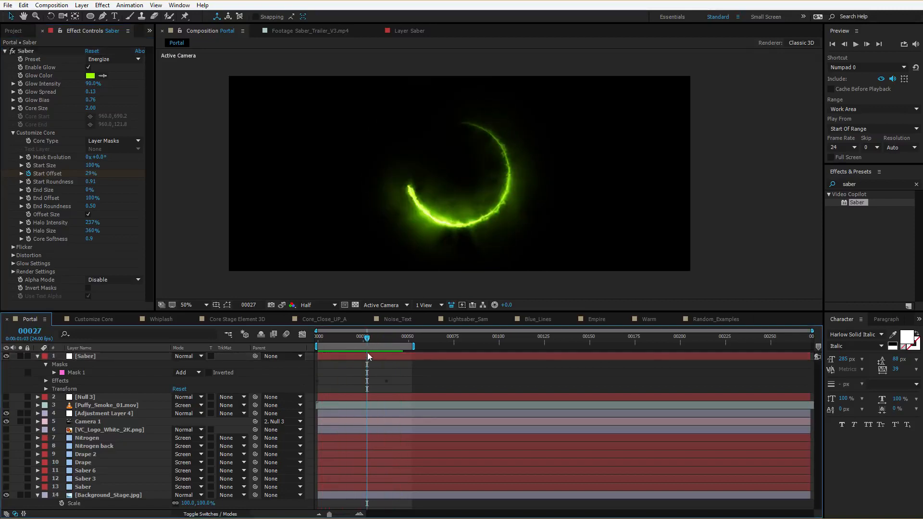
Step: Switch the Saber preset back to Patronus and set the Saber layer's blending mode to Screen
click(113, 59)
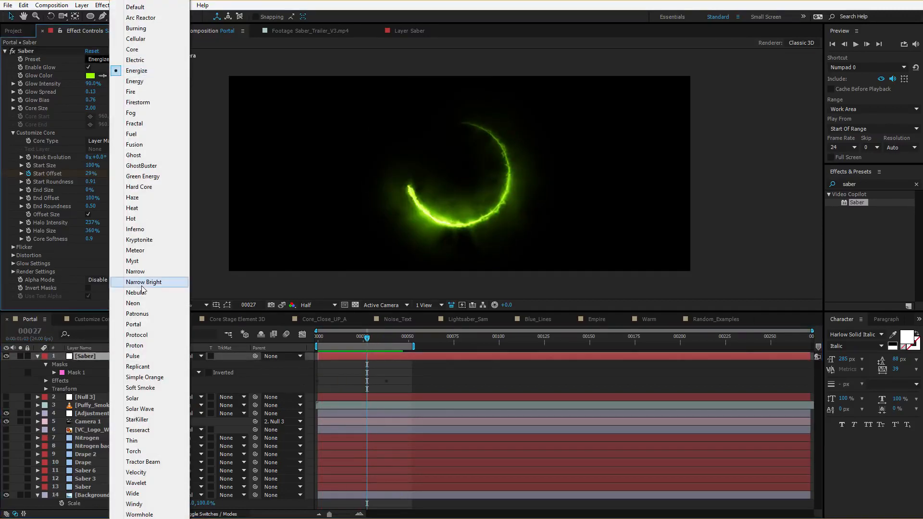
click(142, 315)
key(space)
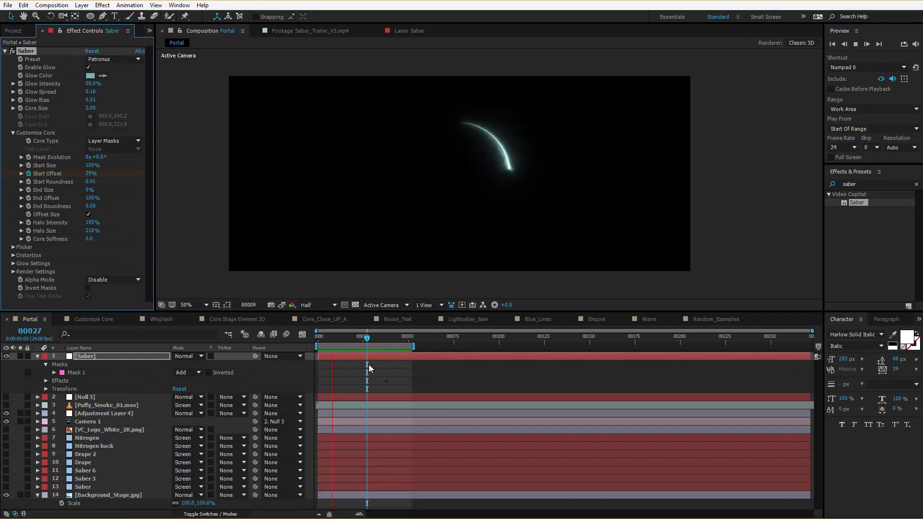
key(space)
click(194, 356)
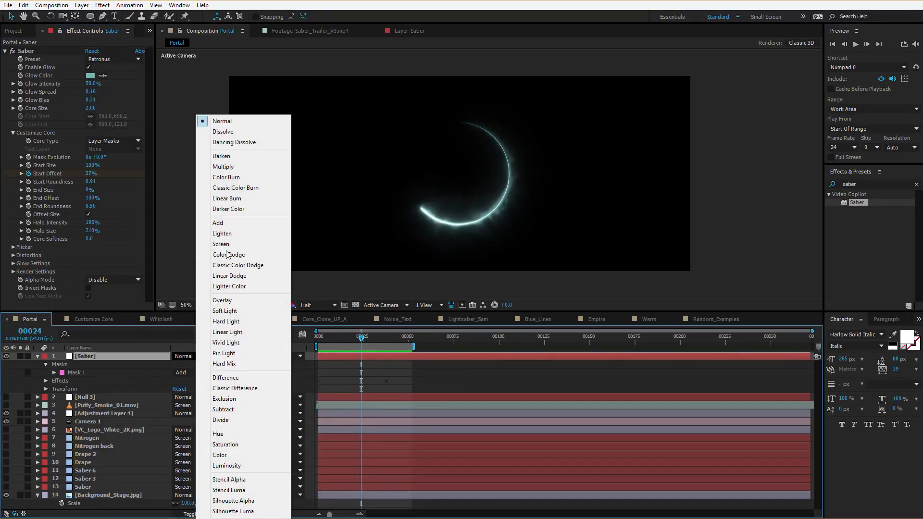
click(240, 244)
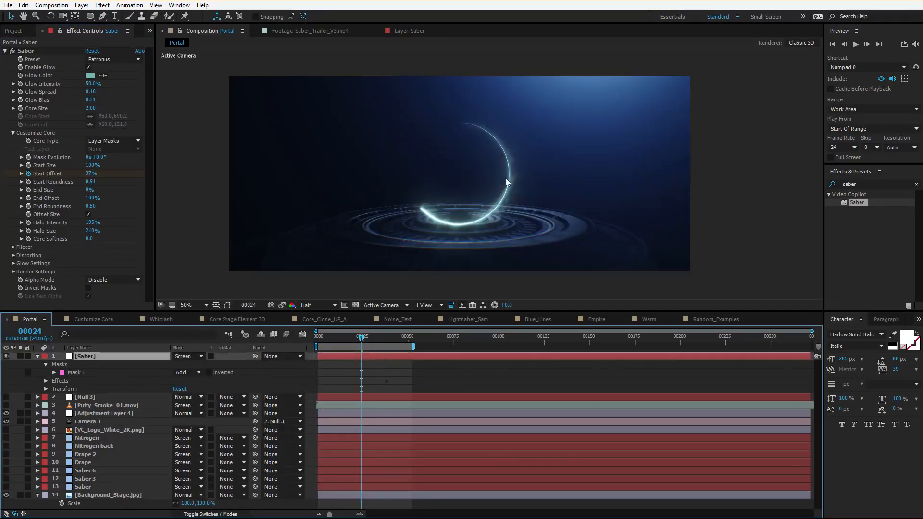
Step: Scale the circular mask down proportionally about its center and nudge it up so the ring sits just above the stage platform
click(75, 373)
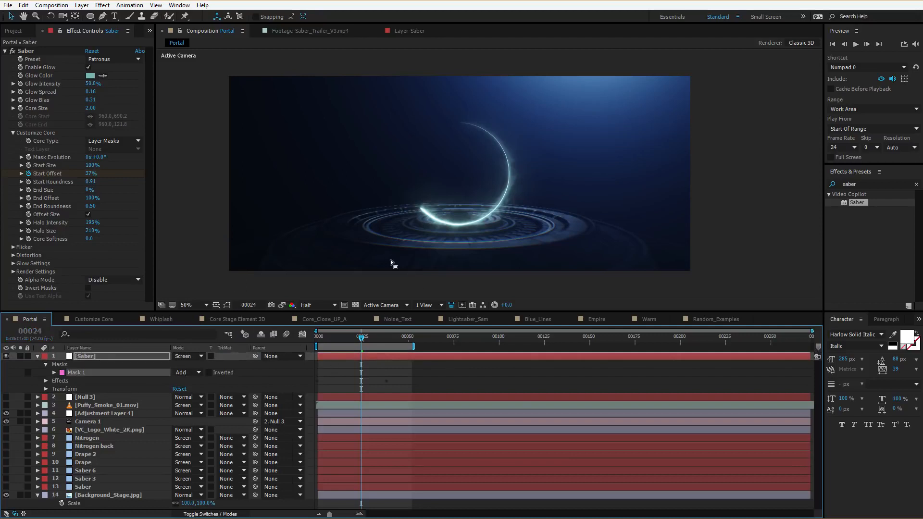
double_click(457, 126)
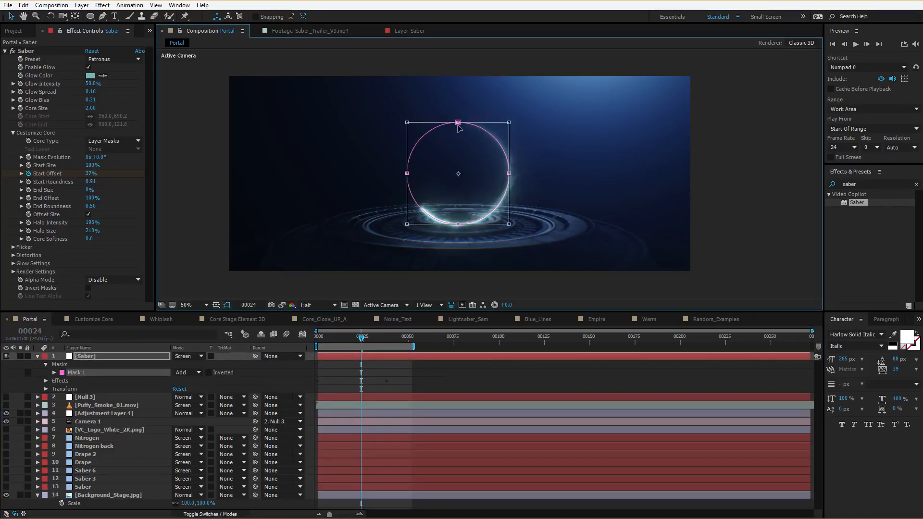
drag(508, 121, 499, 132)
key(shift+Up)
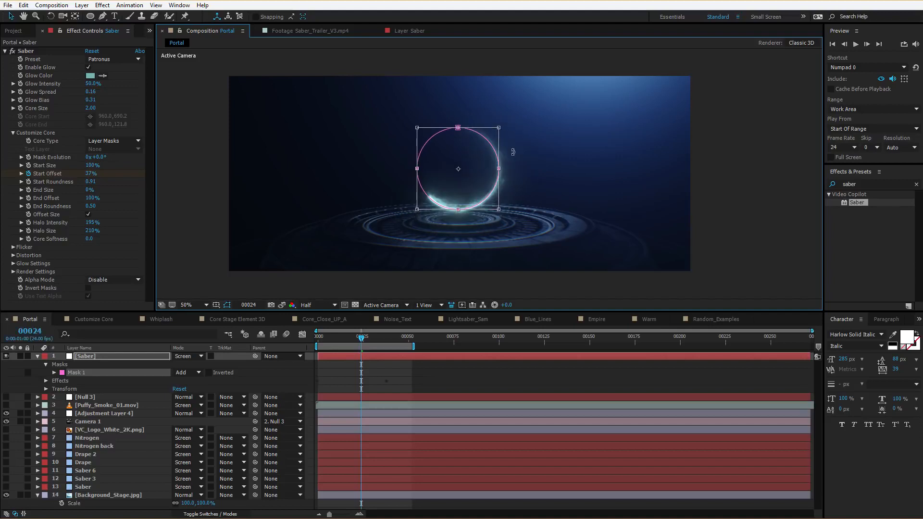
click(486, 356)
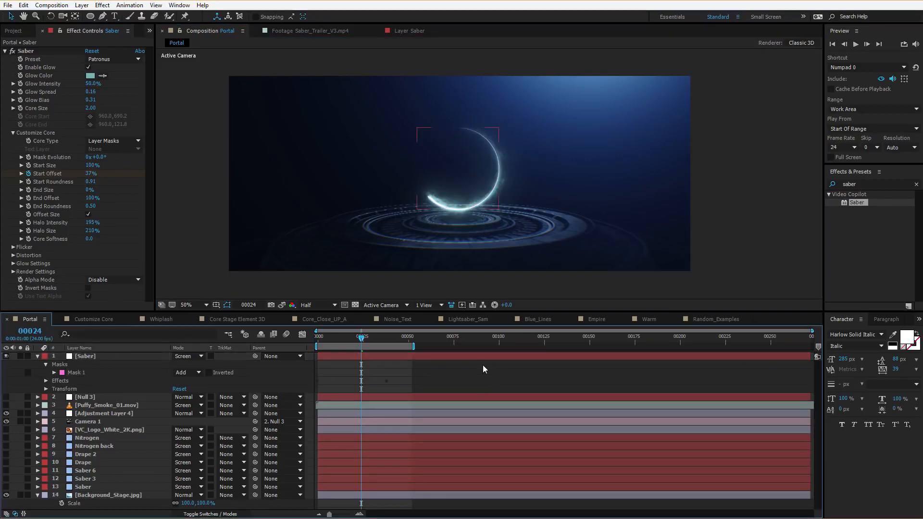
Step: Duplicate the Saber layer
click(485, 357)
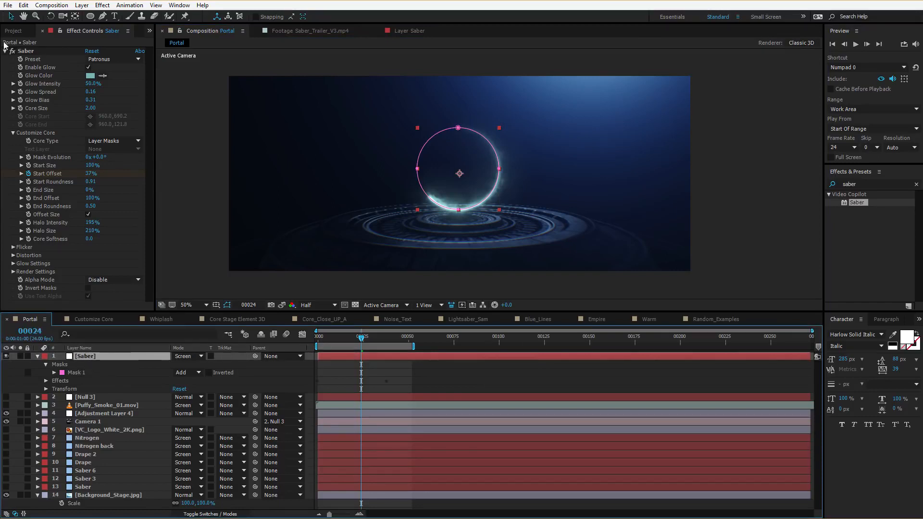
click(22, 6)
click(57, 131)
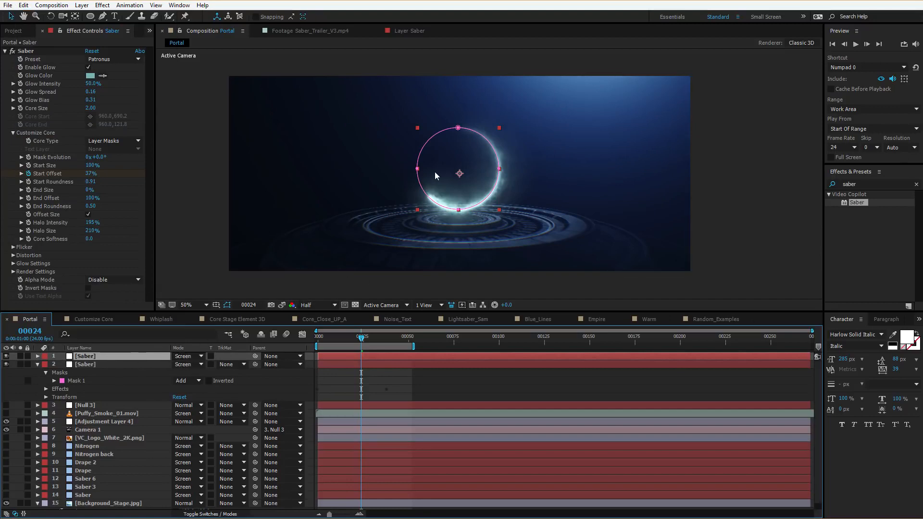
Step: Set the duplicate layer's Mask Evolution to 180° so its streak starts opposite the first, and preview both rings
drag(99, 157, 139, 164)
click(105, 156)
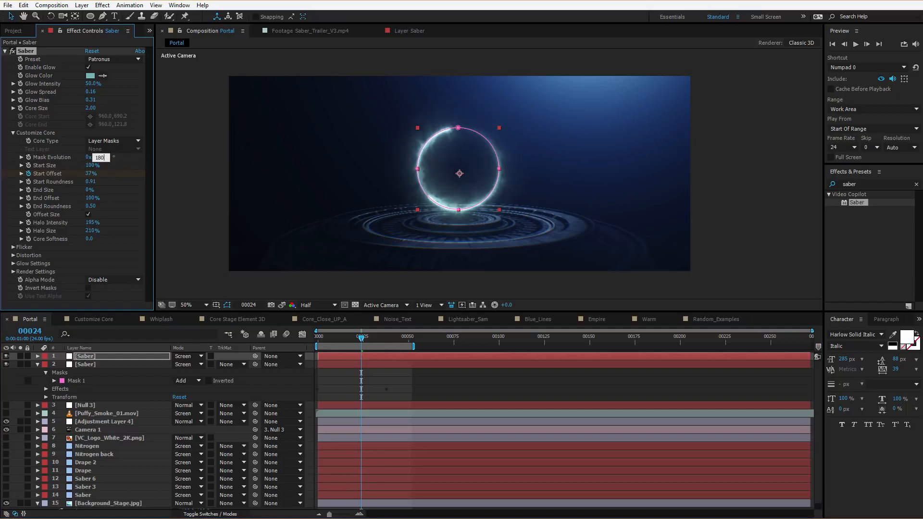
key(Return)
key(space)
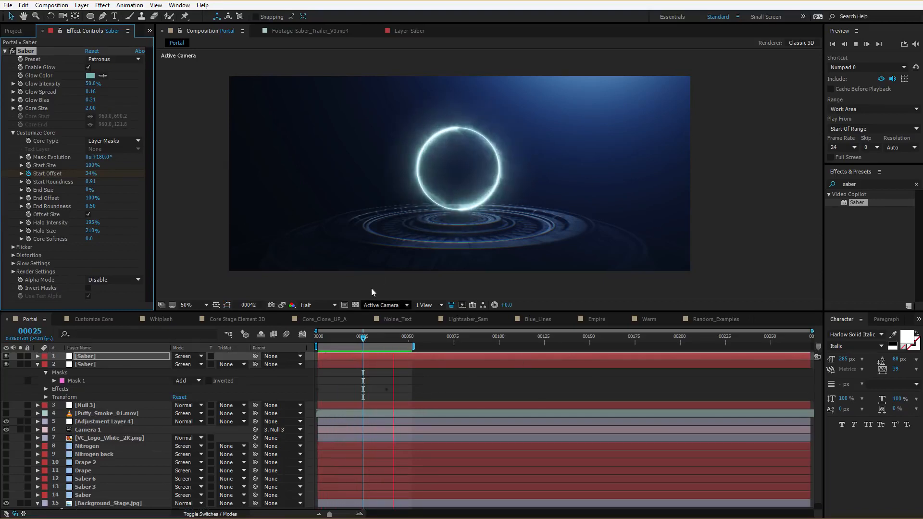
key(space)
click(343, 355)
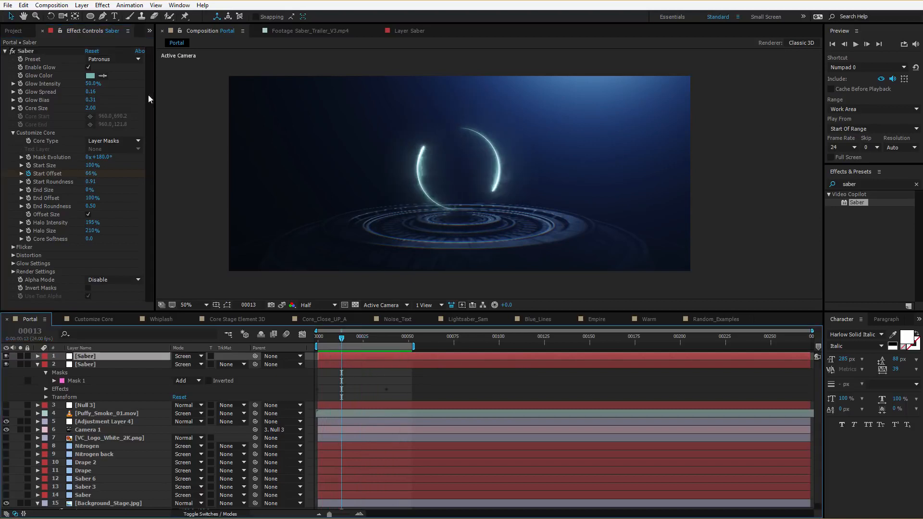
Step: Apply the Arc Reactor preset to the duplicated Saber layer and play back the combined portal animation in an enlarged view
click(111, 60)
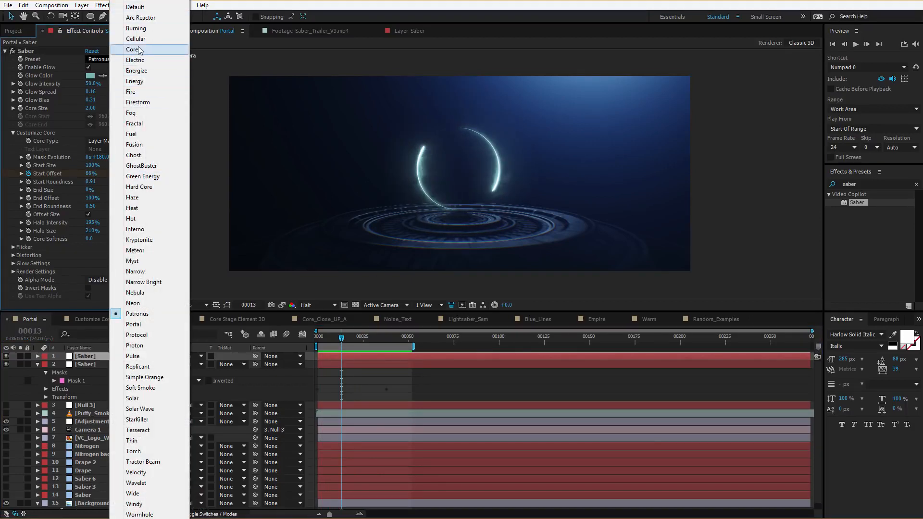
click(151, 18)
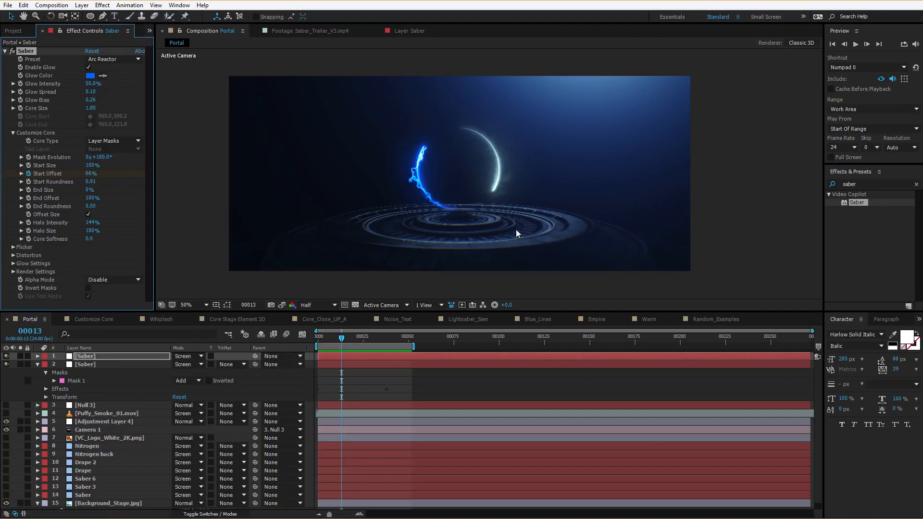
key(space)
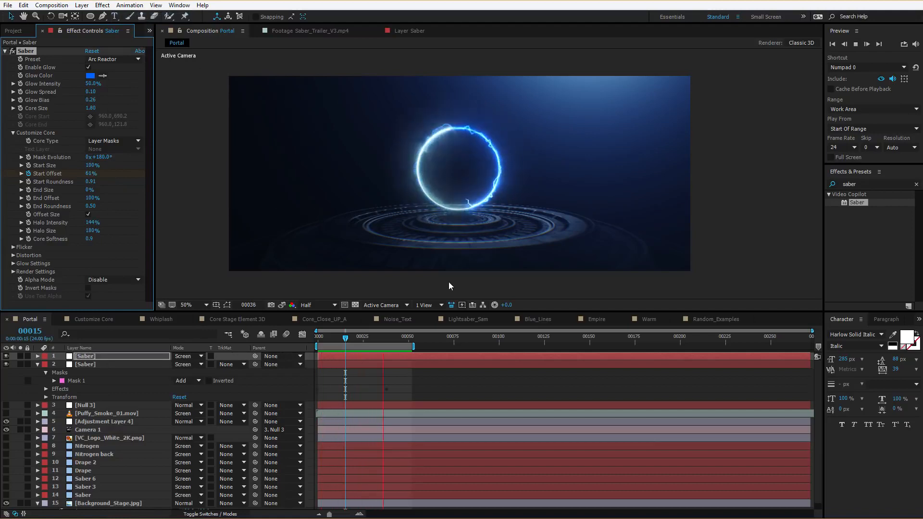
key(space)
key(space)
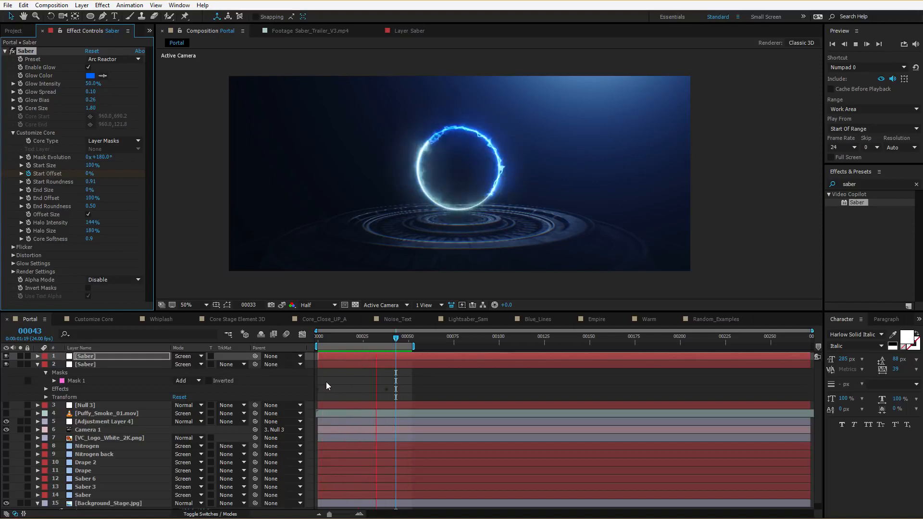
key(grave)
key(grave)
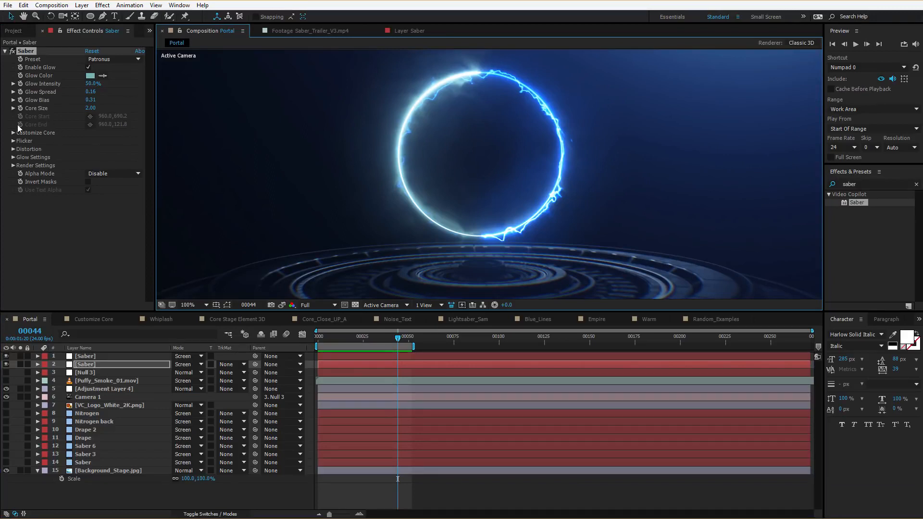
Step: Solo the Patronus Saber layer and try a Glow Distortion amount of 9
click(13, 149)
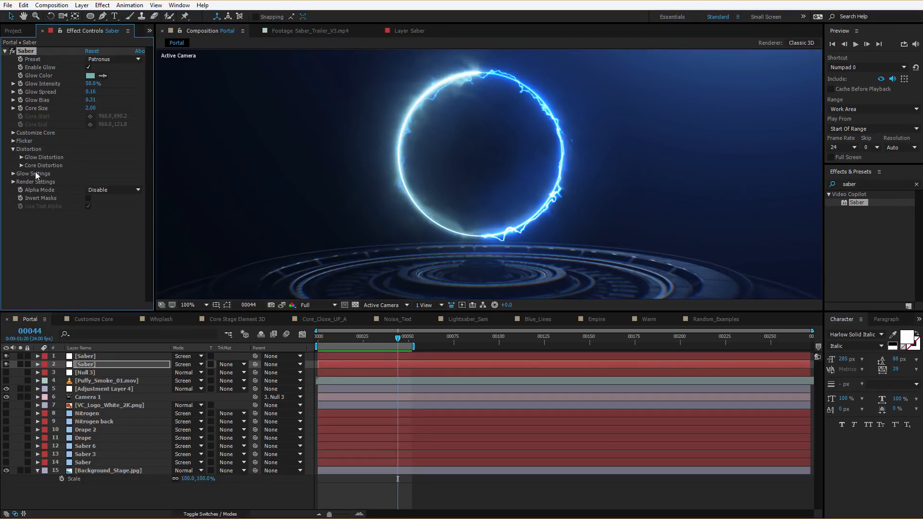
click(20, 364)
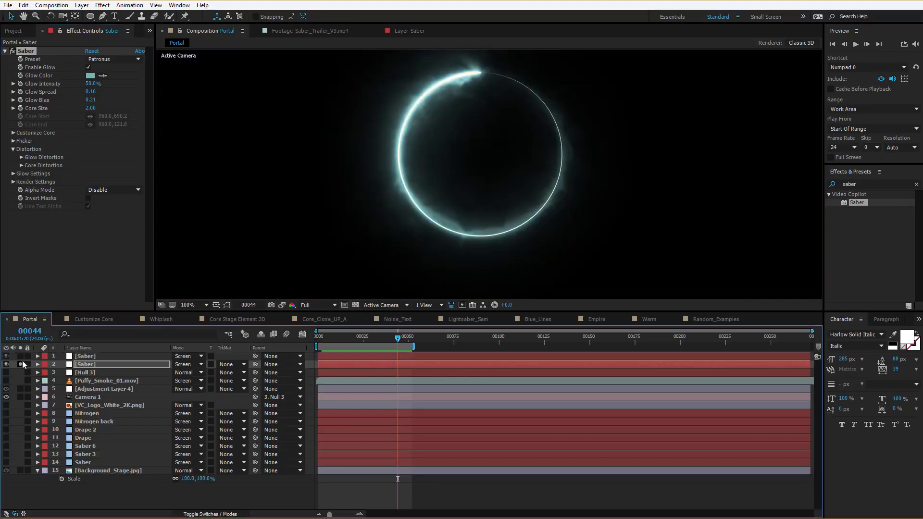
click(21, 158)
drag(106, 161, 91, 166)
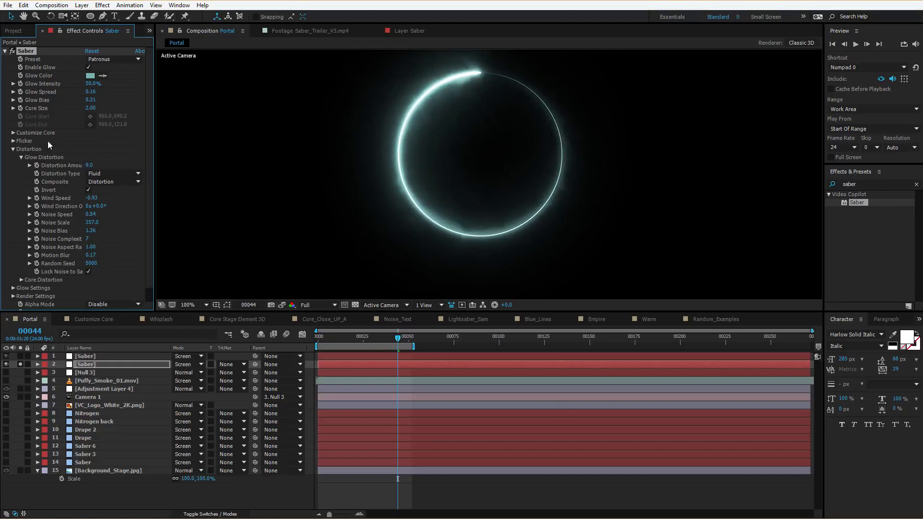
Step: Try raising the Core Distortion amount on the soloed Saber layer
click(21, 158)
click(21, 165)
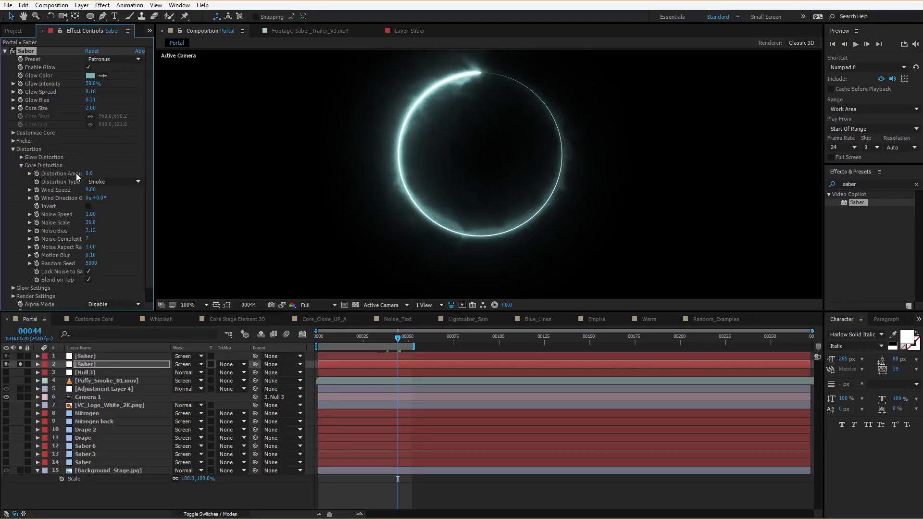
drag(89, 173, 90, 173)
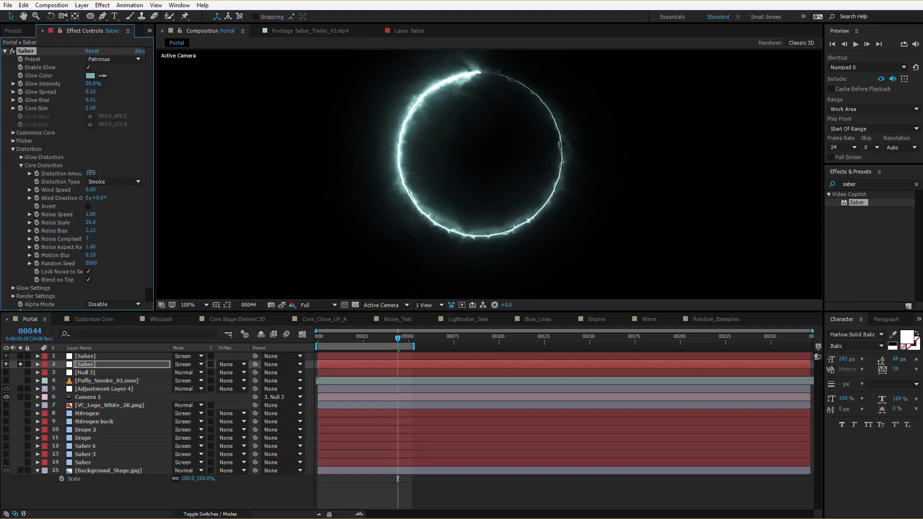
click(21, 164)
Step: Apply the Default preset to the soloed Saber layer and set its glow Distortion Amount to 33
click(21, 158)
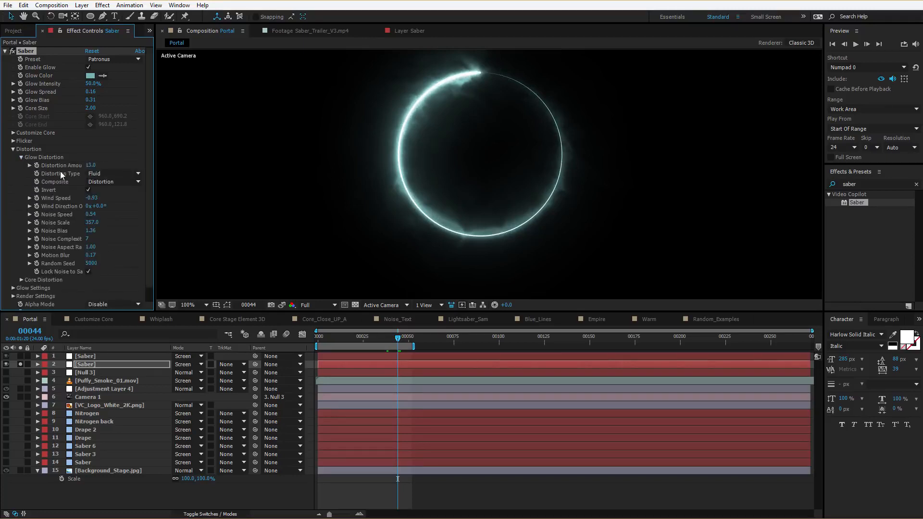
click(102, 59)
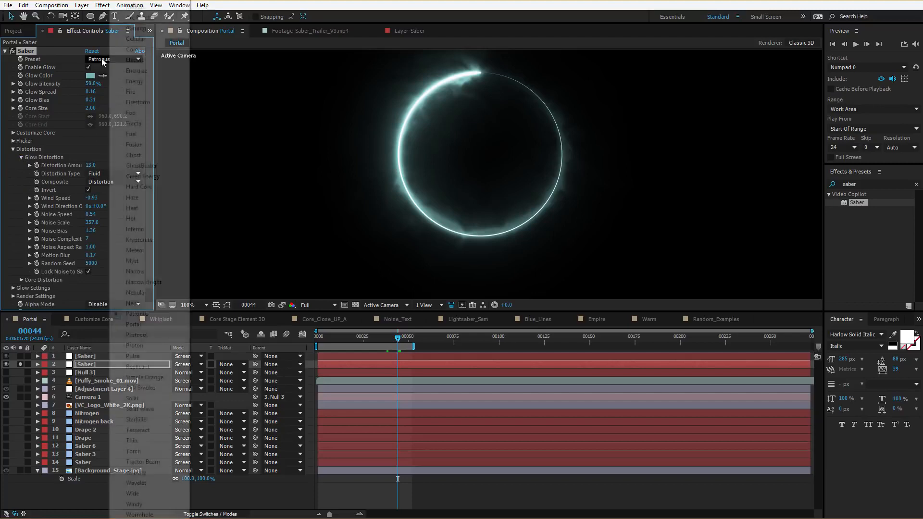
click(139, 9)
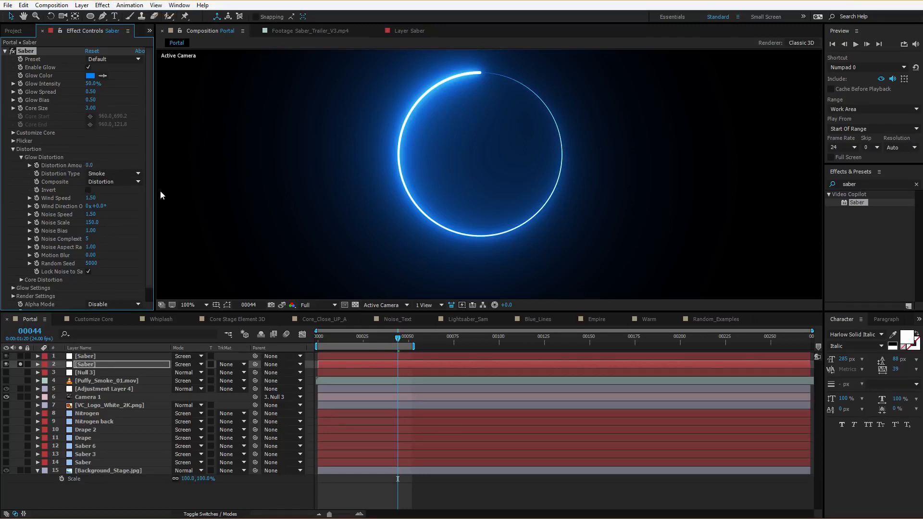
drag(156, 193, 174, 194)
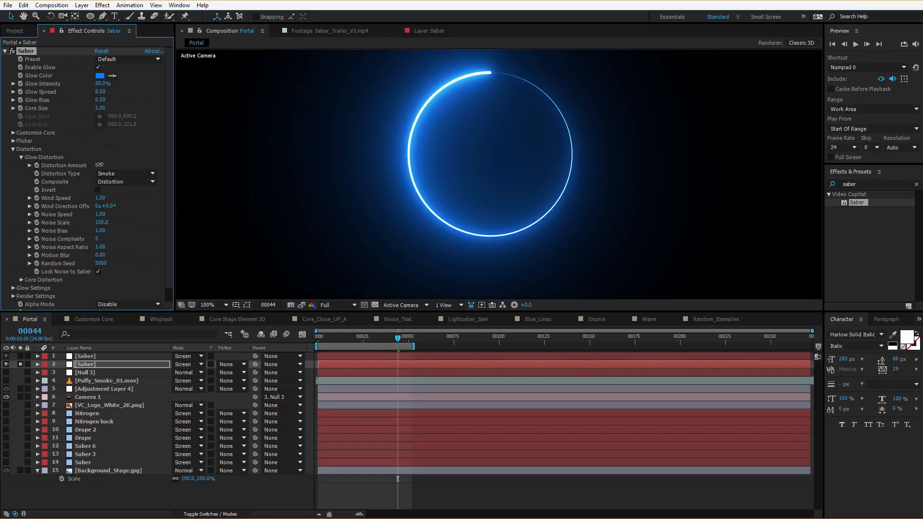
drag(100, 165, 113, 165)
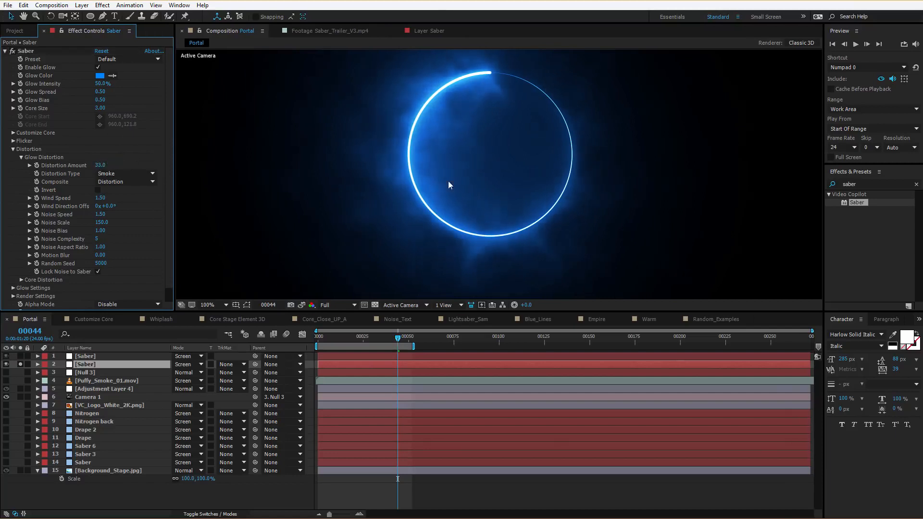
Step: Try the Fluid glow distortion type, then switch the type to Energy
click(108, 174)
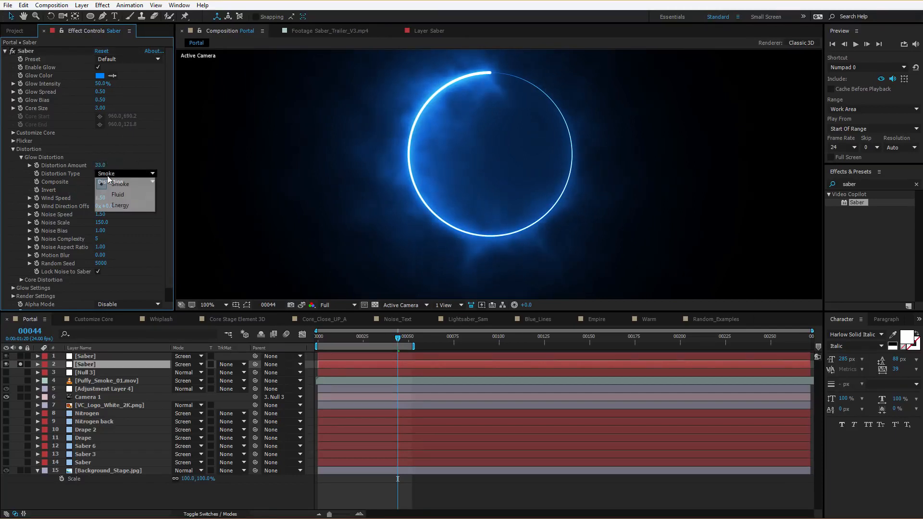
click(121, 197)
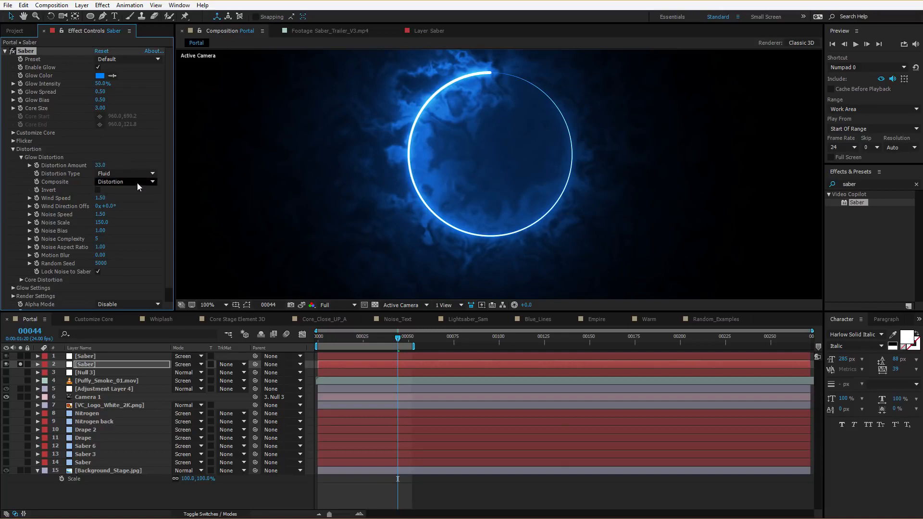
click(125, 174)
click(121, 204)
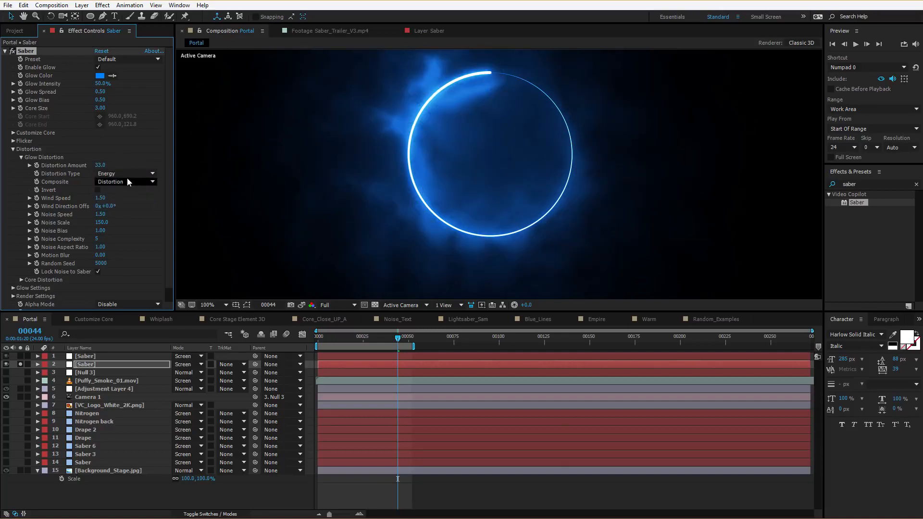
Step: Keep the glow distortion's Composite mode at Distortion and raise the Distortion Amount to 49
click(113, 181)
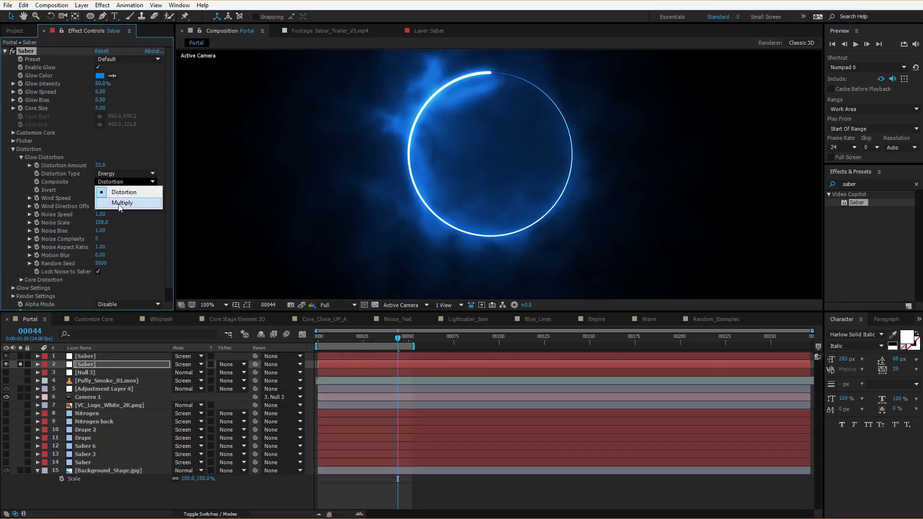
click(105, 192)
drag(101, 165, 110, 170)
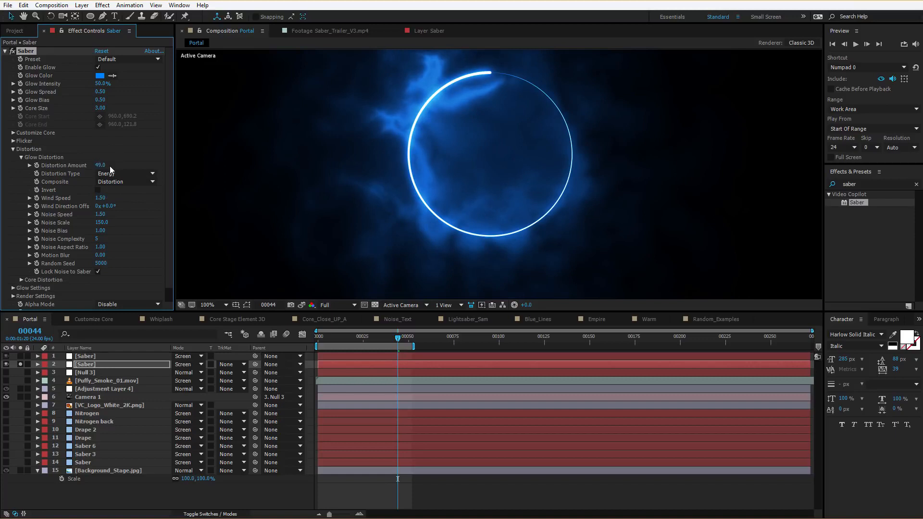
Step: Set the glow distortion's Composite to Multiply with a Distortion Amount of 91, and toggle Invert on and off
click(111, 181)
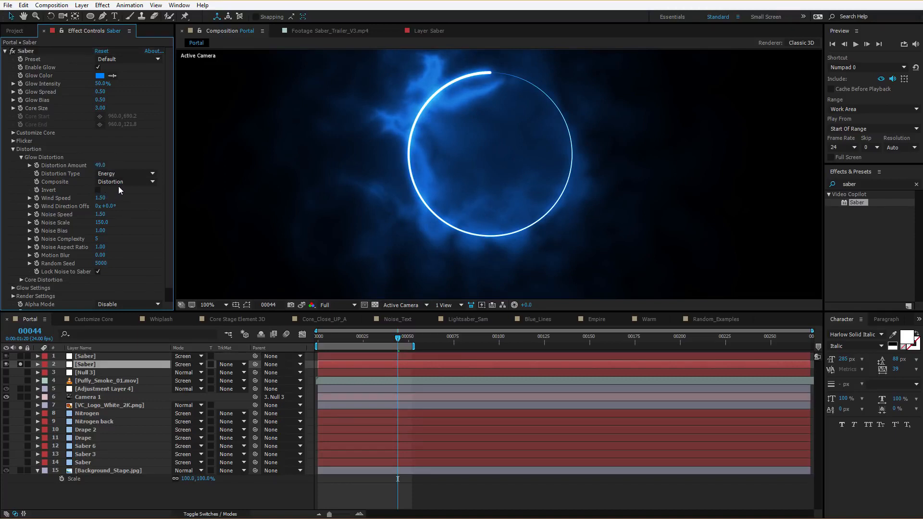
click(123, 203)
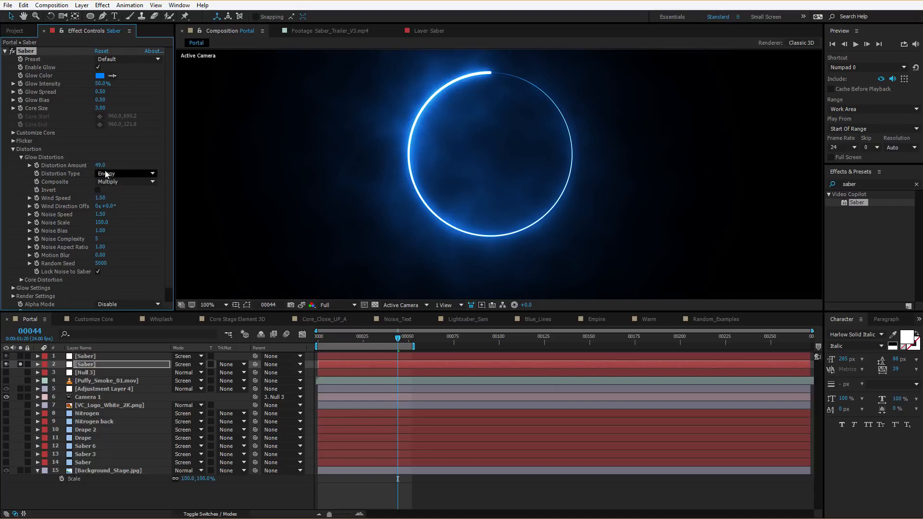
drag(110, 165, 120, 163)
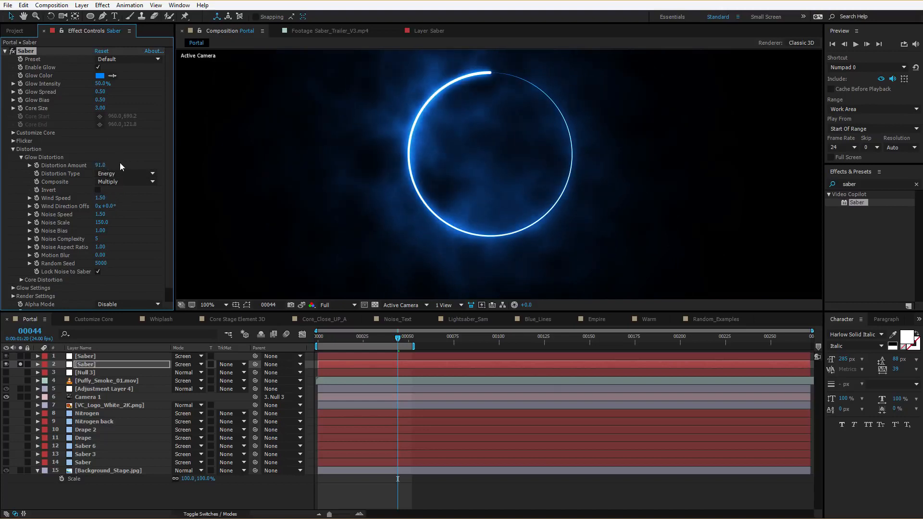
click(98, 190)
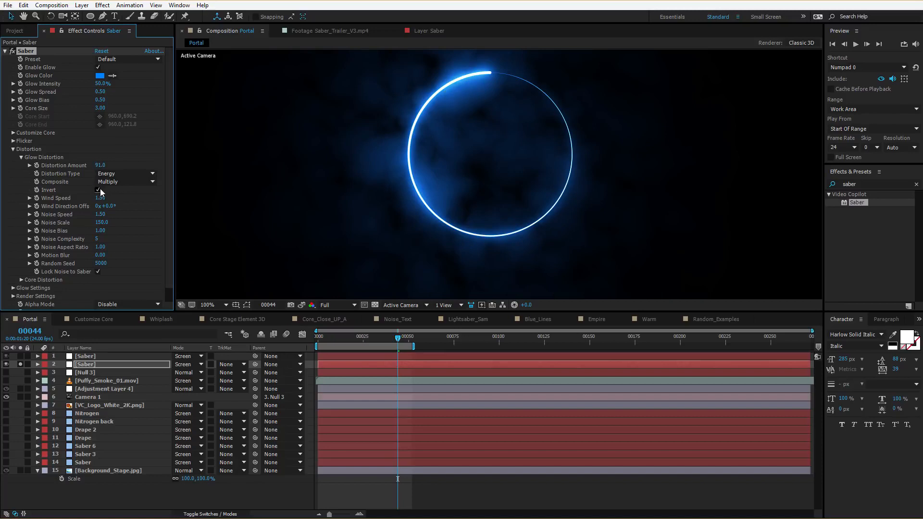
click(98, 190)
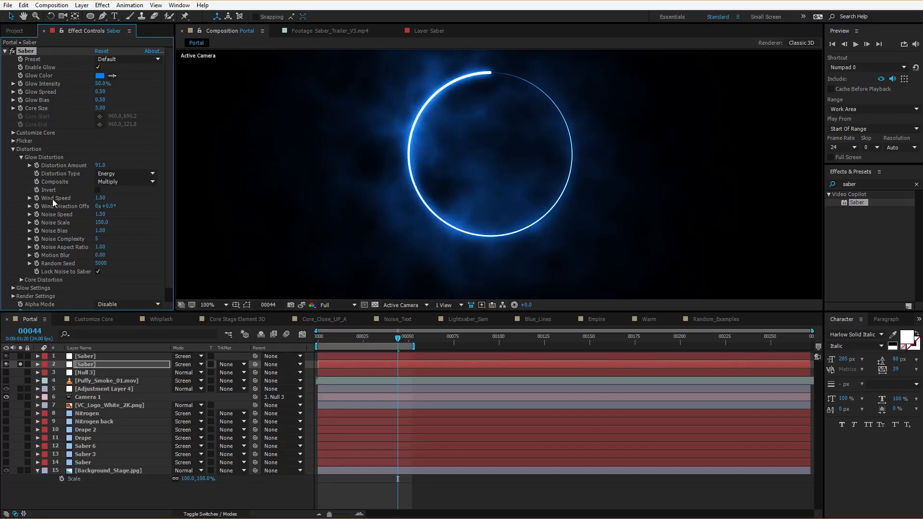
Step: Set the glow distortion's Wind Speed to -1 and scrub the timeline to check the glow's motion
mouse_move(381, 337)
mouse_down()
mouse_move(394, 335)
mouse_move(370, 337)
mouse_move(390, 337)
mouse_up()
click(98, 198)
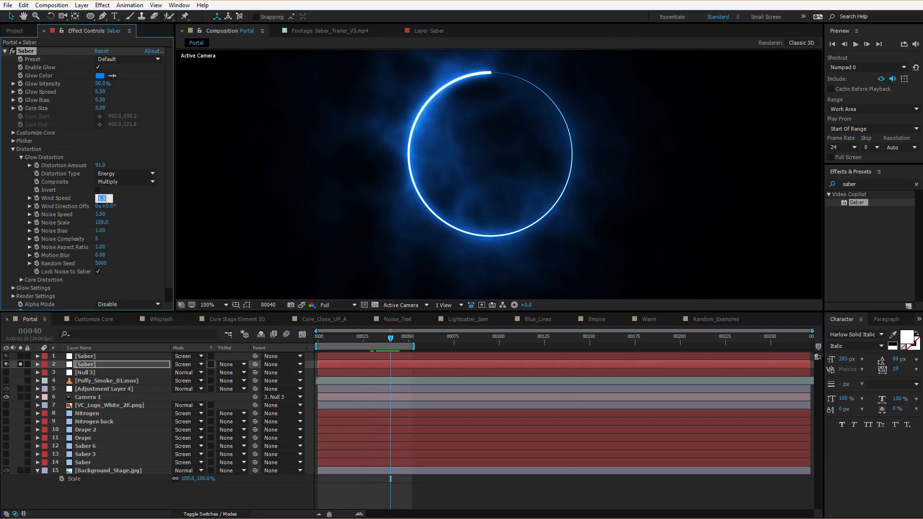
text(-1)
key(Return)
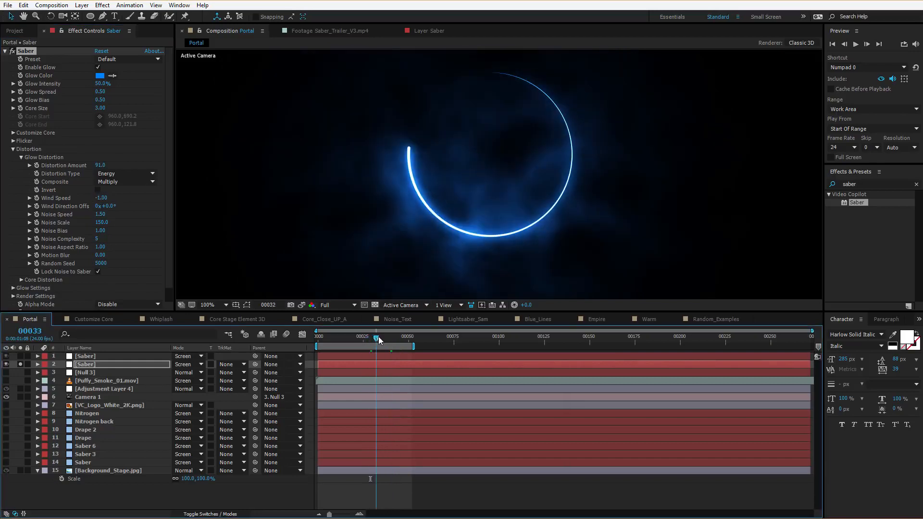
click(388, 340)
drag(388, 339, 397, 338)
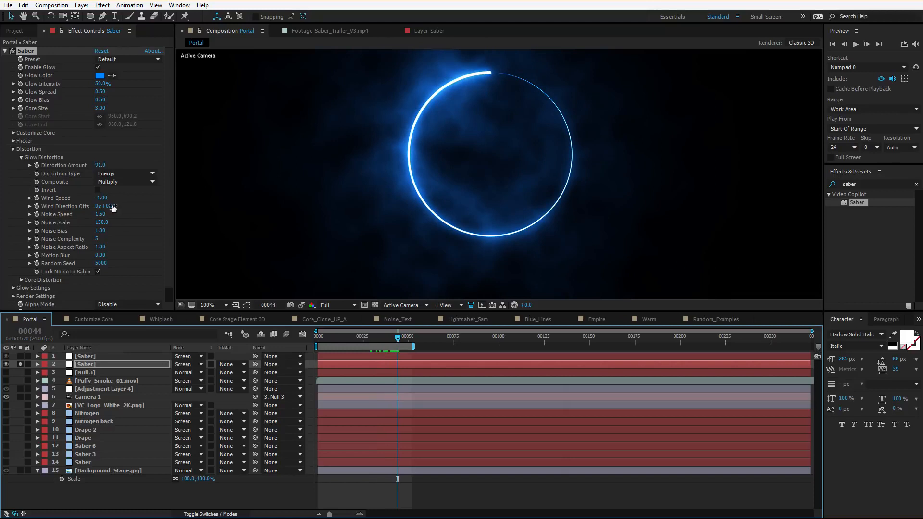
Step: Set the glow distortion's Noise Speed to 0 and preview the animation
drag(100, 216, 96, 219)
click(100, 214)
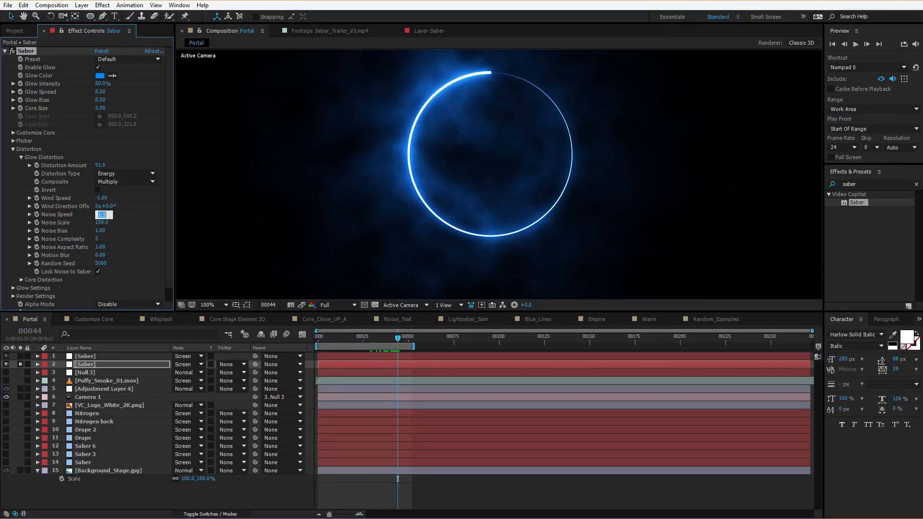
text(0)
key(Return)
key(space)
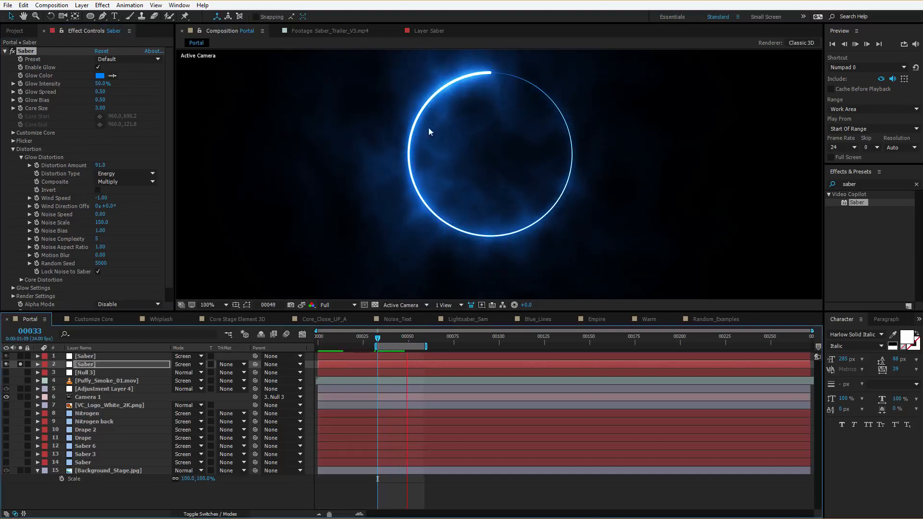
Step: Set the Noise Speed to 0.5 with a preview, then try a different Noise Bias and undo it
click(100, 214)
text(.5)
key(Return)
key(space)
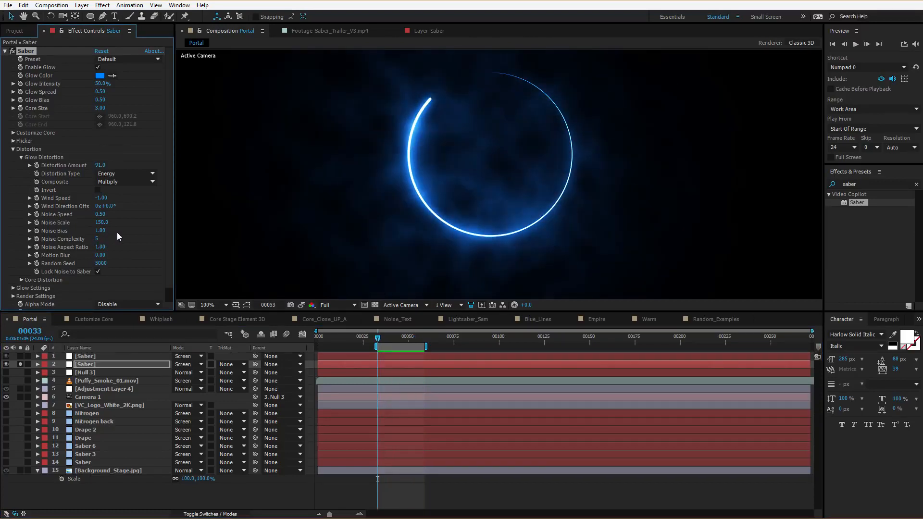
drag(102, 230, 110, 230)
key(ctrl+z)
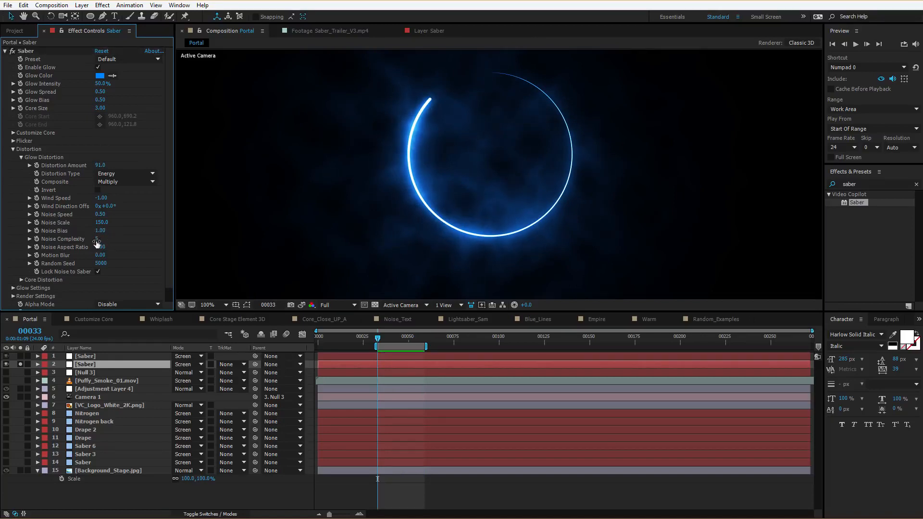
Step: Raise the glow Distortion Amount to 139, set Composite to Distortion, and enlarge the view of the ring
drag(100, 168, 112, 166)
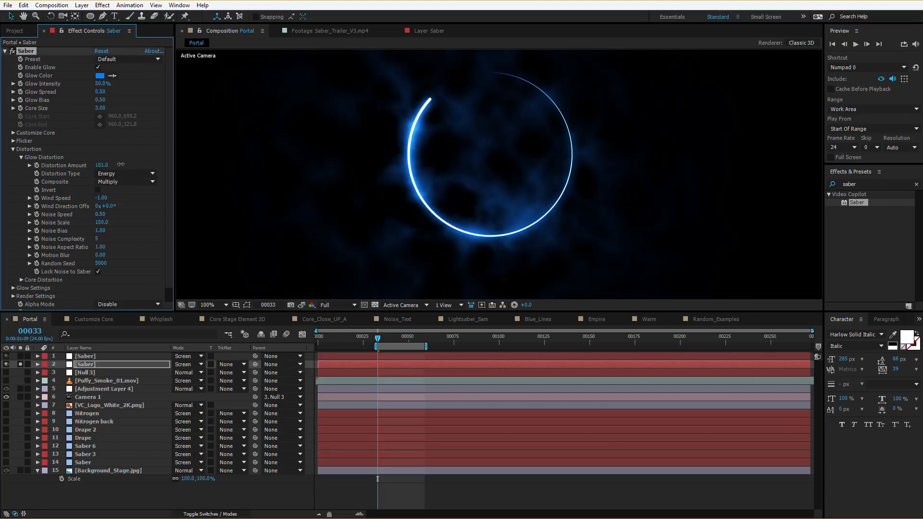
click(114, 182)
click(114, 193)
key(period)
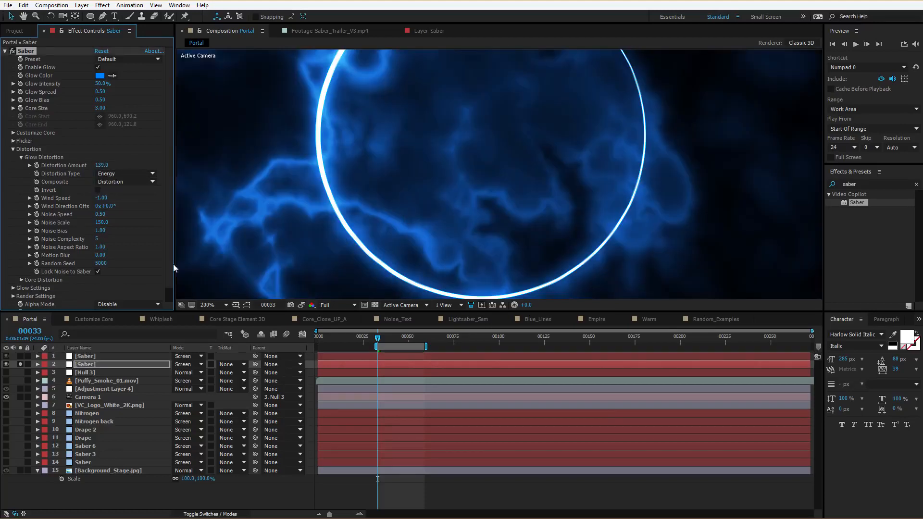
Step: Try Noise Complexity values of 8 and 2 on the glow distortion, comparing the detail in the enlarged view
click(97, 238)
text(8)
key(Return)
click(97, 238)
text(2)
key(Return)
key(comma)
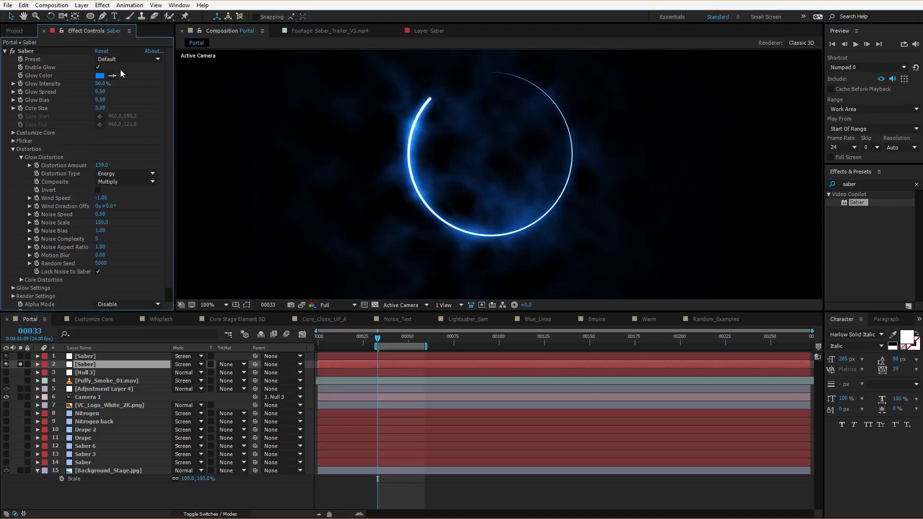
Step: Apply the Patronus preset to the Saber effect, set its Glow Color to a saturated orange with hue 27°, and preview the ring
click(123, 58)
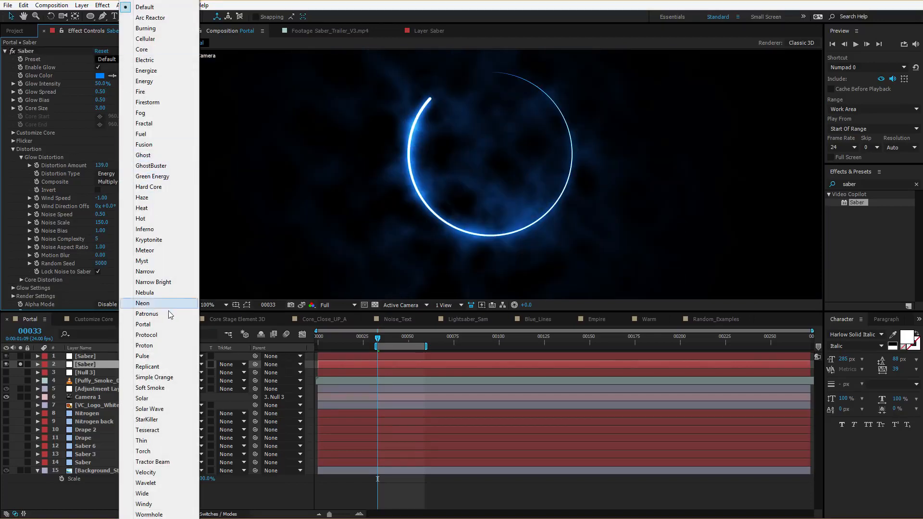
click(149, 313)
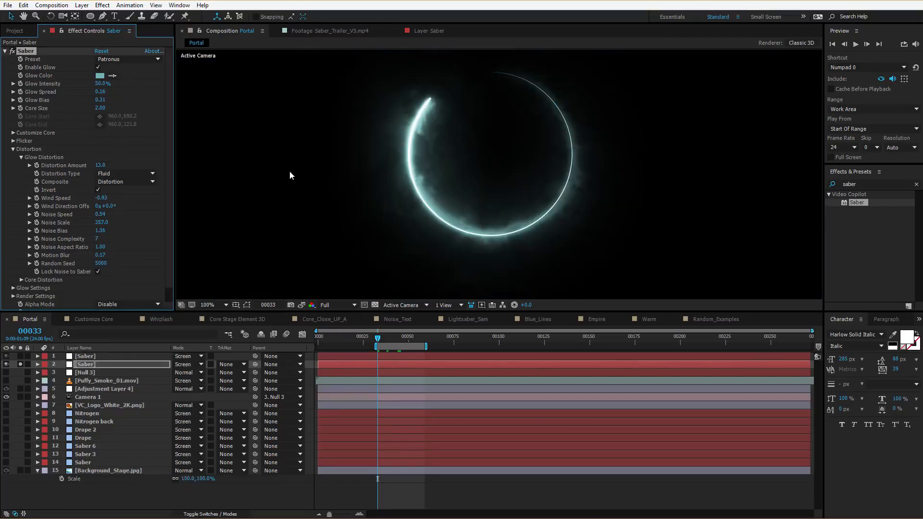
click(100, 76)
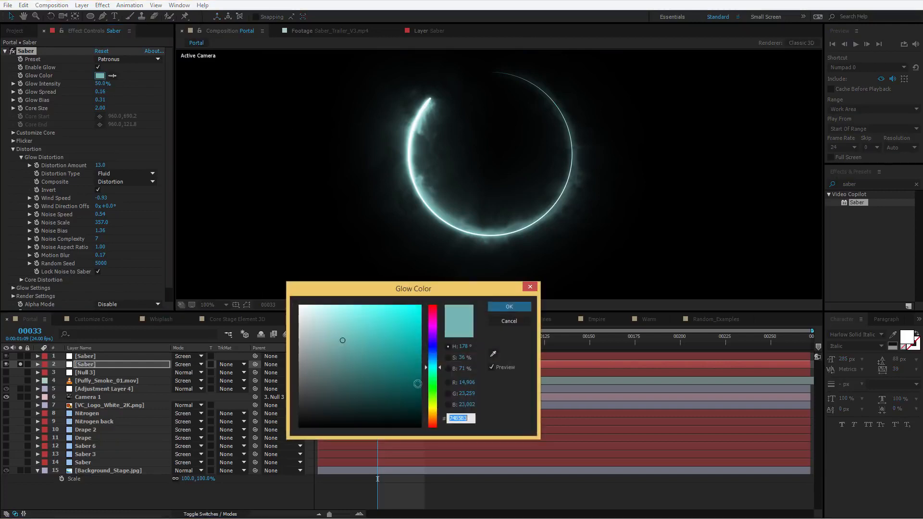
drag(434, 374, 432, 418)
drag(366, 350, 425, 284)
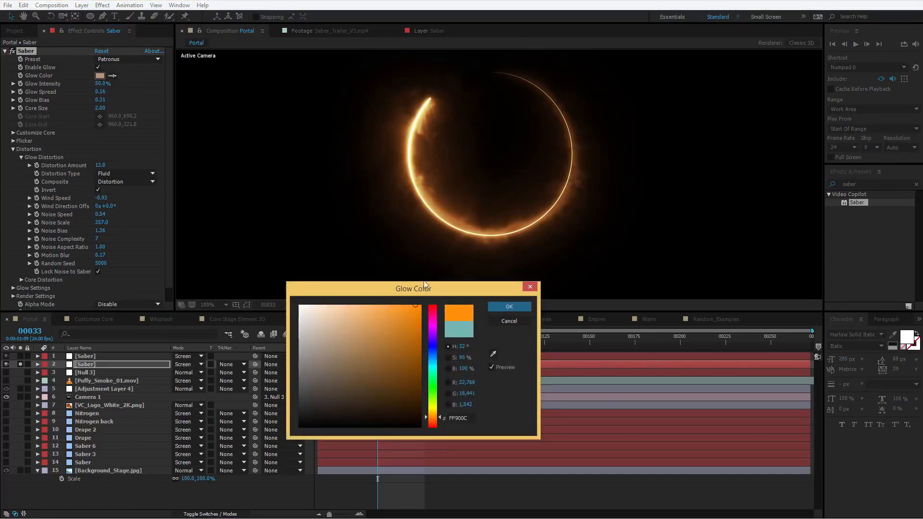
drag(431, 421, 430, 422)
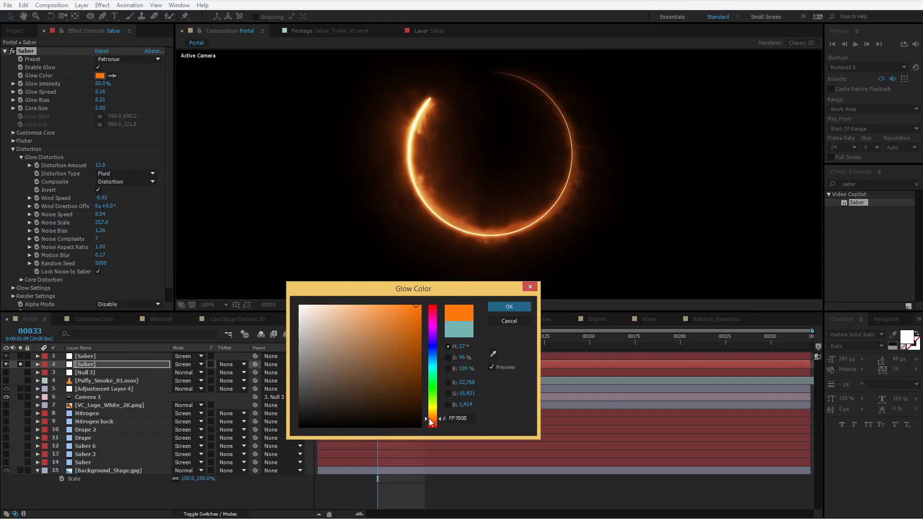
click(509, 306)
key(space)
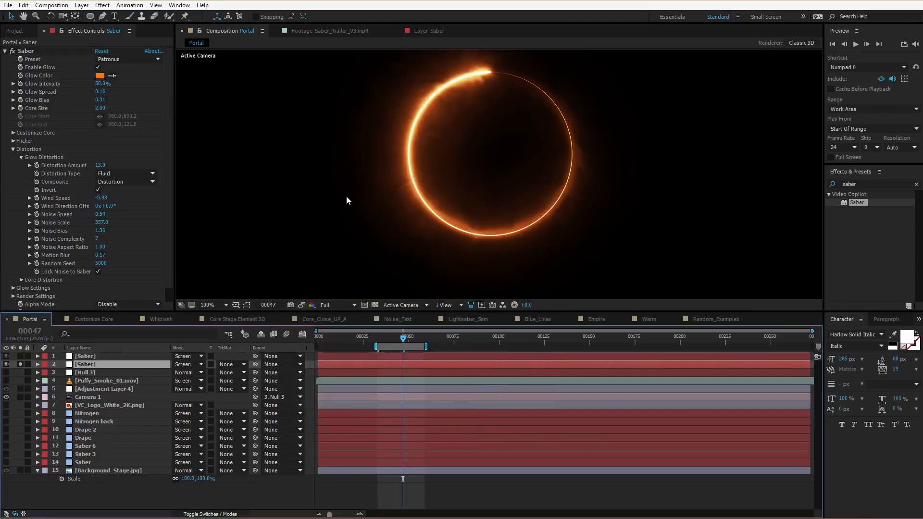
Step: Add an Unsharp Mask to the Saber layer, set its Amount to 169, and preview the animation
click(101, 5)
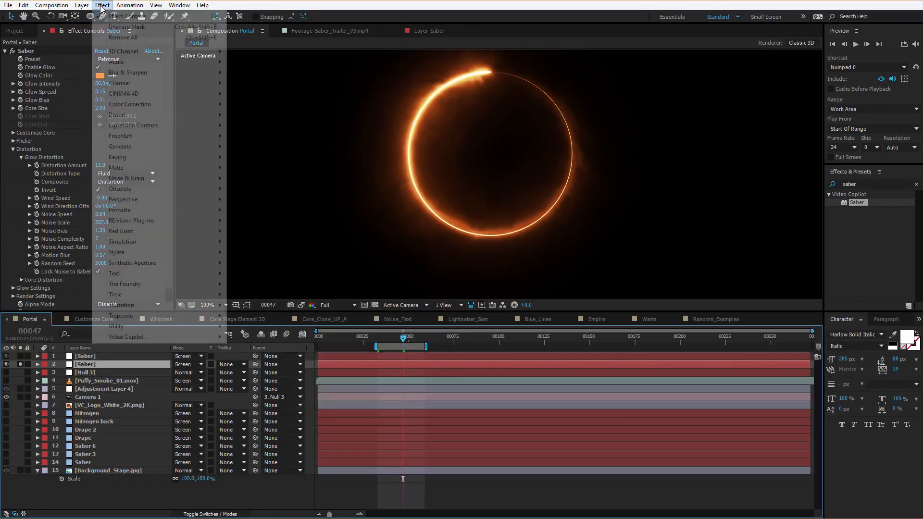
mouse_move(182, 72)
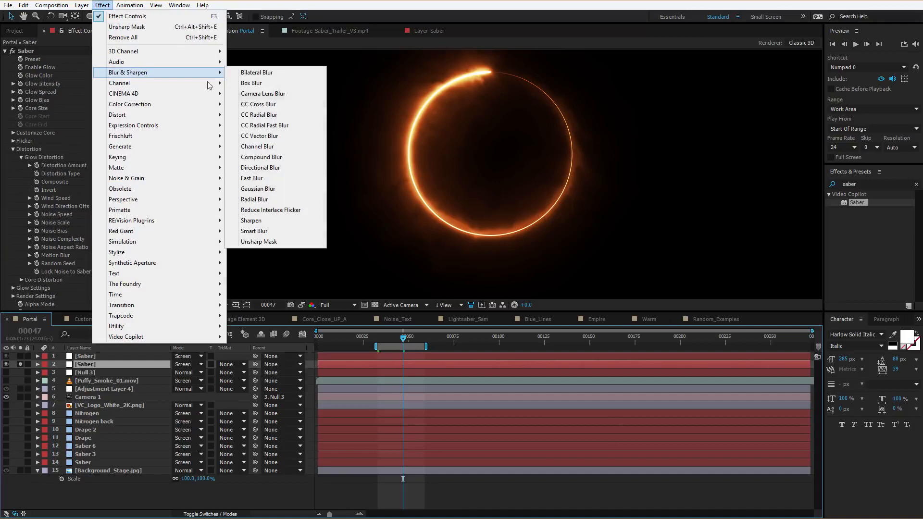
click(255, 242)
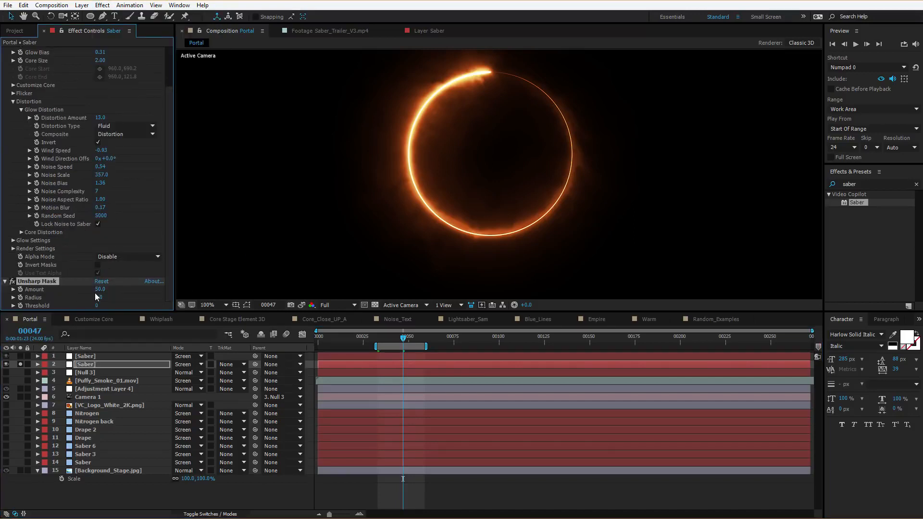
drag(111, 289, 148, 286)
key(KP_0)
key(KP_0)
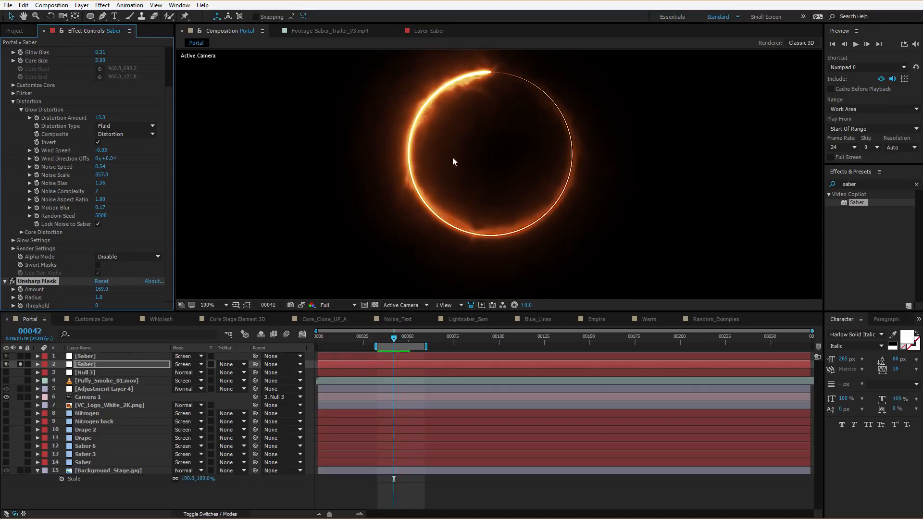
Step: Try a glow distortion Wind Speed of 2 and preview the animation
click(103, 150)
text(2)
key(Return)
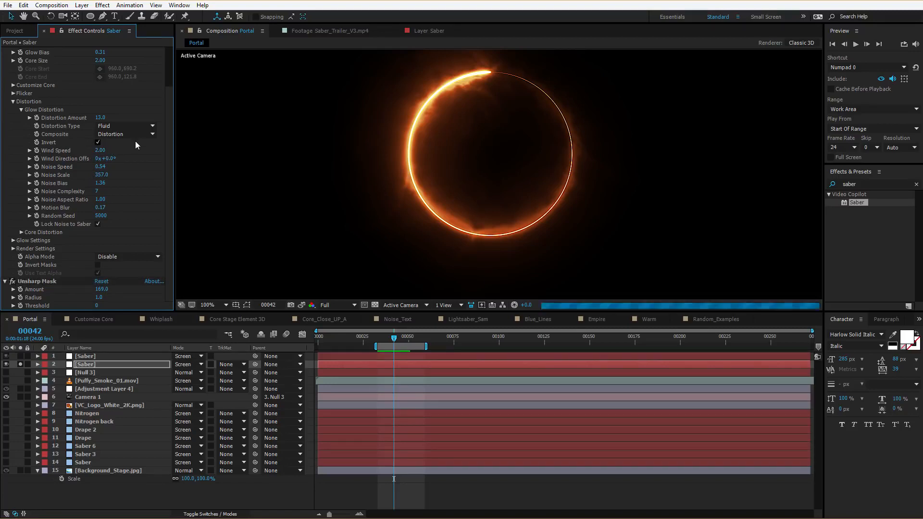
key(KP_0)
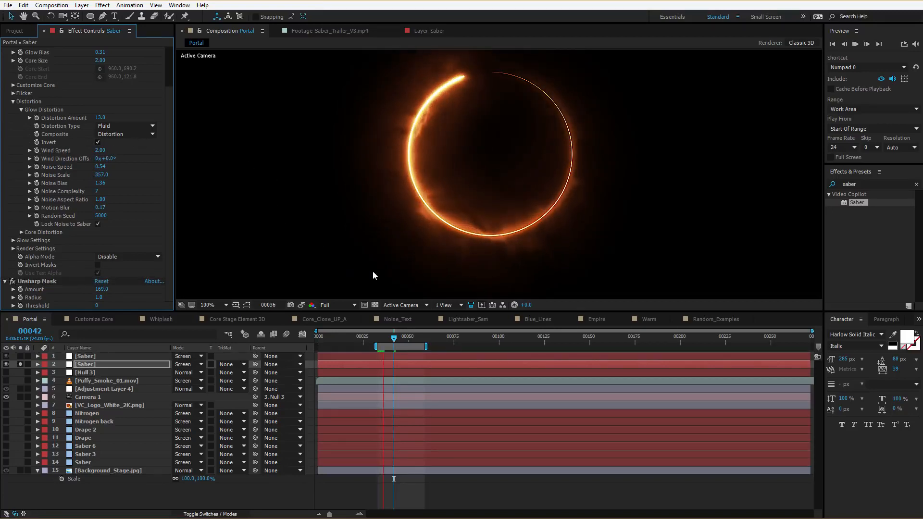
key(KP_0)
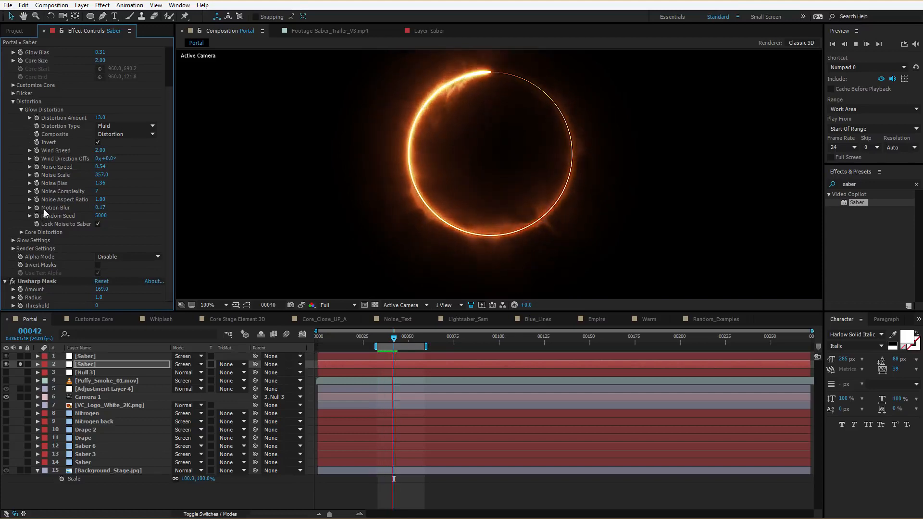
key(KP_0)
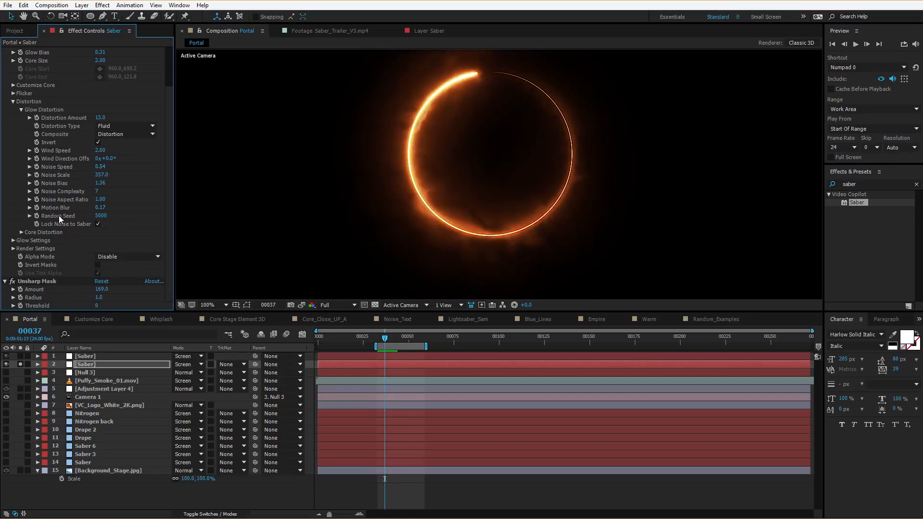
Step: Try glow distortion Motion Blur values of 0 and 0.31, previewing each
click(101, 209)
text(0)
key(Return)
key(KP_0)
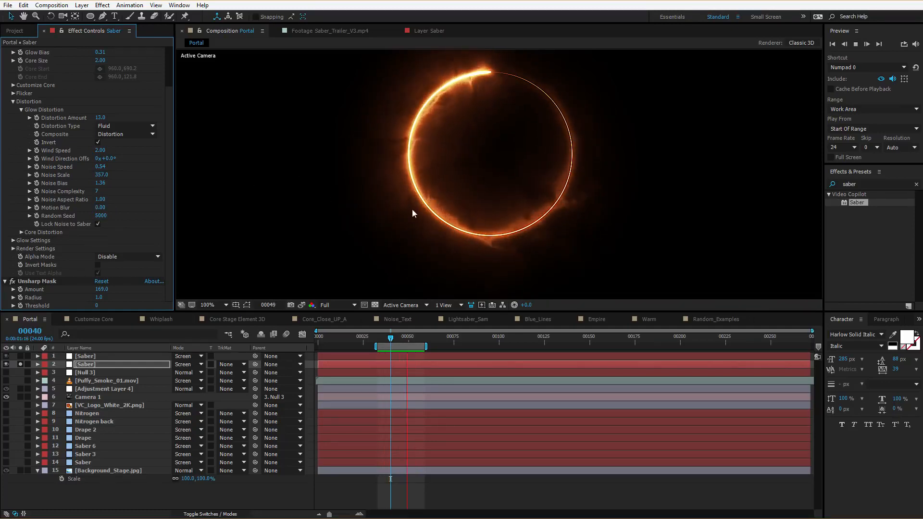
key(space)
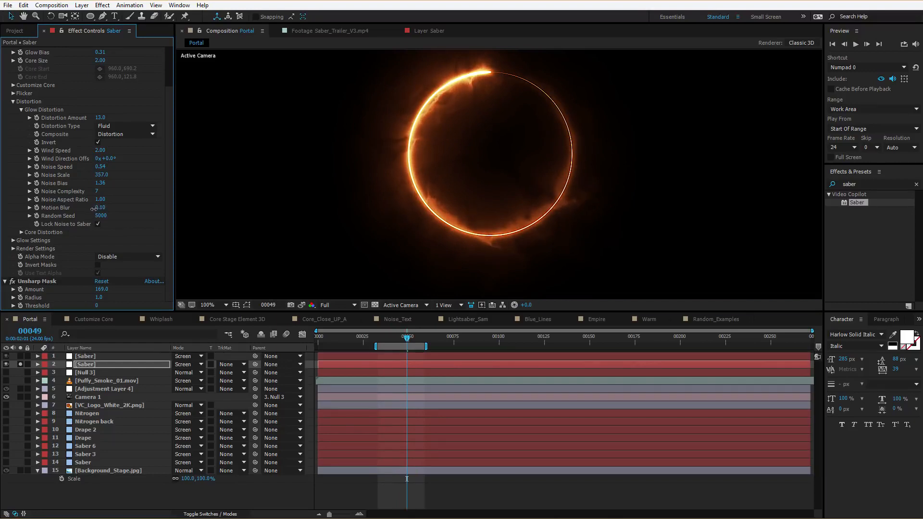
key(space)
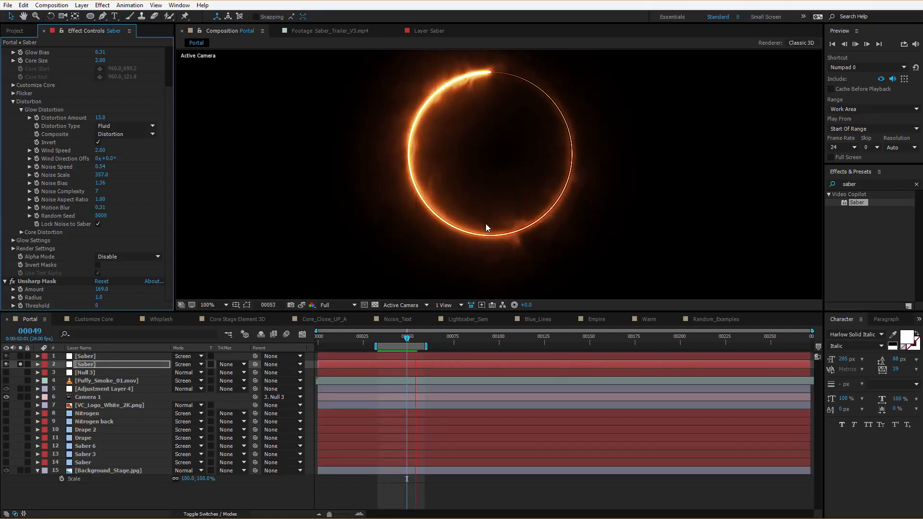
key(space)
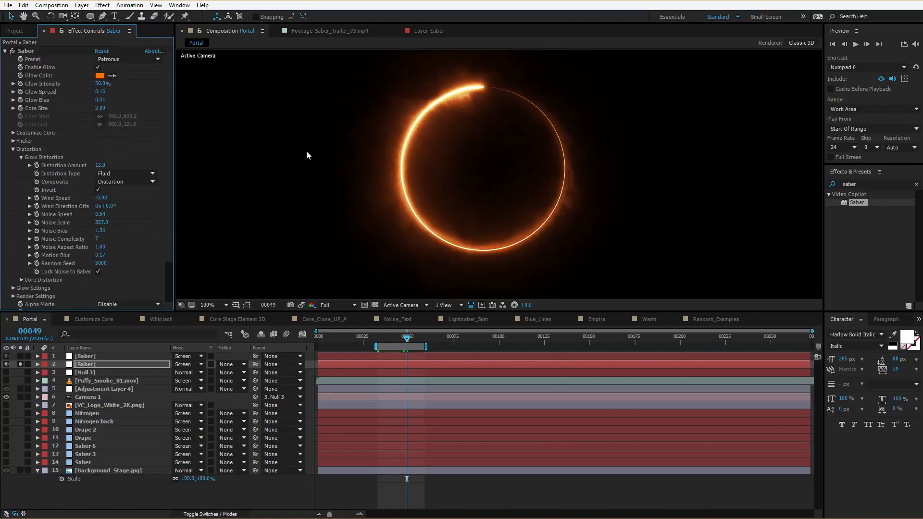
Step: Raise the Core Distortion's Distortion Amount to 13 and preview the distorted ring
click(22, 157)
click(21, 165)
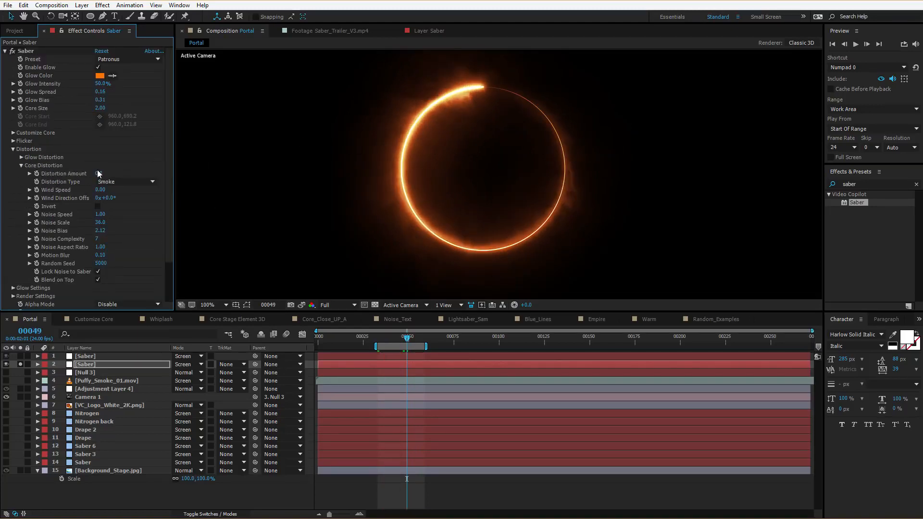
drag(98, 173, 103, 171)
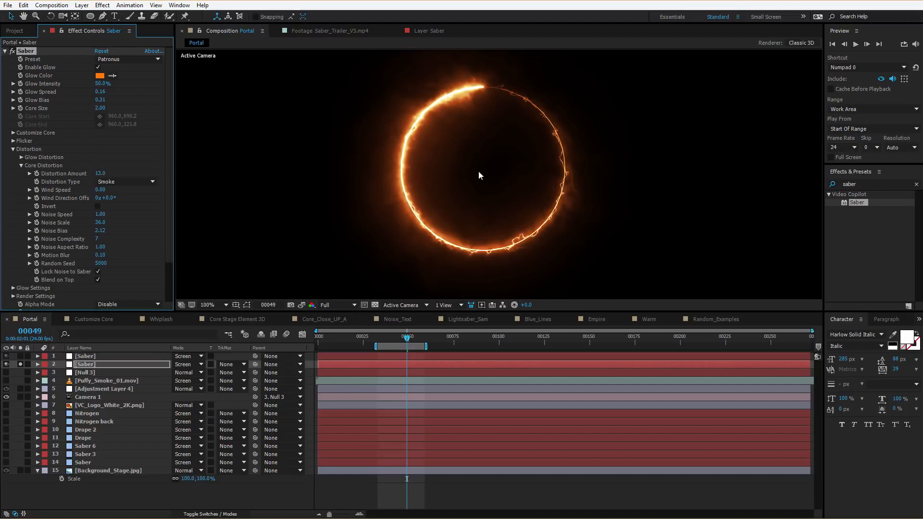
key(space)
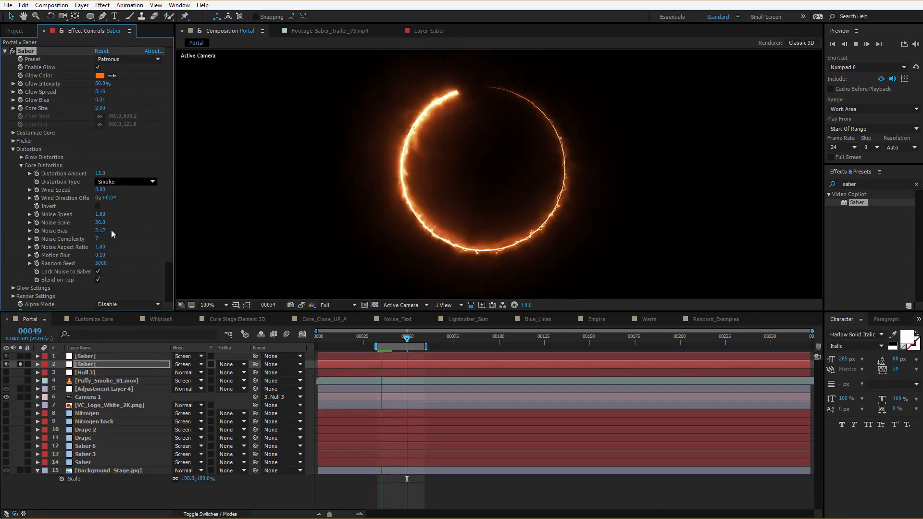
Step: Set the Core Distortion type to Fluid with a Noise Scale of 80 and a Distortion Amount of 4.5
click(123, 182)
click(119, 202)
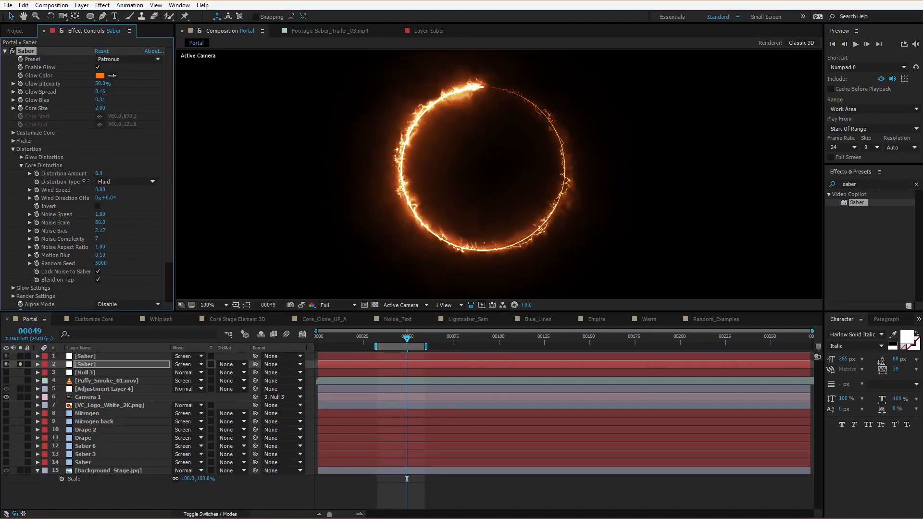
drag(77, 184, 85, 182)
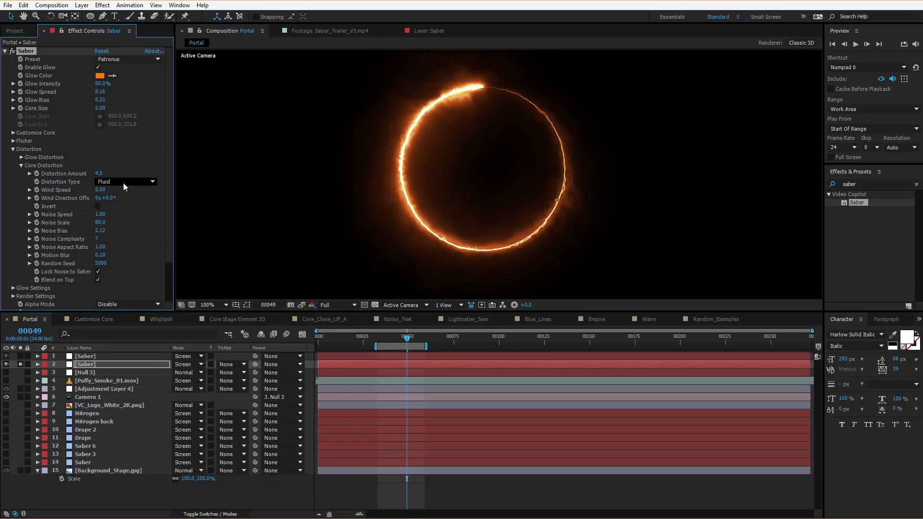
Step: Set the Saber Alpha Mode to Enable Masks, toggle the transparency grid on and off, and preview the masked glow
scroll(137, 234, down, 2)
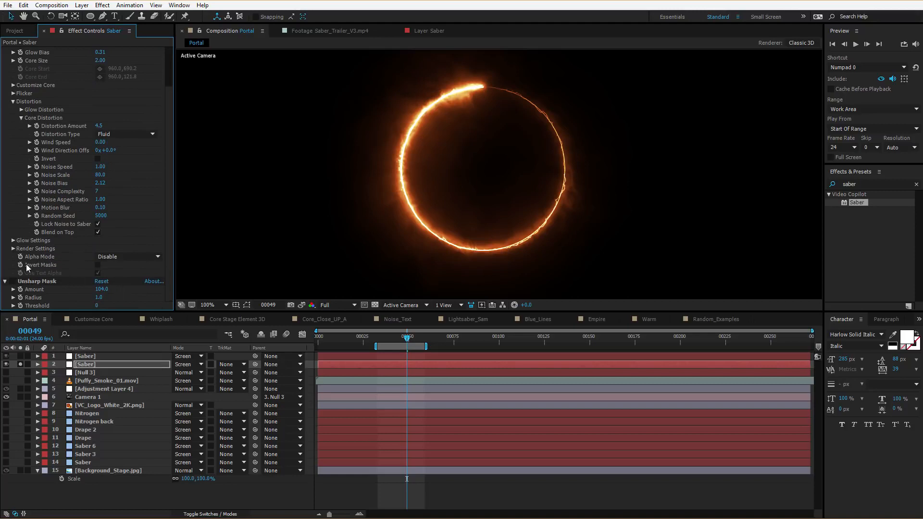
click(138, 212)
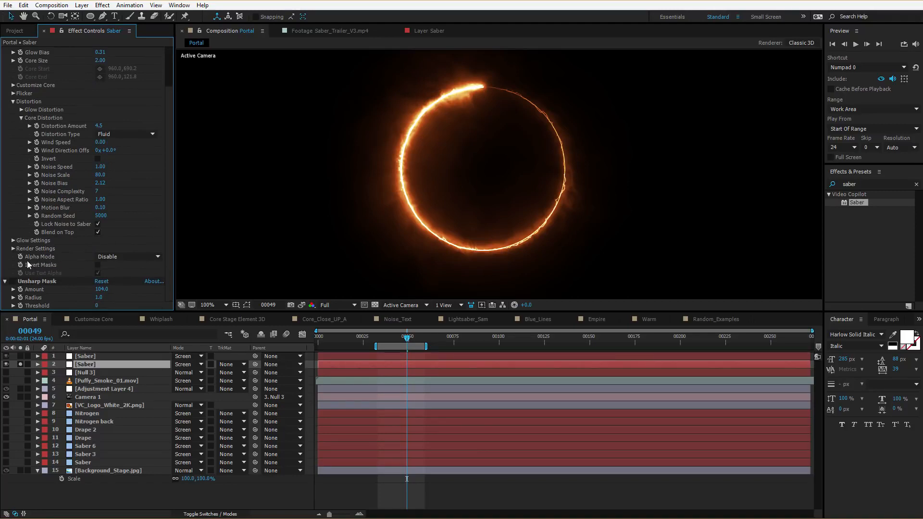
click(120, 255)
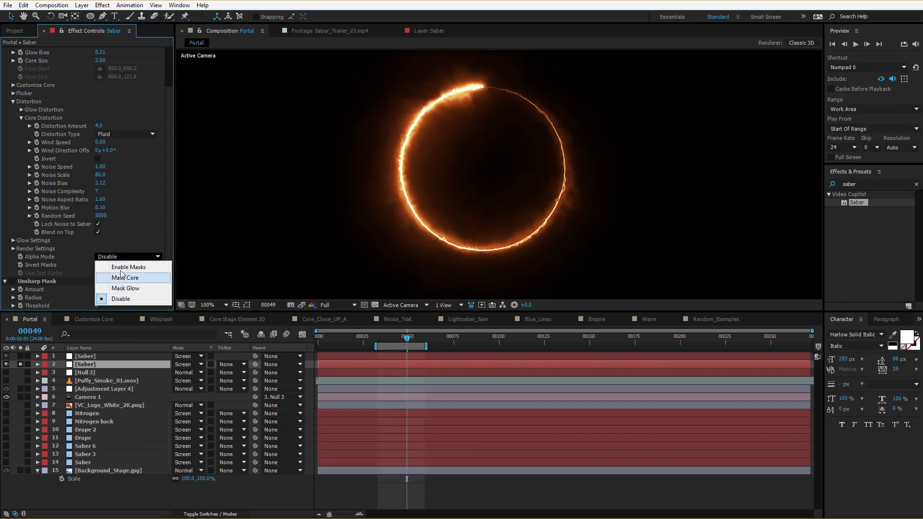
click(132, 267)
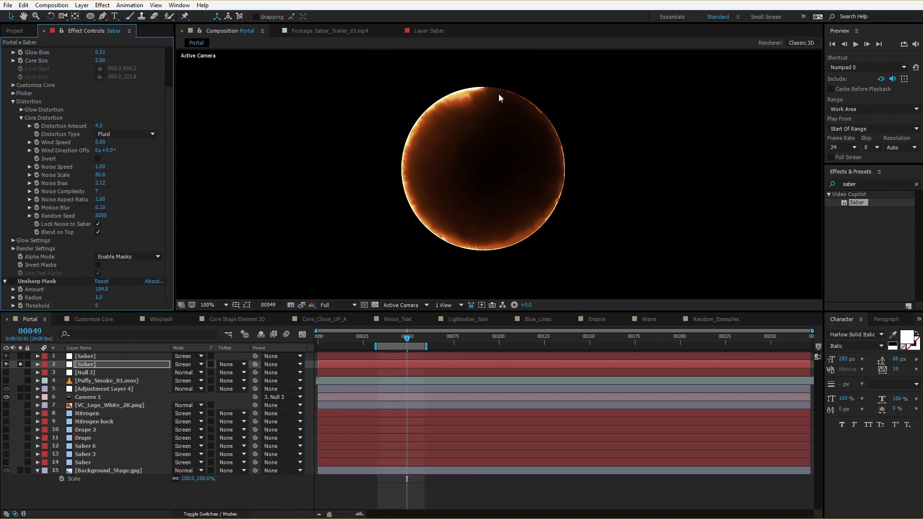
click(374, 305)
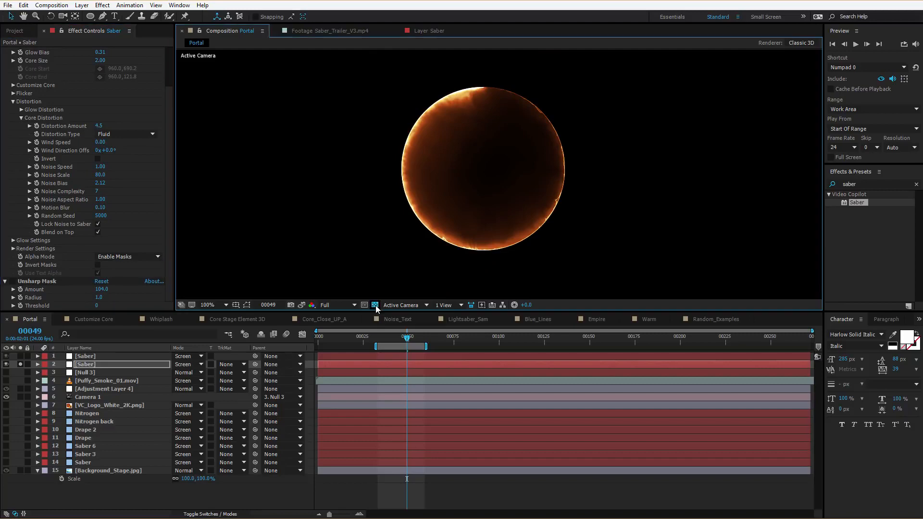
click(374, 306)
key(space)
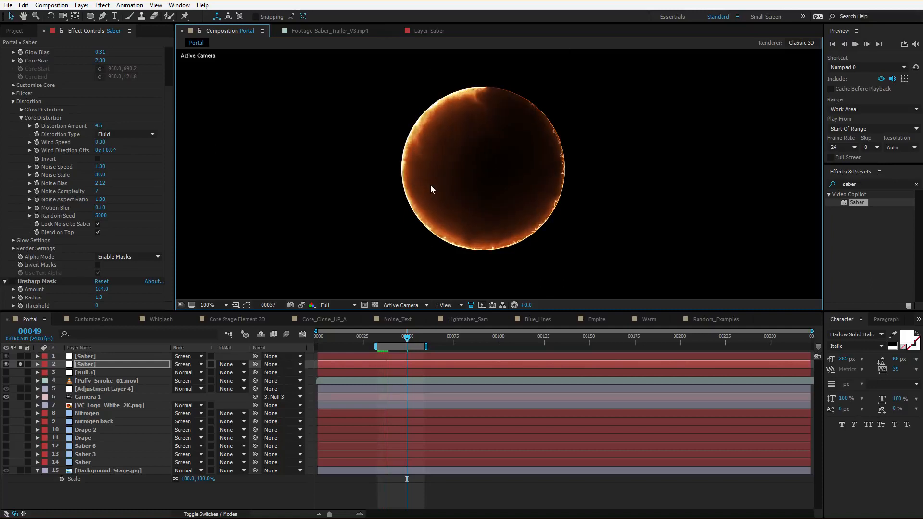
key(space)
Step: Start the work area at frame 18 and preview the animation
drag(355, 343, 350, 341)
key(b)
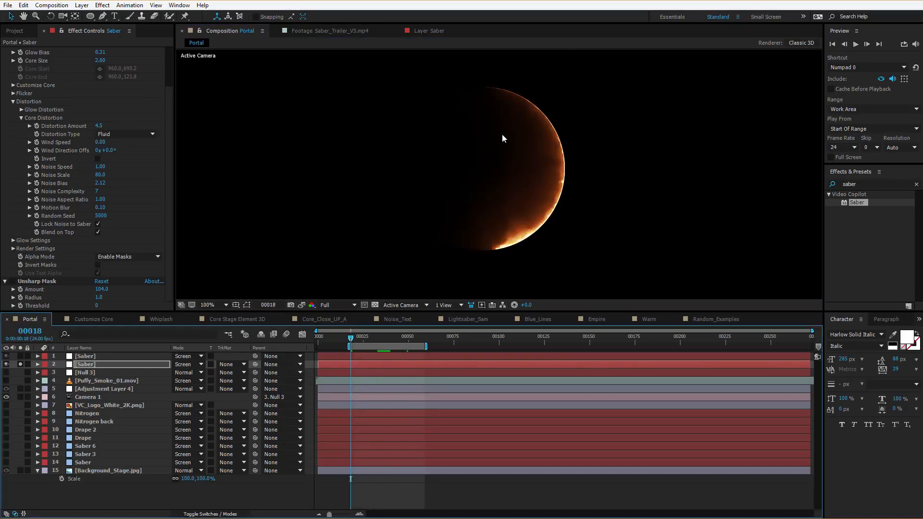
key(space)
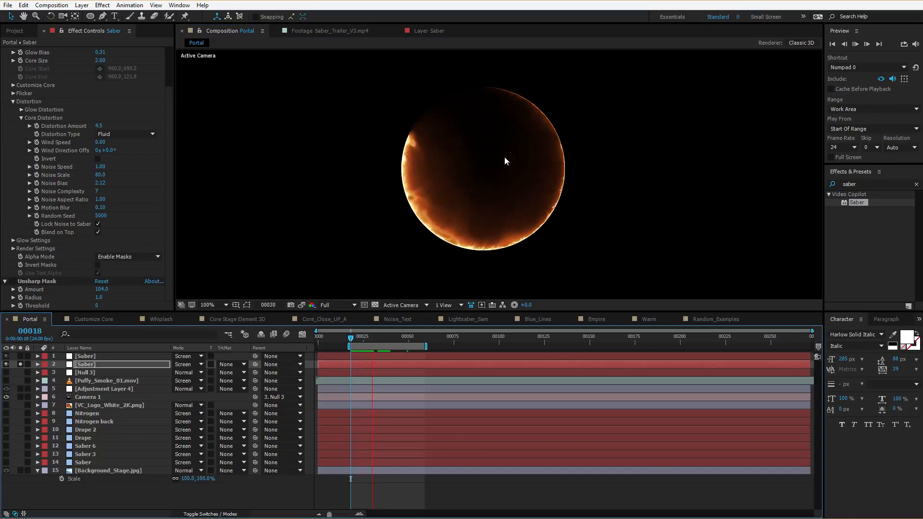
Step: Draw a triangular mask on the Saber layer to the left of the circle and preview both shapes
drag(89, 15, 121, 50)
drag(264, 174, 326, 241)
key(space)
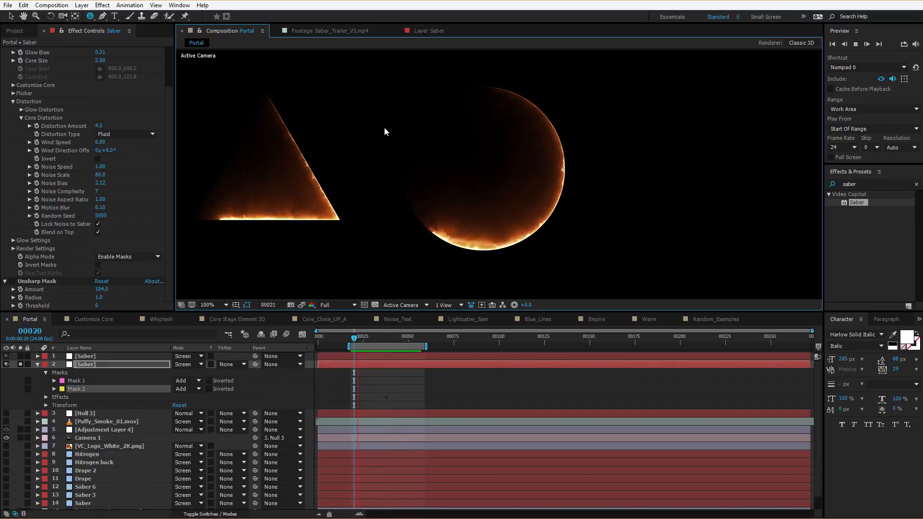
key(space)
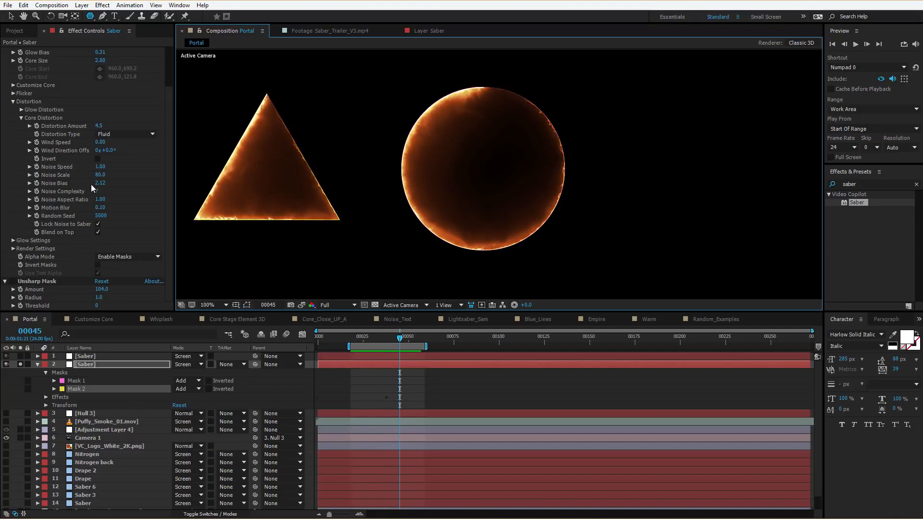
Step: Set the Saber Alpha Mode to Mask Glow
click(112, 257)
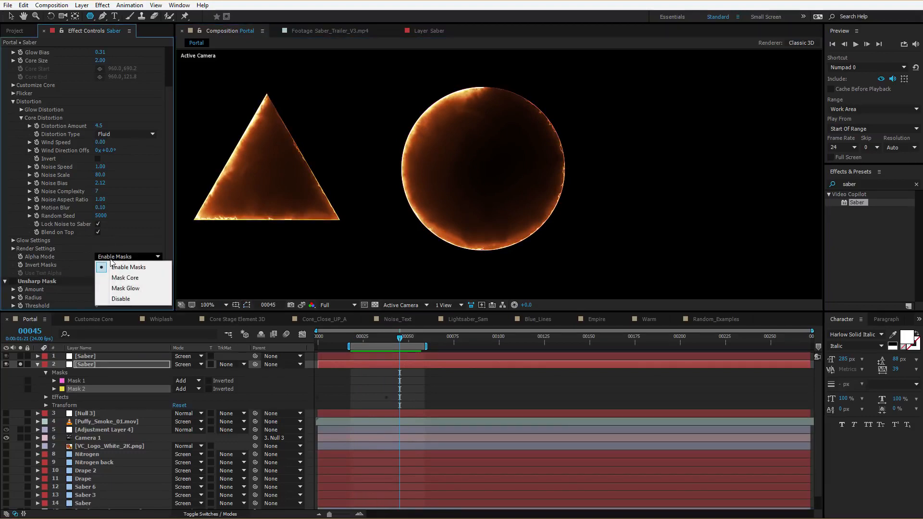
click(130, 290)
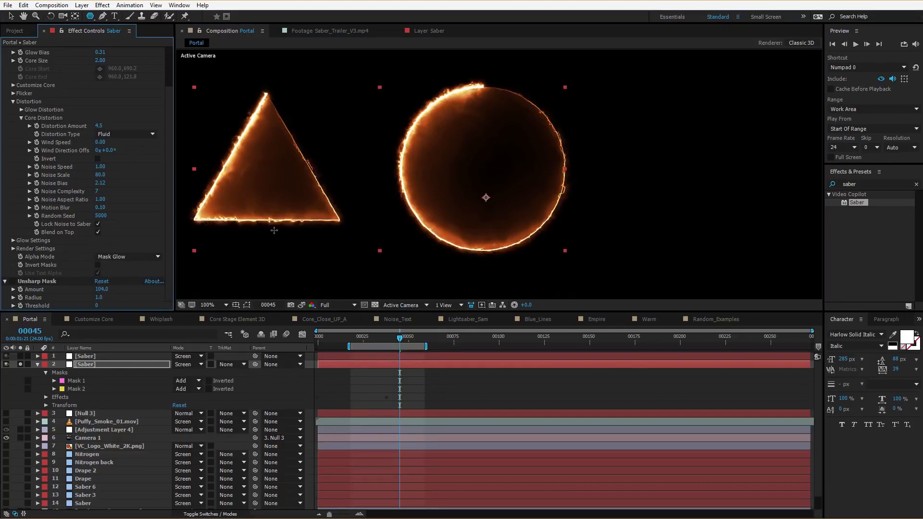
Step: Set the Saber core Distortion Amount to 3 and preview the glowing triangle and circle
click(99, 126)
text(3)
key(Return)
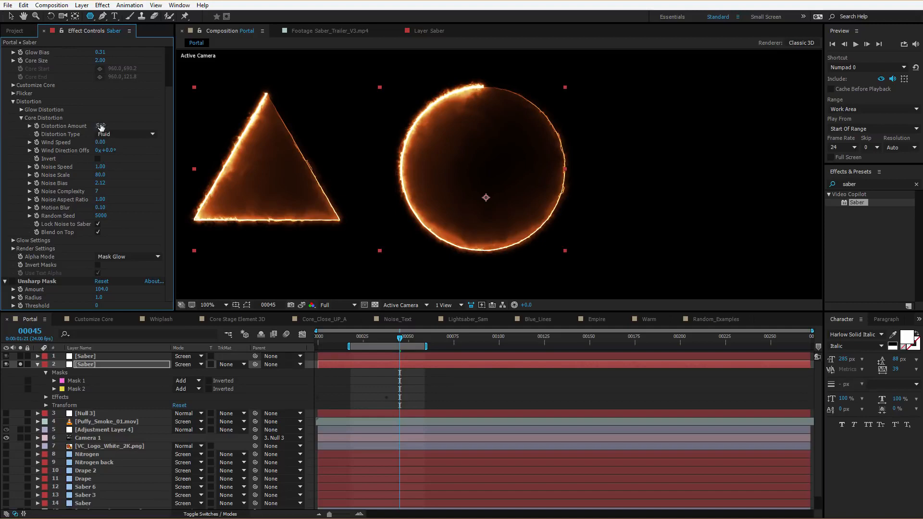
key(space)
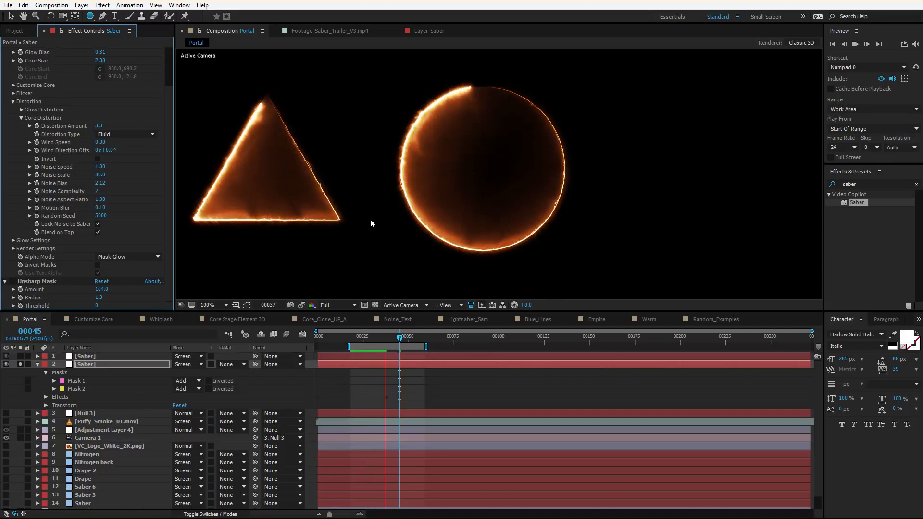
key(space)
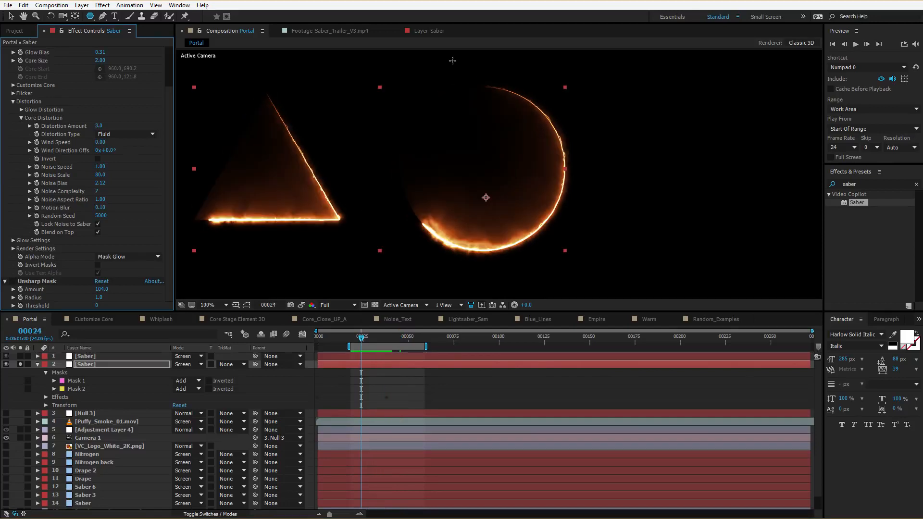
key(space)
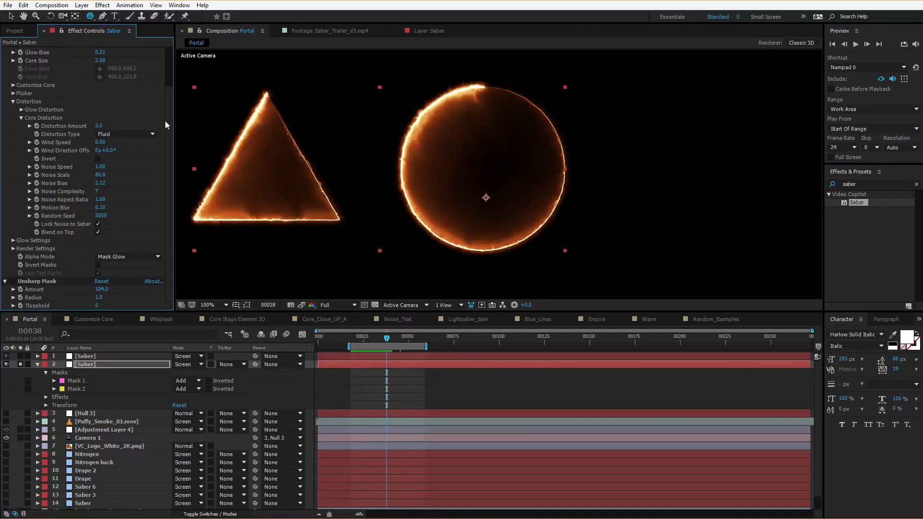
Step: Try the Myst and Core presets on the two Saber shapes, previewing Myst and adjusting its core Distortion Amount
scroll(169, 120, up, 3)
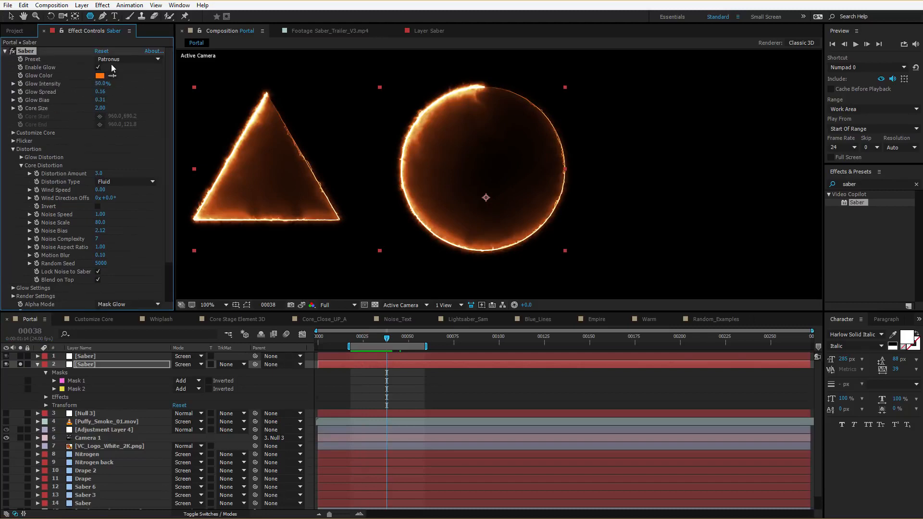
click(112, 61)
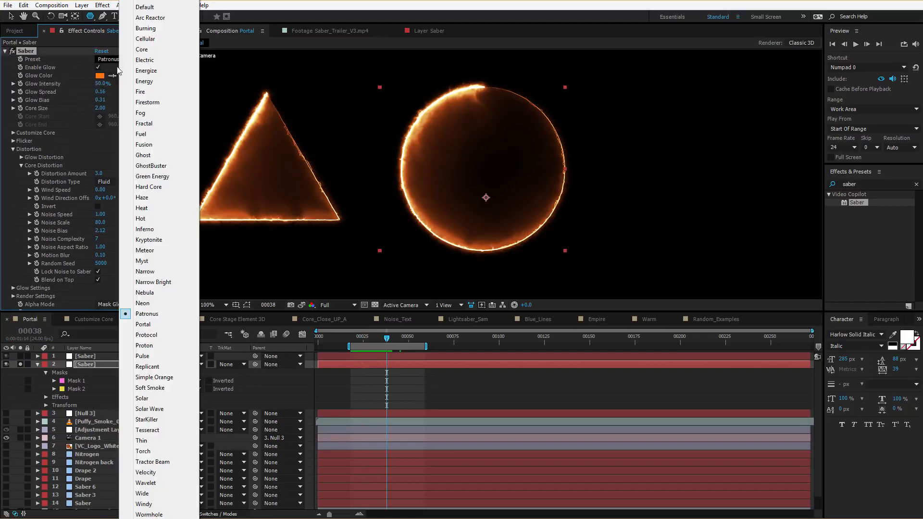
click(151, 262)
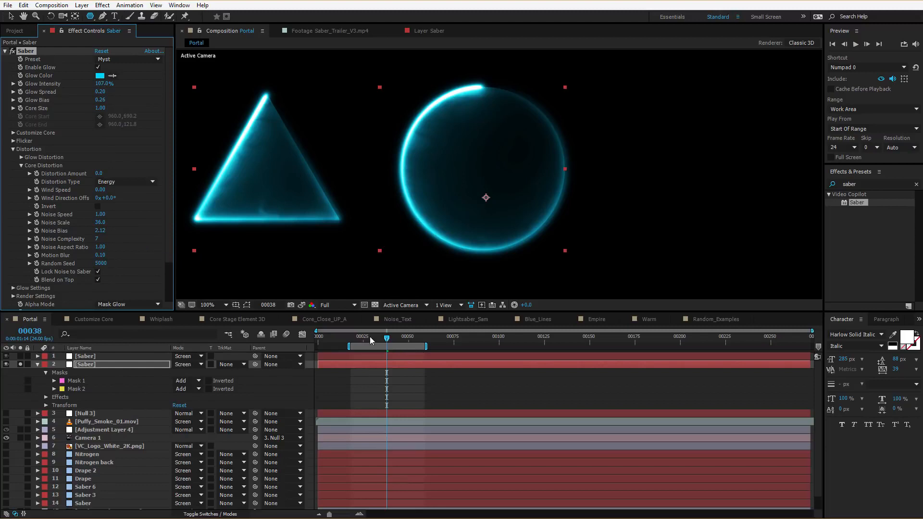
key(space)
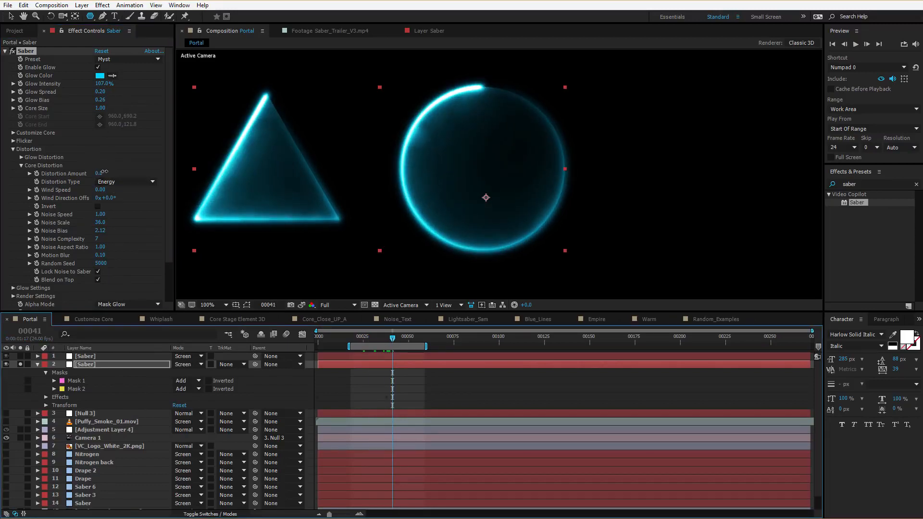
drag(104, 172, 110, 171)
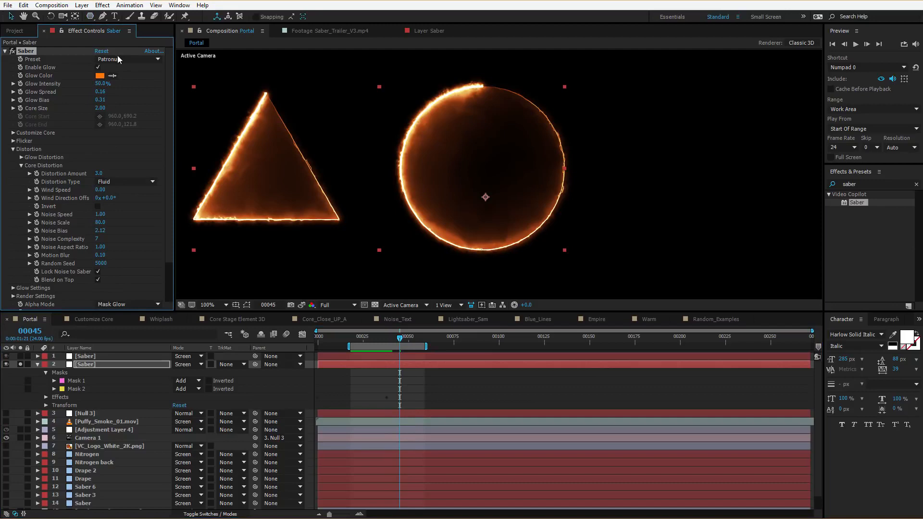
click(119, 60)
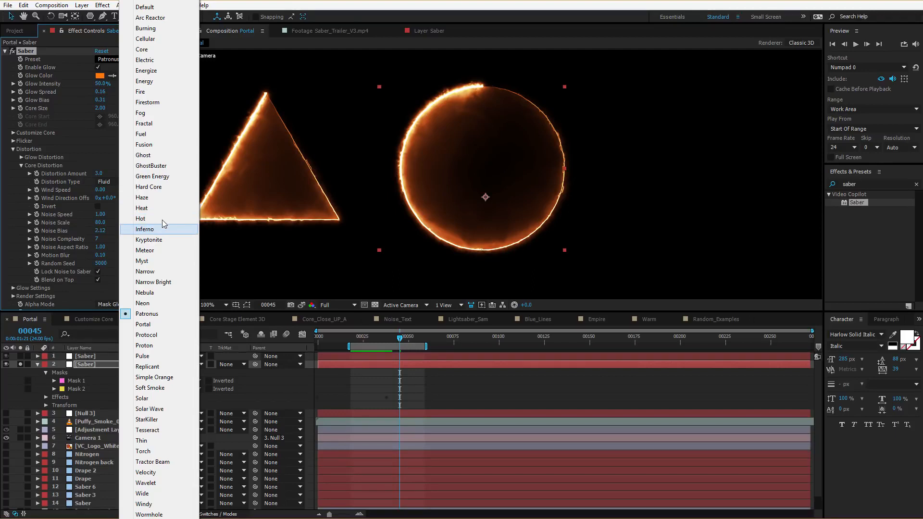
click(142, 49)
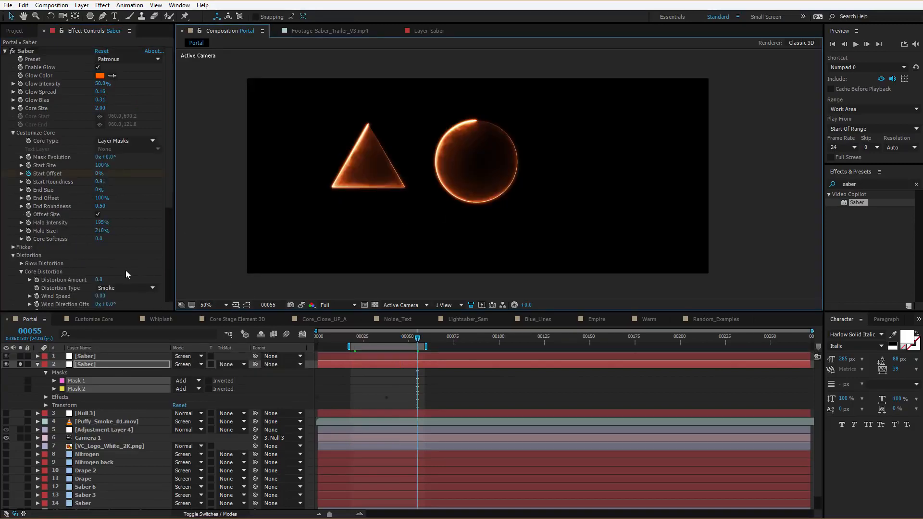
Step: Delete Mask 1 and Mask 2 from the Saber layer and set the Core Type to Saber
click(346, 393)
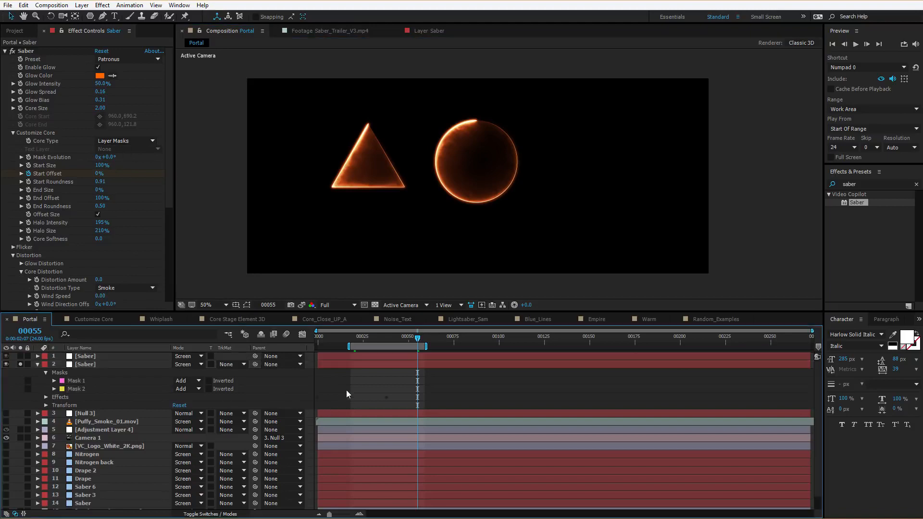
click(76, 381)
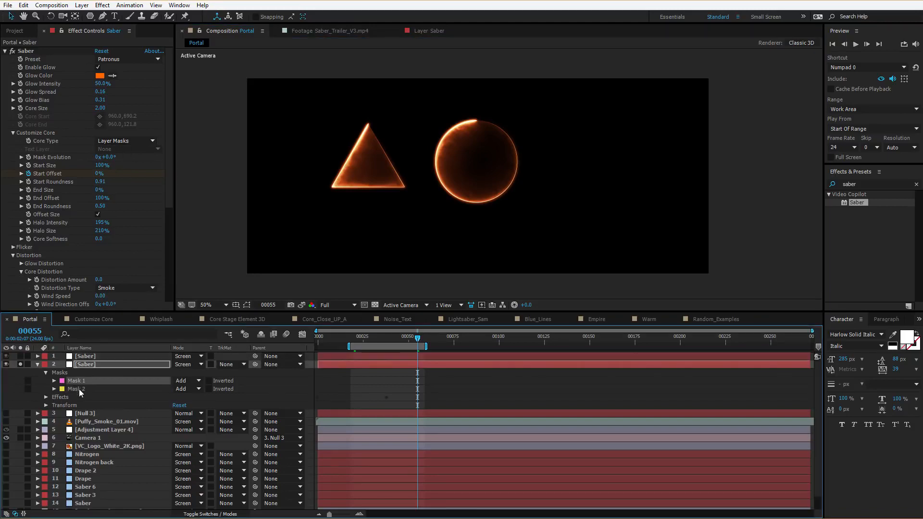
shift+click(78, 388)
key(Delete)
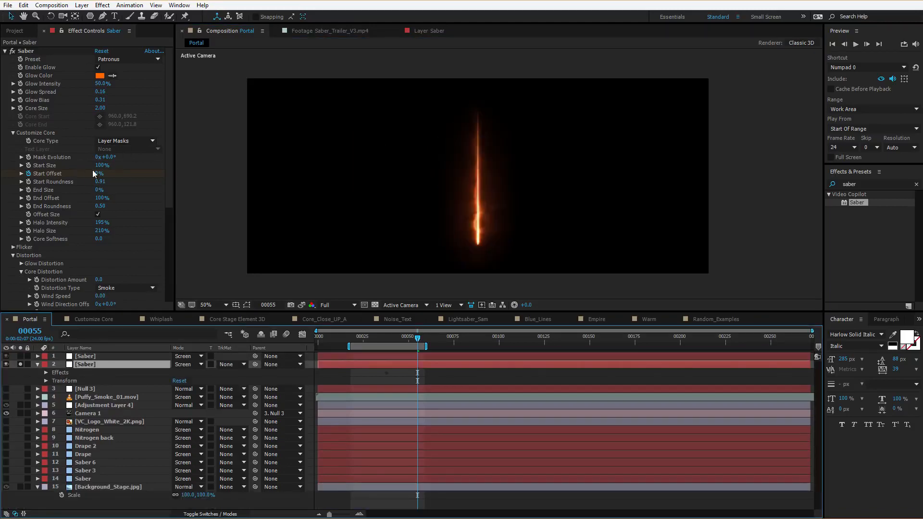
click(116, 142)
click(117, 151)
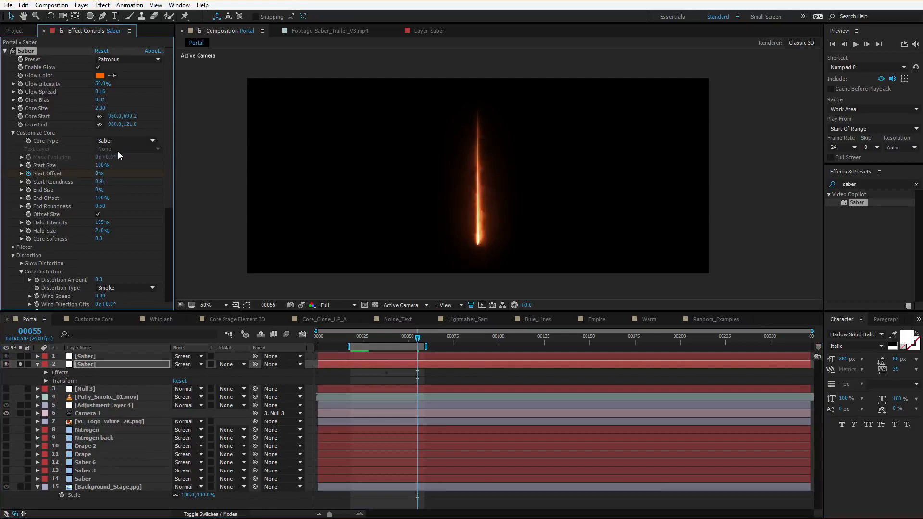
Step: Swing the beam's Core Start point toward the lower left of the frame and set the core Distortion Amount to 18
scroll(136, 154, down, 2)
scroll(137, 159, down, 3)
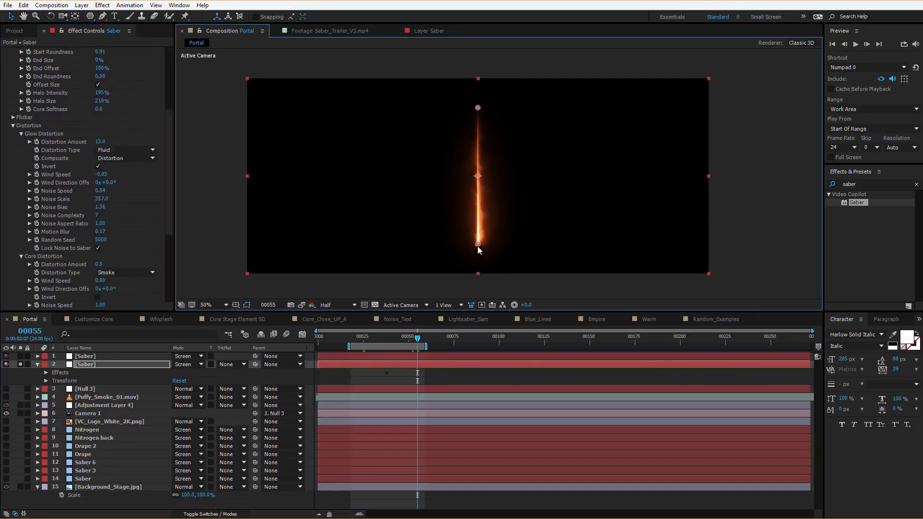
drag(477, 245, 414, 242)
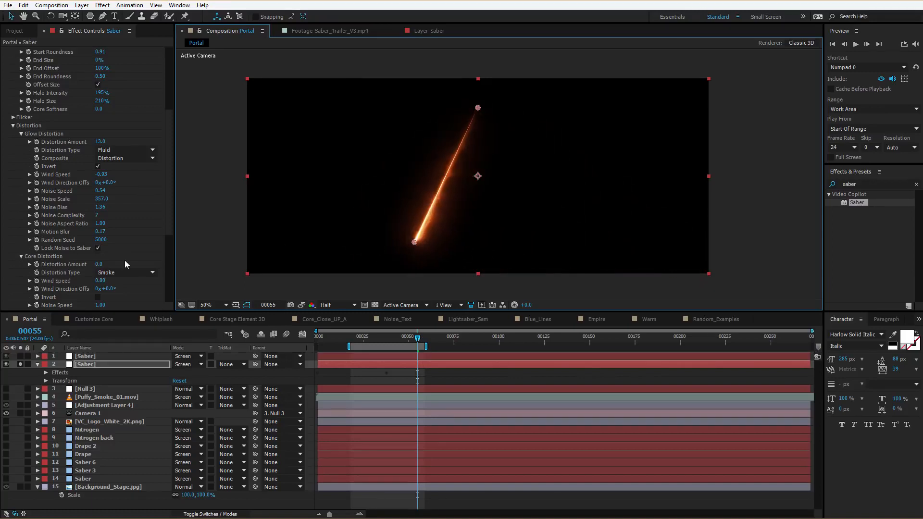
drag(98, 263, 106, 263)
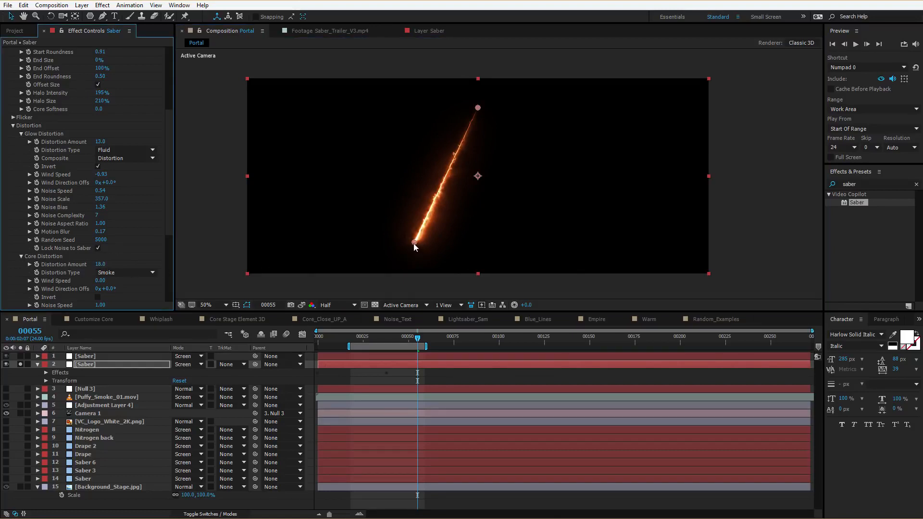
drag(413, 243, 341, 243)
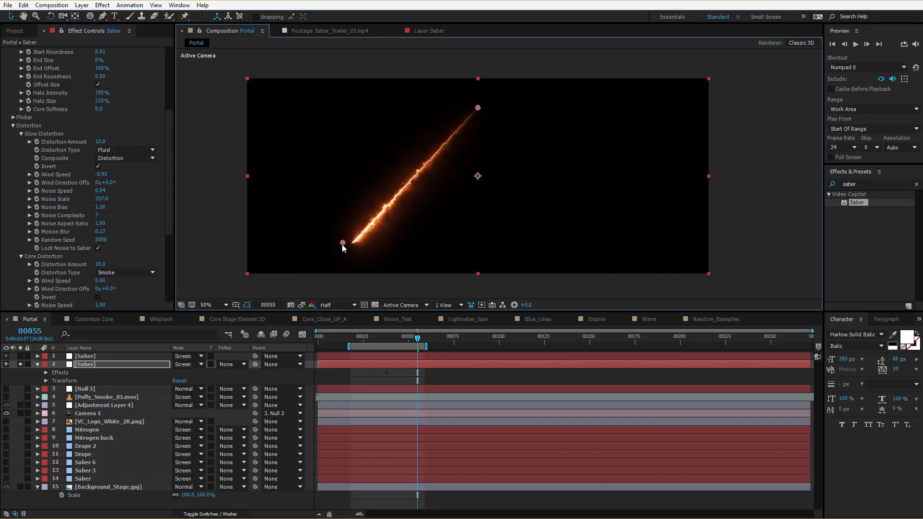
Step: Preview the beam animation and set the glow distortion Wind Speed to 1.97
key(KP_0)
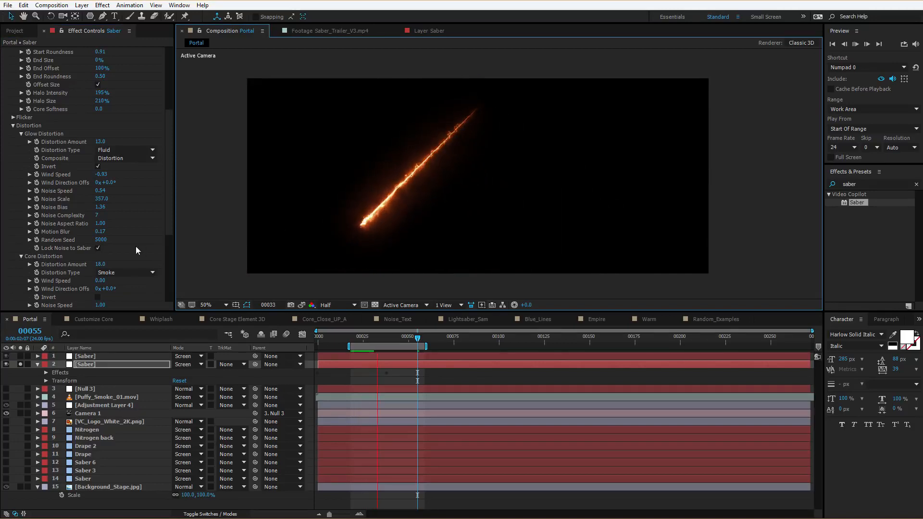
click(127, 181)
drag(100, 174, 123, 171)
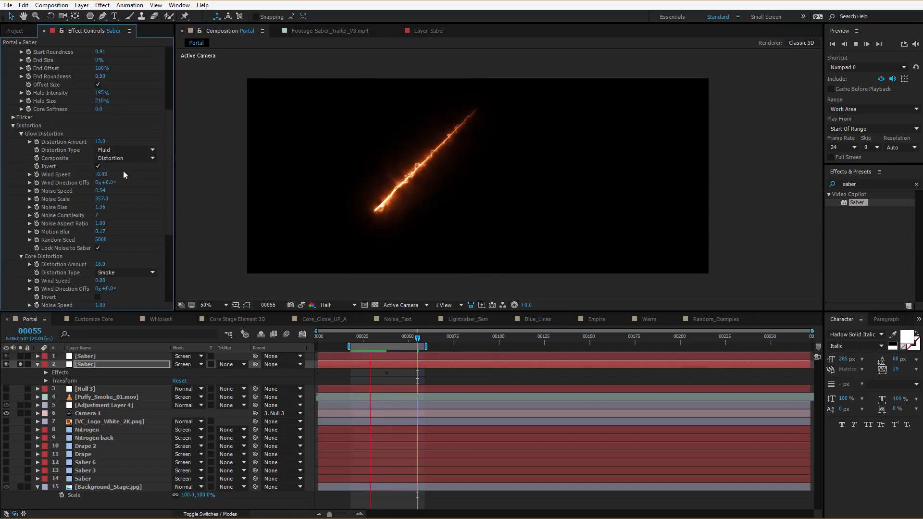
drag(179, 166, 222, 155)
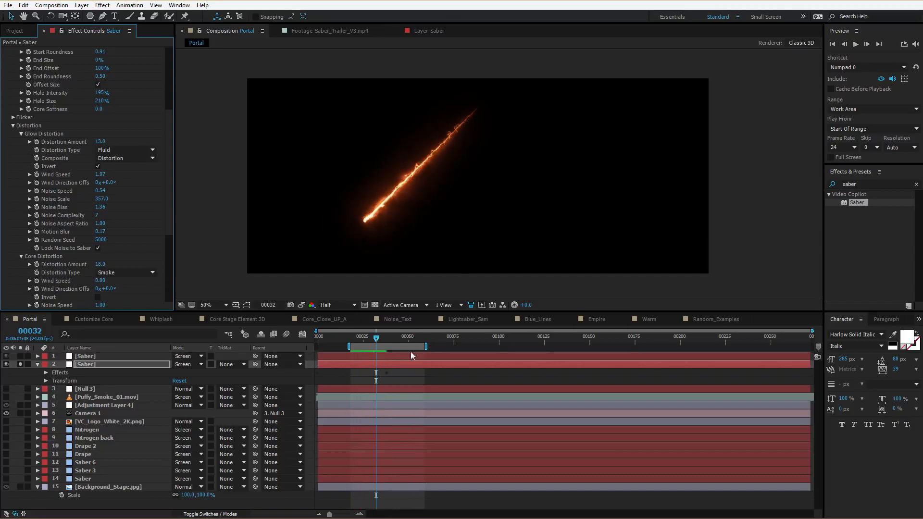
Step: At frame 48, turn off Lock Noise to Saber for the glow distortion and move Core Start to 822.0, 616.2
click(406, 338)
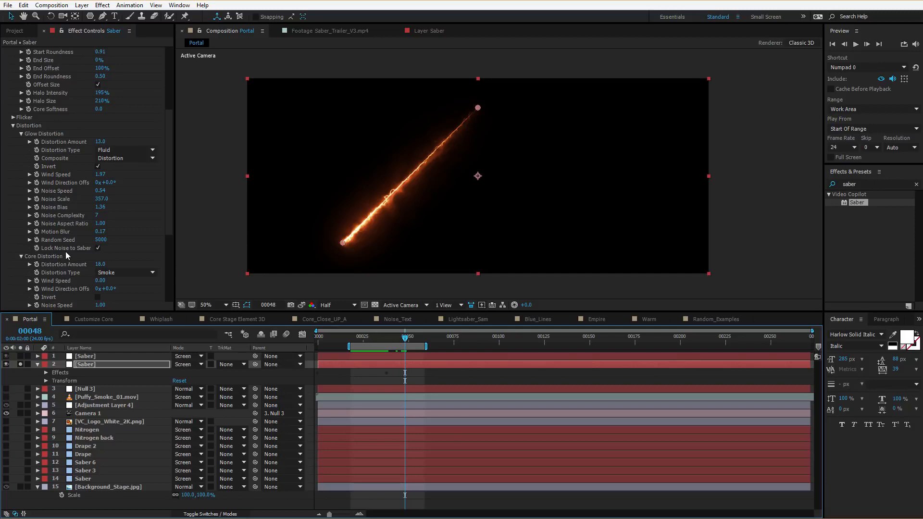
click(98, 247)
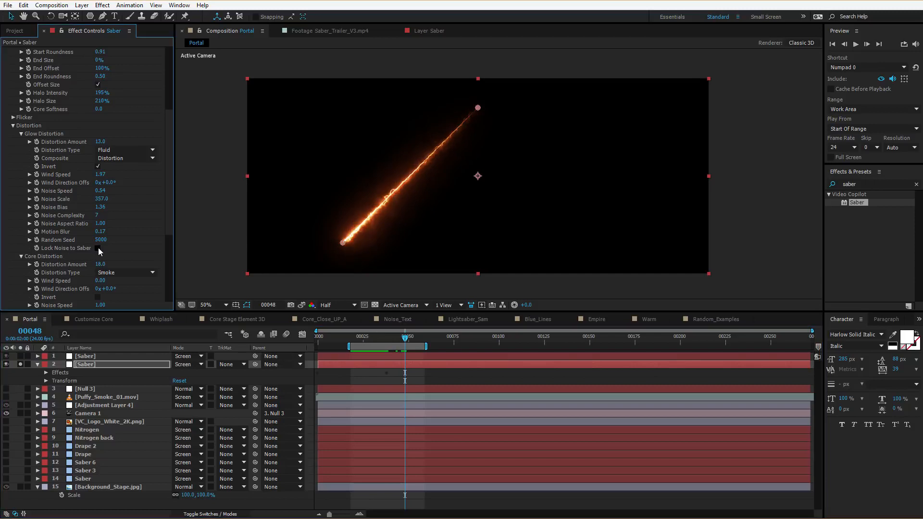
drag(343, 243, 444, 225)
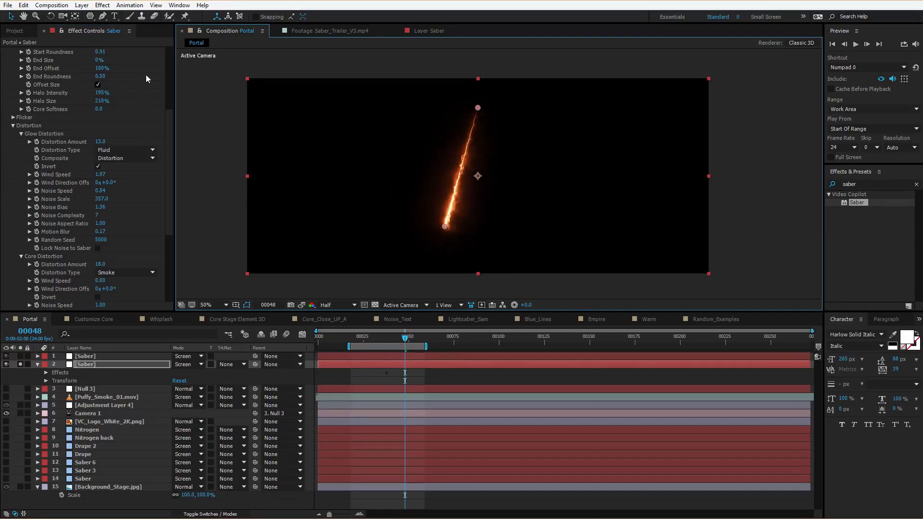
Step: Set Glow Intensity to 141% and Glow Spread to 0.38, and move Core Start to 222.0, 672.2
scroll(154, 77, up, 5)
drag(101, 91, 140, 79)
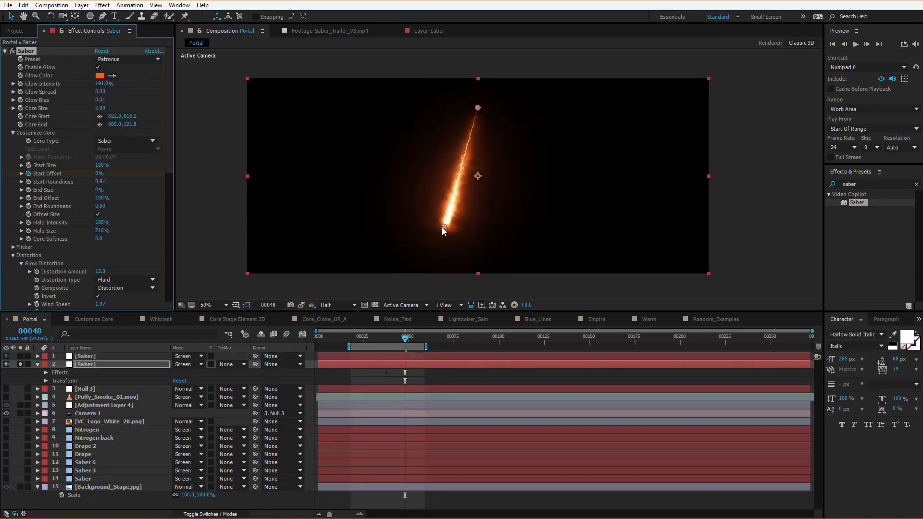
drag(442, 226, 311, 242)
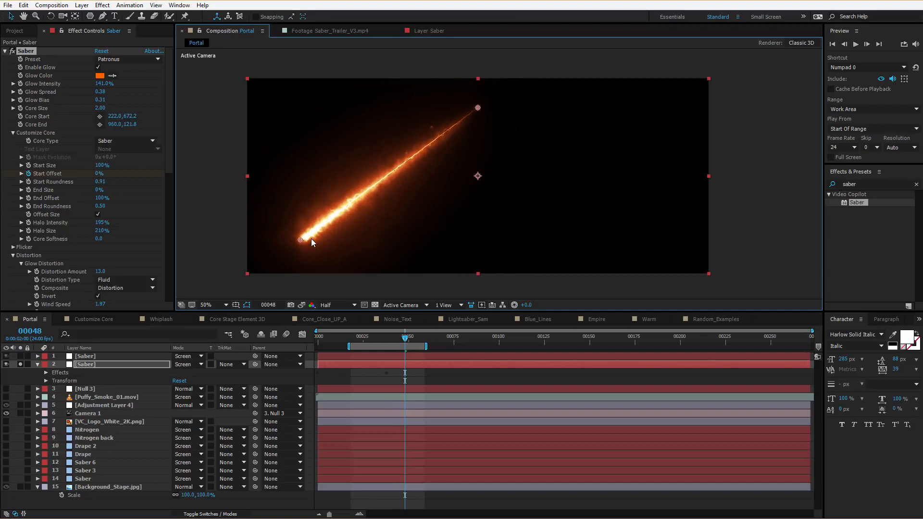
Step: Apply the Arc Reactor preset to the Saber beam and set its core Distortion Amount to 39
scroll(66, 275, down, 10)
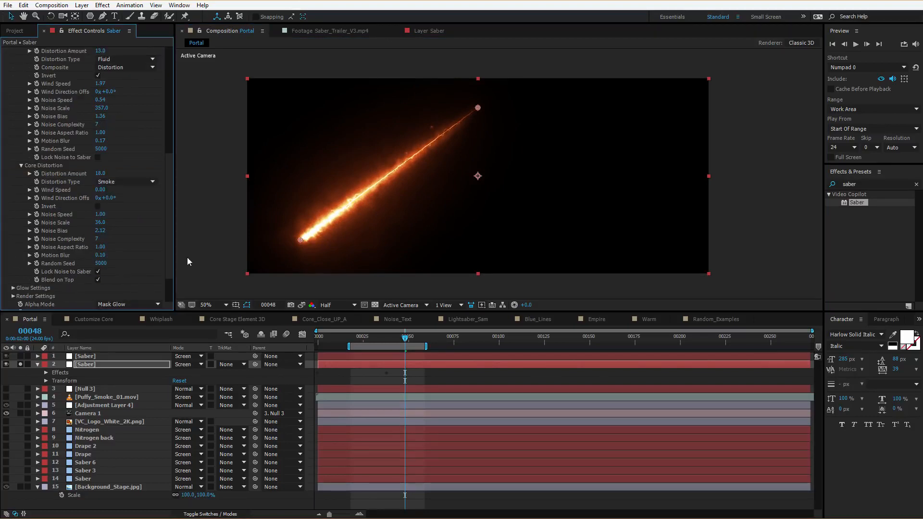
drag(169, 265, 169, 117)
click(128, 59)
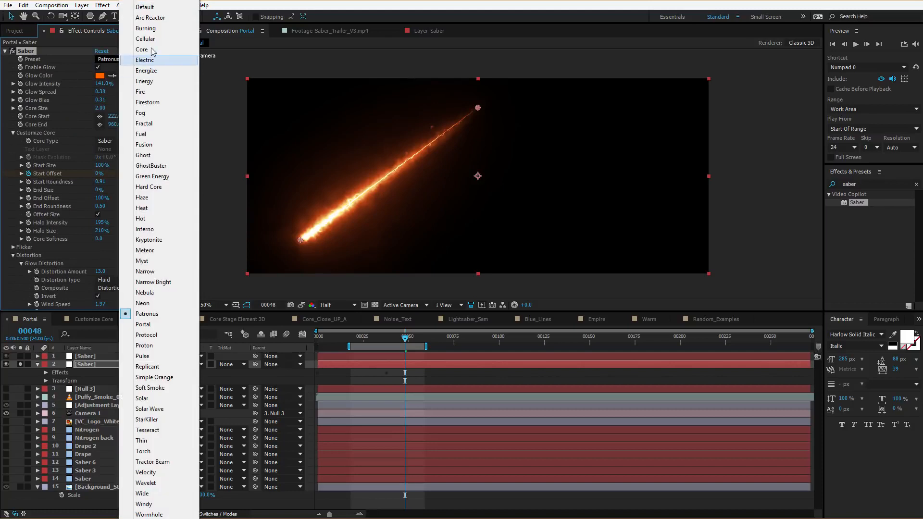
click(156, 18)
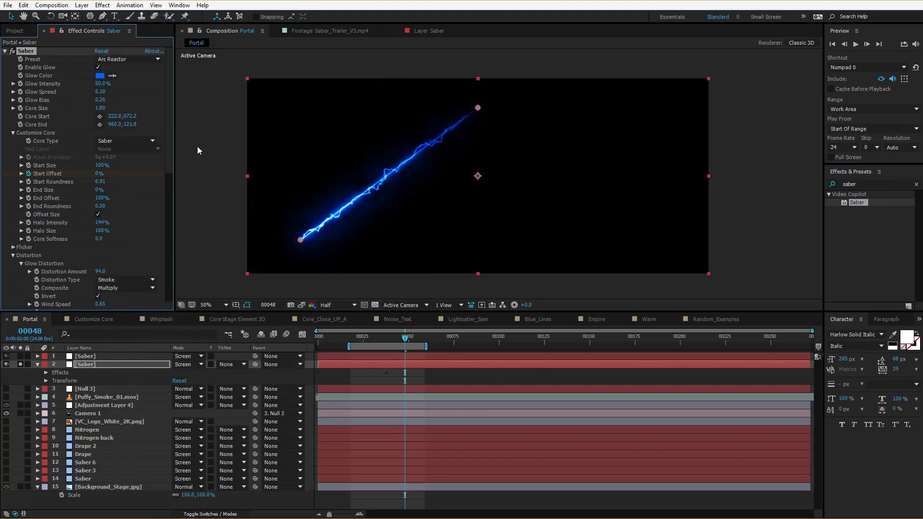
drag(169, 129, 169, 235)
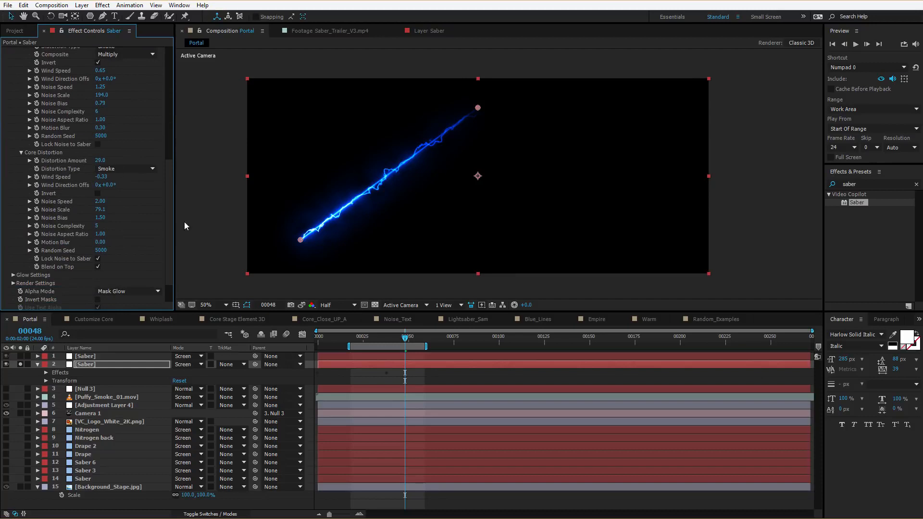
mouse_move(99, 161)
mouse_down()
mouse_move(89, 166)
mouse_move(113, 169)
mouse_up()
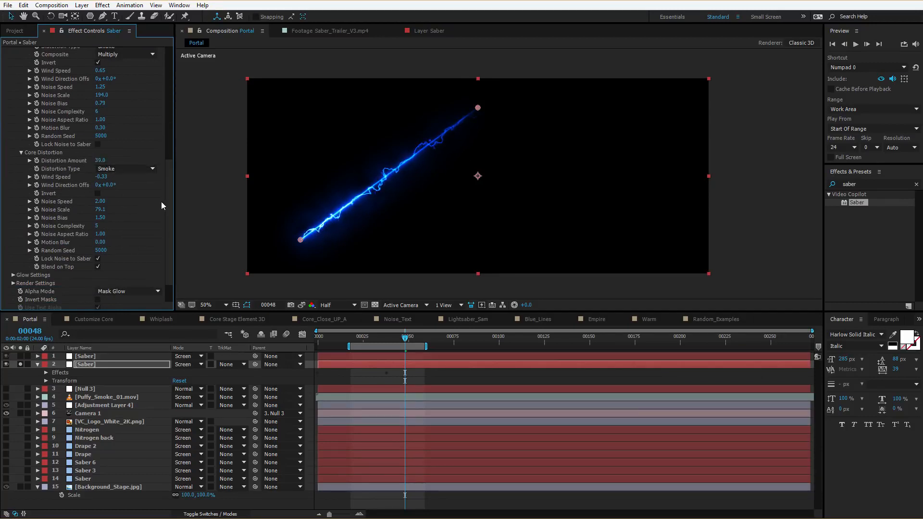
Step: Move the beam's start point inward while toggling core Blend on Top off and on, and set the core Distortion Amount to 14
click(97, 268)
drag(299, 245, 398, 237)
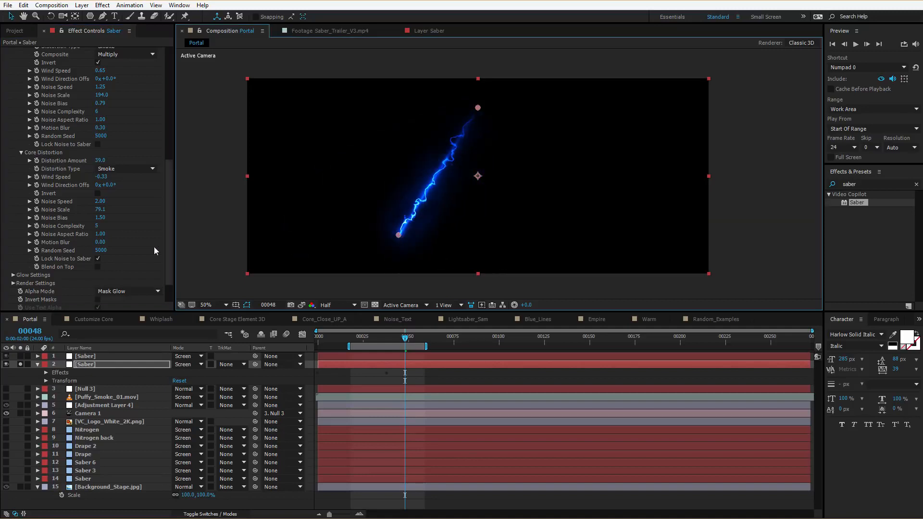
click(98, 266)
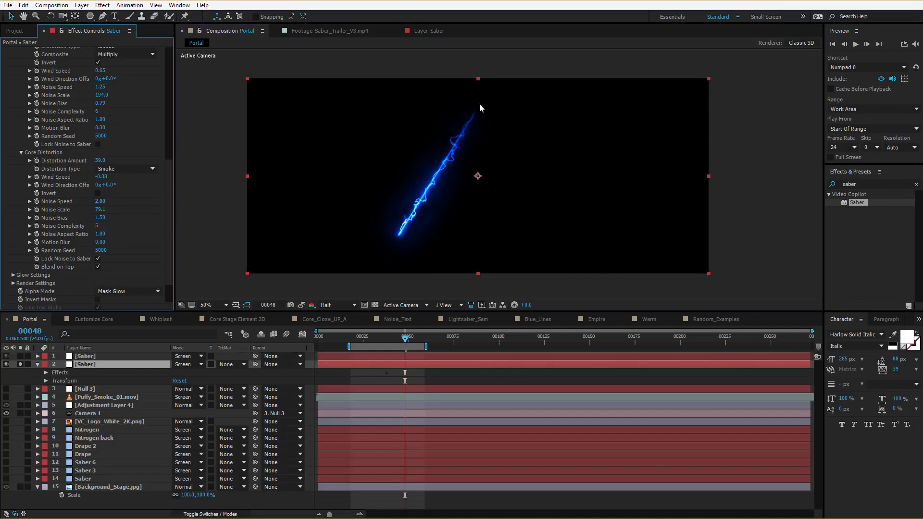
drag(100, 161, 82, 161)
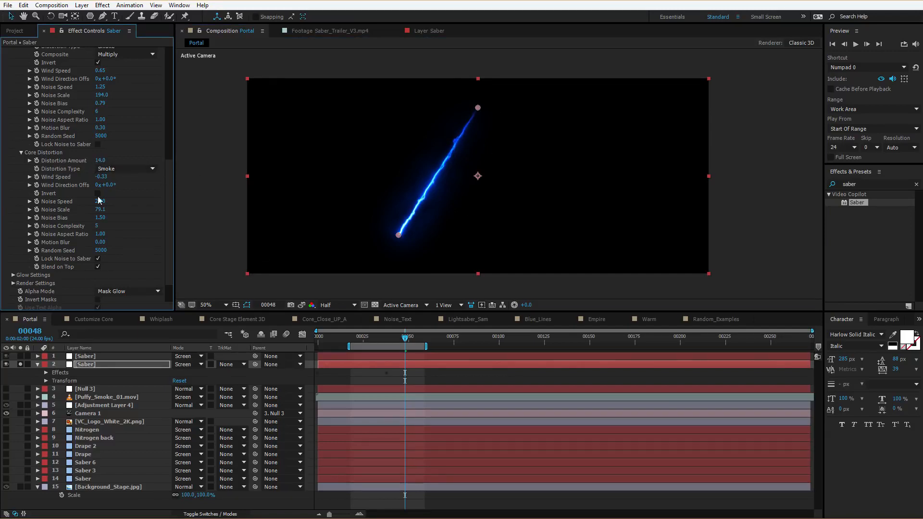
Step: Set the core distortion Wind Speed to 0.80 and Noise Scale to 42.1, and change the beam's Glow Color to red FF0000
drag(100, 209, 132, 225)
scroll(159, 65, up, 10)
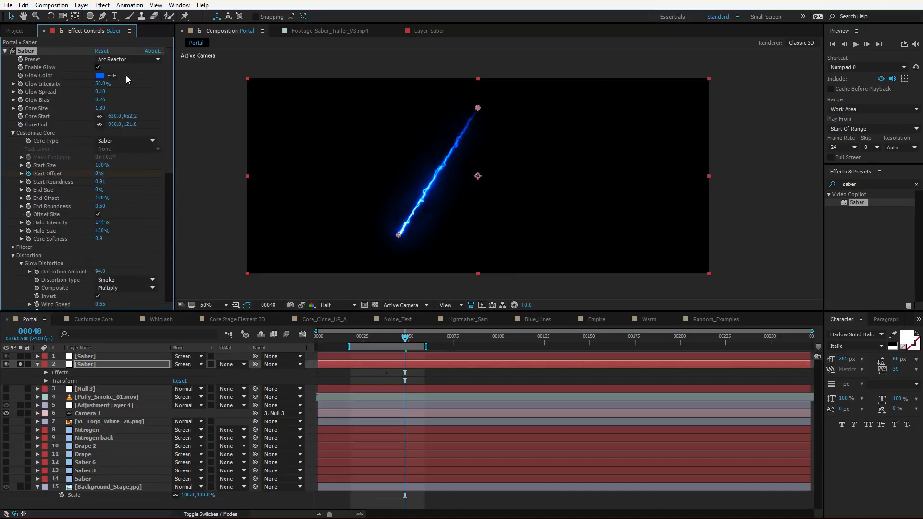
click(99, 77)
drag(437, 376, 417, 451)
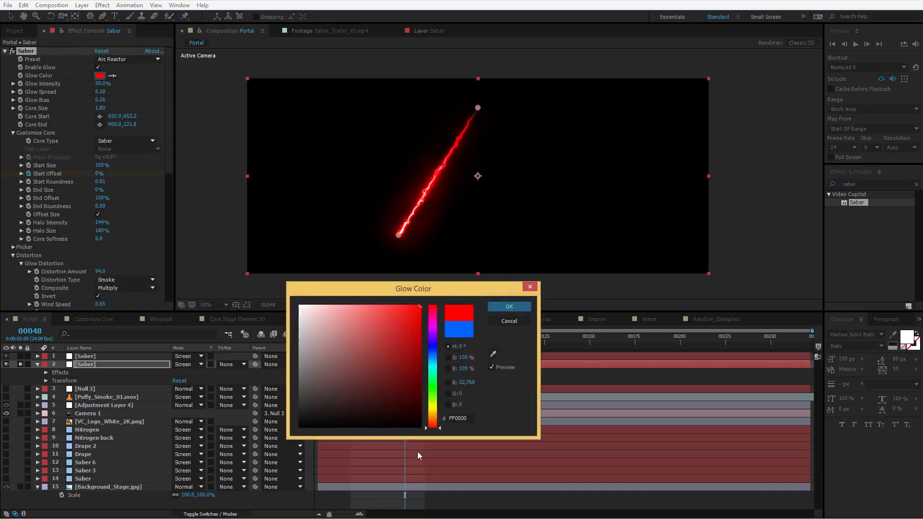
key(Return)
key(space)
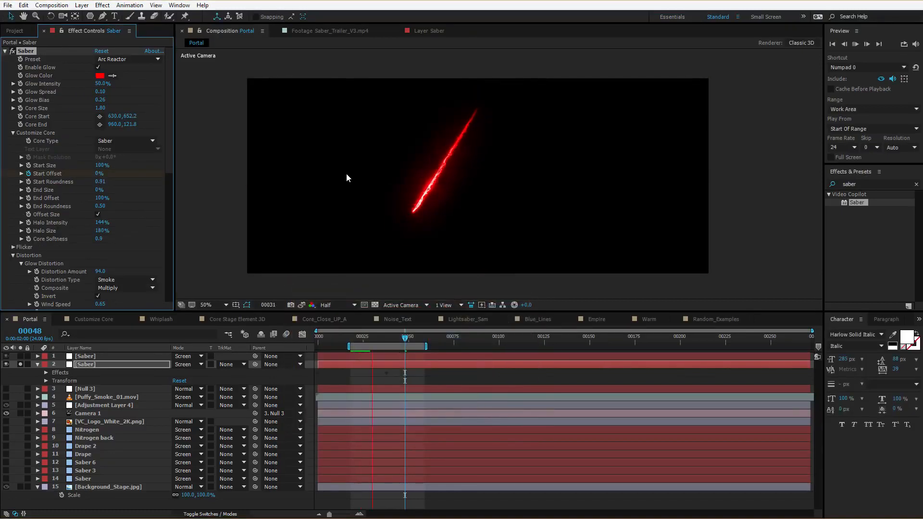
Step: Set the core Noise Speed to 3.30 and preview the red beam while varying the core Distortion Amount and Distortion Type
scroll(116, 245, down, 4)
scroll(119, 232, down, 3)
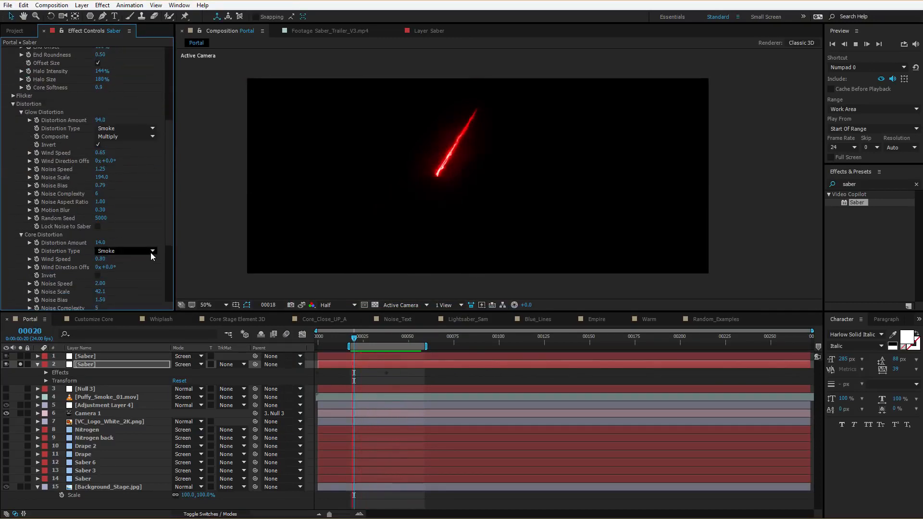
key(space)
scroll(132, 275, down, 1)
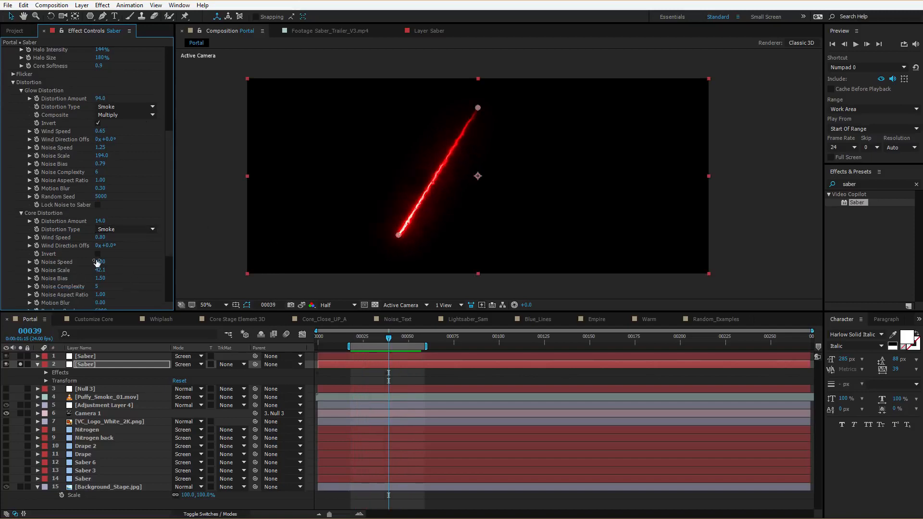
key(space)
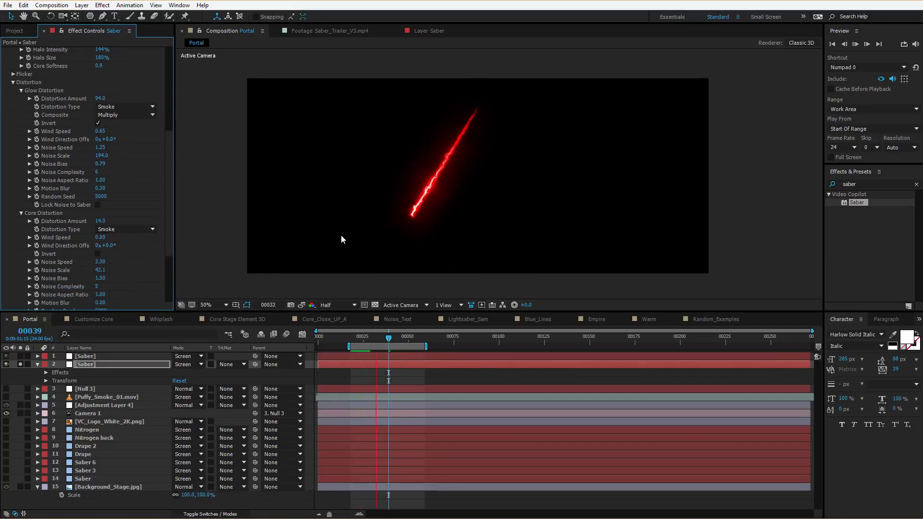
click(100, 227)
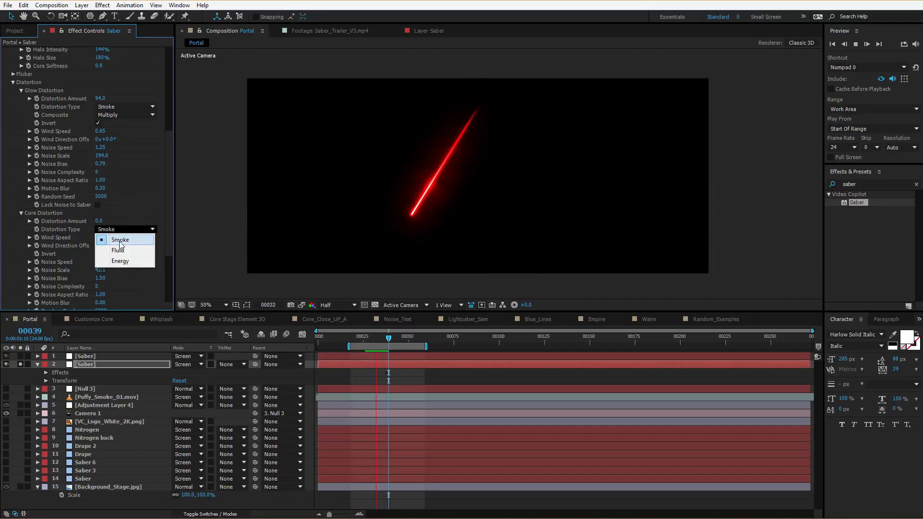
click(106, 247)
drag(99, 221, 117, 217)
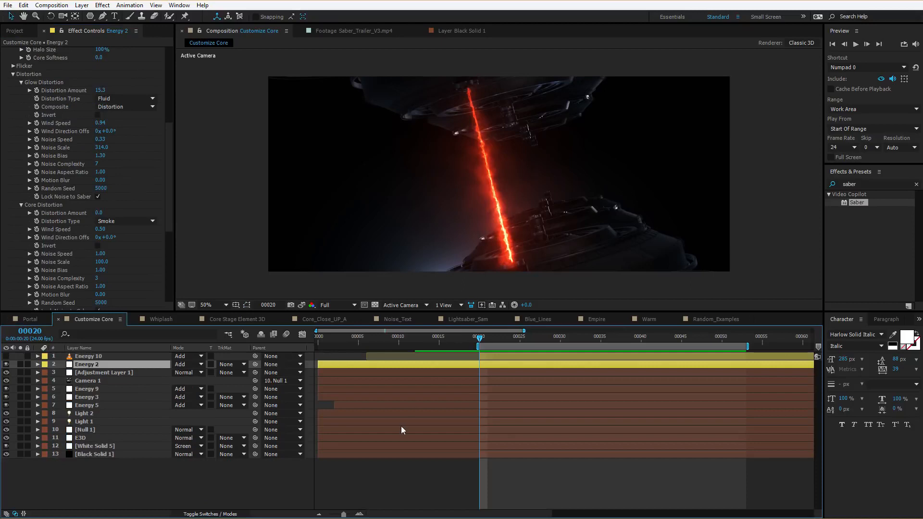
Step: Preview Customize Core and set Energy 2's glow Distortion Amount to 28.3, Wind Speed to 6.00, Noise Speed to 1.00 and Motion Blur to 0.25
key(space)
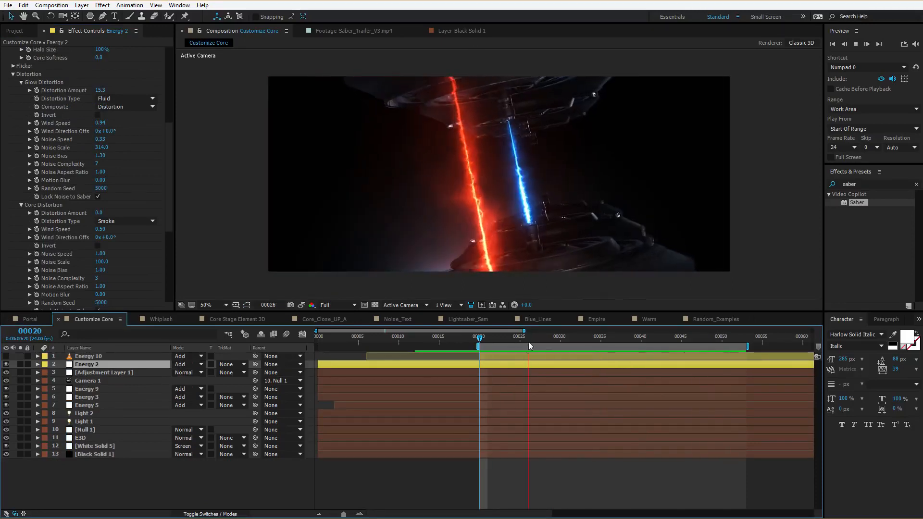
key(space)
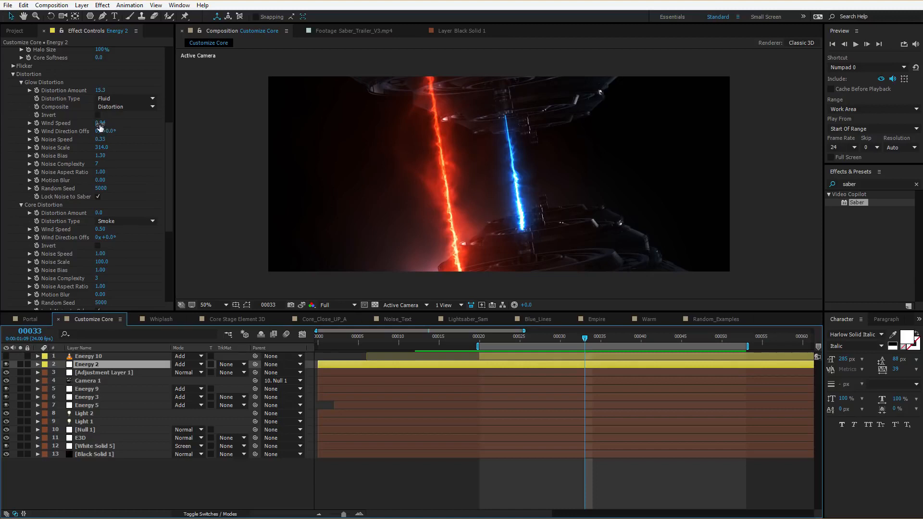
drag(100, 126, 150, 126)
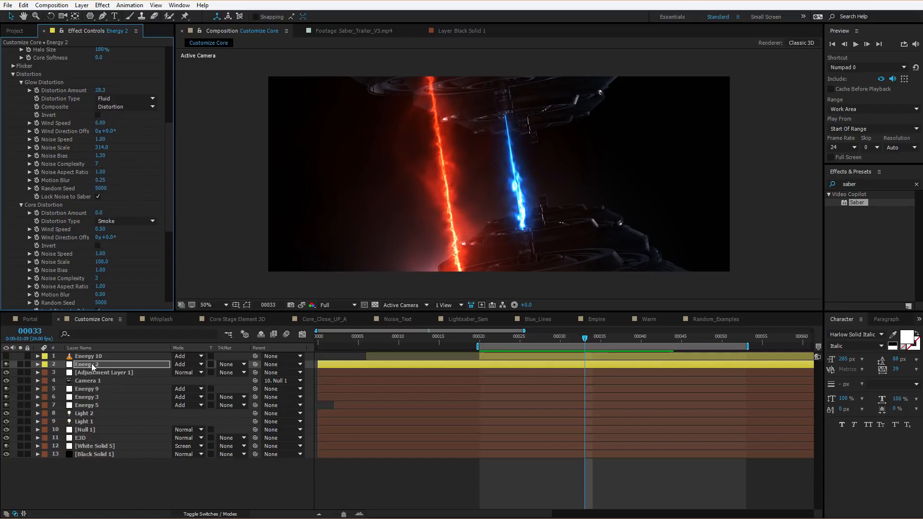
Step: Duplicate the Energy 2 layer and rotate the copy around the length of the blue beam
click(91, 364)
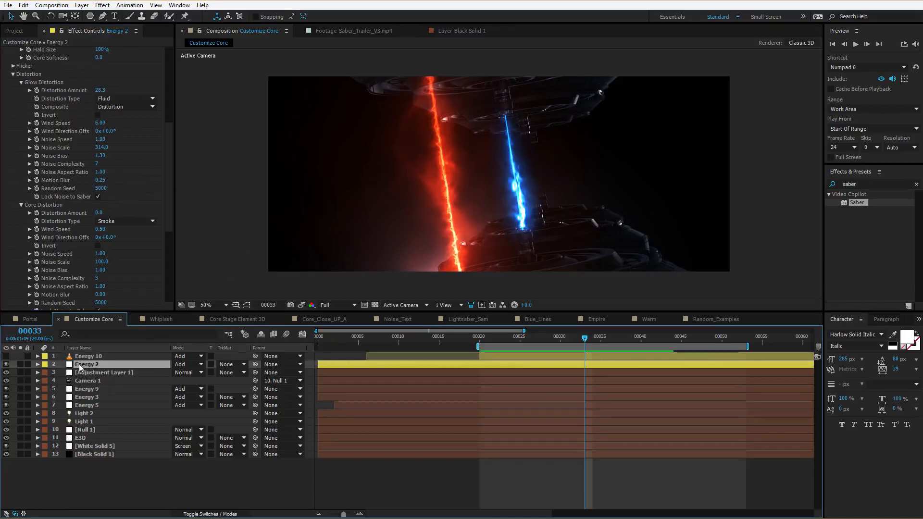
key(period)
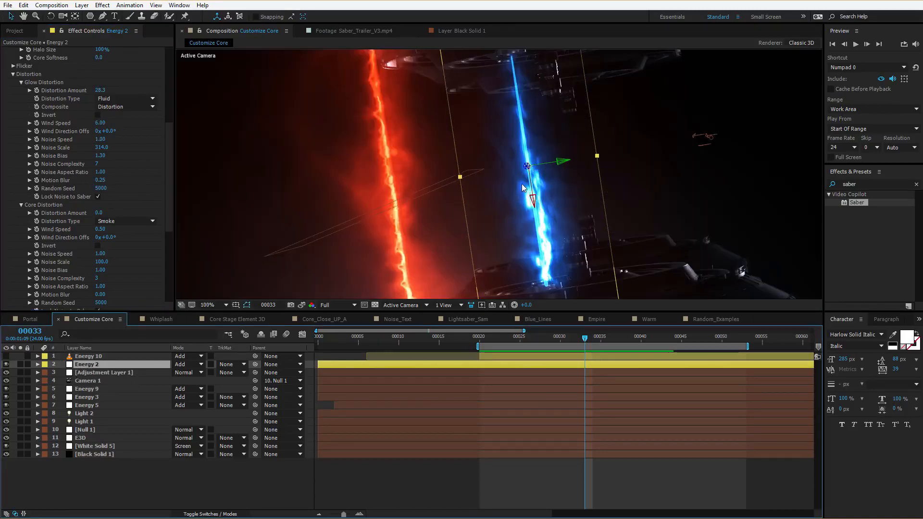
key(ctrl+d)
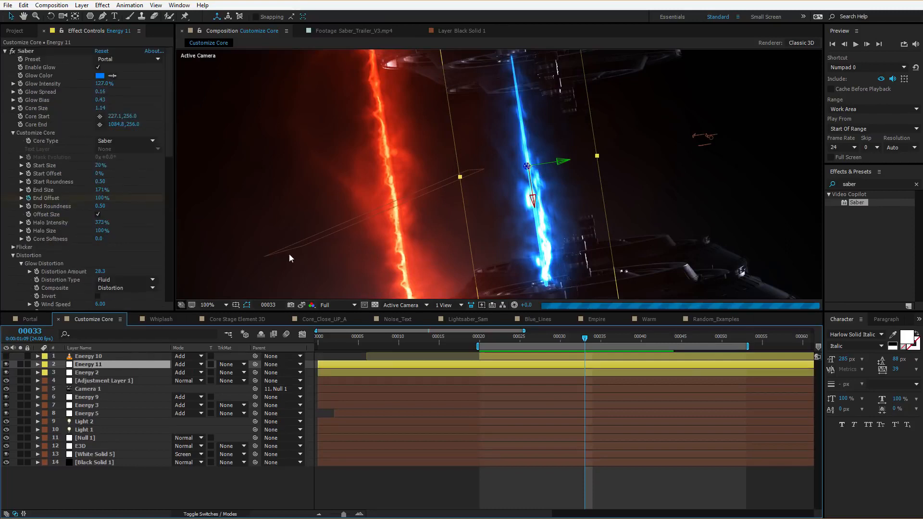
key(w)
drag(533, 198, 370, 191)
Step: Give the duplicated beam a glow Random Seed of 23000, core Random Seed of 40000 and glow Noise Speed of 0.50, and preview it
scroll(87, 192, down, 9)
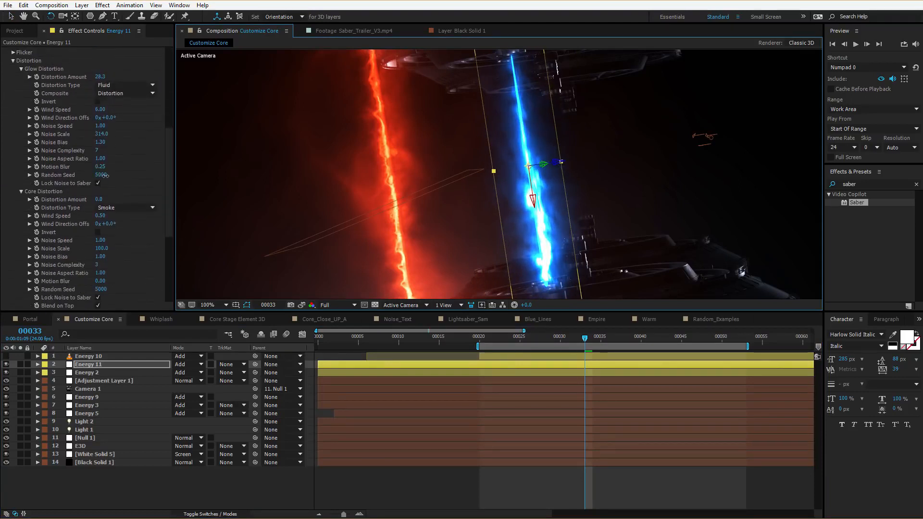
drag(104, 175, 111, 197)
drag(114, 287, 119, 286)
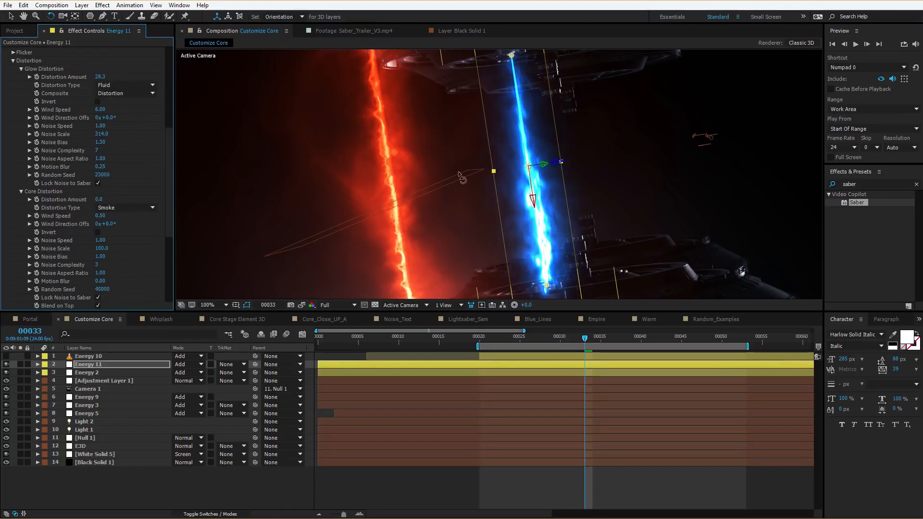
key(ctrl+shift+h)
key(KP_0)
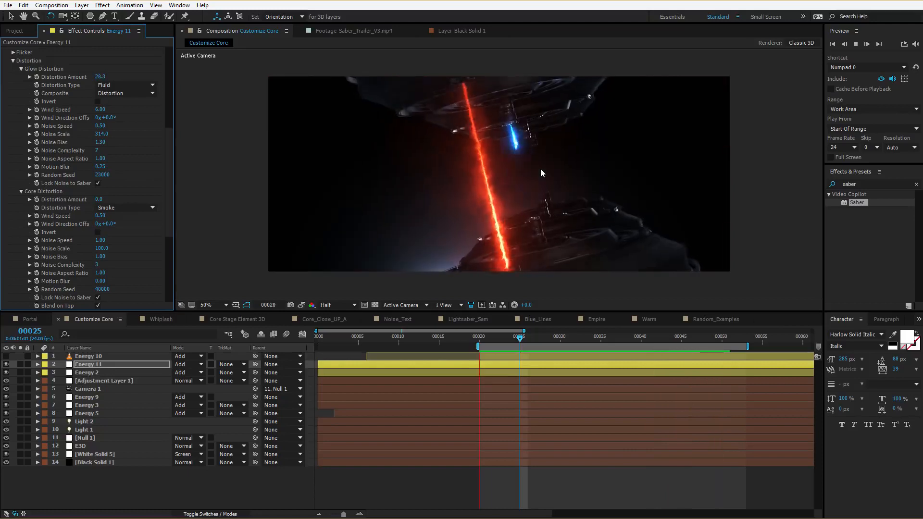
key(space)
scroll(106, 178, down, 3)
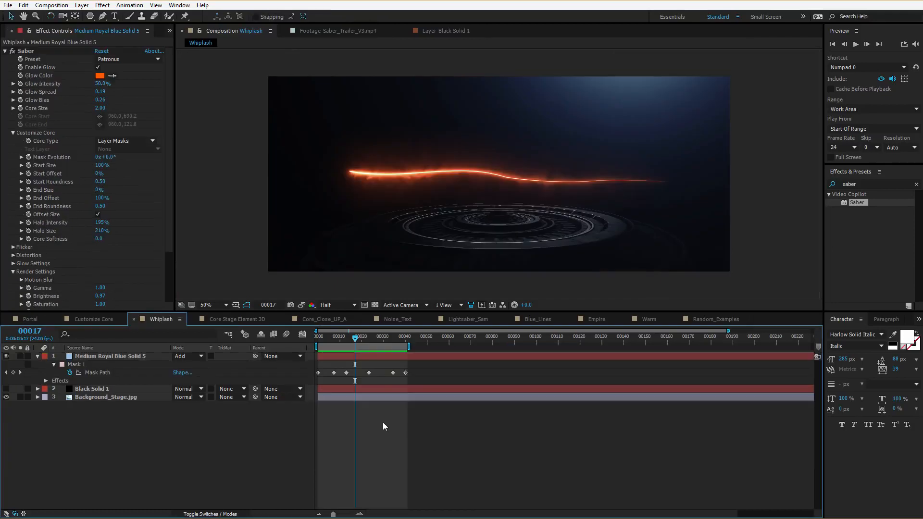
Step: Preview the Whiplash composition and set the masked Saber's End Offset to 52% at frame 24
key(space)
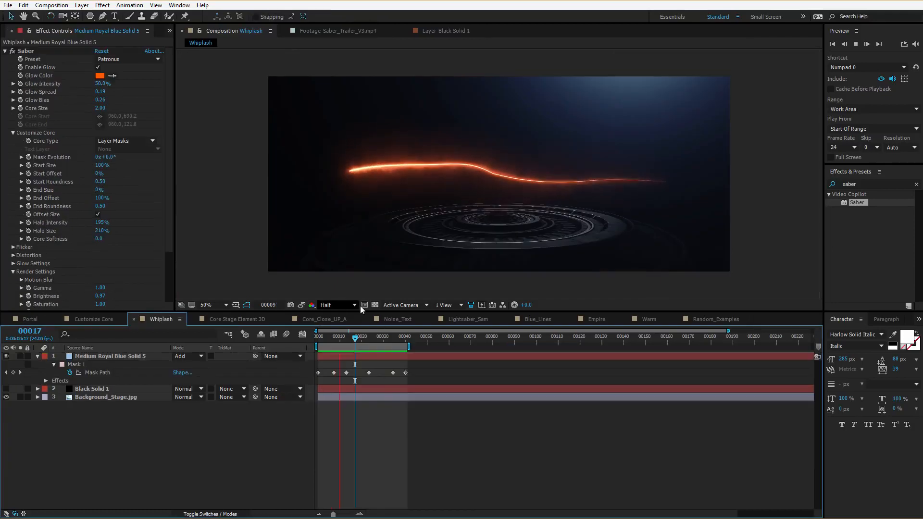
click(340, 257)
mouse_move(354, 177)
mouse_down()
mouse_move(342, 156)
mouse_move(352, 165)
mouse_up()
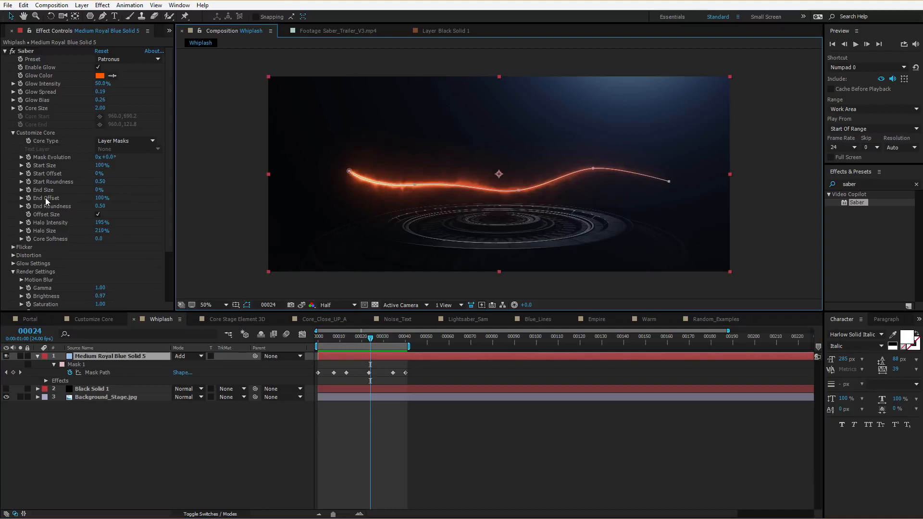
drag(102, 198, 85, 203)
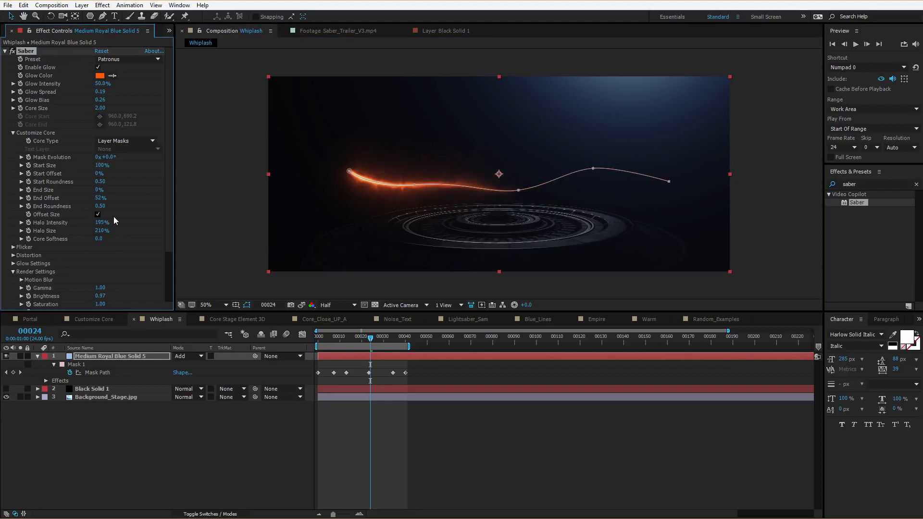
Step: Duplicate the Saber effect on the Medium Royal Blue Solid 5 layer and set the copy's Composite Settings to Add
click(5, 51)
click(23, 5)
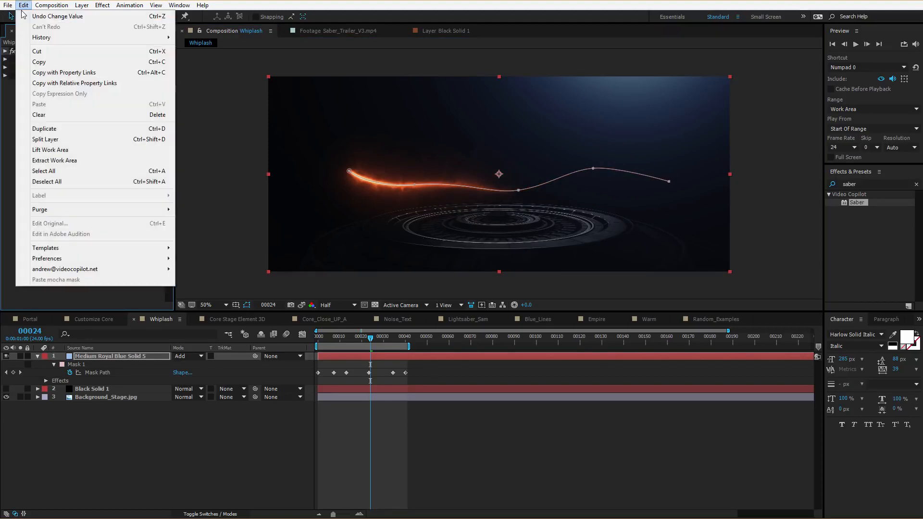
click(47, 128)
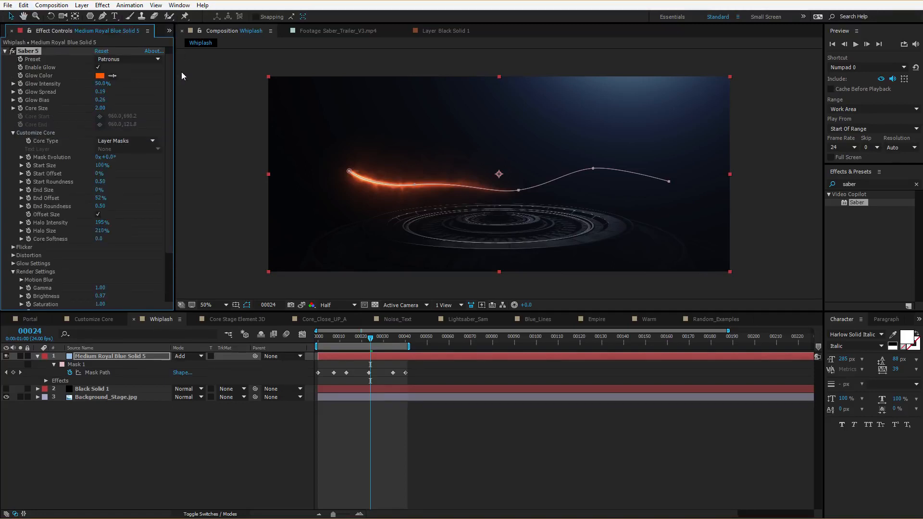
scroll(72, 202, down, 3)
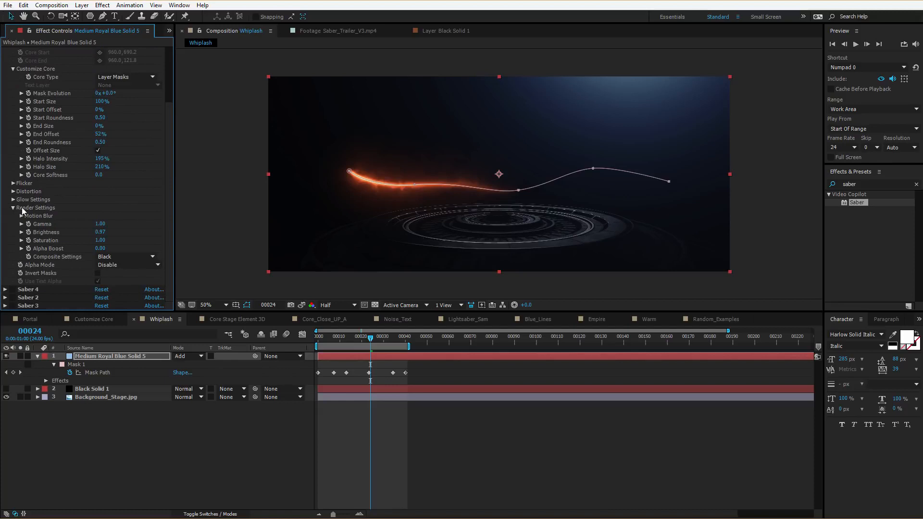
click(122, 254)
click(120, 290)
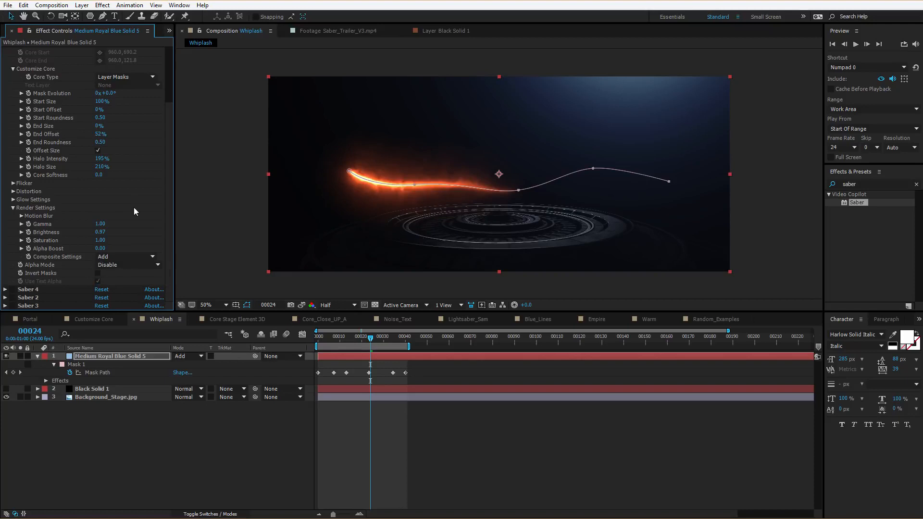
Step: Set Saber 5's End Offset and End Size to 100%, Start Offset to 47% and Start Size to 15%
scroll(172, 142, up, 3)
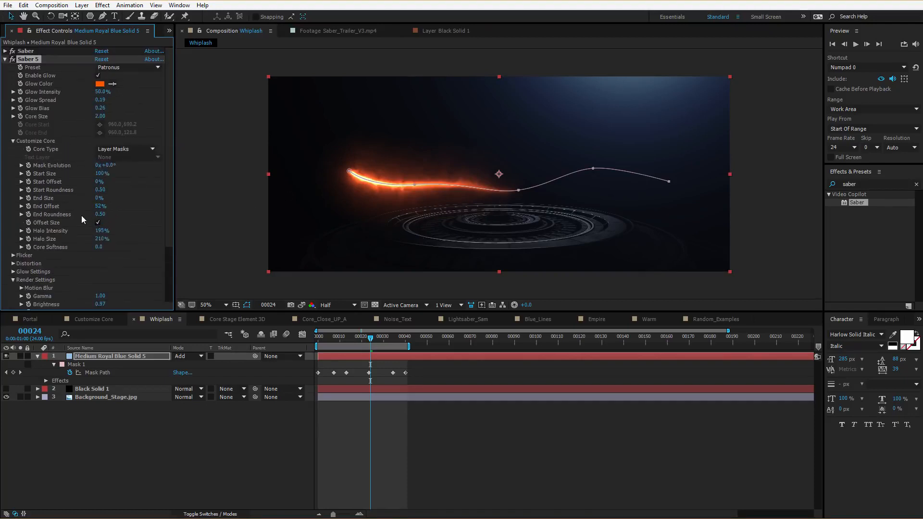
drag(107, 206, 137, 200)
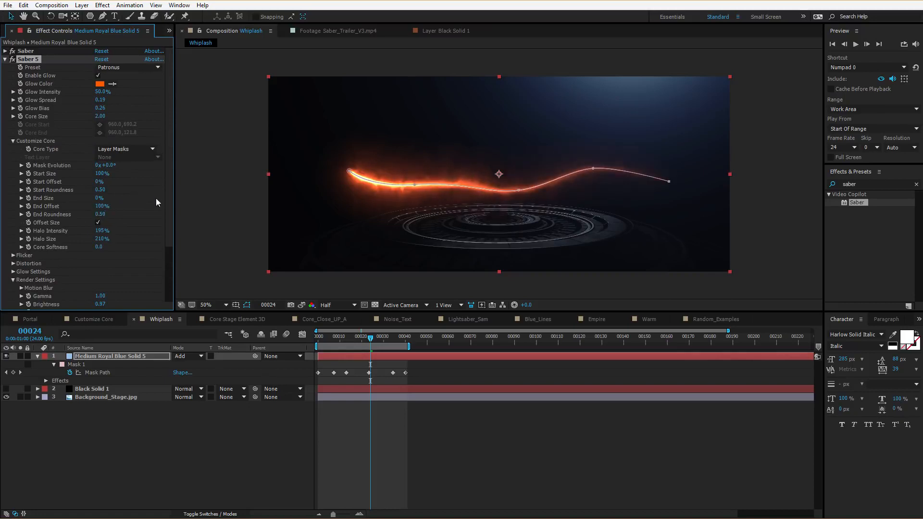
click(97, 198)
key(Return)
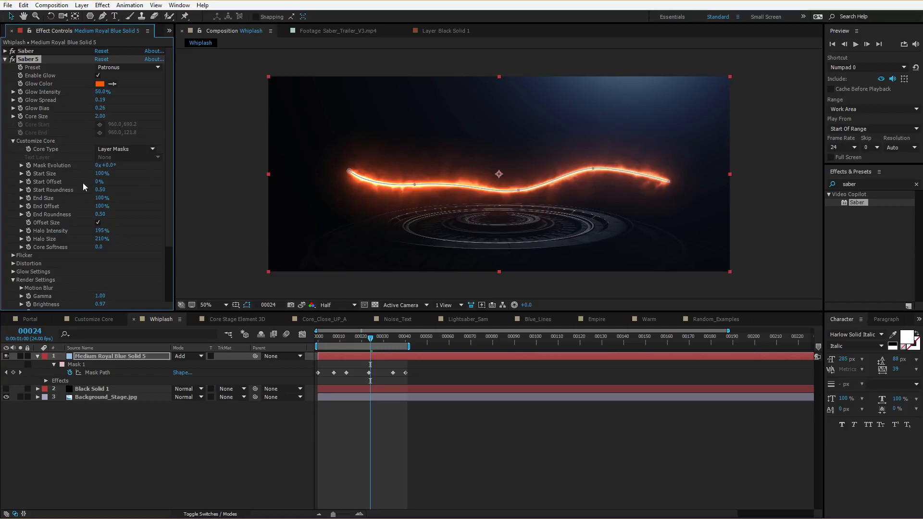
drag(98, 182, 416, 186)
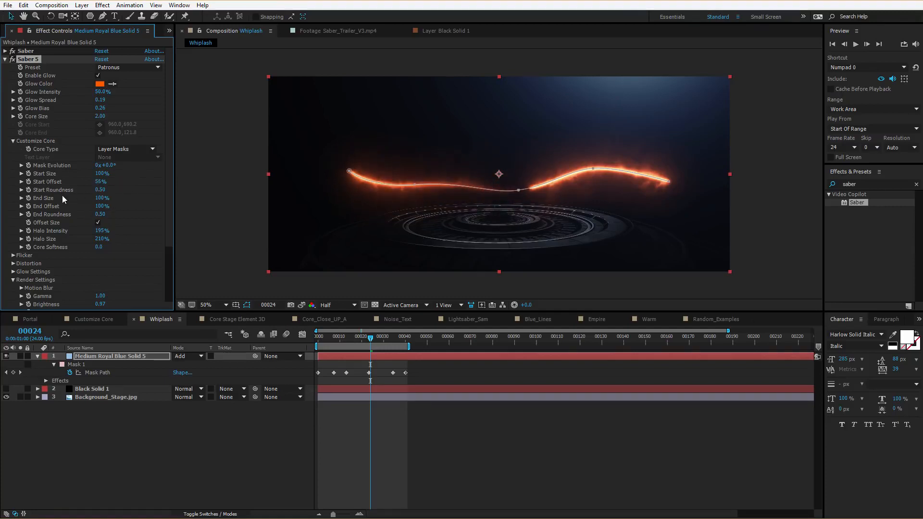
mouse_move(103, 174)
mouse_down()
mouse_move(52, 183)
mouse_move(92, 182)
mouse_up()
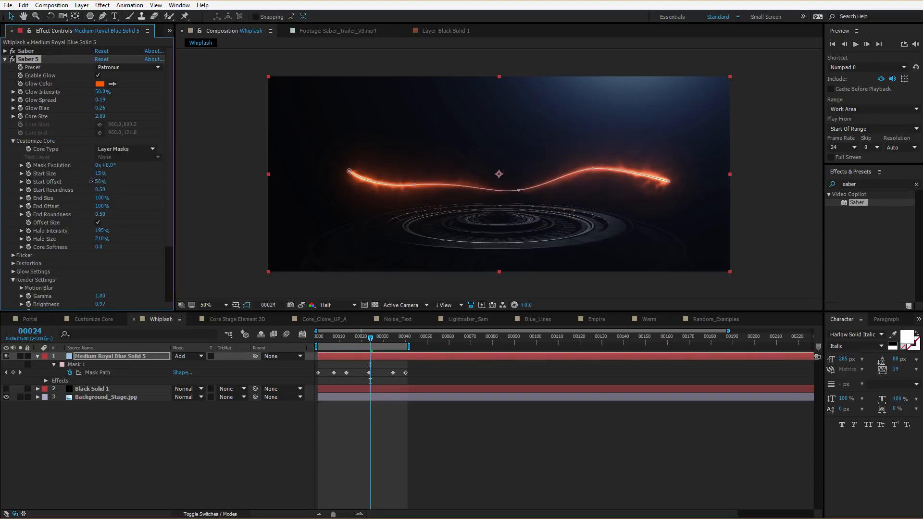
Step: Change Saber 5's Glow Color to blue 0072FF and preview the two-colour whip
click(376, 421)
click(355, 357)
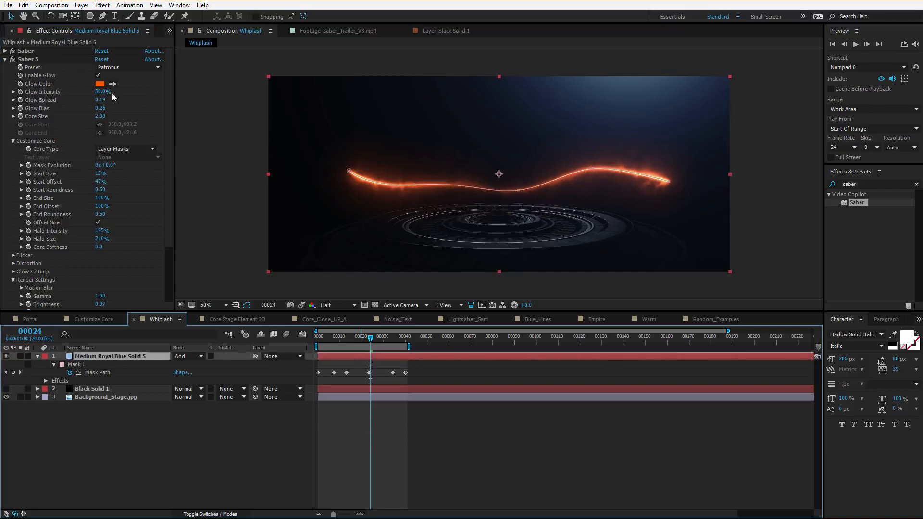
click(99, 83)
click(432, 360)
drag(432, 360, 416, 349)
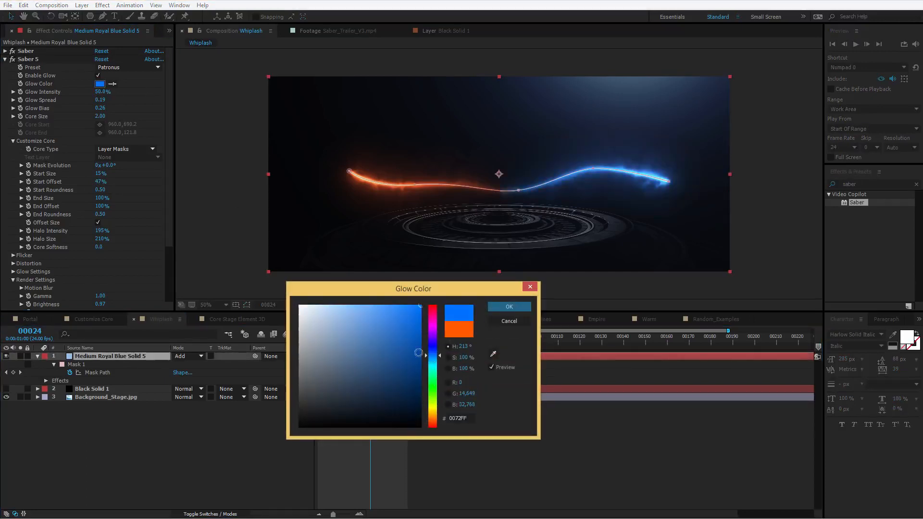
key(Return)
key(space)
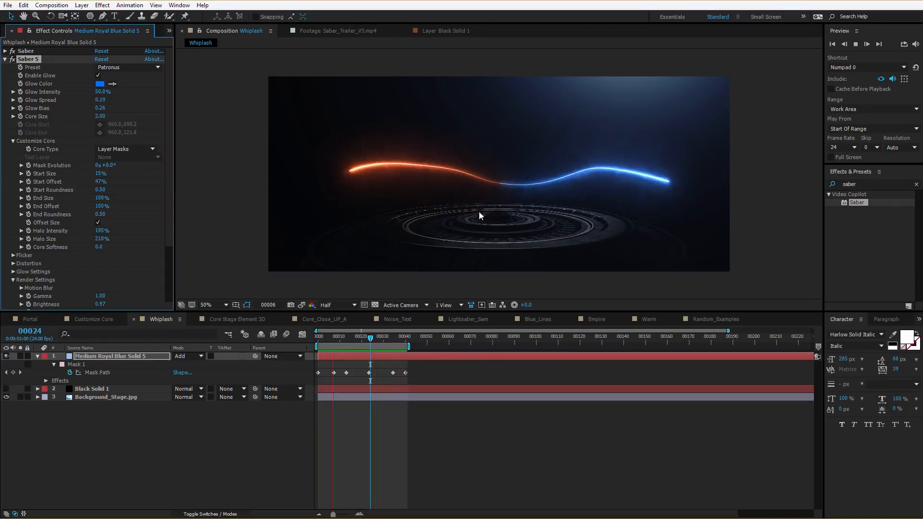
key(space)
Step: Collapse Saber 5, enable the Saber 4, Saber 2 and Saber 3 effects, and preview the multicoloured whip
click(5, 59)
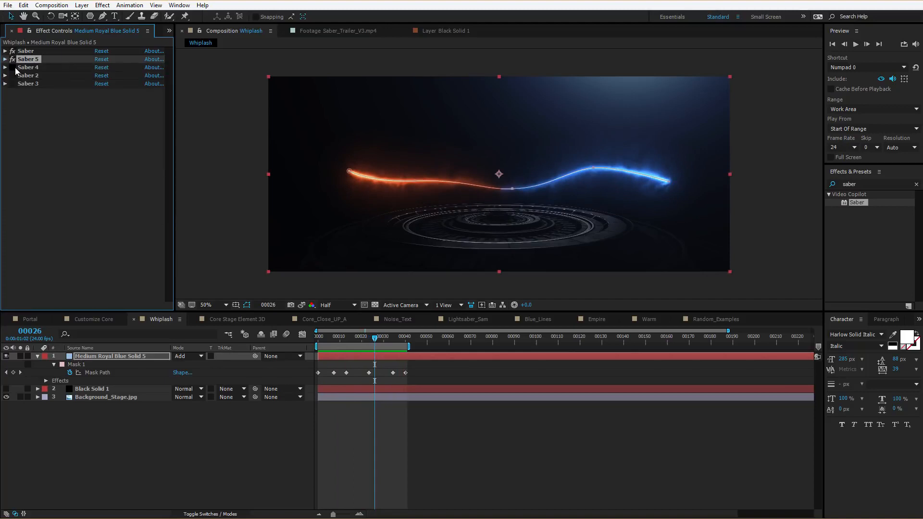
drag(15, 78, 12, 84)
key(space)
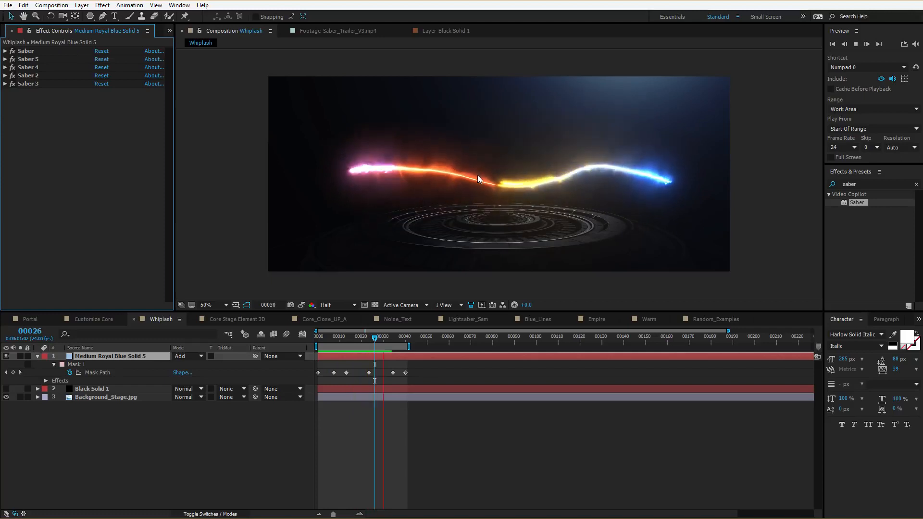
Step: Stop the whip preview and select all of Mask 1's Mask Path keyframes on the Medium Royal Blue Solid 5 layer
key(space)
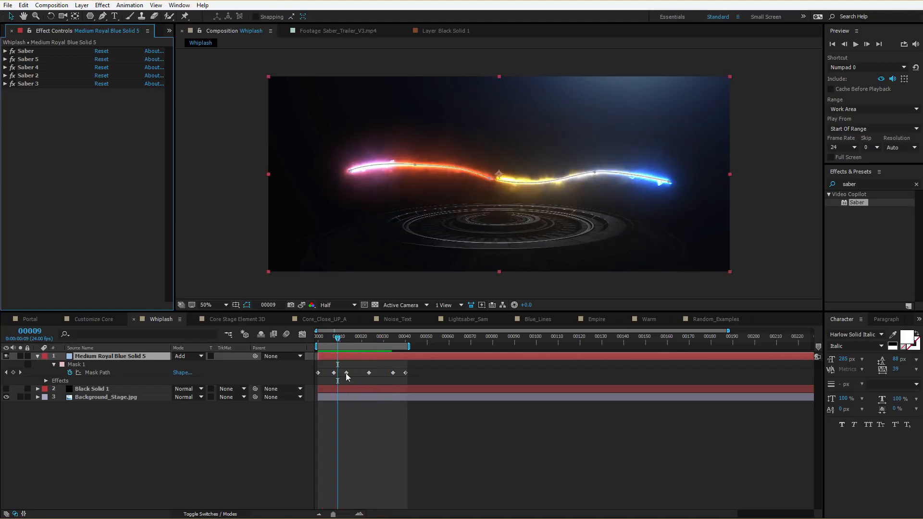
click(357, 369)
click(140, 357)
click(107, 373)
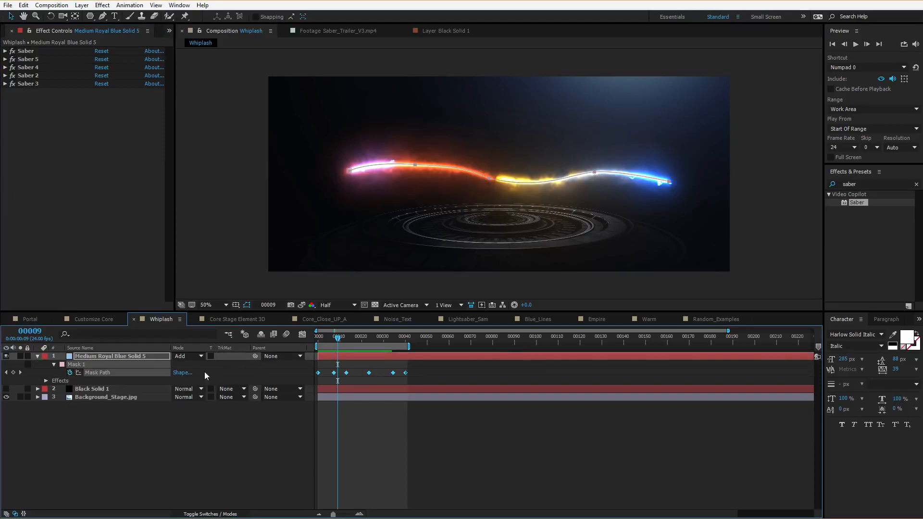
Step: Disable Saber 3, Saber 2 and Saber 4, apply the Electric preset to Saber 5, and preview the two-saber whip
drag(12, 80, 13, 71)
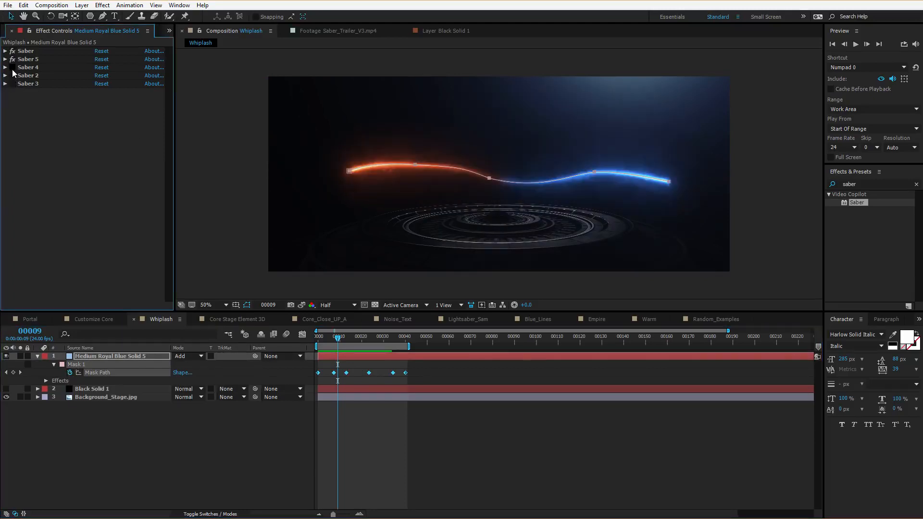
key(space)
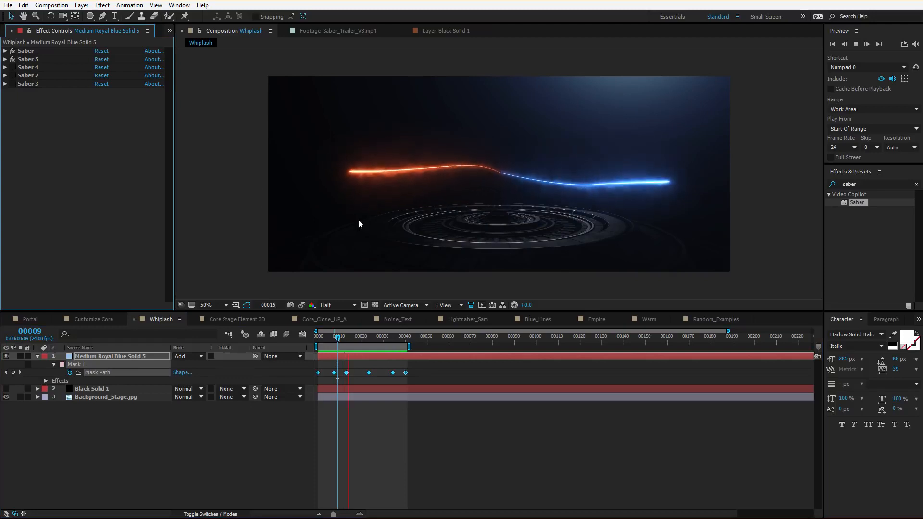
click(5, 59)
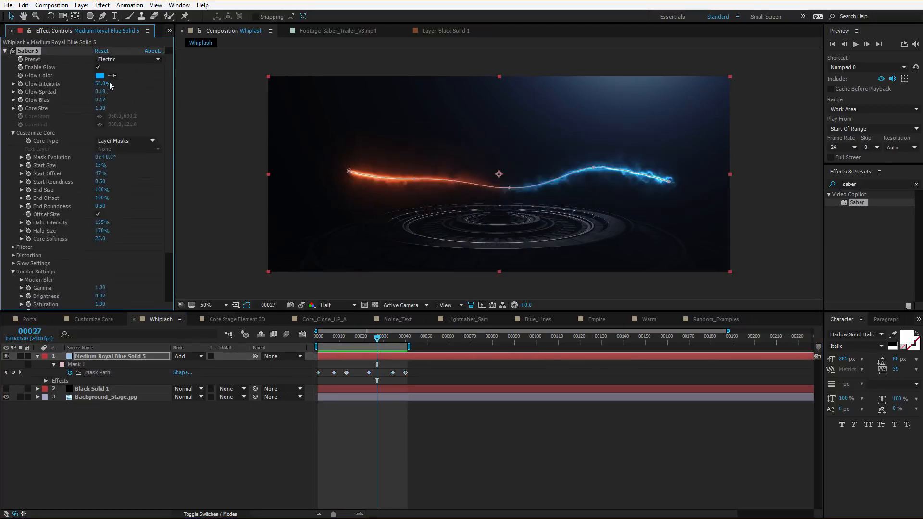
key(space)
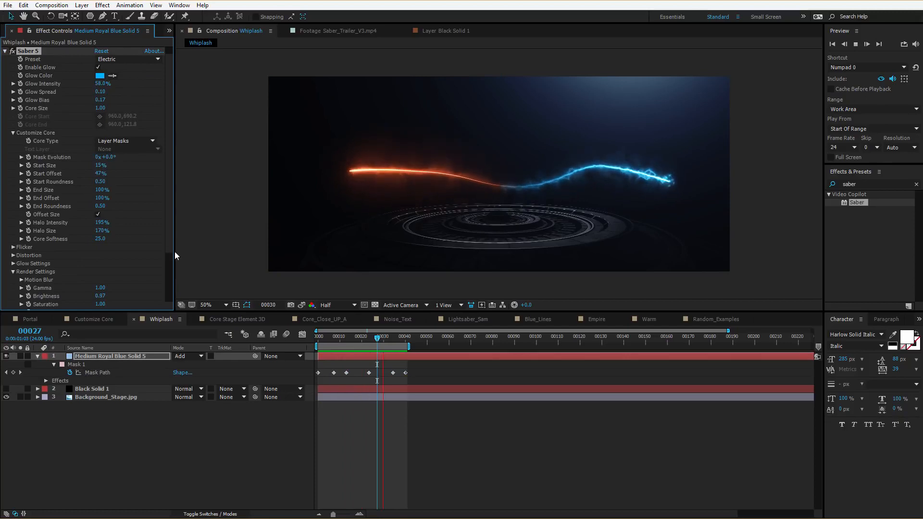
key(space)
key(space)
click(5, 59)
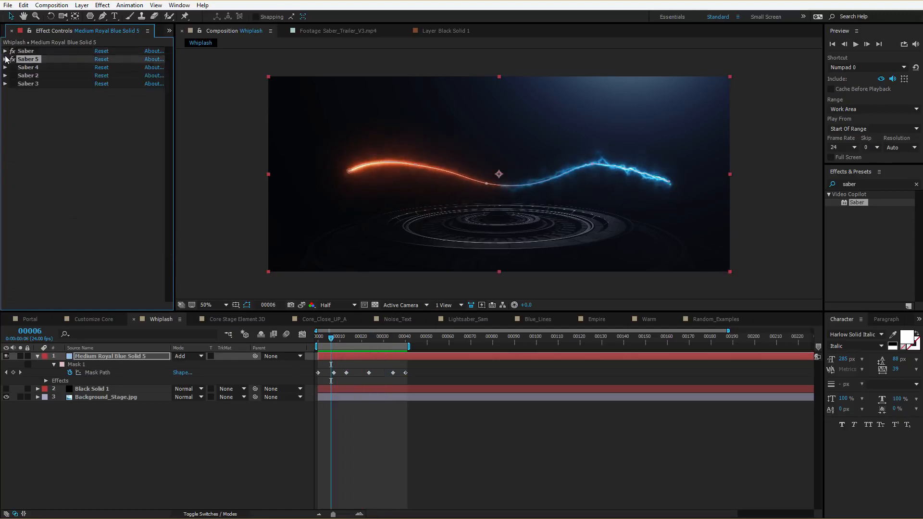
Step: Turn the Saber 3 and Saber 2 effects back on for the whip layer
click(13, 83)
click(12, 84)
click(13, 76)
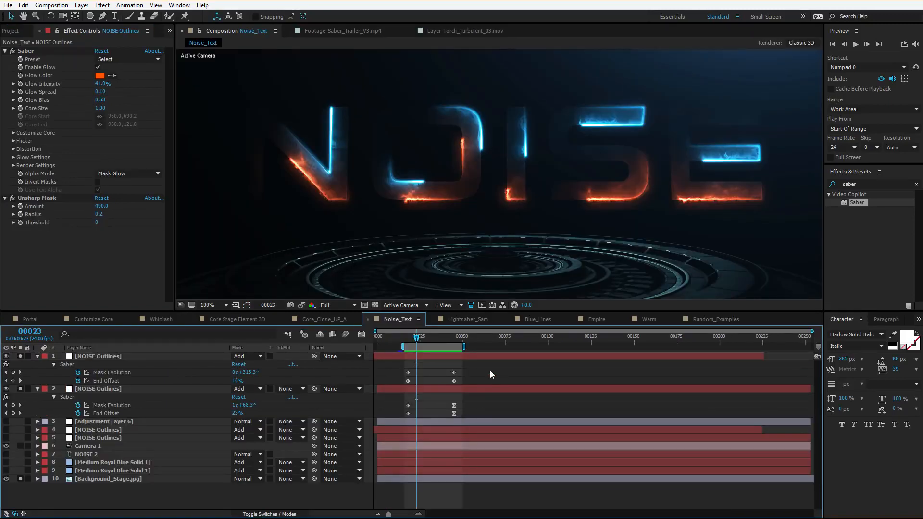
Step: Preview the animated NOISE outlines in the Noise_Text composition with both glow colours and with the blue layer alone
key(space)
key(space)
key(space)
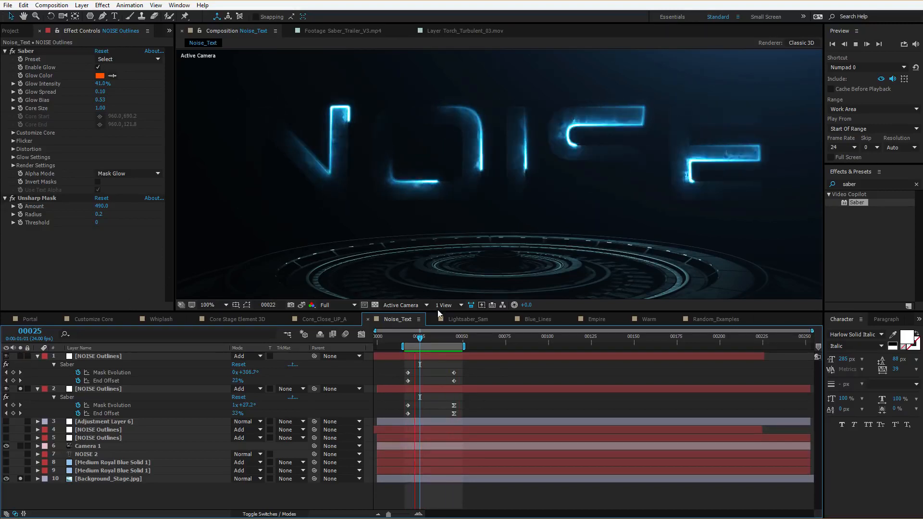
key(space)
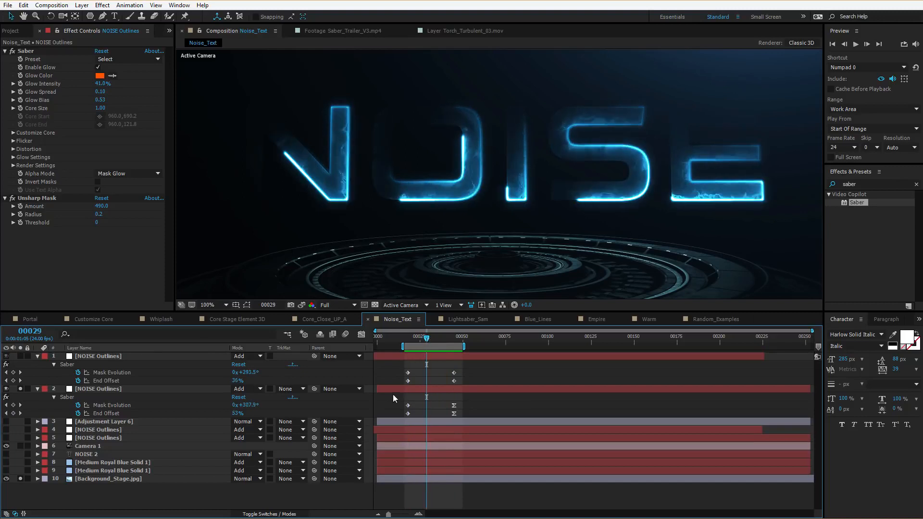
Step: Try adjusting End Offset in the Customize Core settings of the second NOISE Outlines layer's Saber, and undo the change
click(99, 388)
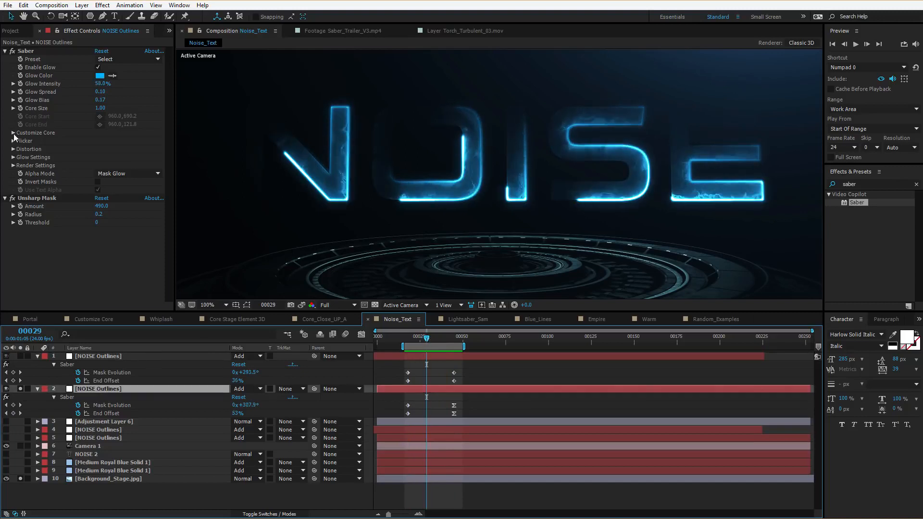
click(13, 133)
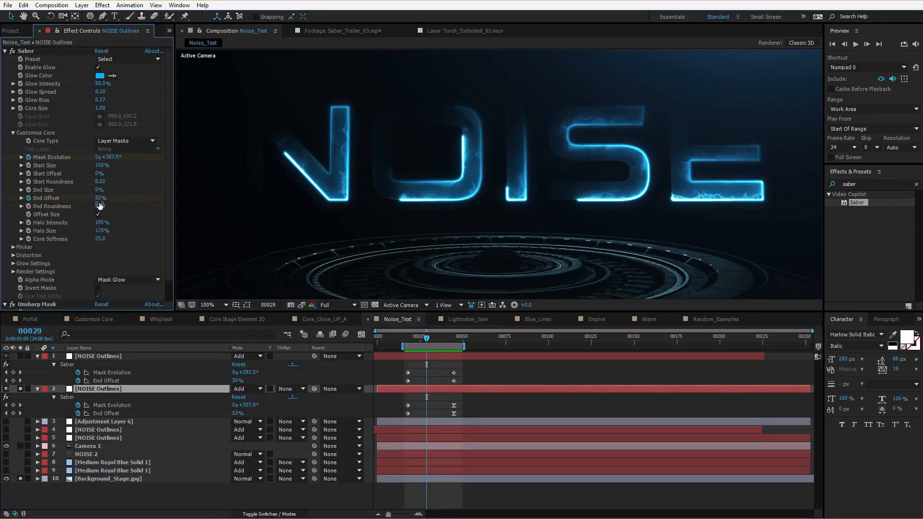
drag(100, 198, 99, 198)
key(ctrl+z)
key(ctrl+z)
Step: Try the Fog and Electric presets on the blue NOISE outlines' Saber, finishing with the Kryptonite preset
click(116, 59)
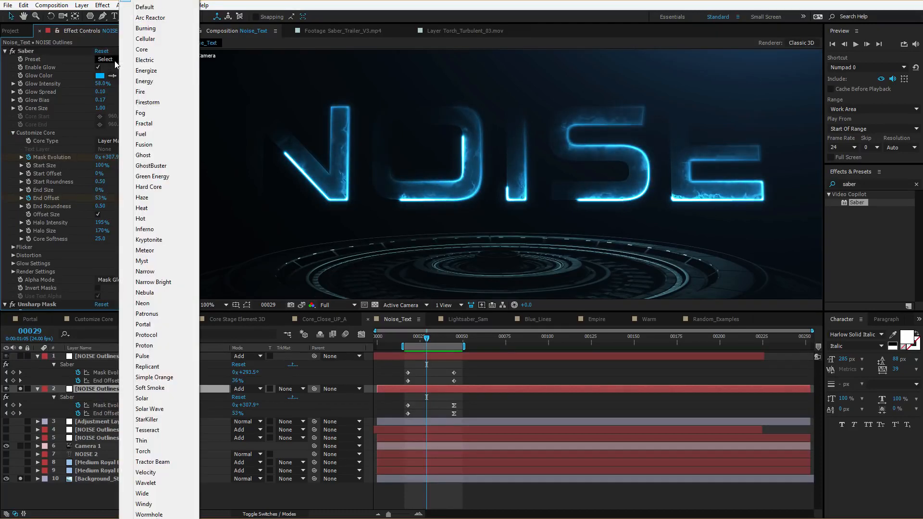
click(140, 115)
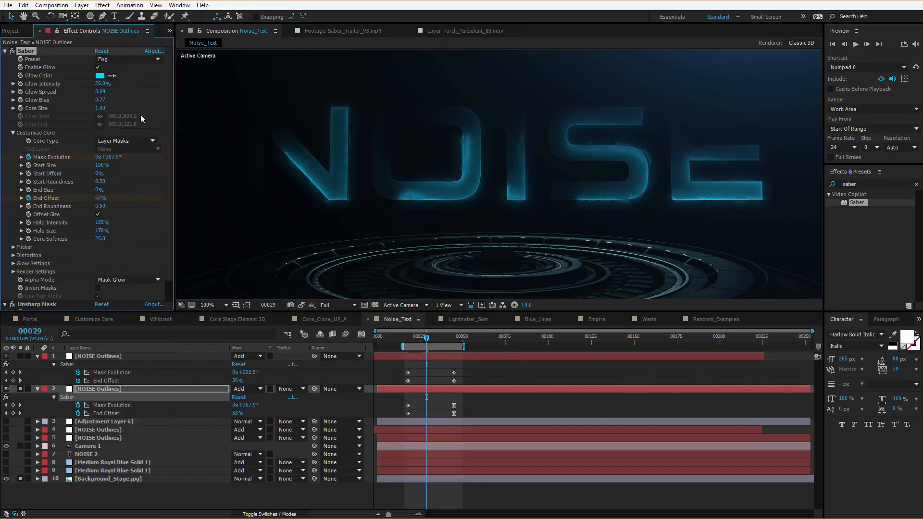
click(127, 59)
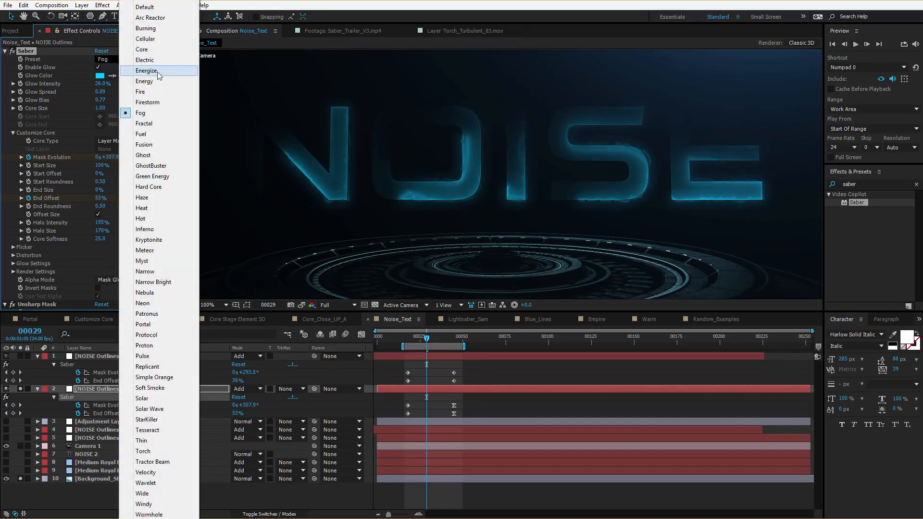
click(145, 58)
click(113, 59)
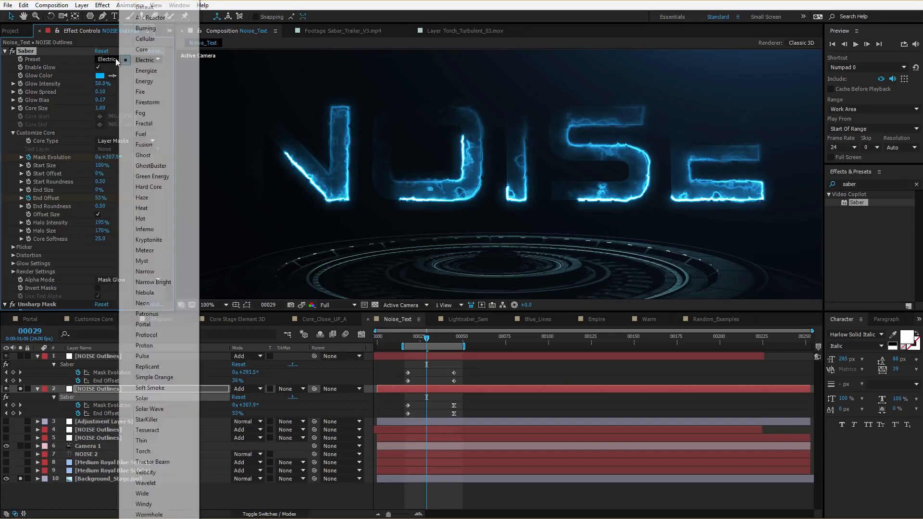
click(154, 239)
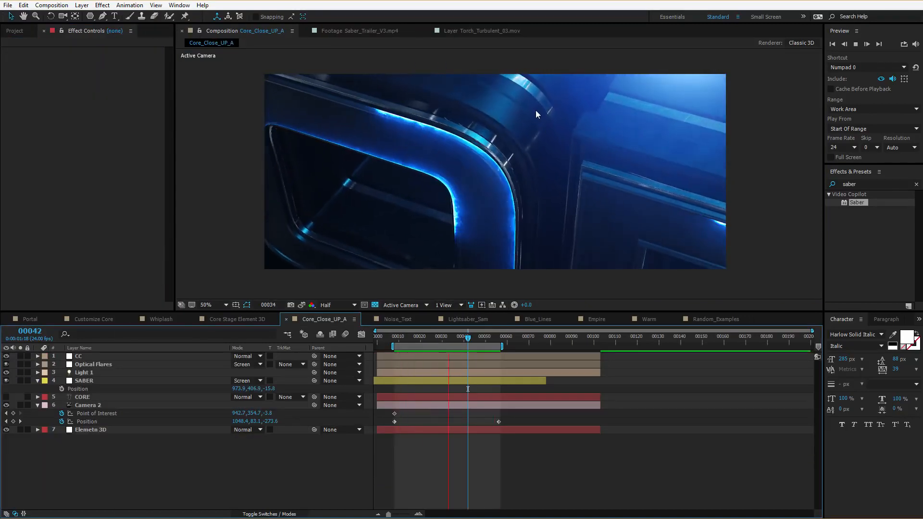
Step: Solo the SABER layer in Core_Close_UP_A, select it, and preview its masked glow in isolation
key(space)
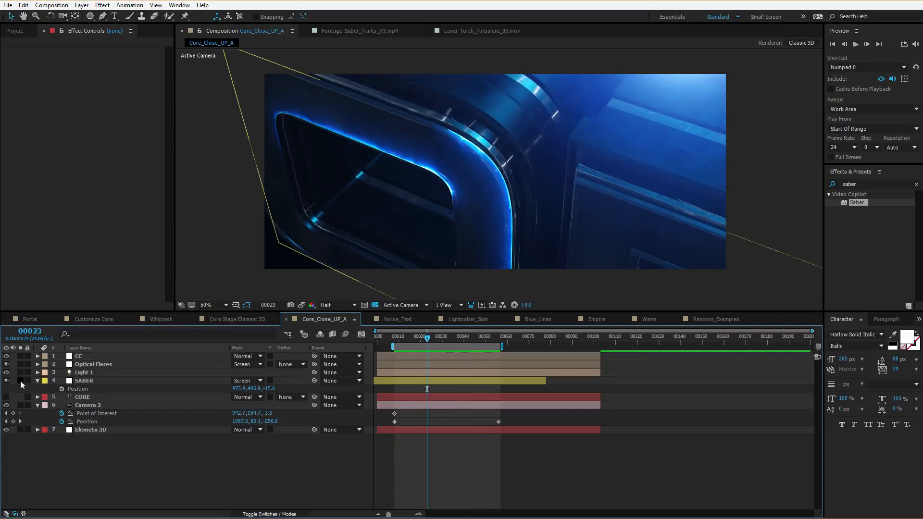
click(20, 380)
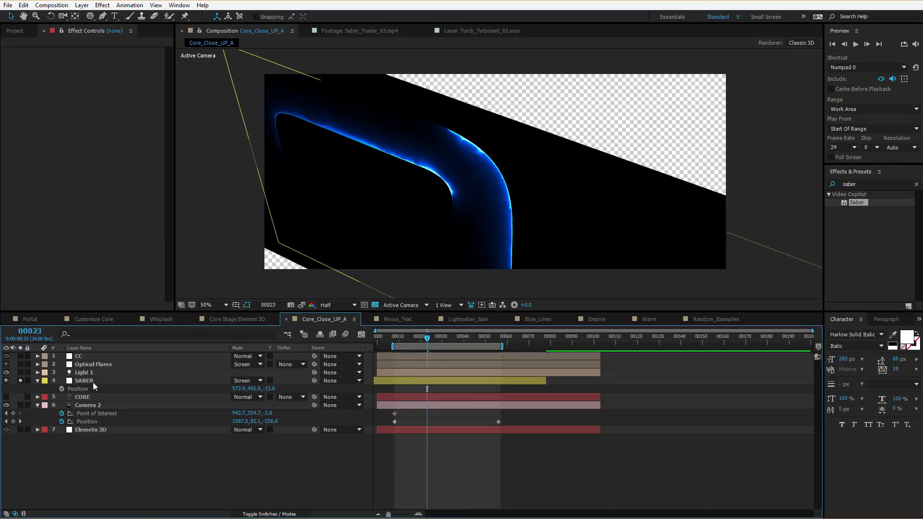
click(93, 381)
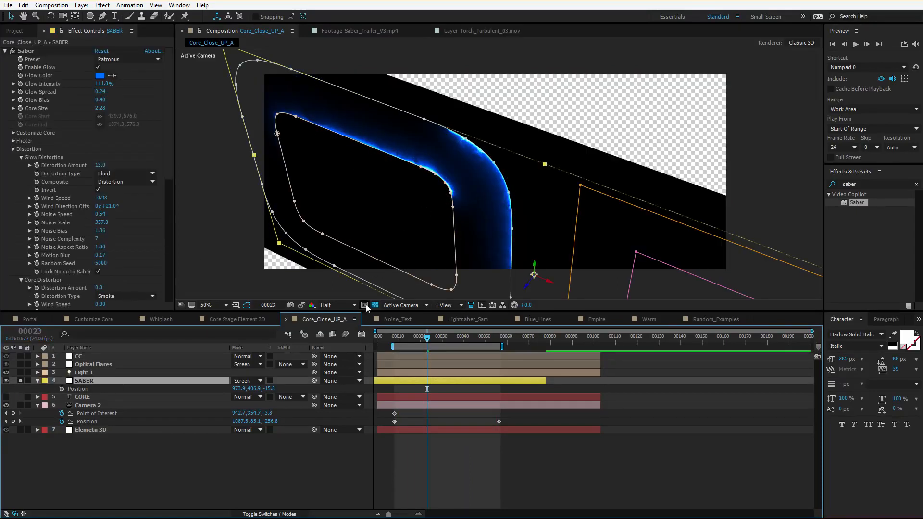
key(space)
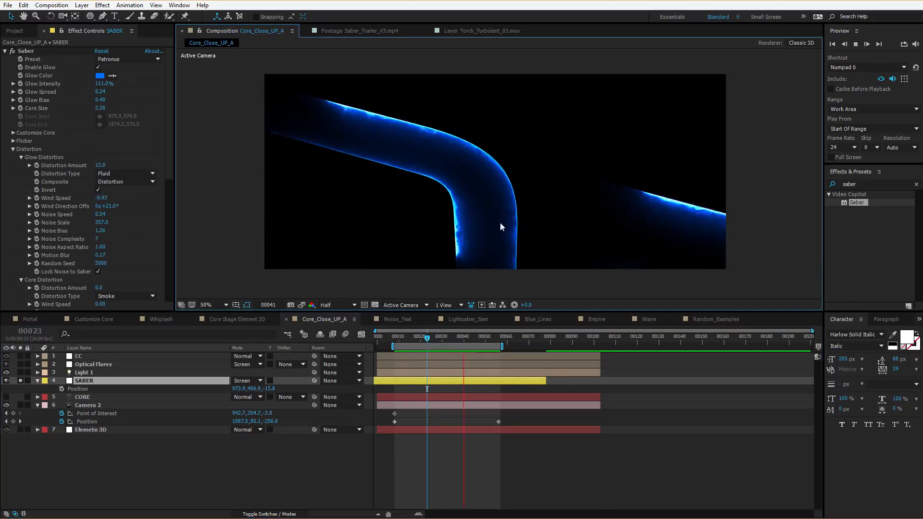
key(space)
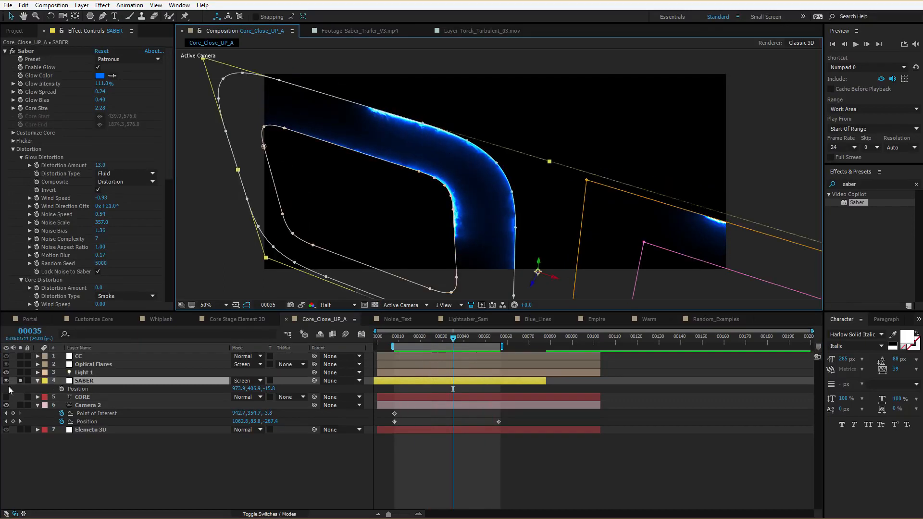
Step: Un-solo the SABER layer, deselect it, and preview the full Core_Close_UP_A composite
click(20, 380)
click(501, 467)
key(space)
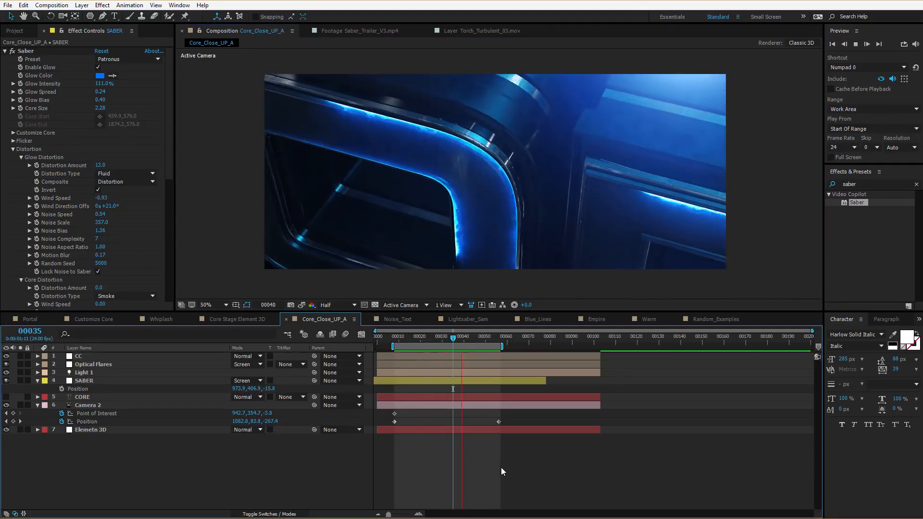
key(space)
Step: Set the Glow Distortion Wind Speed of the SABER layer's effect to 2 and preview the composite
scroll(77, 174, down, 1)
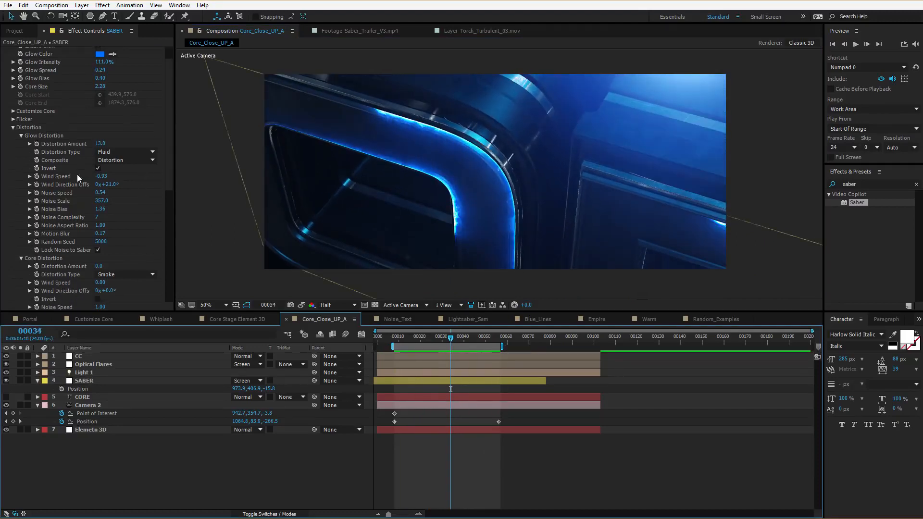
click(101, 176)
text(2)
key(Return)
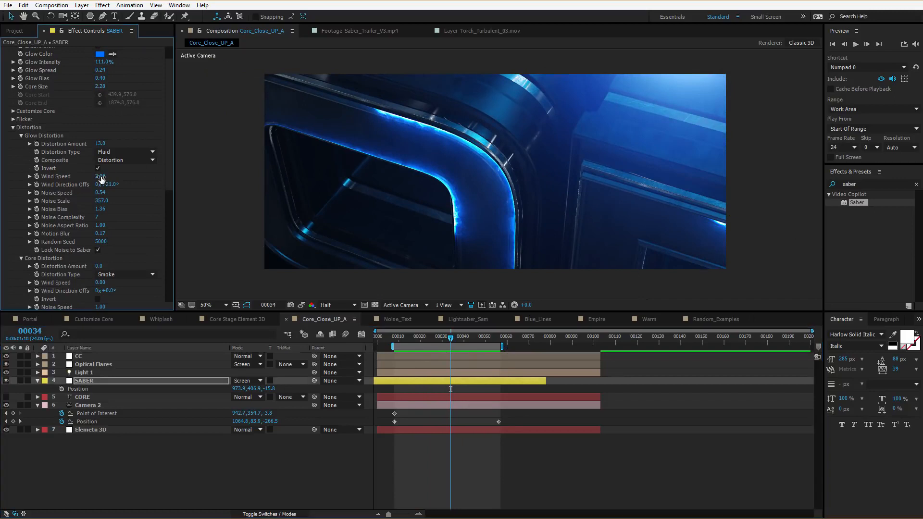
key(space)
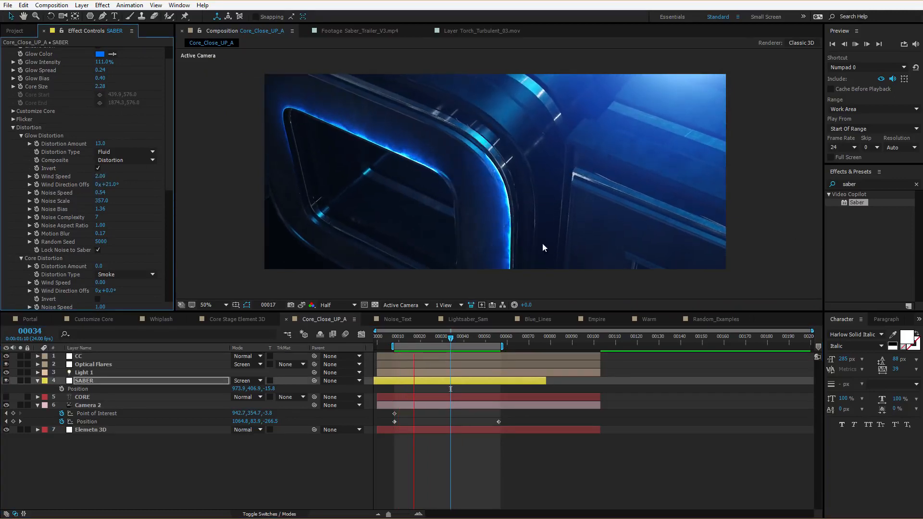
key(space)
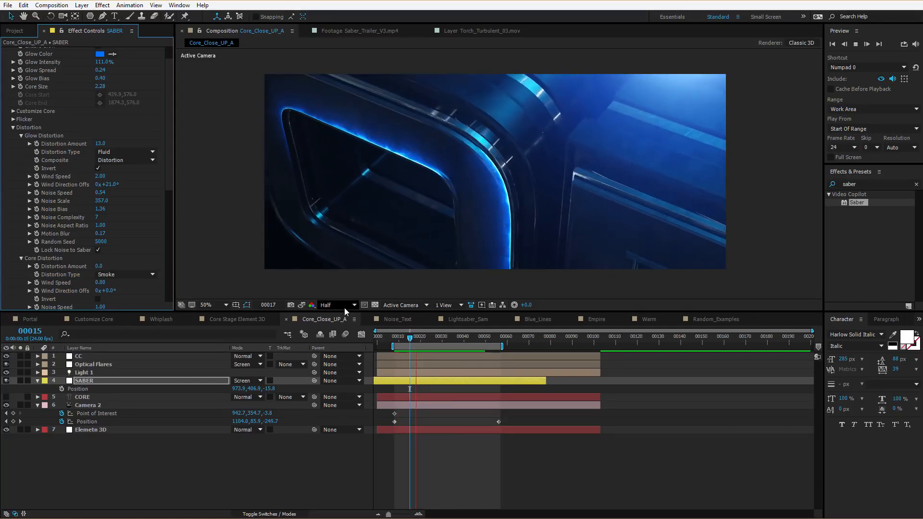
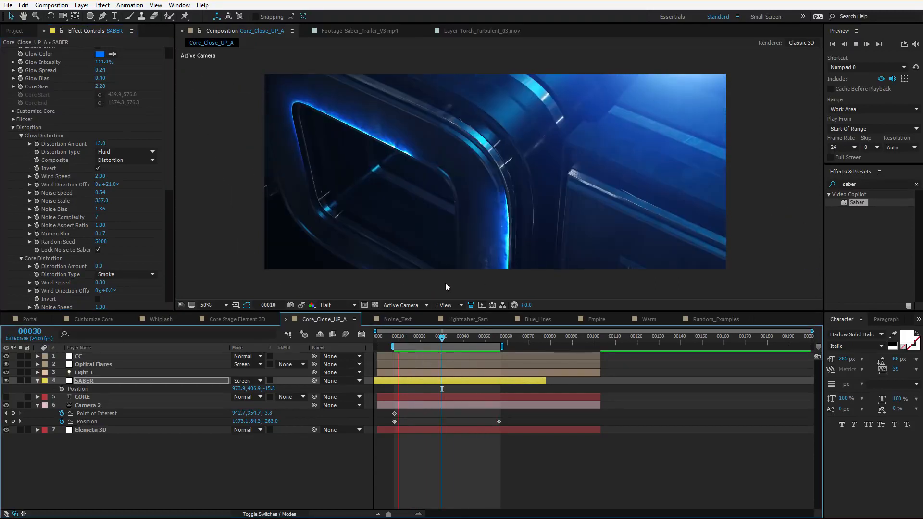
key(space)
Step: Solo the SABER layer, lower its Glow Bias to 0.25, and un-solo the layer to see the full composite
click(19, 380)
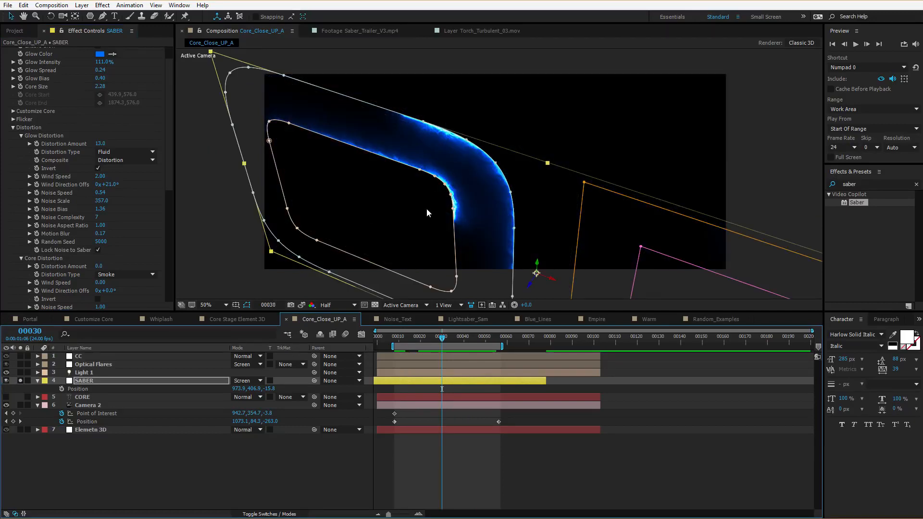
drag(170, 70, 171, 51)
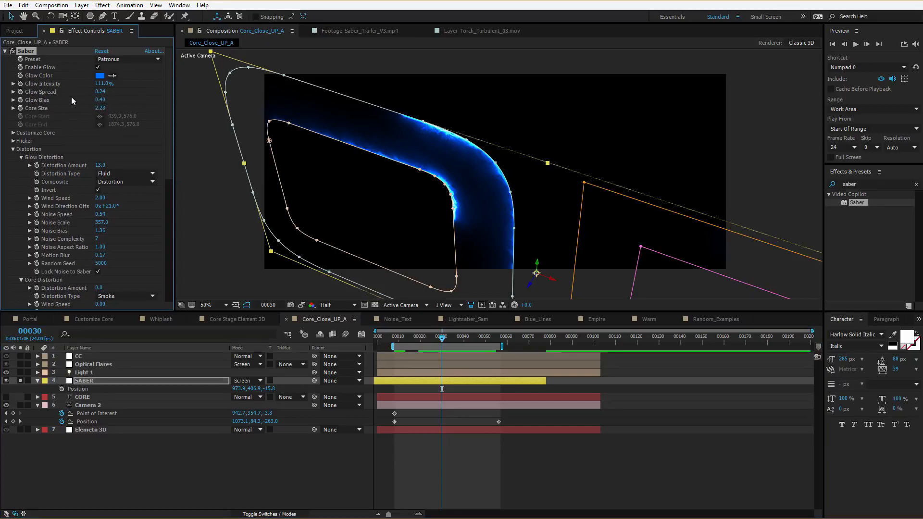
drag(92, 102, 92, 102)
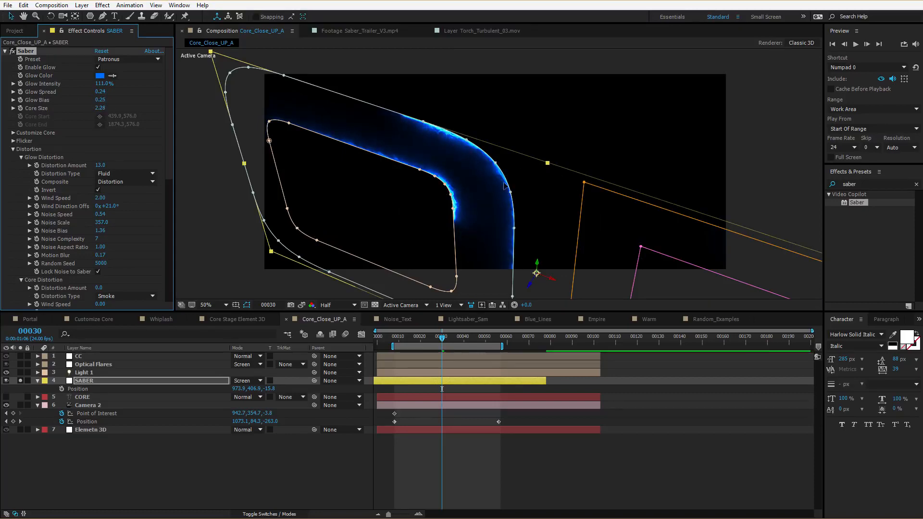
click(21, 380)
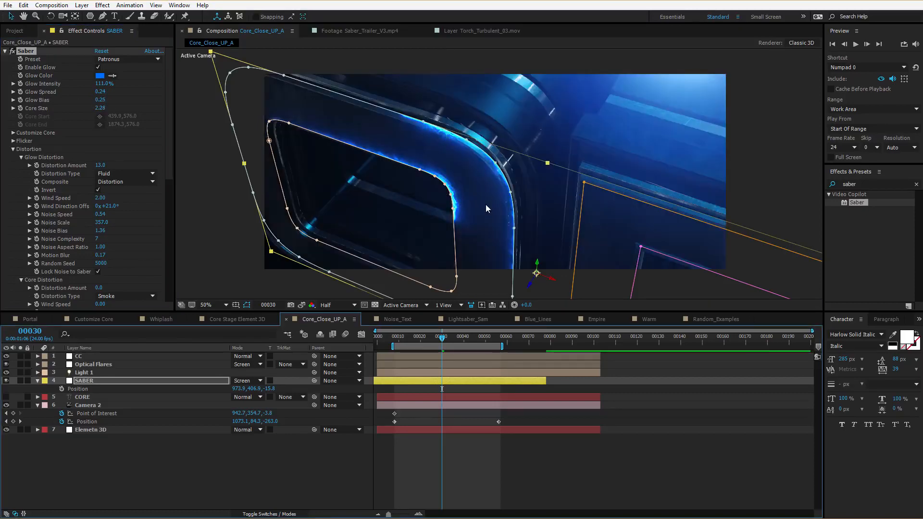
Step: Set the SABER layer's Glow Bias to 0.33 and try a Glow Spread of 0.40, undoing the spread change after previewing
drag(101, 102, 109, 92)
key(space)
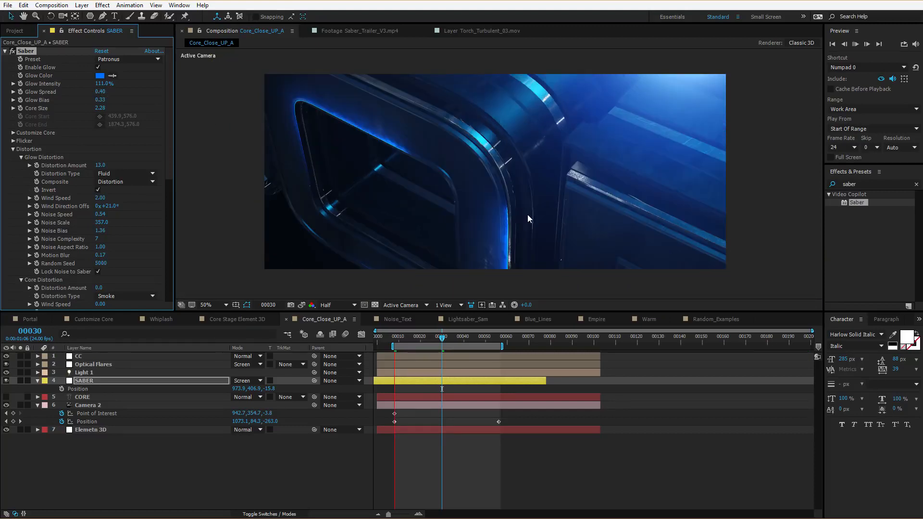
key(space)
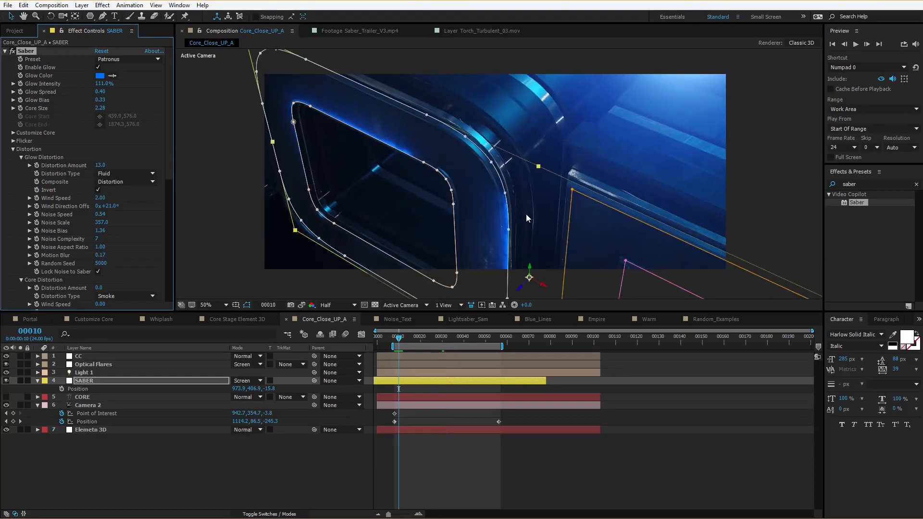
key(ctrl+z)
click(521, 478)
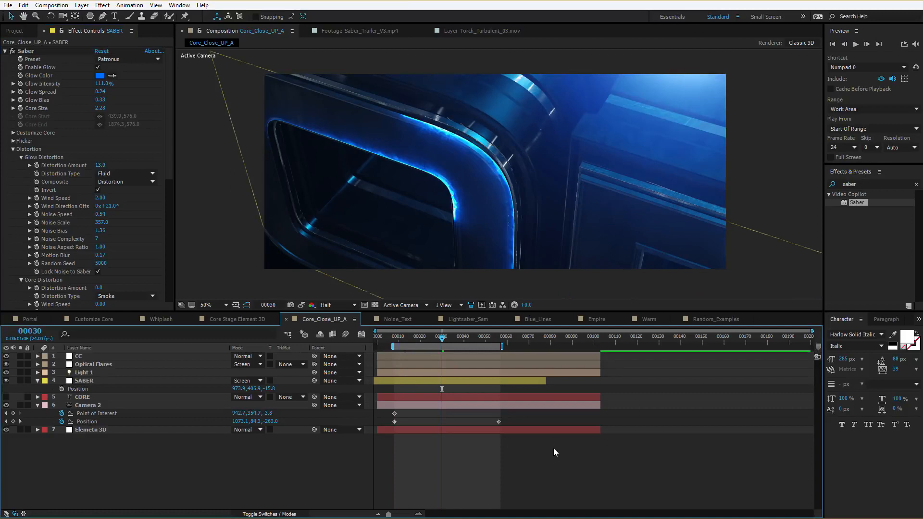
Step: Open the Empire composition, go to frame 21, and solo only the topmost 9 Outlines layer
click(597, 318)
drag(332, 338, 355, 353)
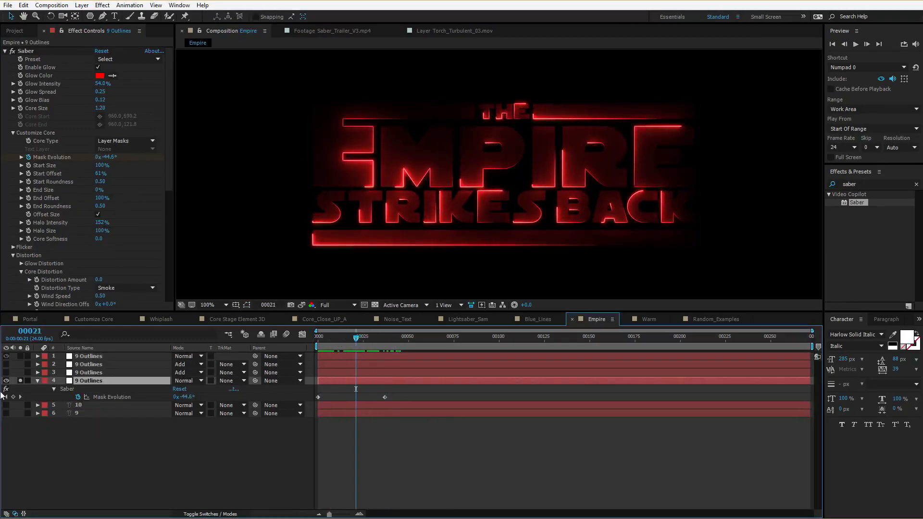
click(20, 356)
click(20, 380)
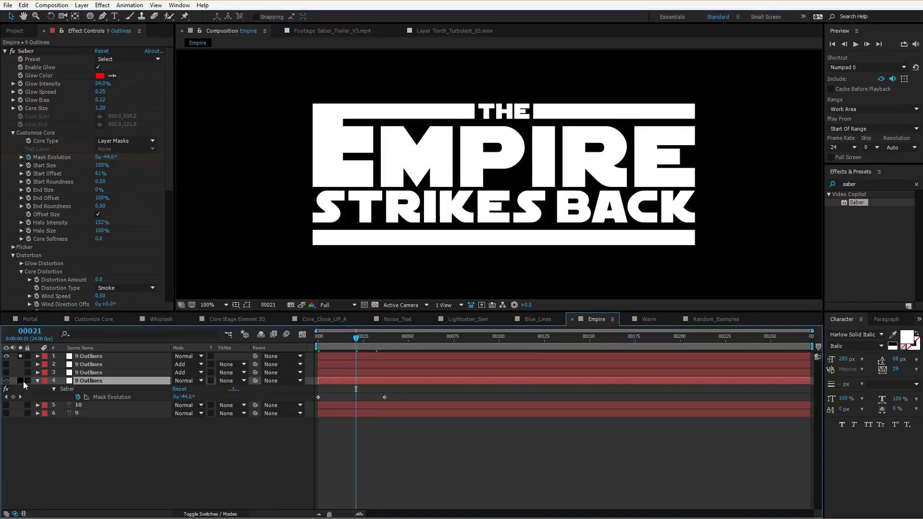
Step: Apply the Saber effect to the topmost 9 Outlines layer and set its Core Type to Layer Masks
click(541, 177)
click(246, 305)
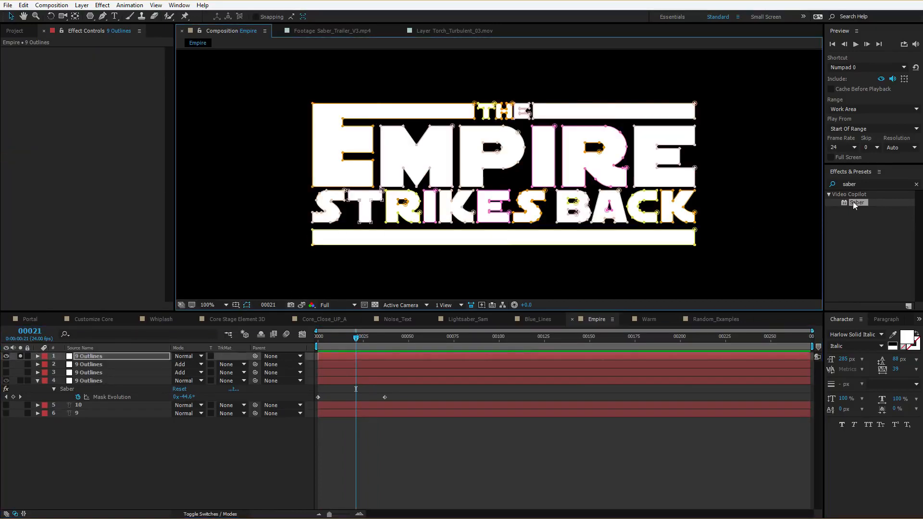
drag(848, 202, 83, 358)
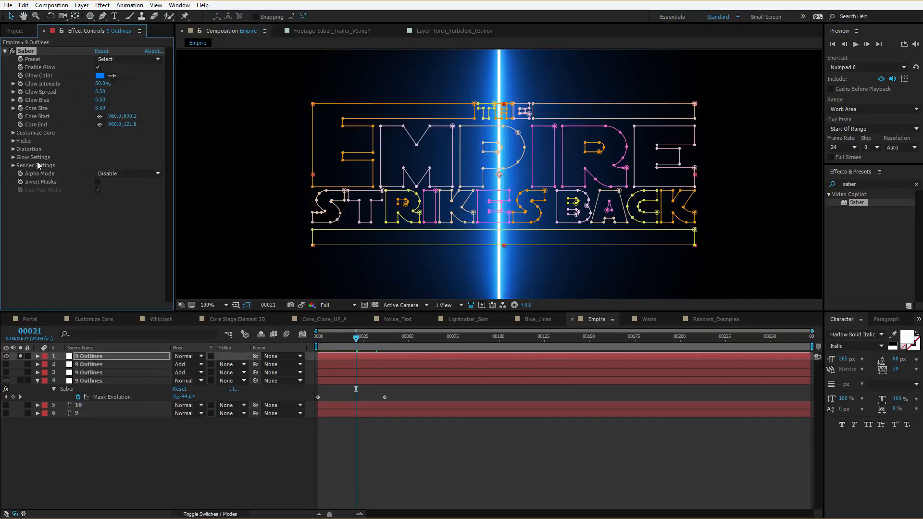
click(14, 132)
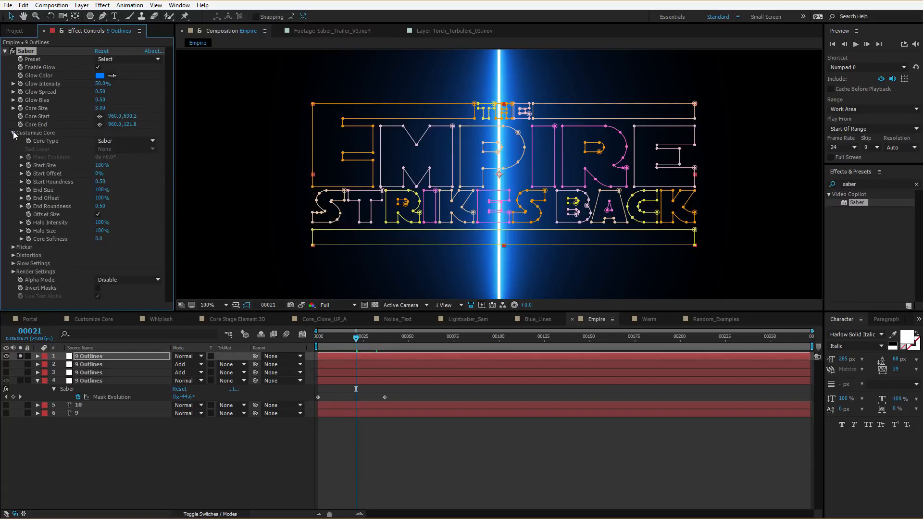
click(133, 142)
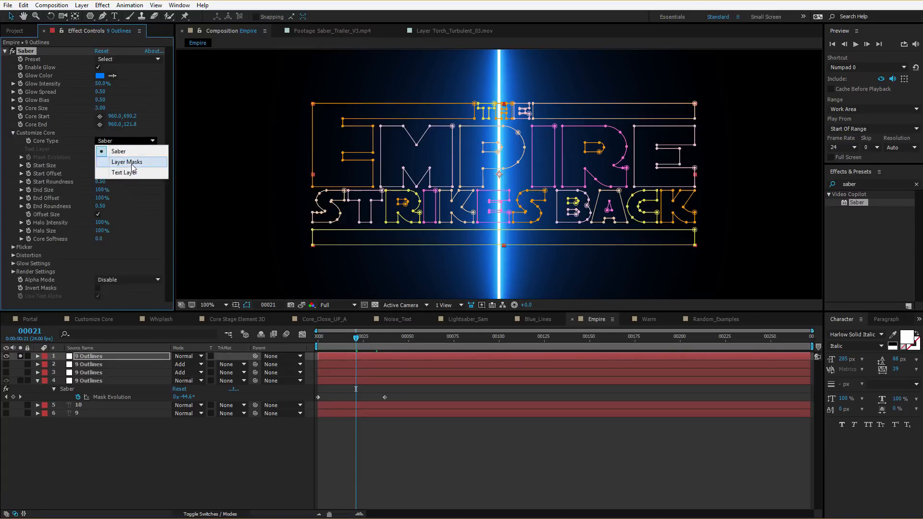
click(127, 162)
Step: Reduce the Saber's Core Size to 1.5, Glow Intensity to 17%, Glow Spread to 0.27 and Glow Bias to 0.25
scroll(579, 207, down, 2)
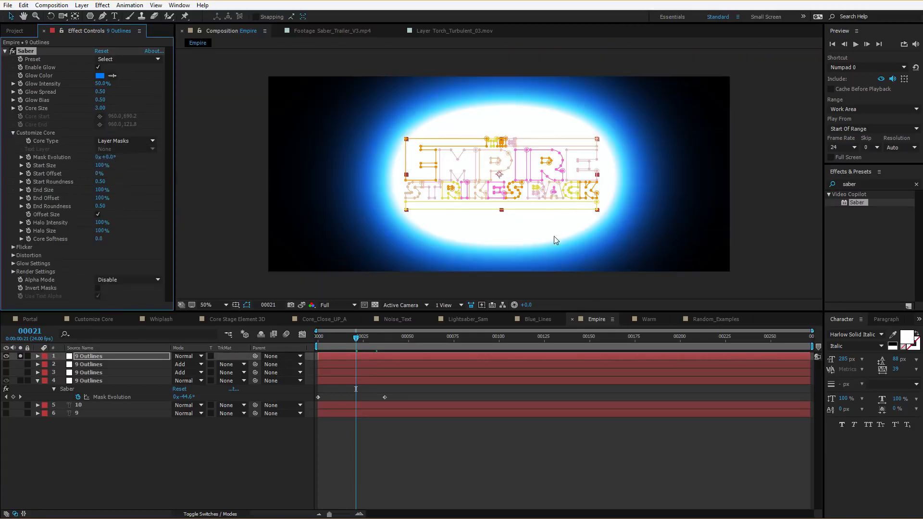
click(98, 108)
text(1.5)
key(Return)
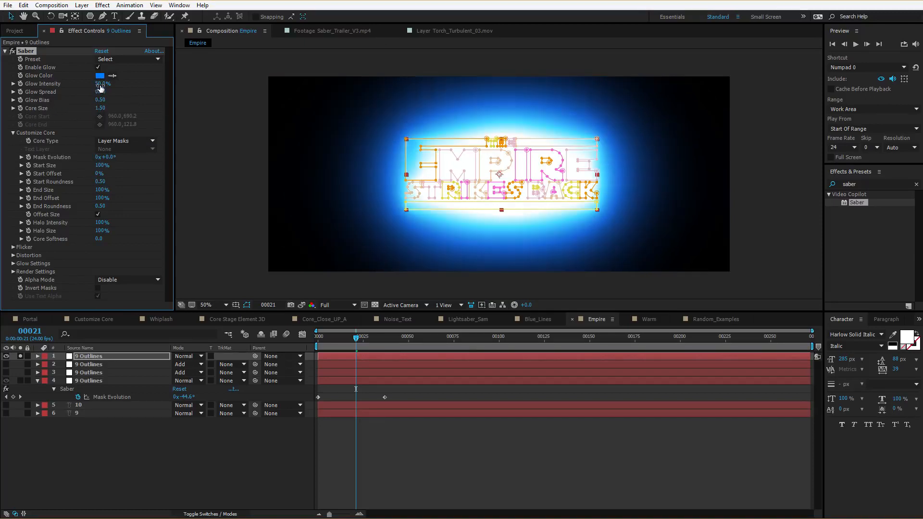
drag(98, 83, 86, 86)
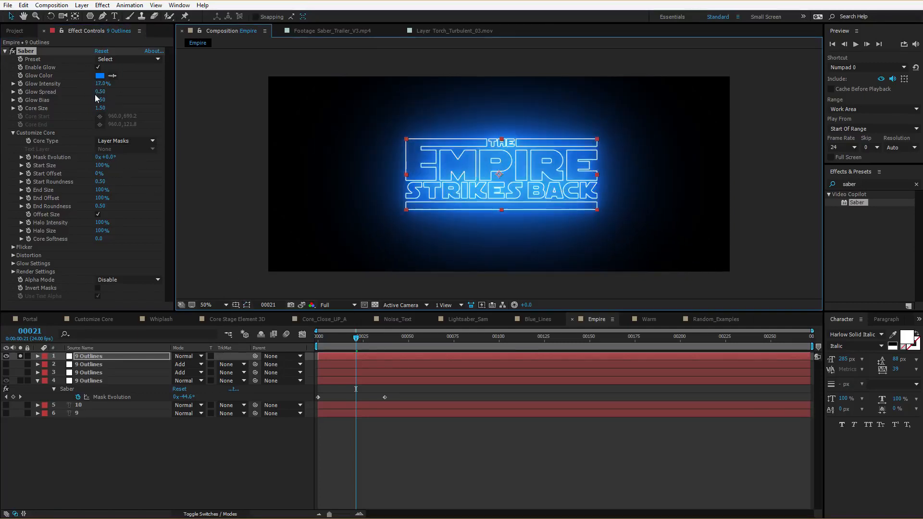
drag(95, 95, 87, 104)
Step: Apply the Neon preset to the title's Saber with Glow Intensity 18% and Core Size 1
click(120, 61)
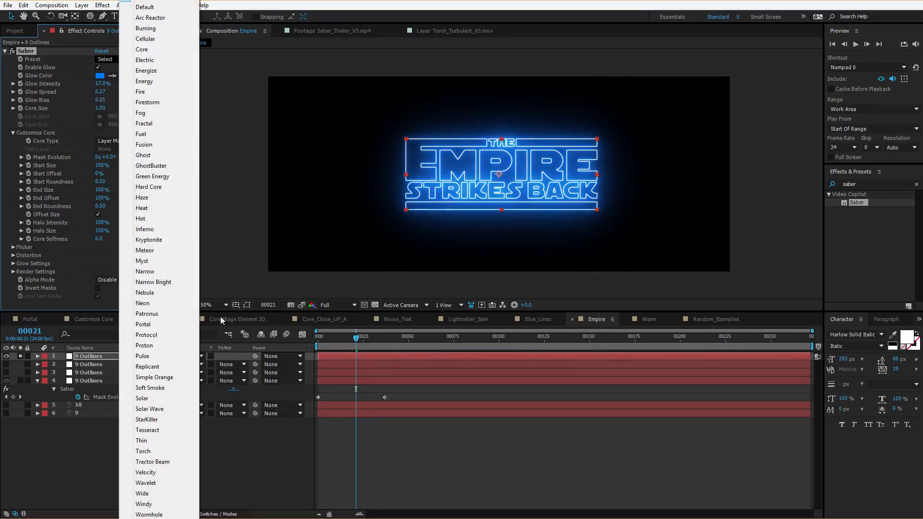
click(142, 304)
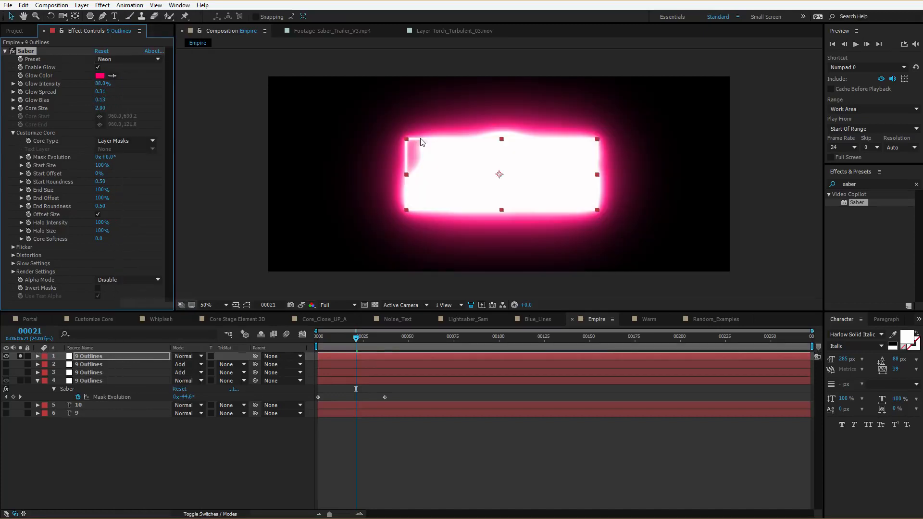
drag(99, 82, 74, 91)
scroll(455, 191, up, 1)
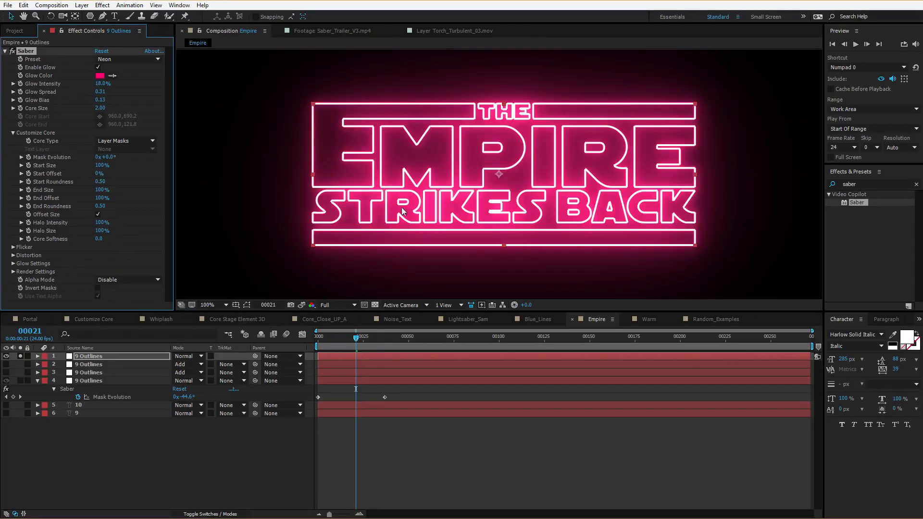
click(101, 108)
text(1)
key(Return)
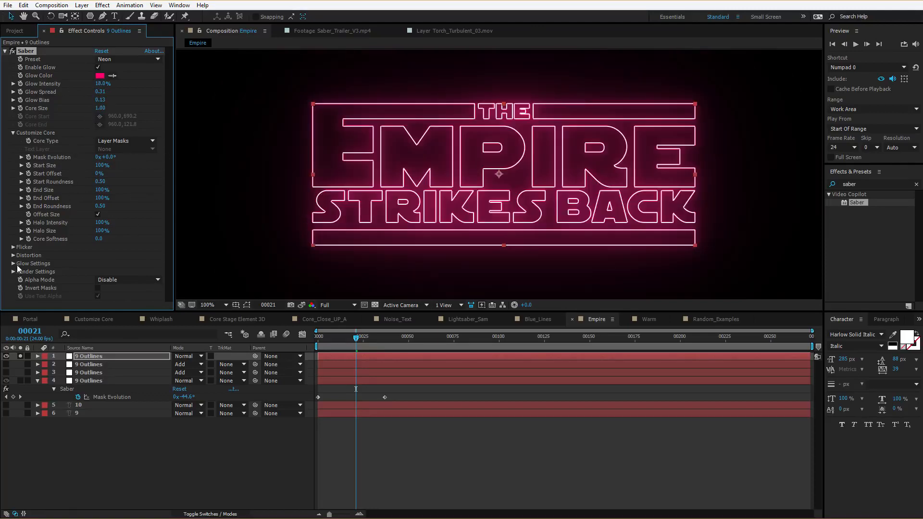
Step: Lower the Brightness in the Saber's Render Settings to 0.63 and inspect the title outlines up close
click(14, 271)
scroll(74, 281, down, 4)
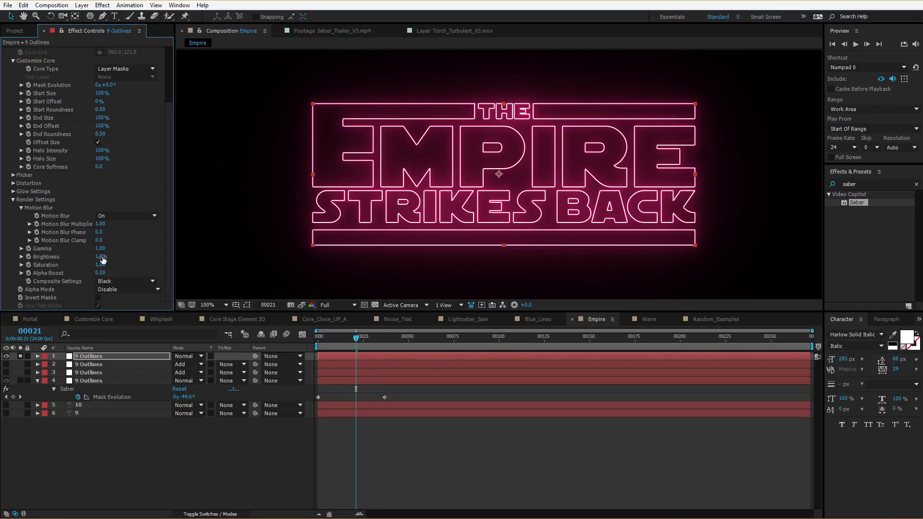
drag(94, 258, 87, 261)
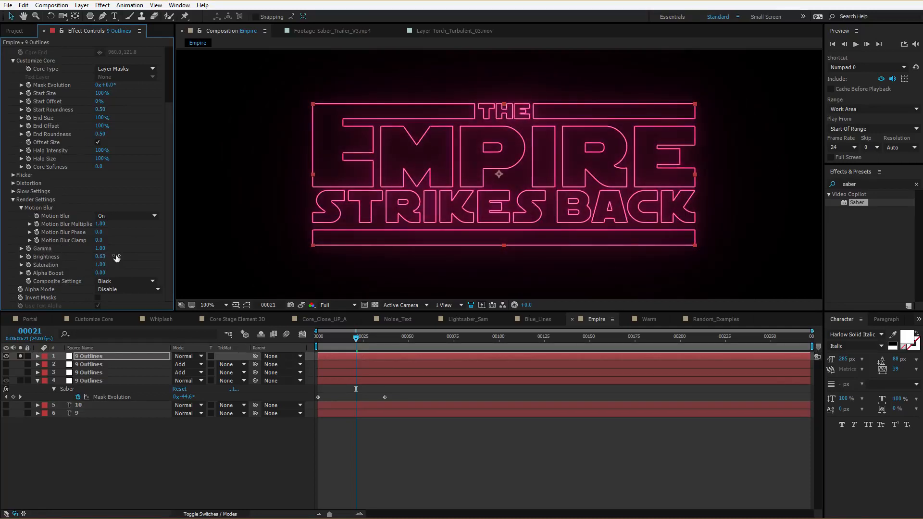
key(period)
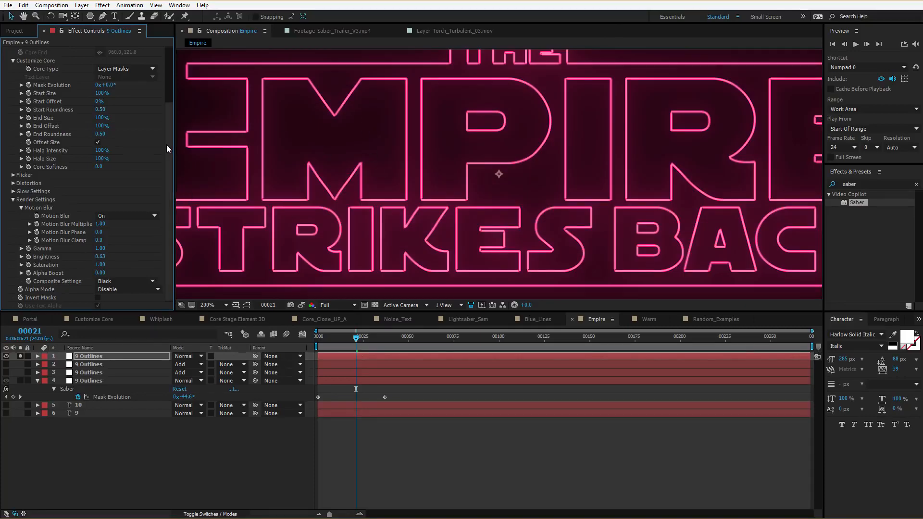
Step: Change the Saber's Glow Color to pure red, with Glow Intensity 32% and Glow Bias 0.05
scroll(166, 145, up, 3)
key(comma)
click(100, 76)
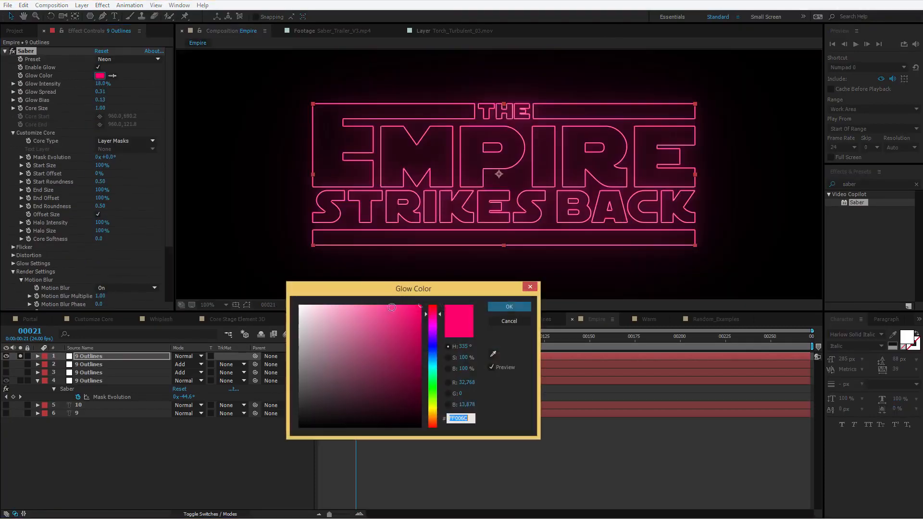
drag(430, 336, 434, 429)
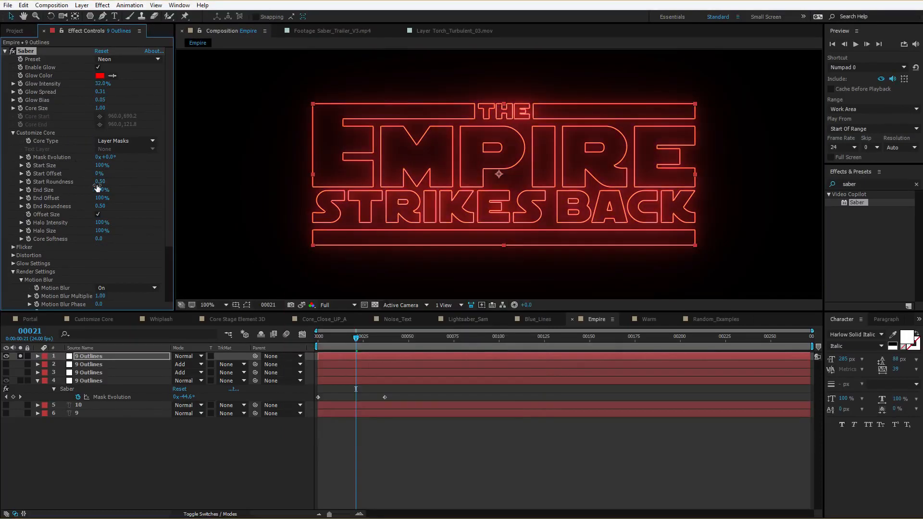
Step: Shape the title into tapered partial strokes with End Size 0%, End Offset 47%, Core Size 2.10 and Mask Evolution 295°
mouse_move(99, 191)
mouse_down()
mouse_move(43, 201)
mouse_move(116, 173)
mouse_move(96, 174)
mouse_move(79, 202)
mouse_move(59, 203)
mouse_move(68, 202)
mouse_up()
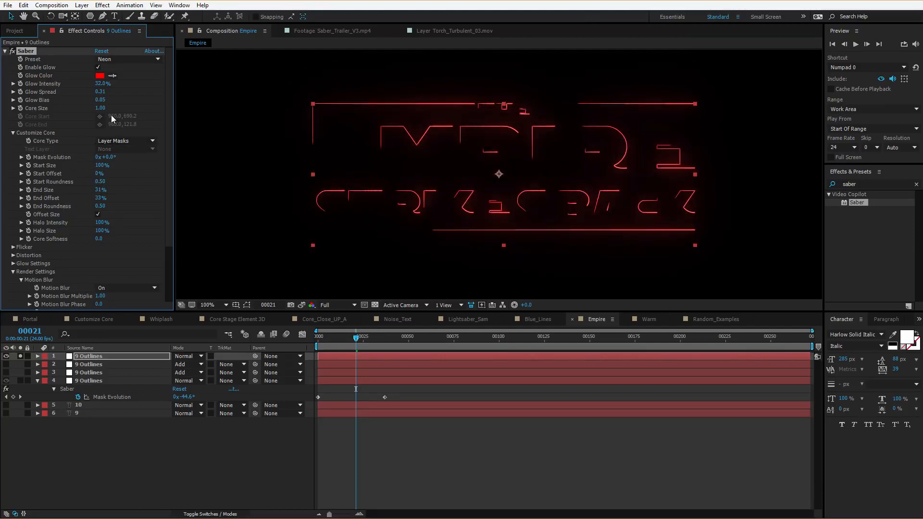
drag(100, 108, 118, 108)
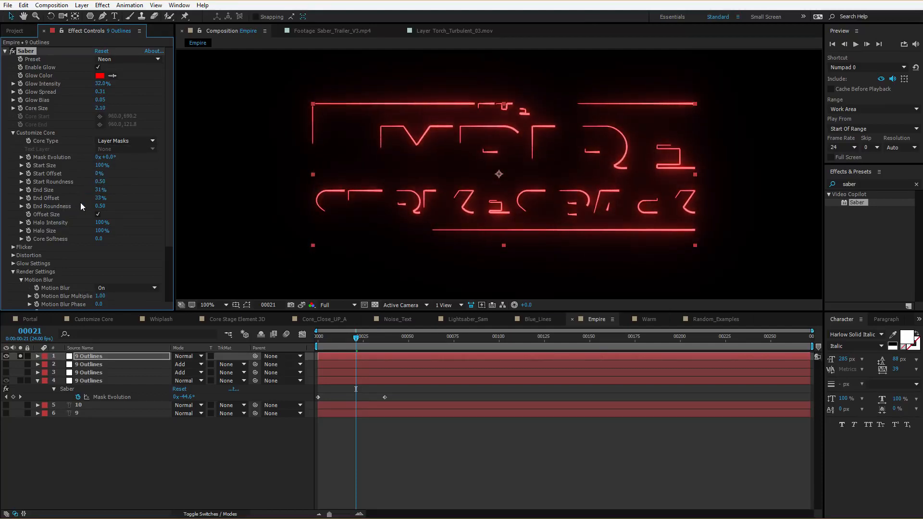
drag(94, 189, 77, 190)
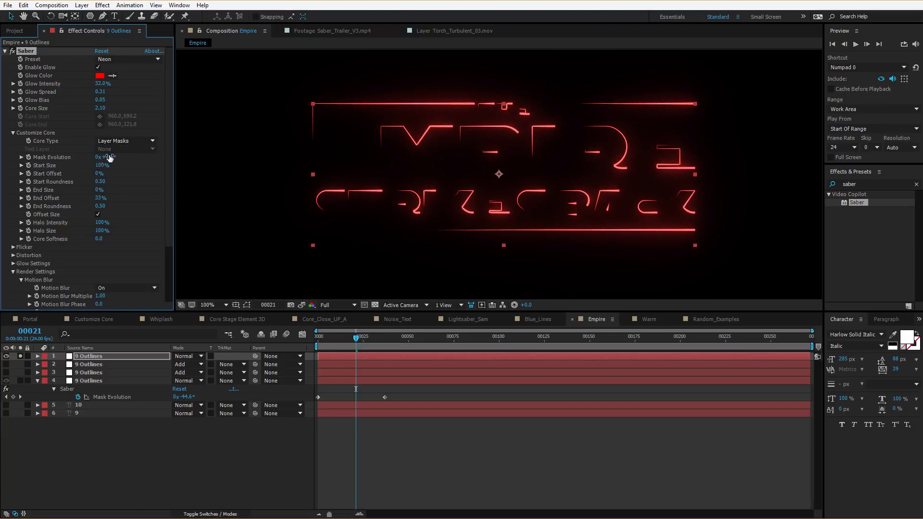
mouse_move(116, 156)
mouse_down()
mouse_move(274, 156)
mouse_move(255, 156)
mouse_move(264, 156)
mouse_up()
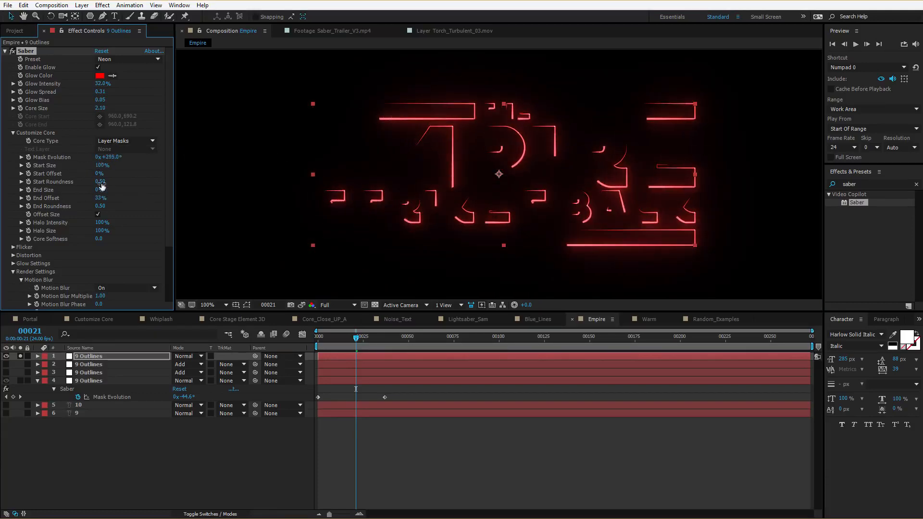
drag(99, 197, 104, 198)
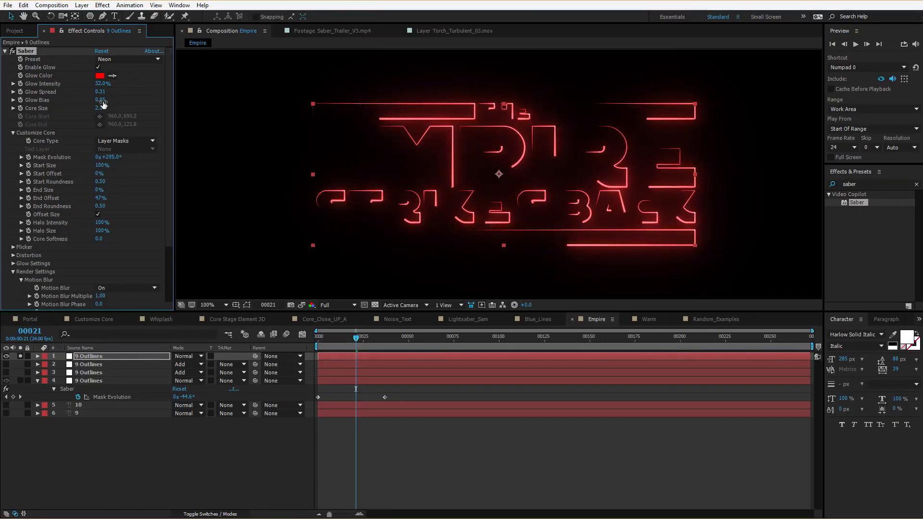
Step: Raise the Saber Glow Intensity and Glow Bias on the top 9 Outlines layer, and switch its Alpha Mode to Enable Masks and Mask Glow
mouse_move(110, 100)
mouse_down()
mouse_move(92, 95)
mouse_move(101, 103)
mouse_move(102, 85)
mouse_up()
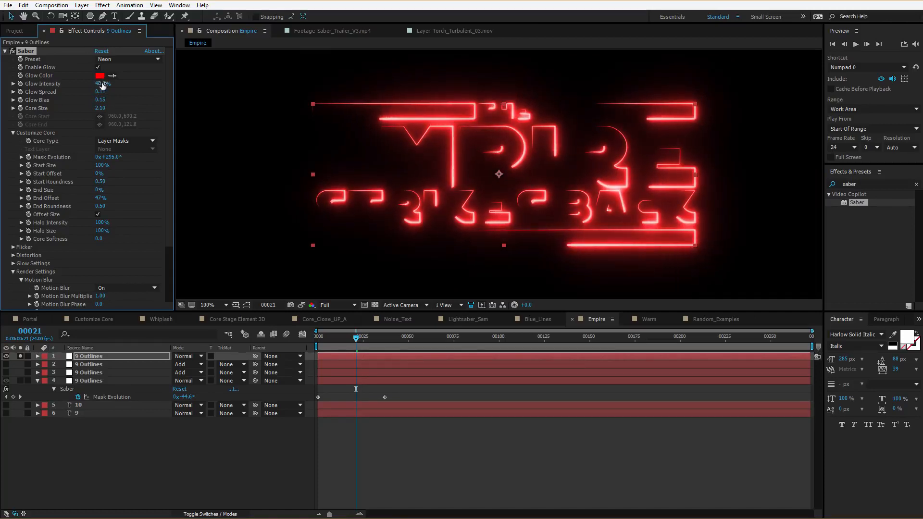
drag(169, 132, 165, 245)
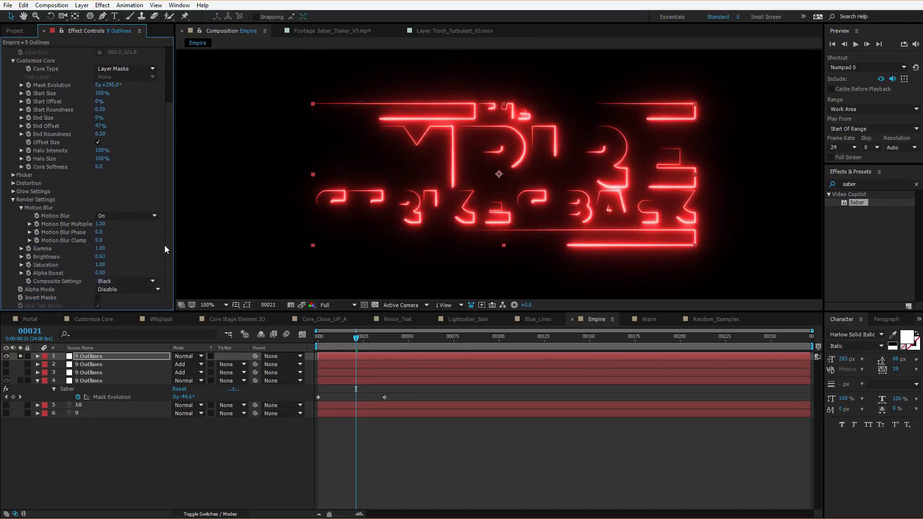
click(100, 291)
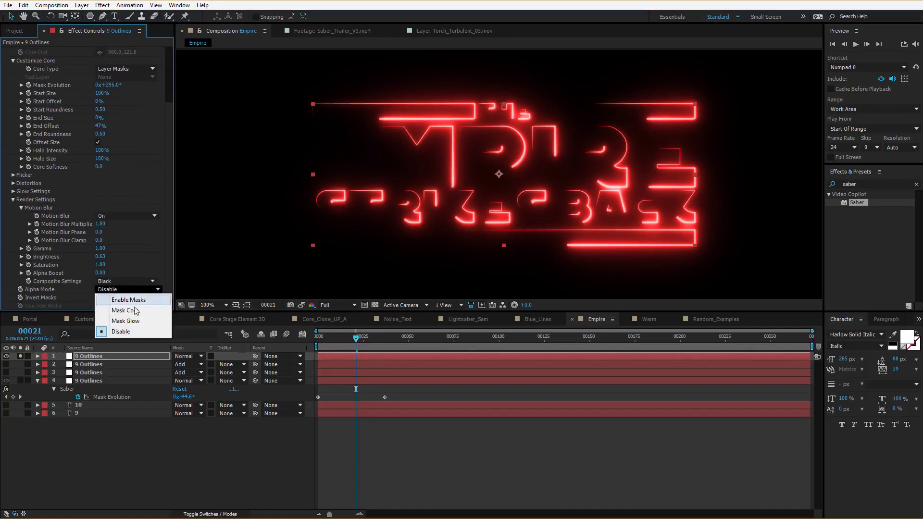
click(131, 300)
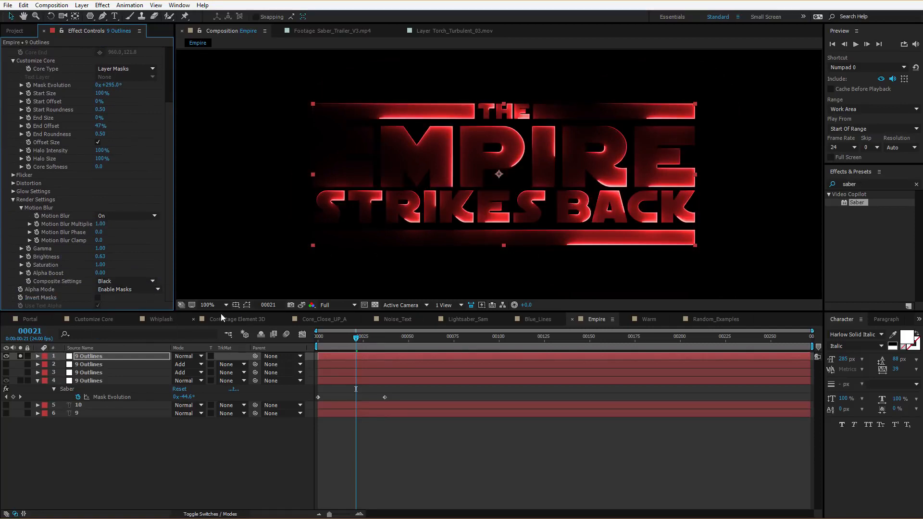
click(111, 290)
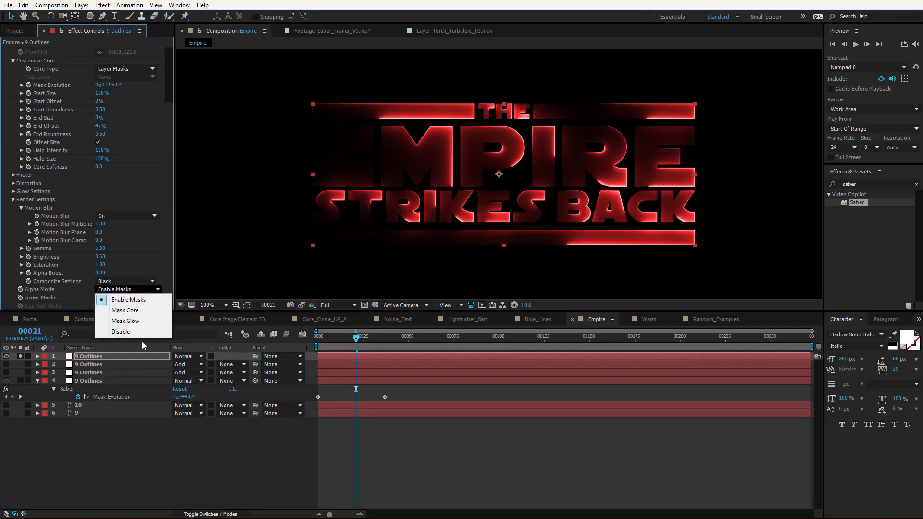
click(124, 322)
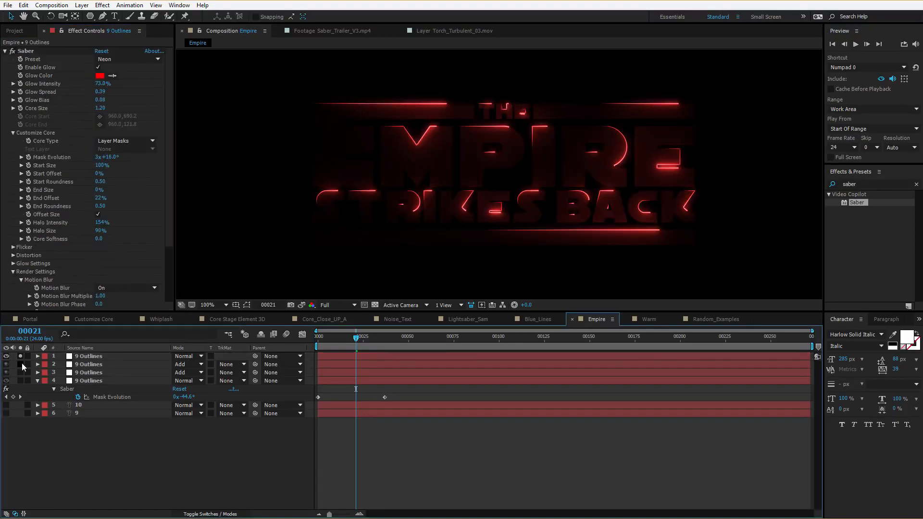
Step: Set the top 9 Outlines layer's blending mode to Add and solo the second outline layer with it
click(22, 365)
click(180, 355)
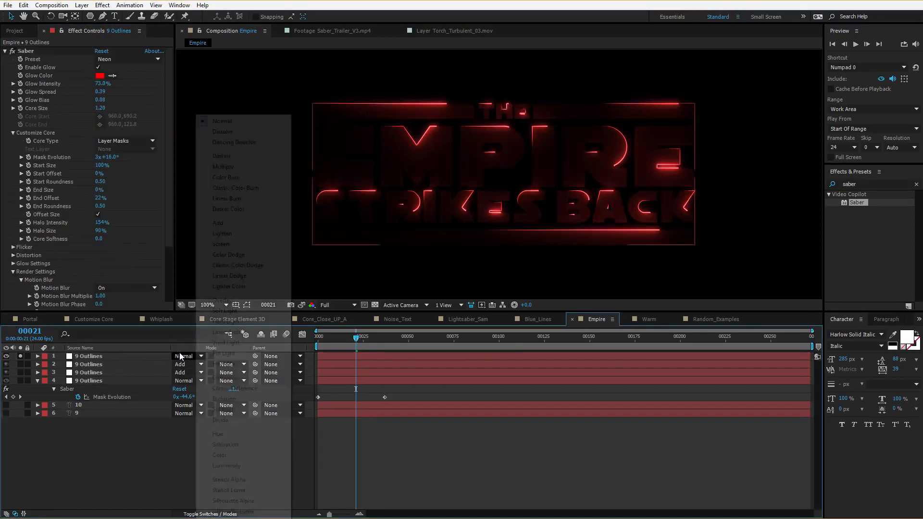
click(212, 209)
click(20, 364)
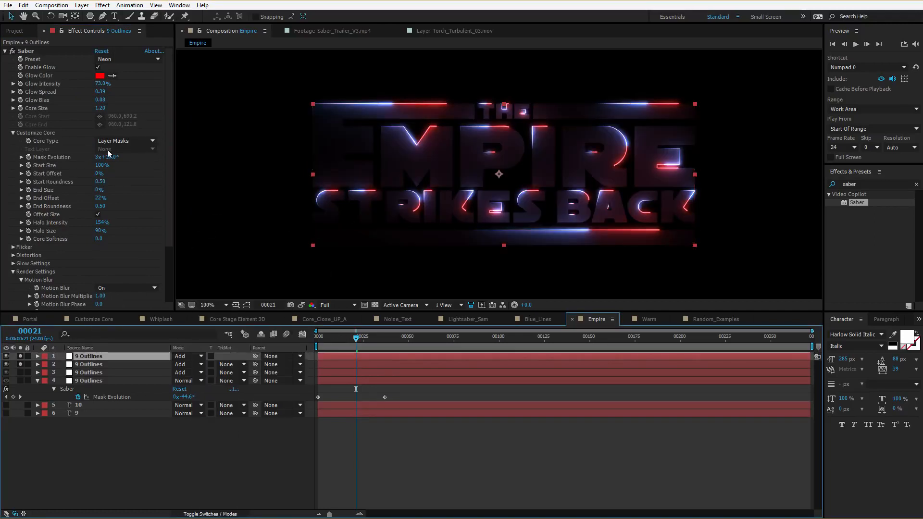
Step: At frame 13, rotate the top layer's Mask Evolution to offset its red highlights from the blue ones
drag(109, 153, 199, 154)
click(342, 338)
drag(111, 157, 205, 174)
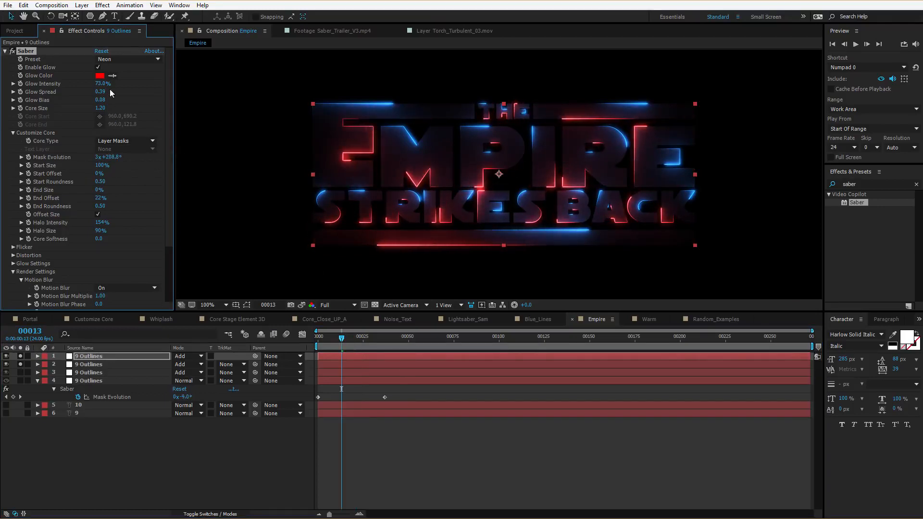
Step: Change the top layer's Saber glow color from red to teal and adjust its Core Size
click(100, 75)
drag(434, 427, 440, 368)
click(509, 307)
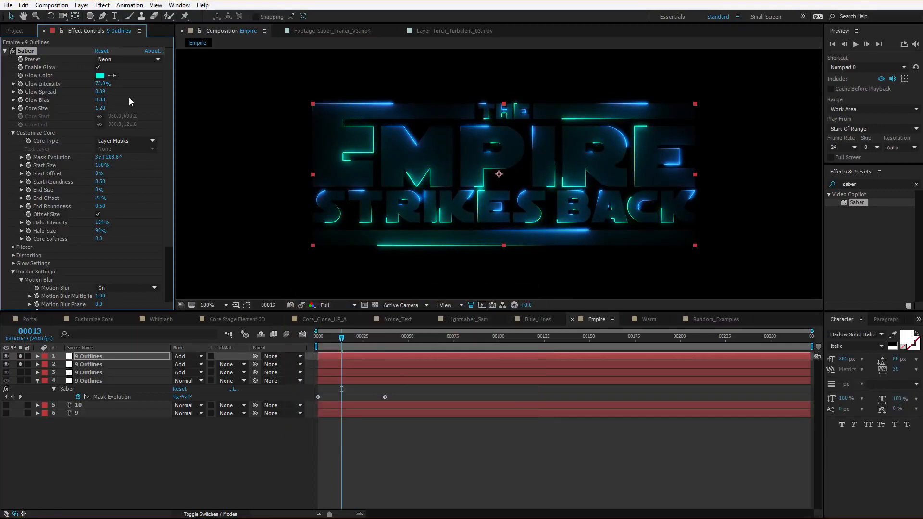
mouse_move(101, 109)
mouse_down()
mouse_move(114, 108)
mouse_move(106, 109)
mouse_up()
Step: Solo the third 9 Outlines layer with the orange Energy preset and preview it combined with the other glow layers
click(88, 372)
click(20, 373)
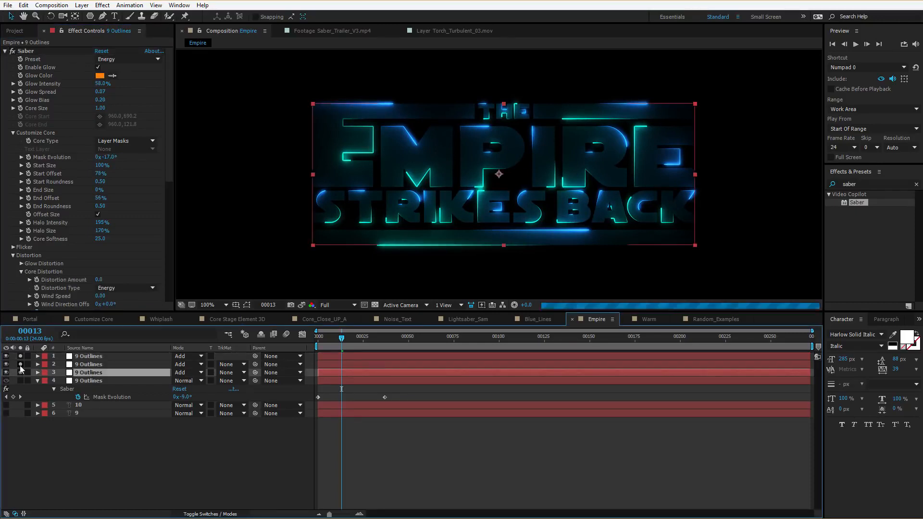
key(space)
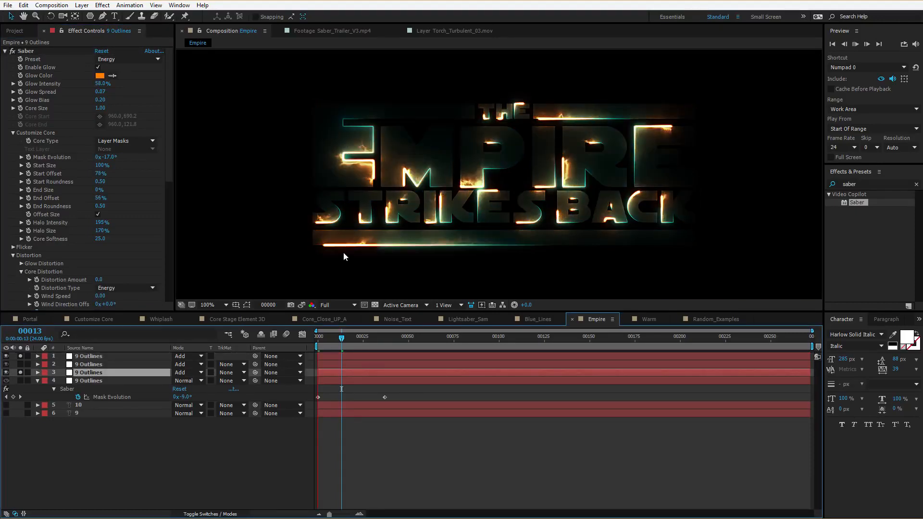
click(116, 60)
click(143, 81)
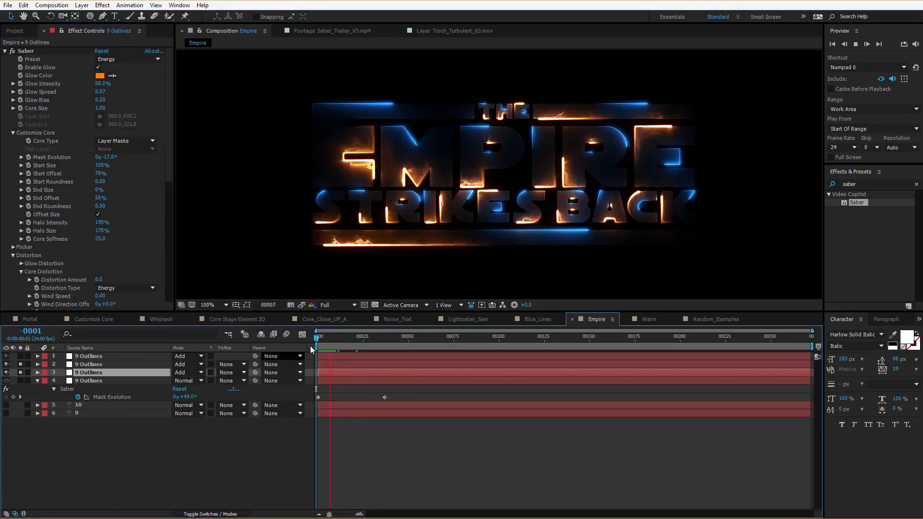
drag(319, 340, 364, 341)
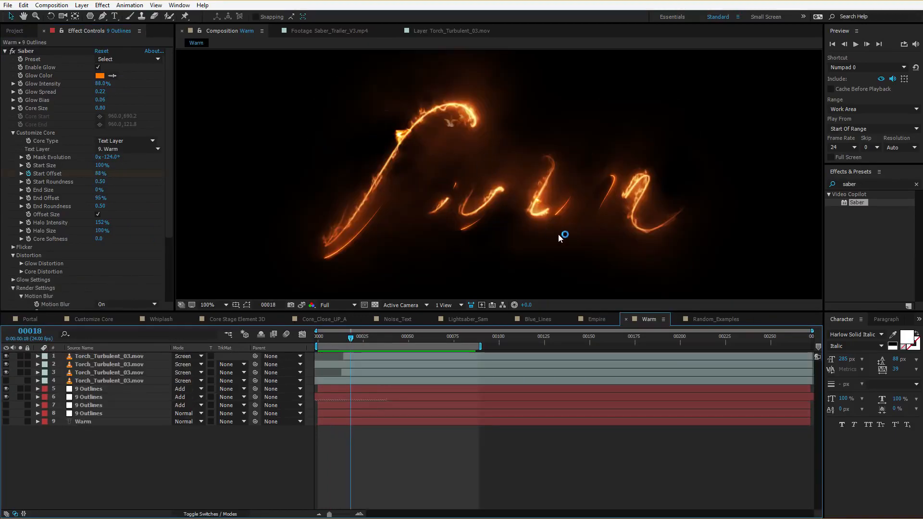
Step: Preview the Warm composition and check its source text at frame 47 by toggling the Warm layer's visibility and solo
key(space)
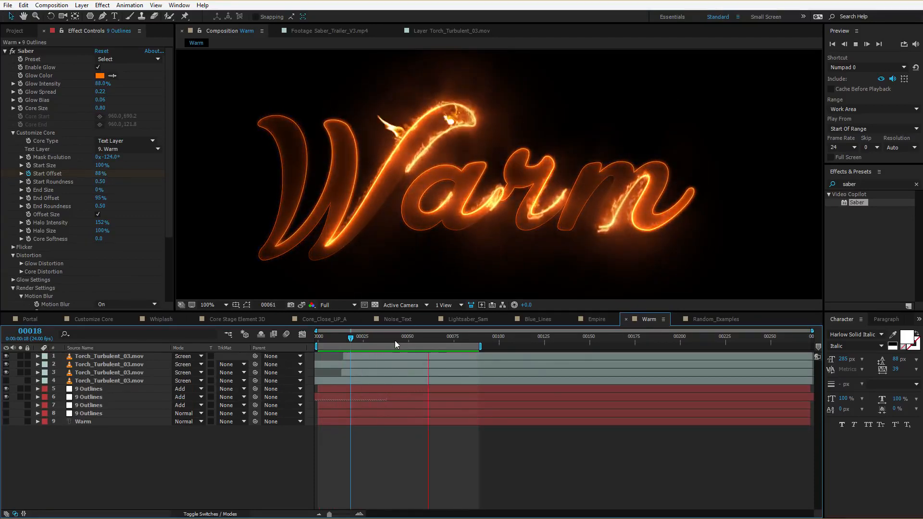
click(429, 336)
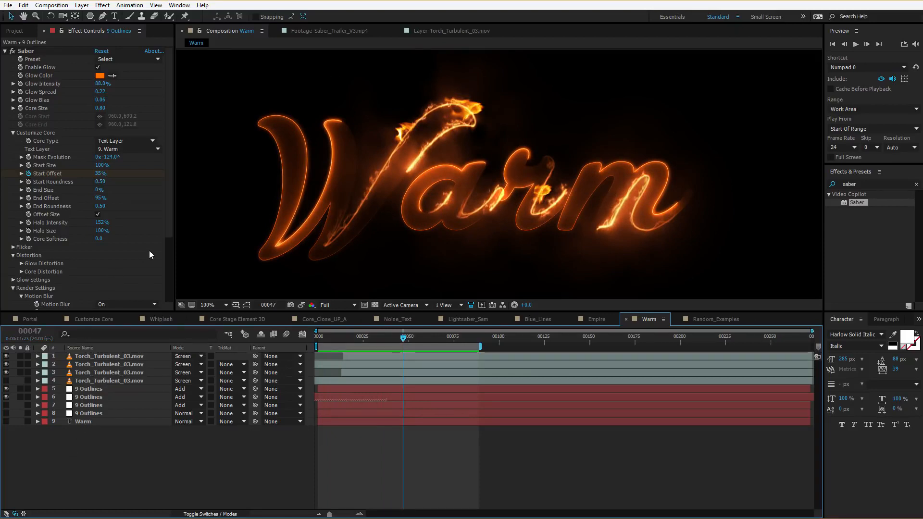
click(85, 421)
click(6, 422)
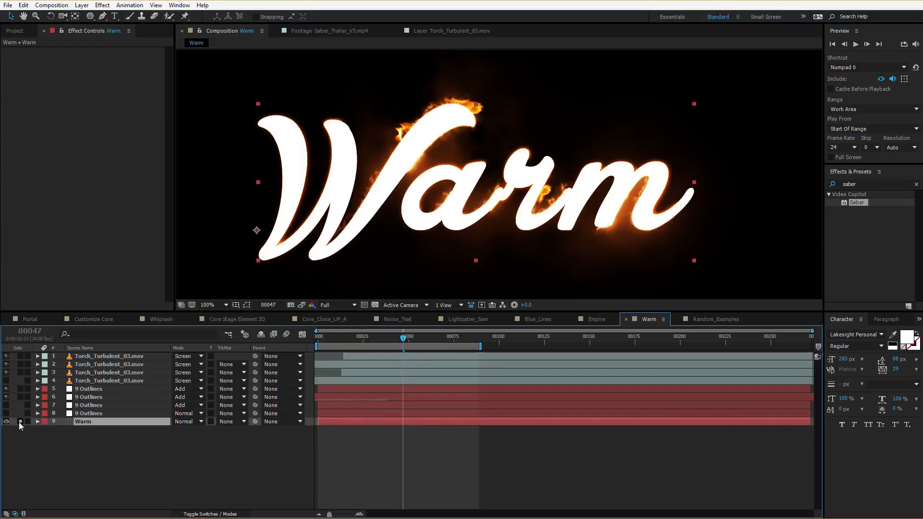
click(21, 421)
click(21, 421)
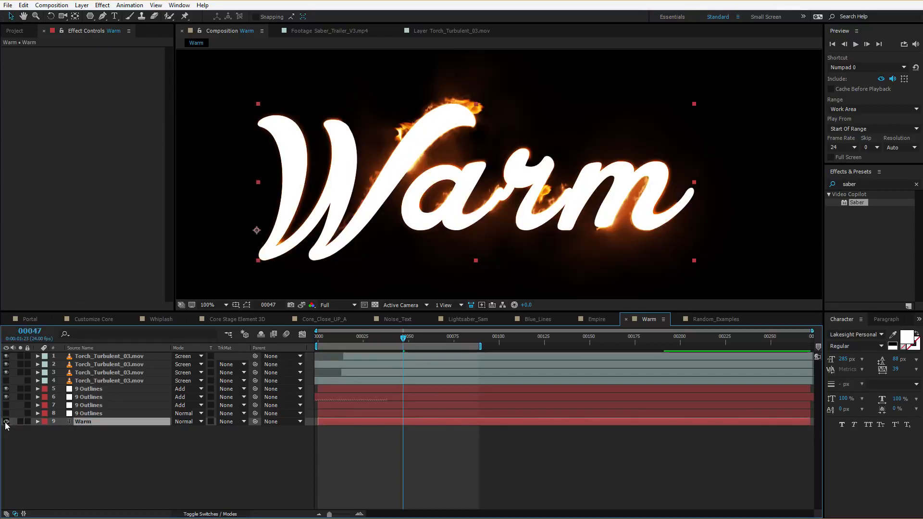
click(6, 421)
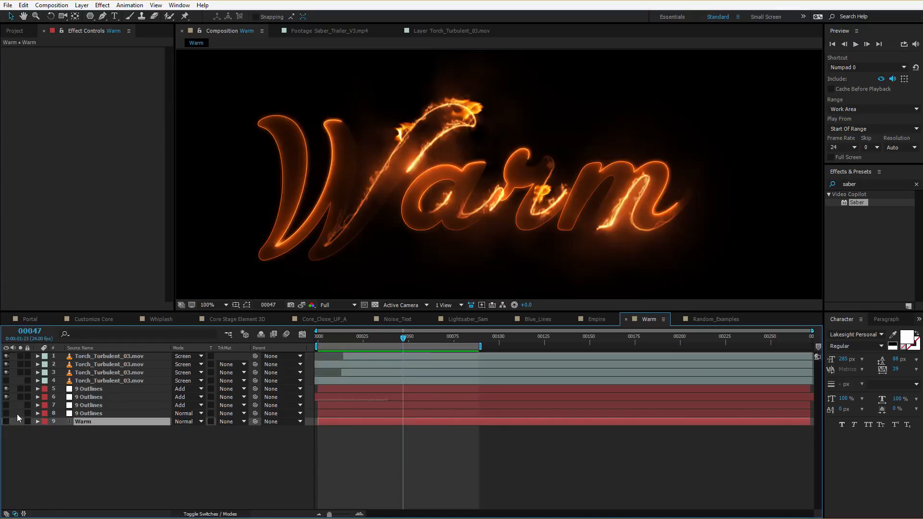
click(6, 422)
click(6, 421)
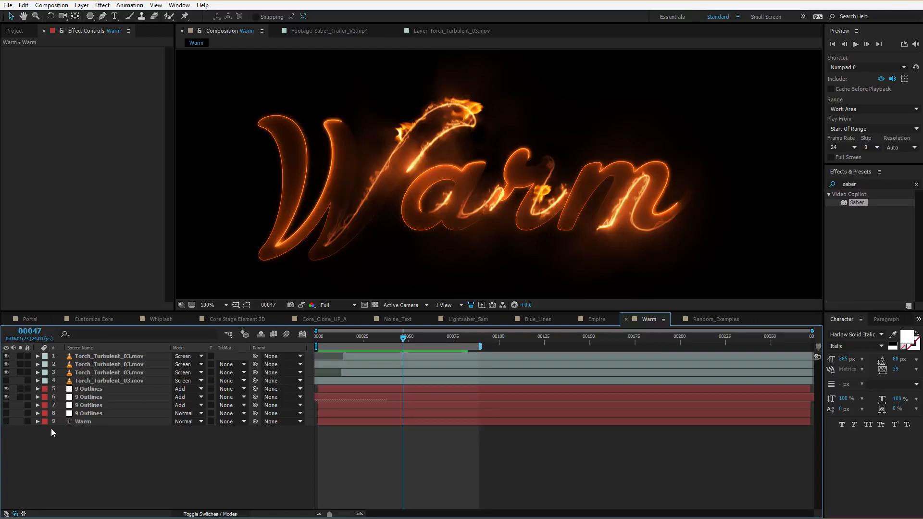
Step: Replace the text of the Warm layer with "Hot"
double_click(82, 422)
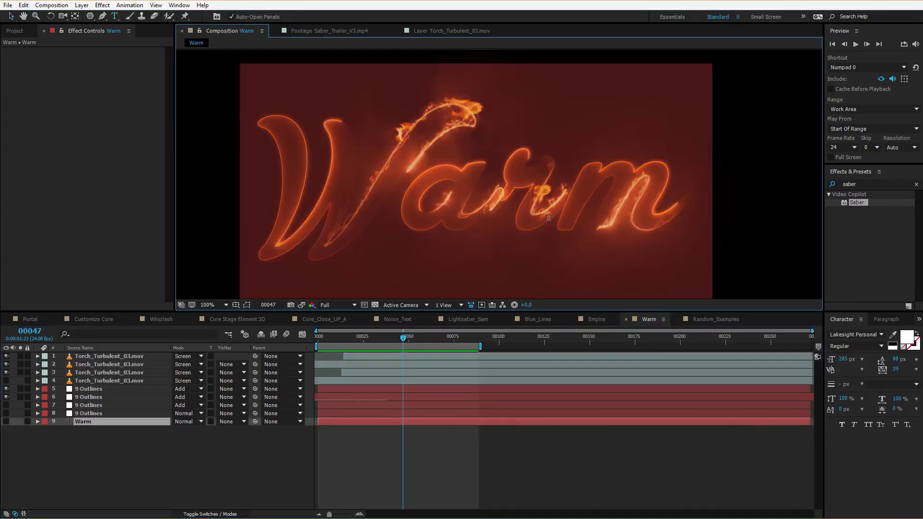
text(Hot)
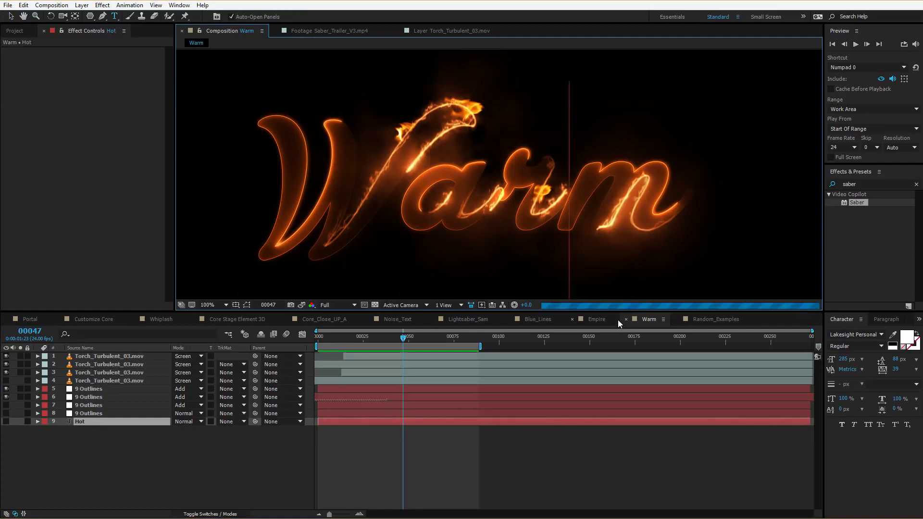
click(11, 16)
Step: Hide the Torch_Turbulent_03.mov fire layers and preview the animated word without them
click(6, 372)
drag(8, 374, 6, 356)
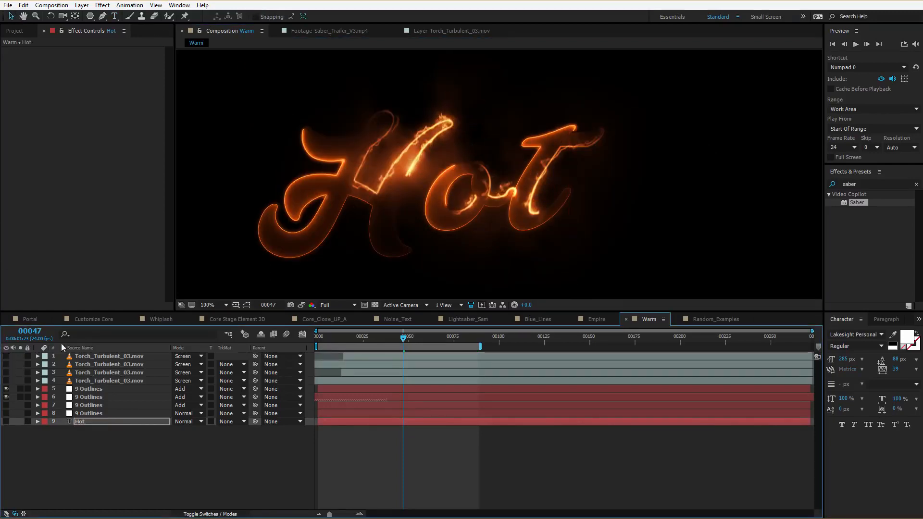
click(420, 443)
key(KP_0)
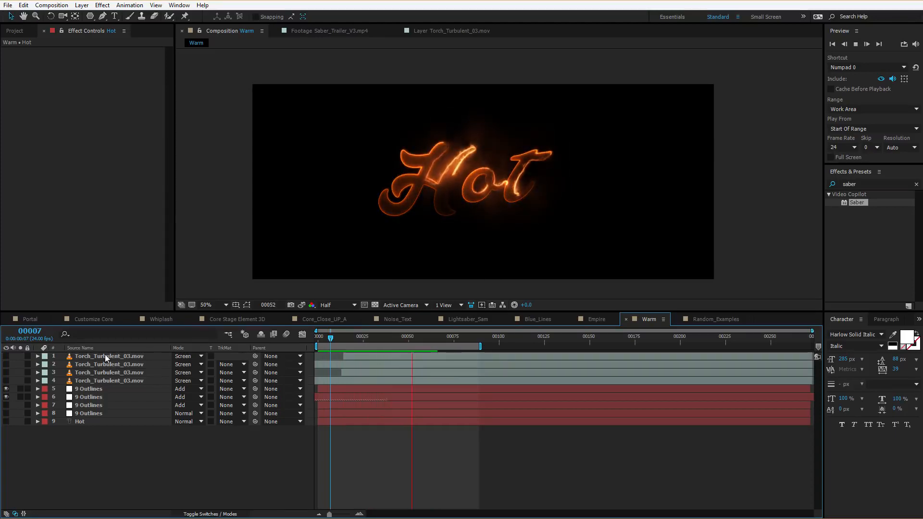
Step: Preview the two visible 9 Outlines glow layers separately by hiding each in turn, and again with both shown
key(space)
key(space)
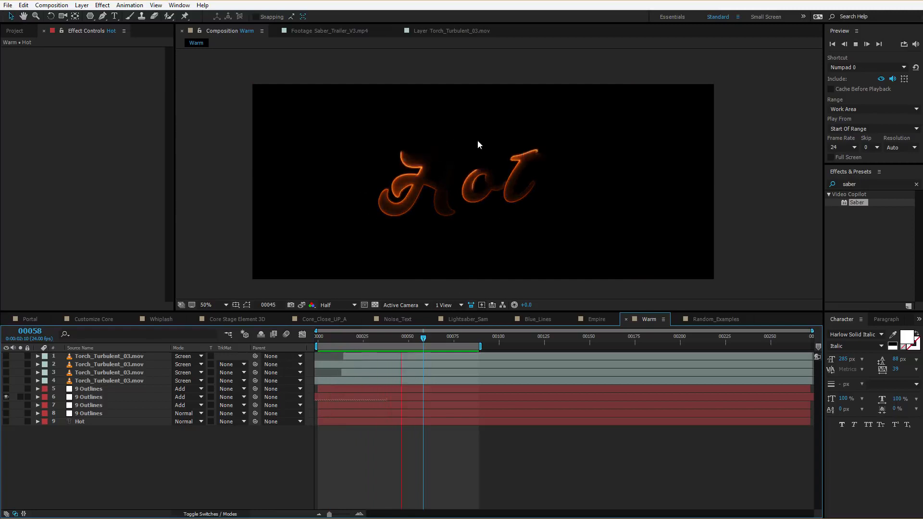
key(space)
click(7, 389)
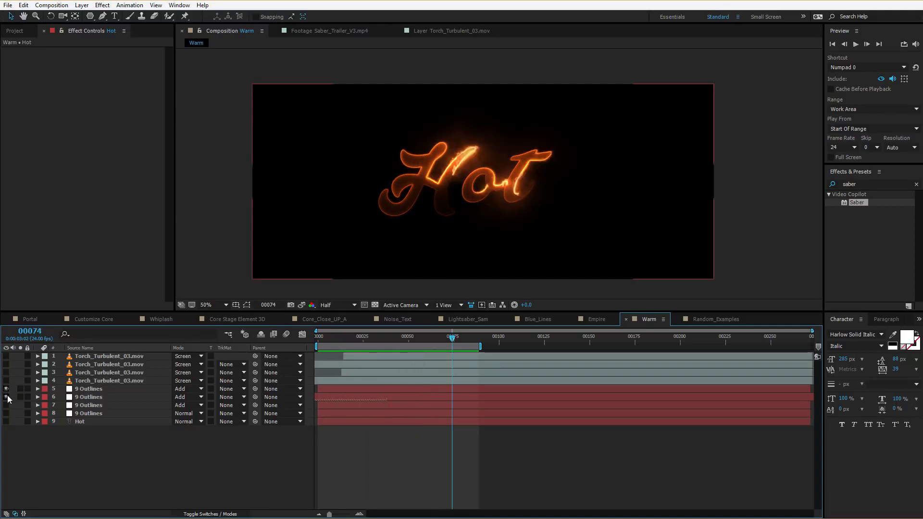
key(space)
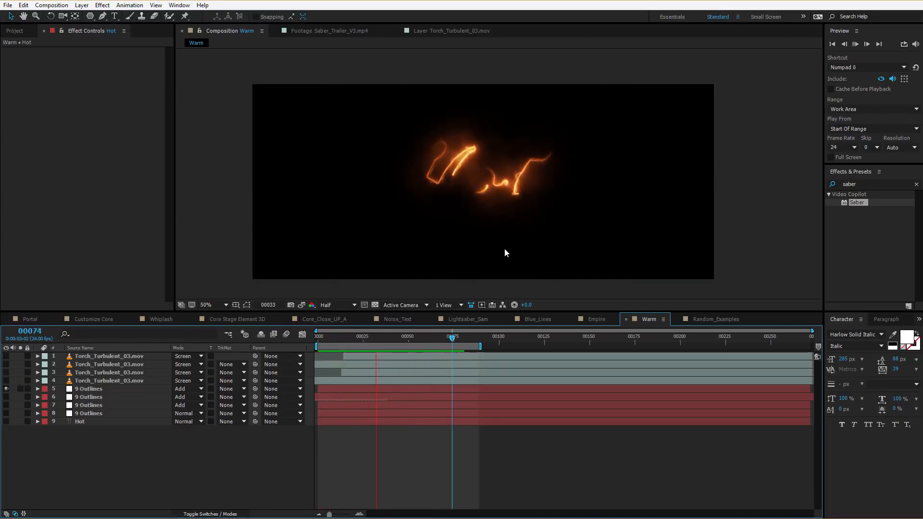
key(space)
click(7, 397)
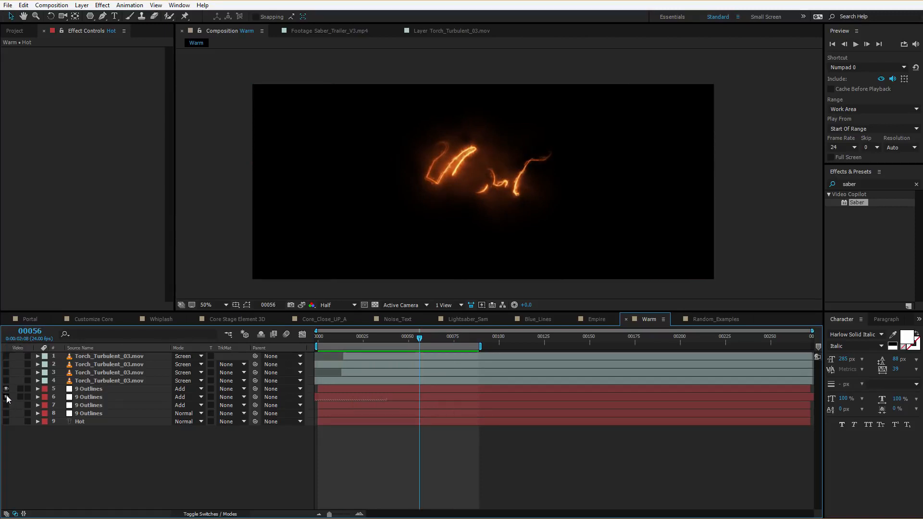
key(space)
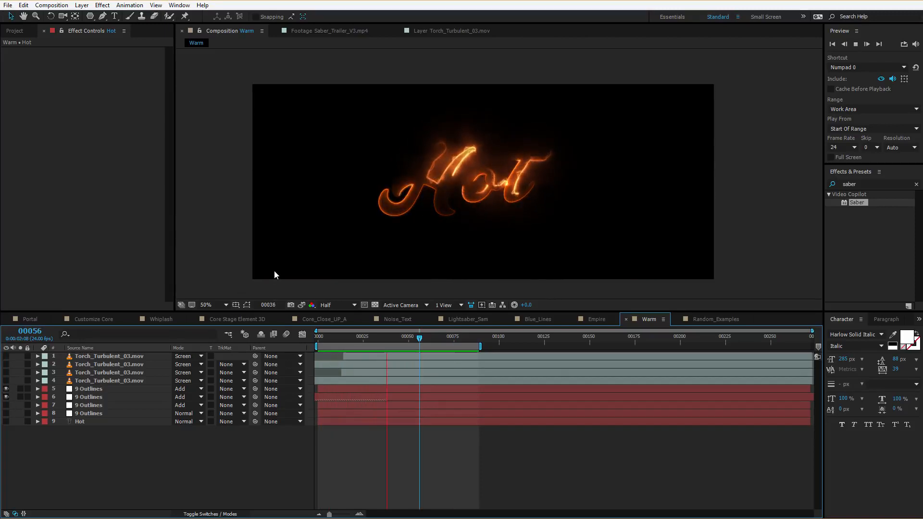
key(space)
Step: Replace the text of the Hot layer with "Burn"
click(89, 423)
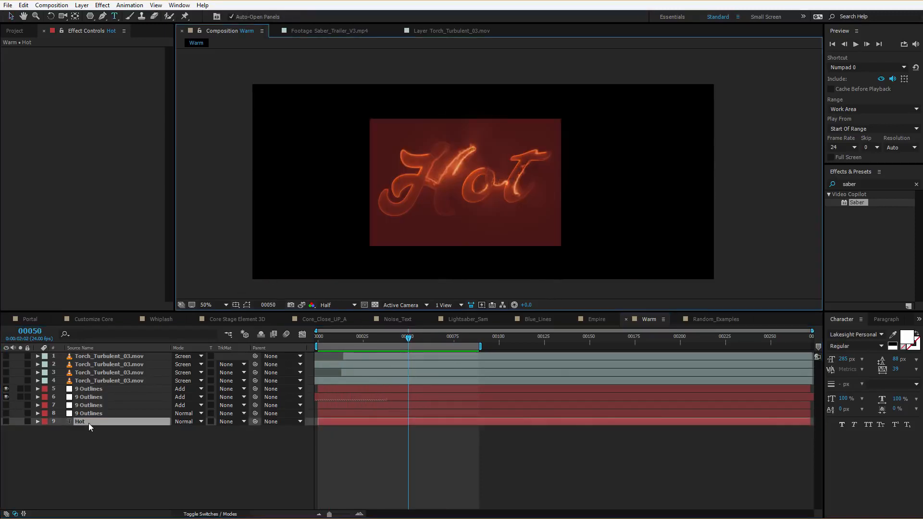
text(Burn)
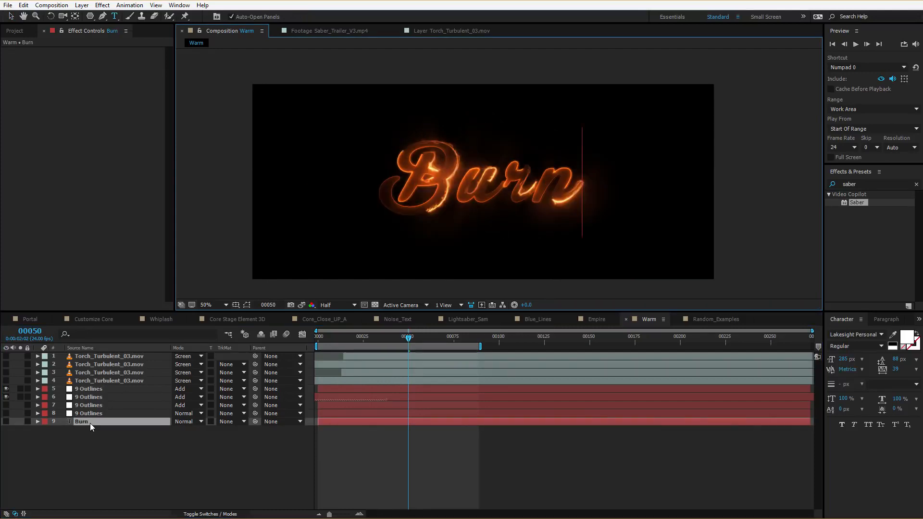
click(316, 443)
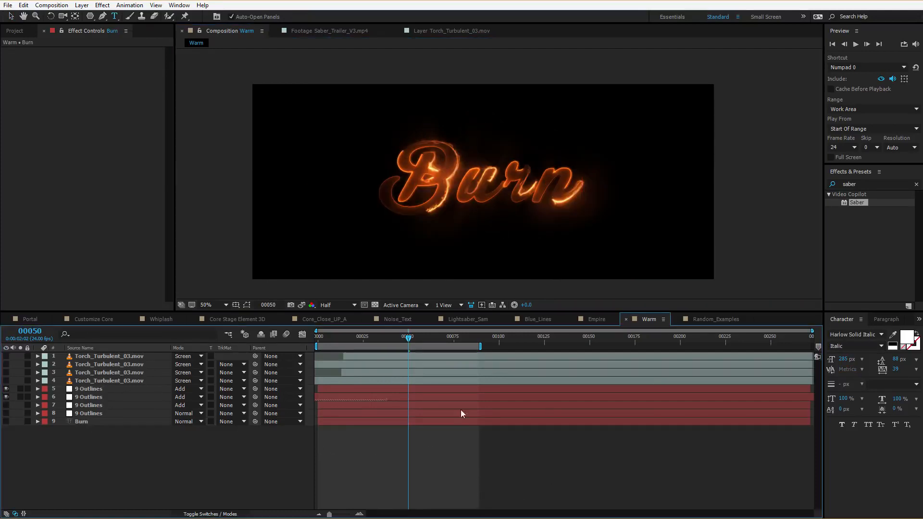
Step: Set the Saber glow color of the 9 Outlines layer in row 6 to blue 0084FF
click(87, 390)
click(86, 396)
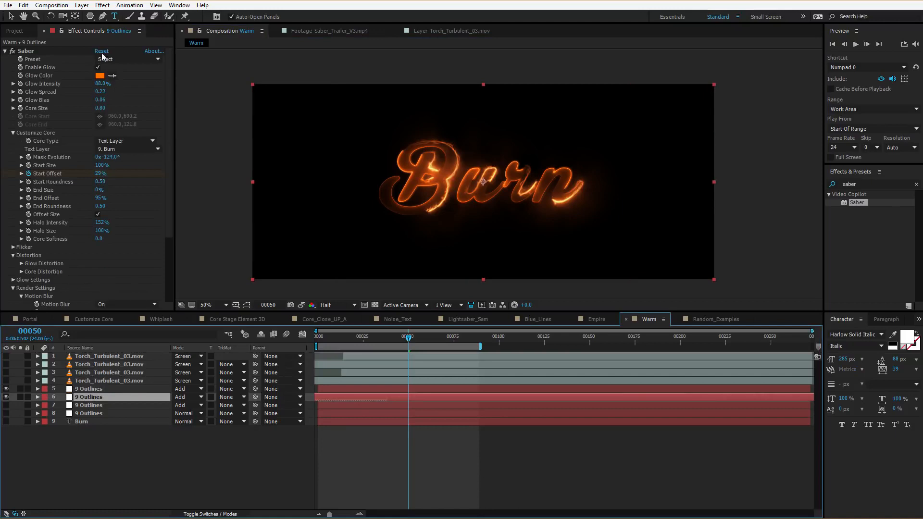
click(99, 76)
click(434, 356)
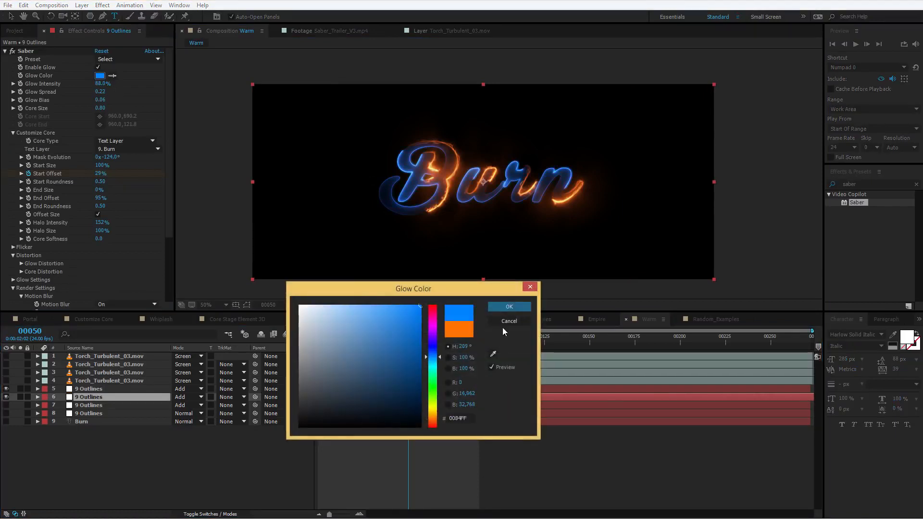
click(509, 307)
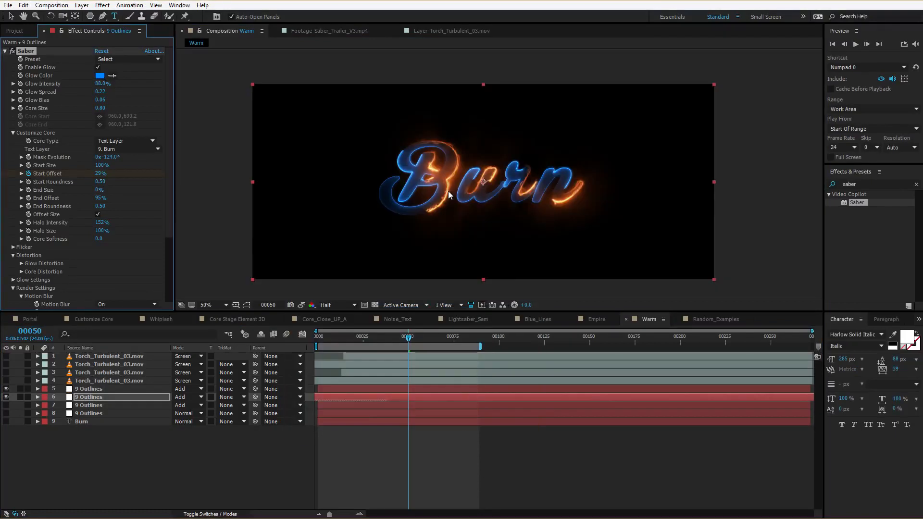
Step: Preview the Burn animation with its blue and orange glow layers combined
key(v)
key(space)
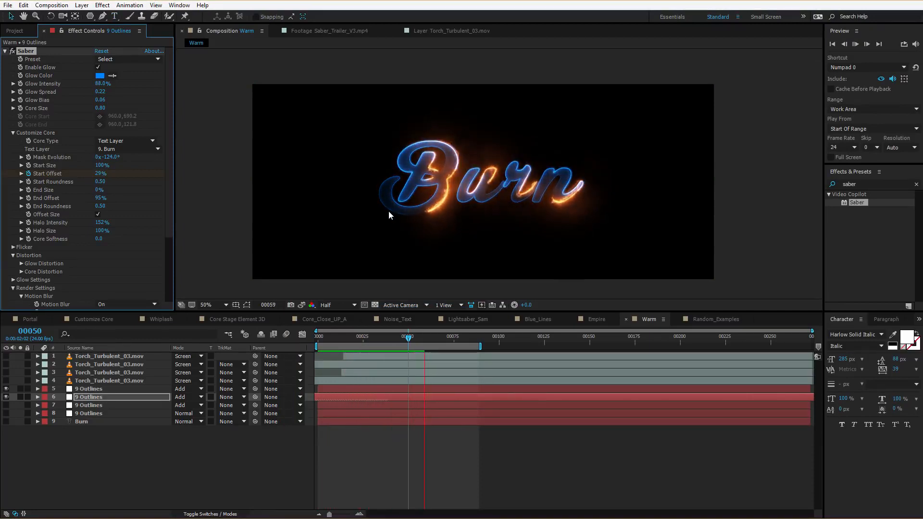
key(space)
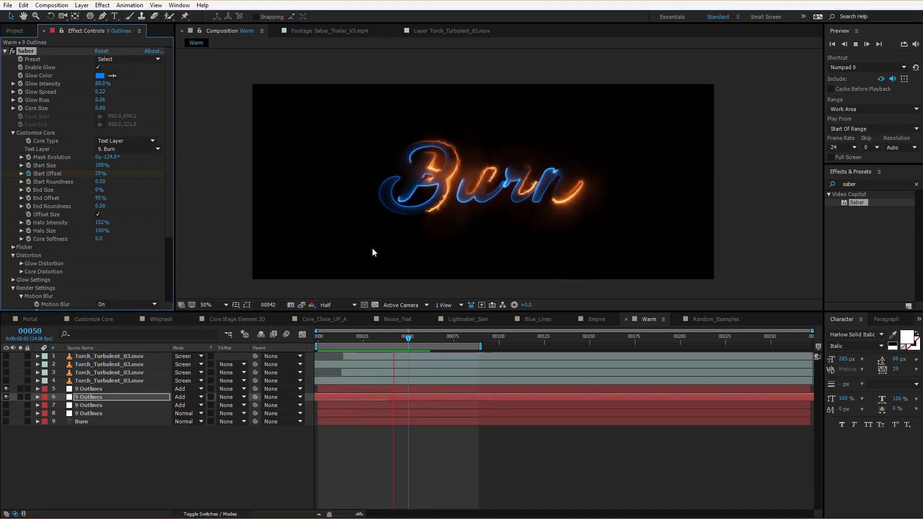
Step: Solo the 9 Outlines layer in row 6 and preview its blue glow on its own
click(118, 412)
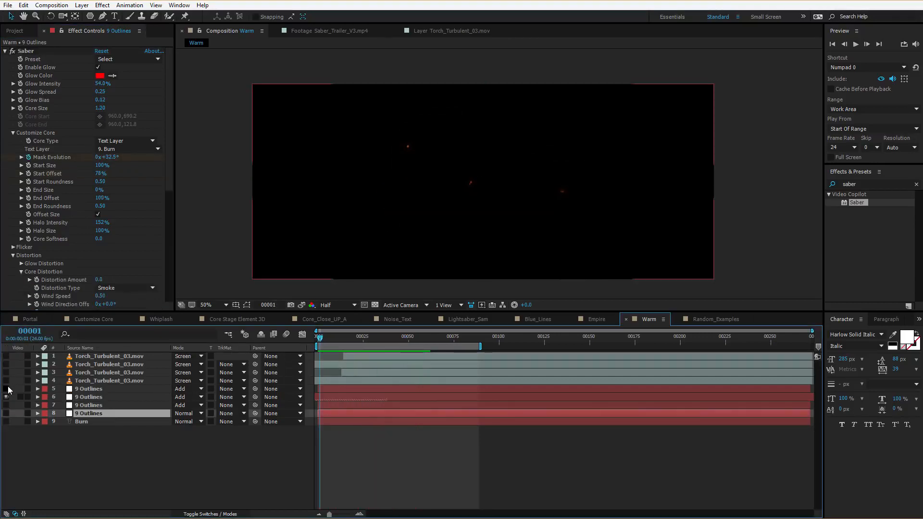
click(48, 399)
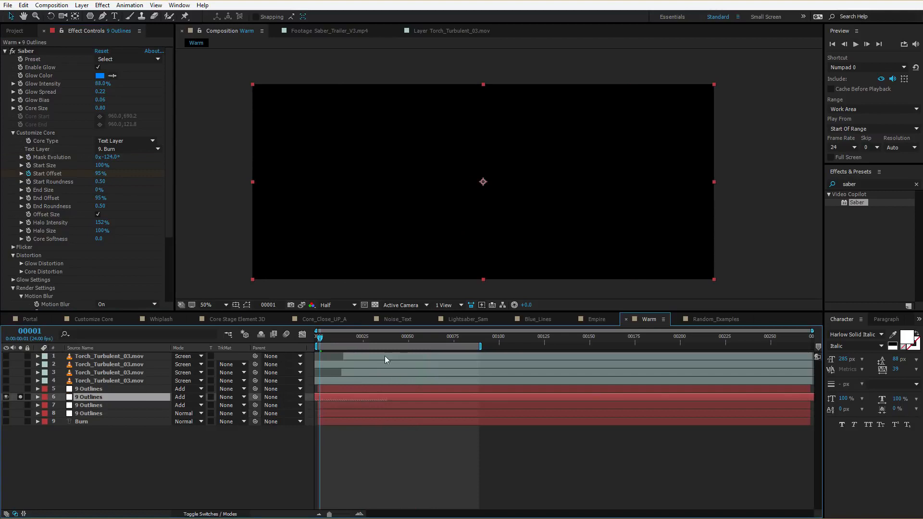
key(space)
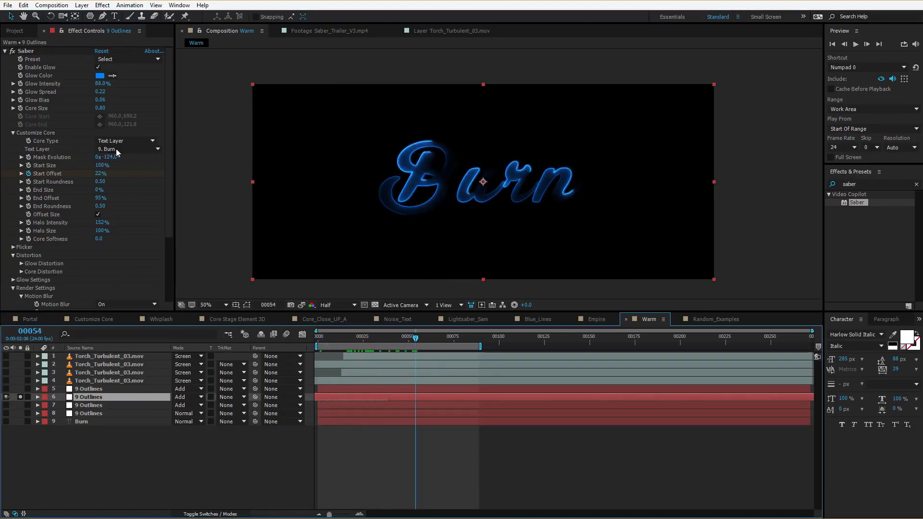
Step: Review Saber's core and alpha options, keeping Core Type on Text Layer, Text Layer on 9. Burn and Alpha Mode on Mask Glow
click(123, 141)
click(120, 174)
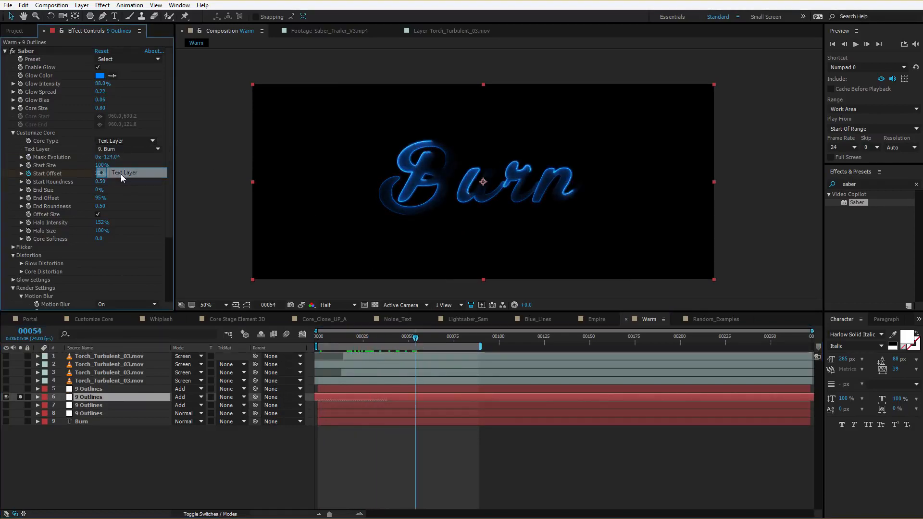
click(112, 150)
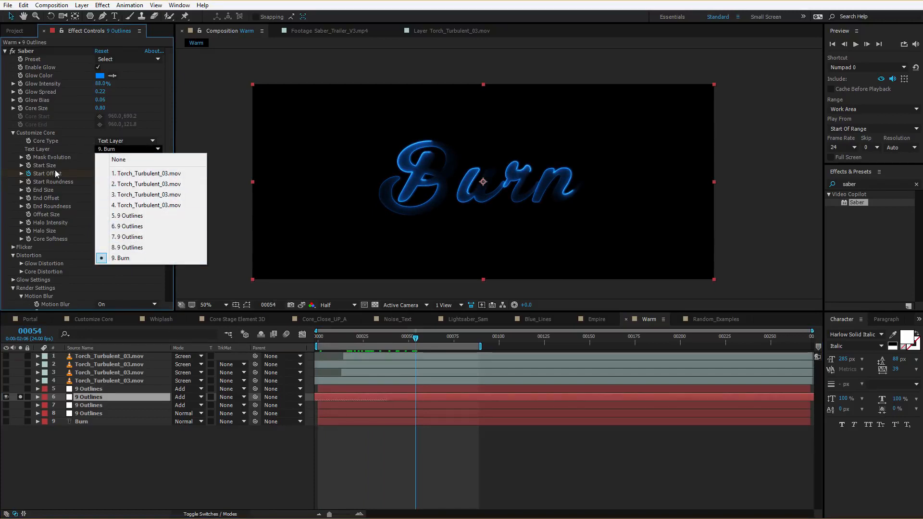
click(117, 262)
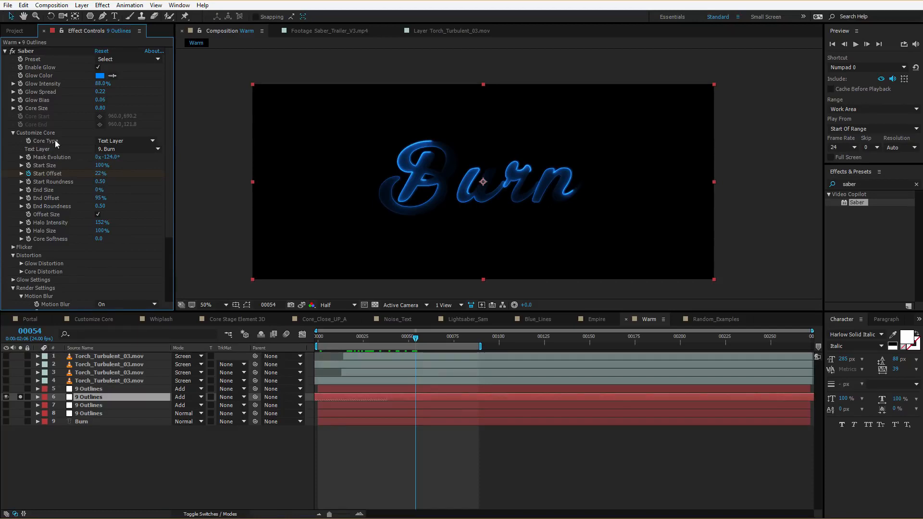
scroll(173, 203, down, 5)
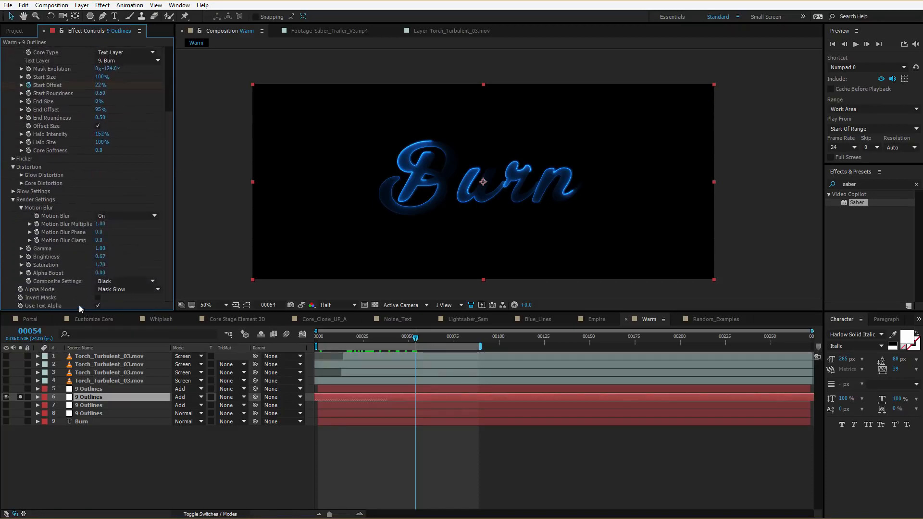
click(103, 290)
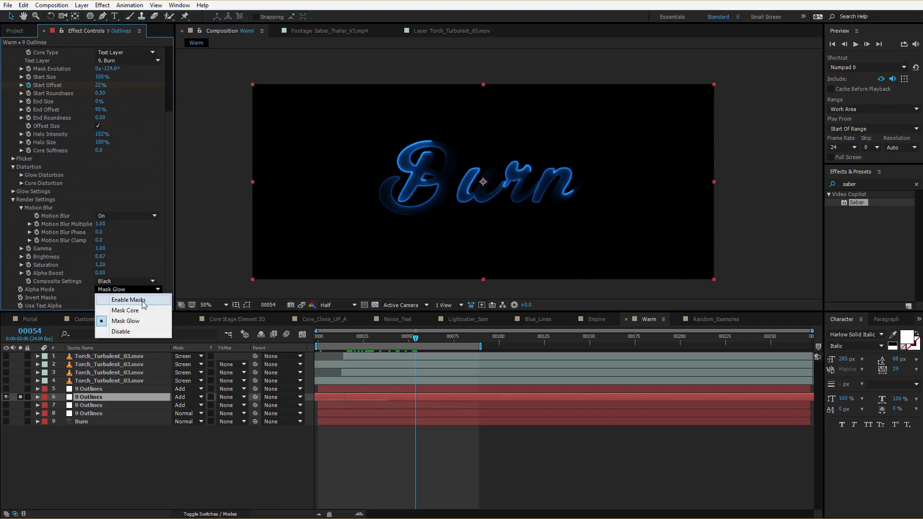
click(129, 322)
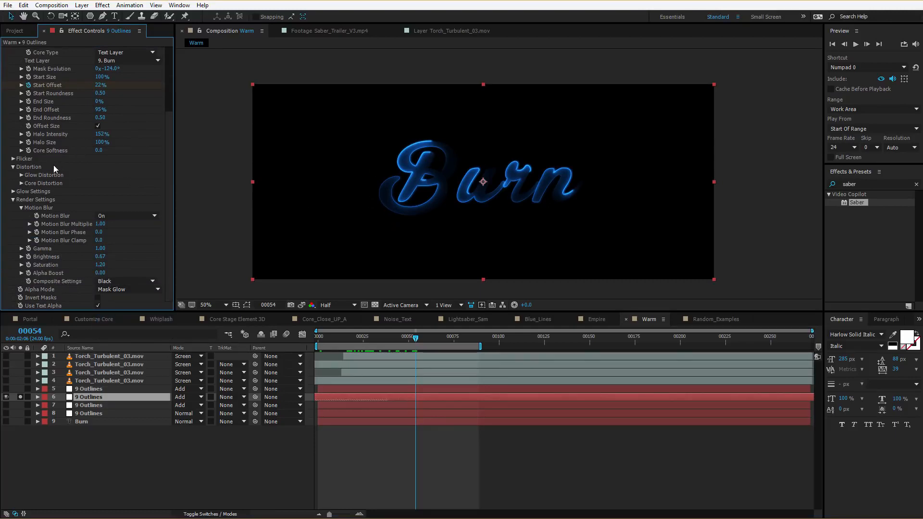
Step: Distort the Saber core at full resolution, with a core Distortion Amount of 5 and a Noise Scale of 41
click(21, 183)
key(period)
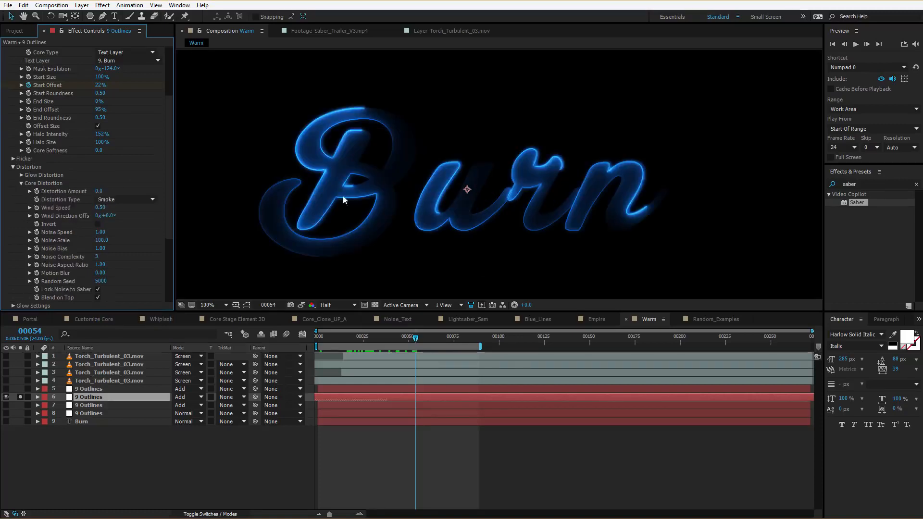
key(ctrl+j)
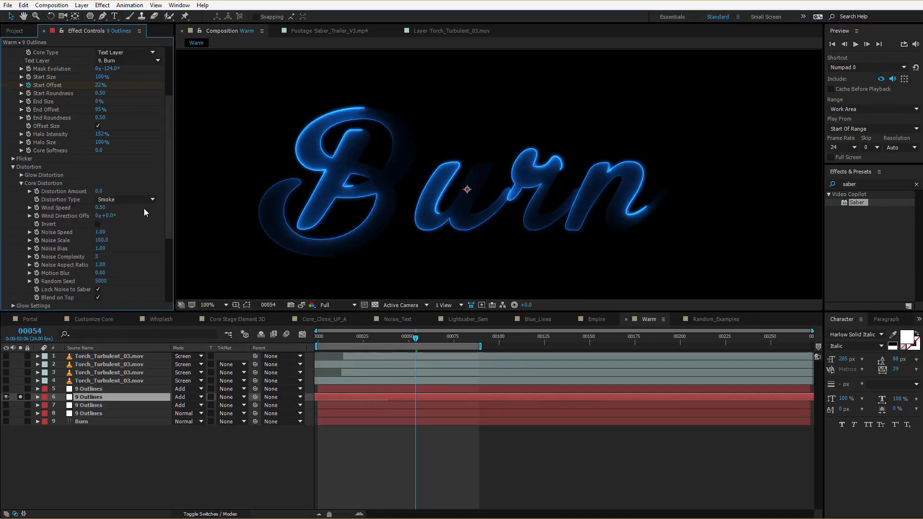
mouse_move(97, 191)
mouse_down()
mouse_move(109, 191)
mouse_move(101, 192)
mouse_up()
drag(99, 245, 76, 245)
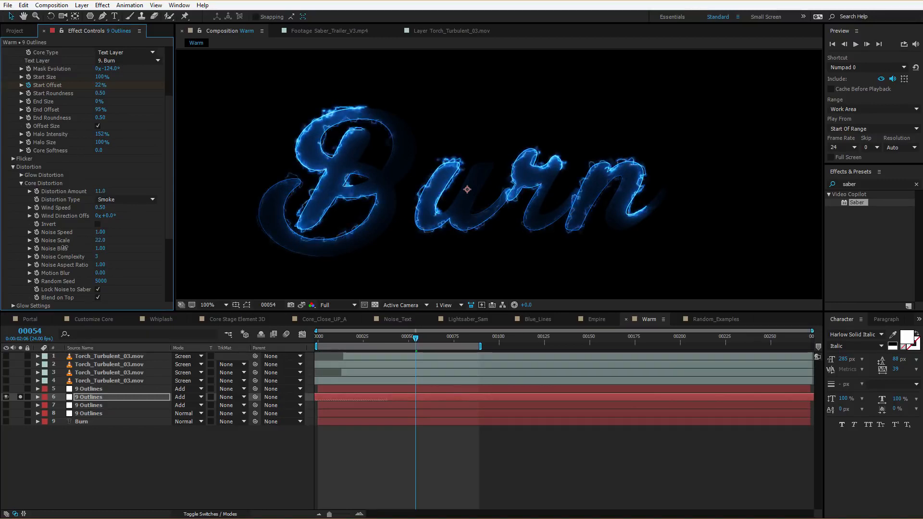
drag(100, 193, 97, 191)
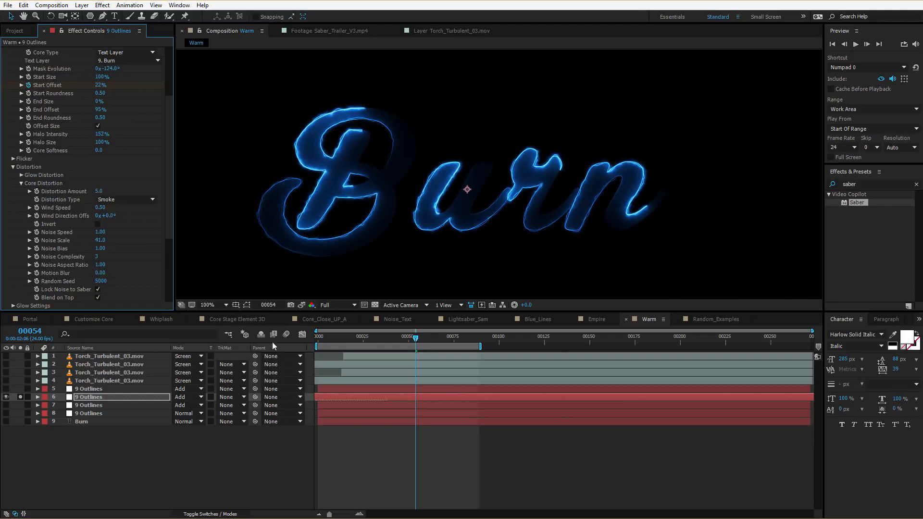
Step: Go to frame 24 and set the Saber glow color of the row 6 layer to orange FF7200
click(373, 336)
drag(373, 335, 361, 336)
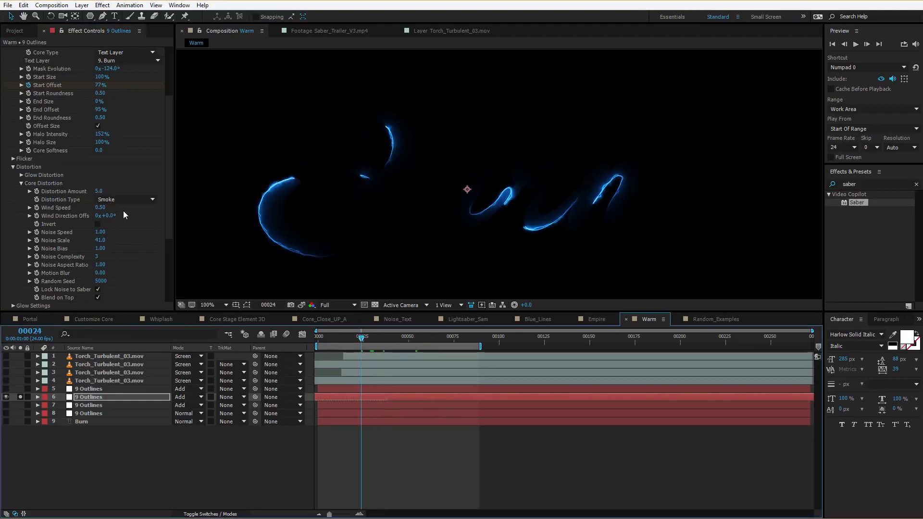
scroll(170, 163, up, 4)
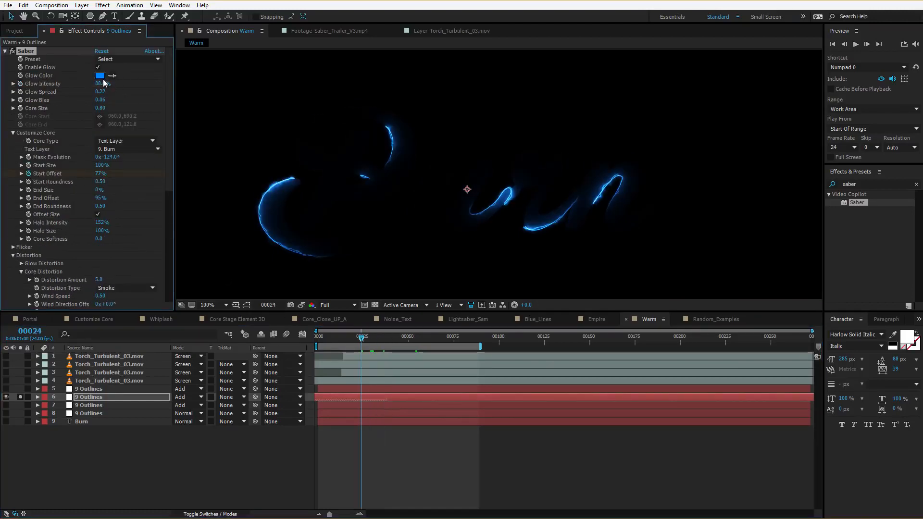
click(102, 77)
drag(429, 418, 431, 418)
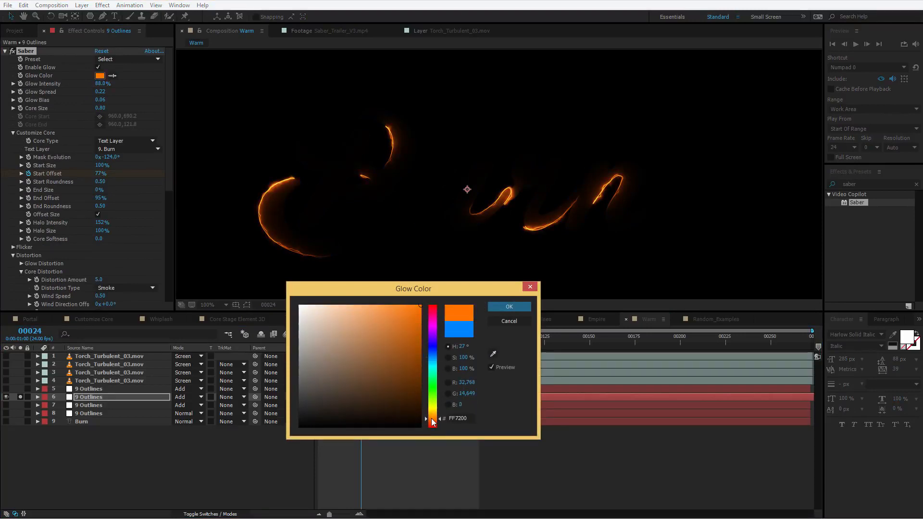
key(Return)
Step: Turn off Blend on Top for the core distortion and keyframe its Distortion Amount at 18 on frame 24 and 0 on frame 51
scroll(171, 202, down, 5)
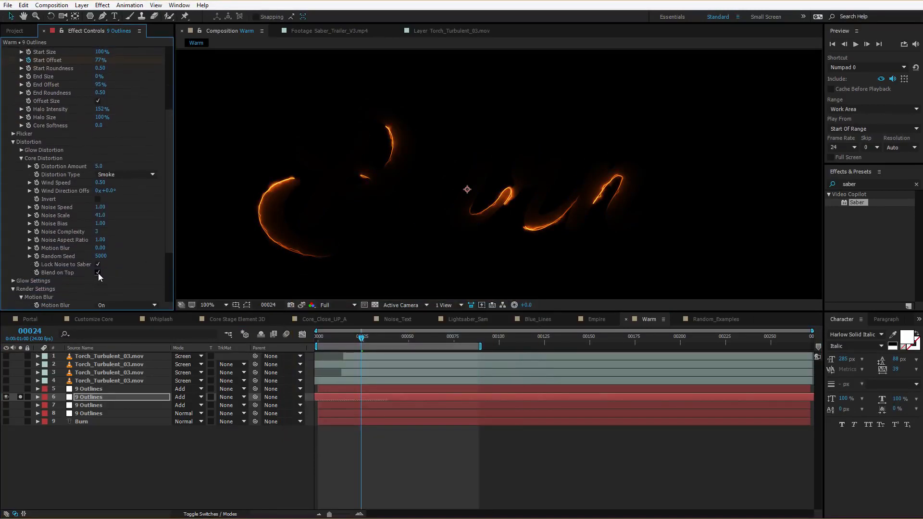
drag(99, 166, 104, 166)
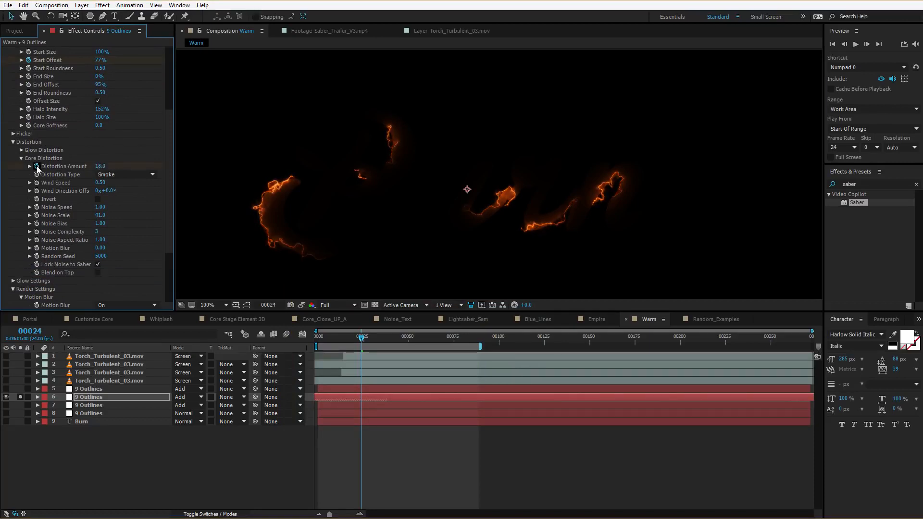
key(u)
drag(361, 337, 410, 337)
click(101, 167)
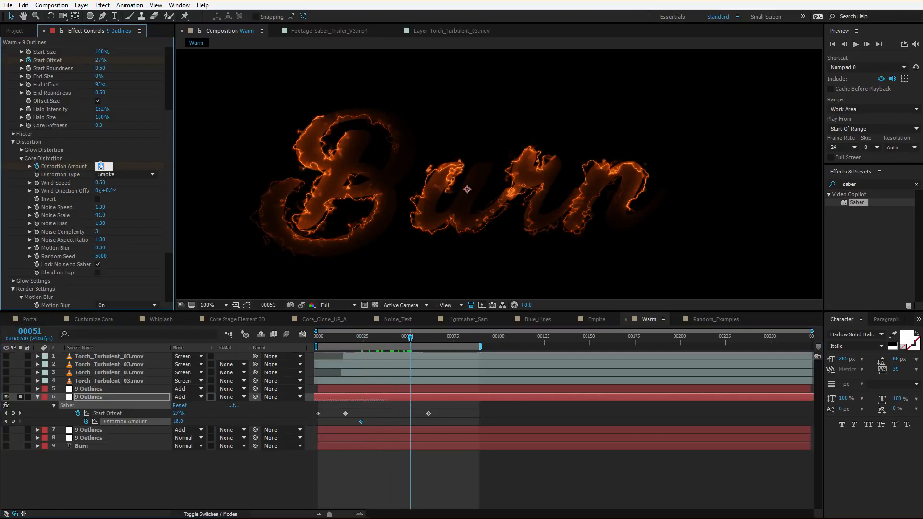
text(0)
key(Return)
Step: Shift the first Distortion Amount keyframe earlier to about frame 19 and preview the glow layers in rows 5 and 6 together
drag(358, 338, 431, 330)
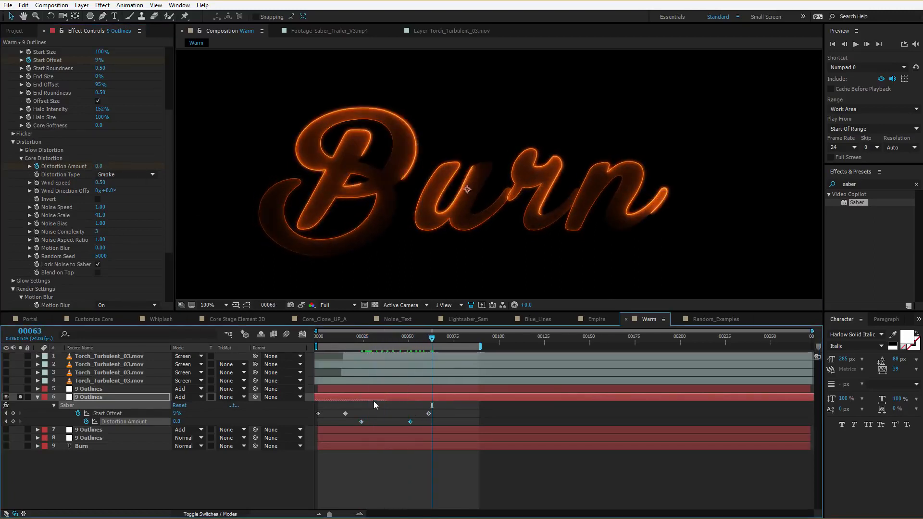
click(360, 421)
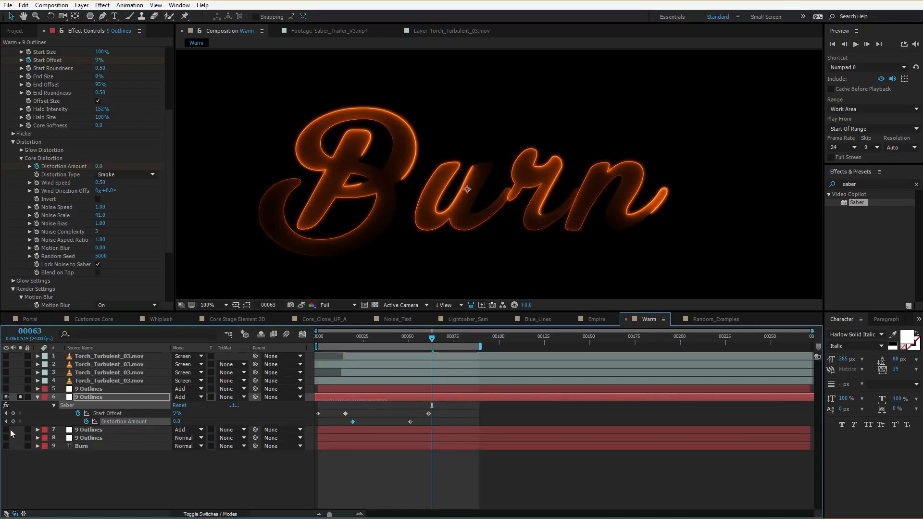
click(5, 390)
click(20, 389)
key(KP_0)
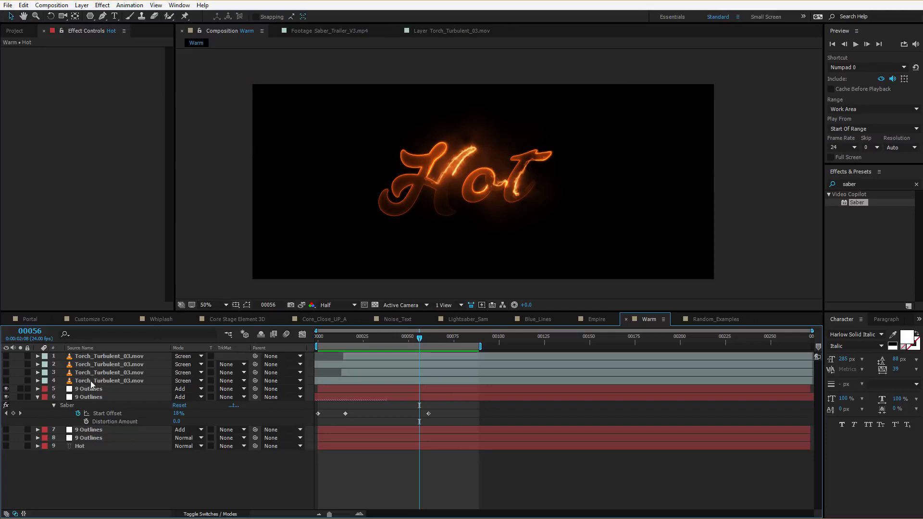
Step: Inspect the masked fire footage of the Torch_Turbulent_03.mov layer in row 2, and return to the Warm composition
double_click(97, 366)
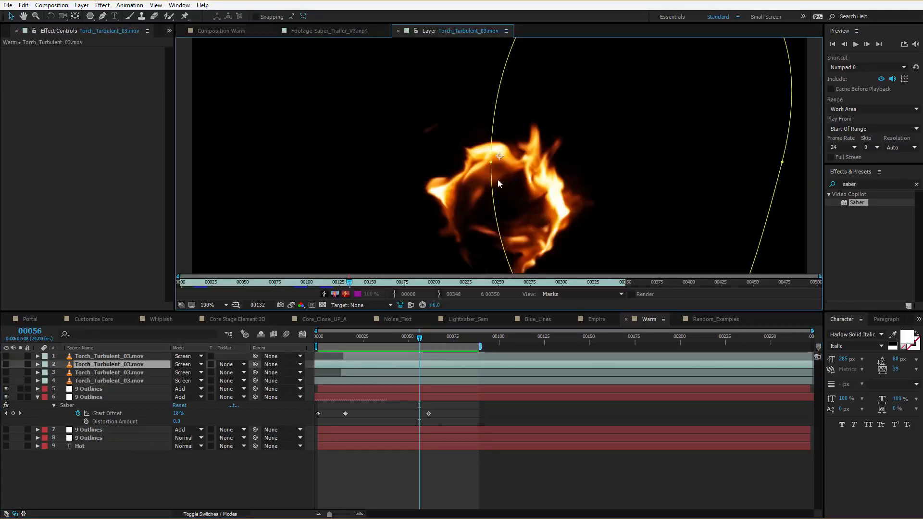
key(comma)
click(218, 31)
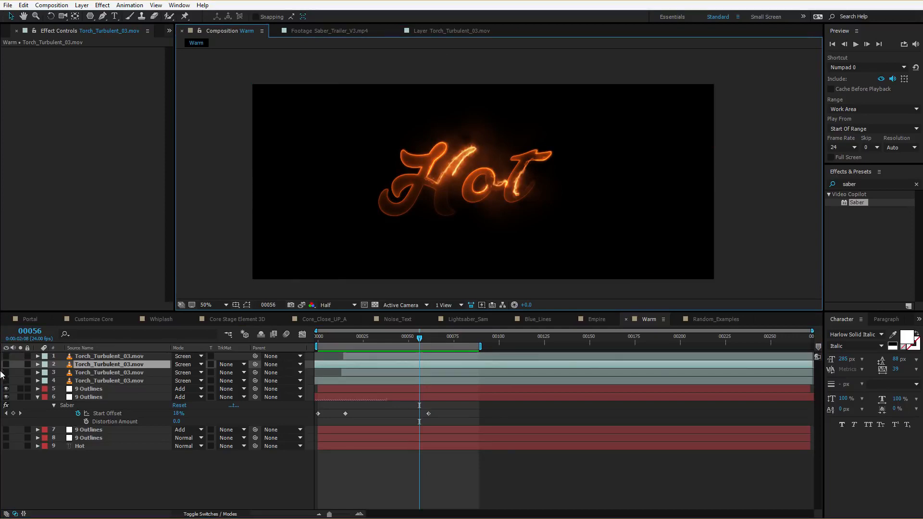
Step: Show the four Torch_Turbulent_03.mov layers, move the row 4 flame onto the upper end of the letter t, and preview
drag(7, 382, 7, 356)
key(period)
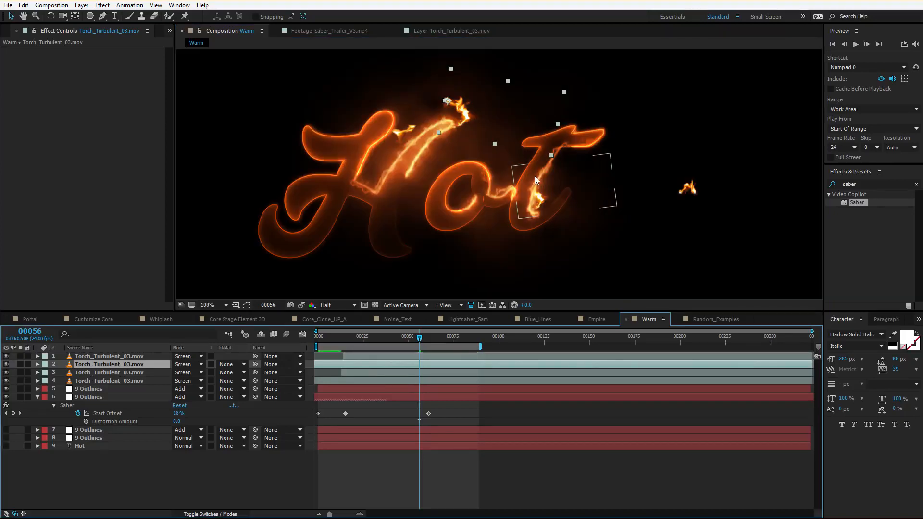
drag(690, 187, 596, 129)
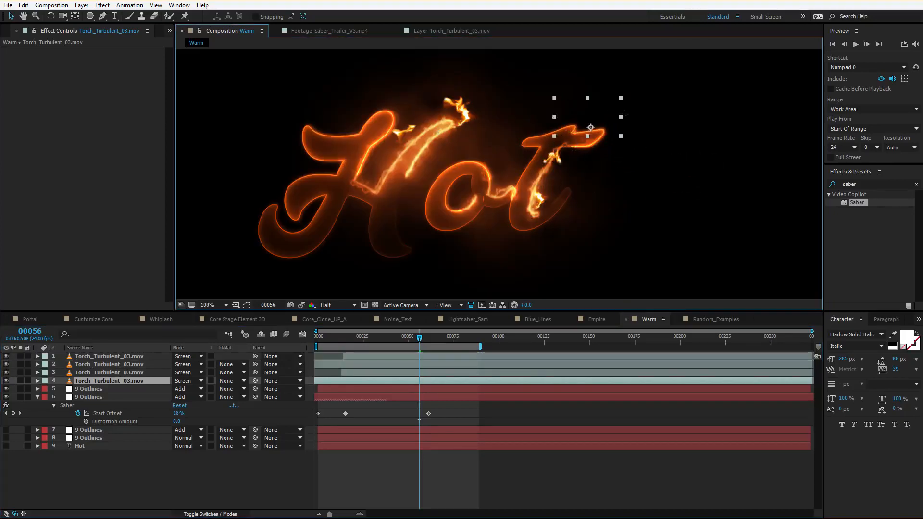
click(460, 119)
key(space)
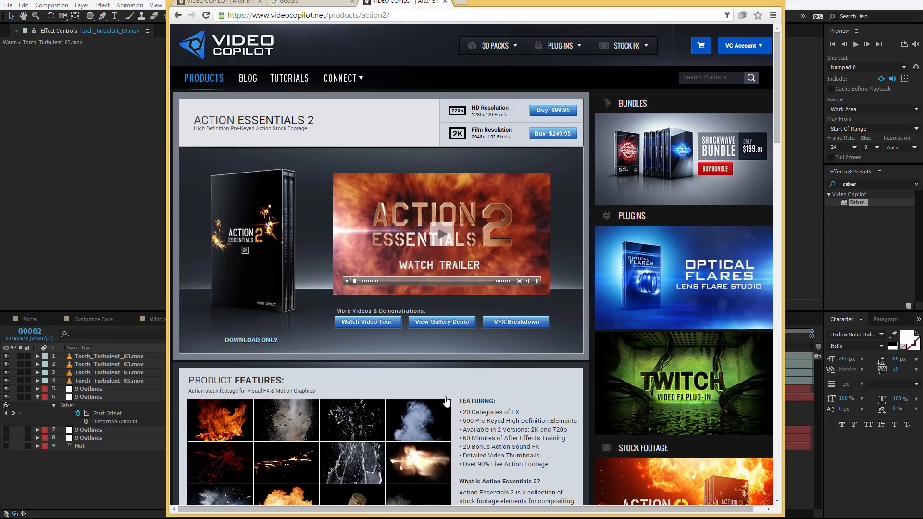
Step: Look over the product features on the Action Essentials 2 web page and return to After Effects
scroll(517, 412, down, 1)
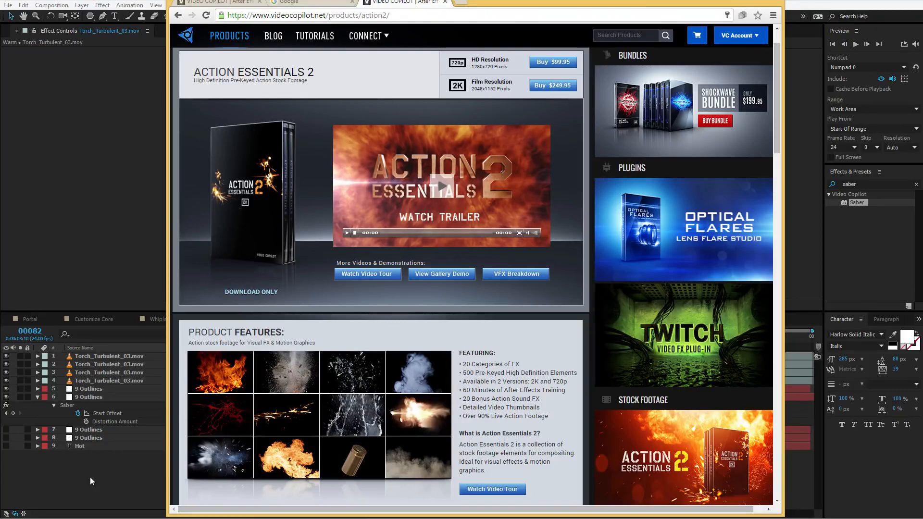
click(72, 480)
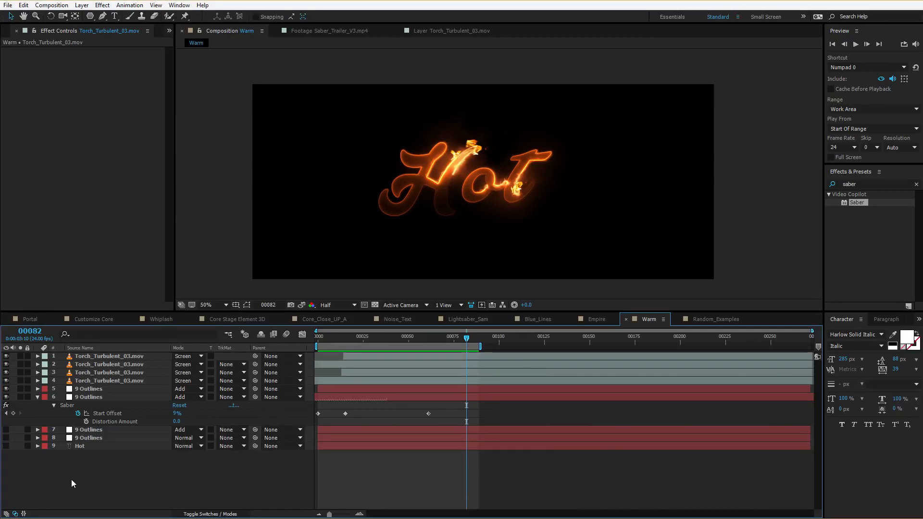
Step: Open FireCracker_01.mov and FireCracker_02.mov from the project's ACTION ESSENTIALS 2 folder and scrub through each clip
click(7, 32)
click(4, 119)
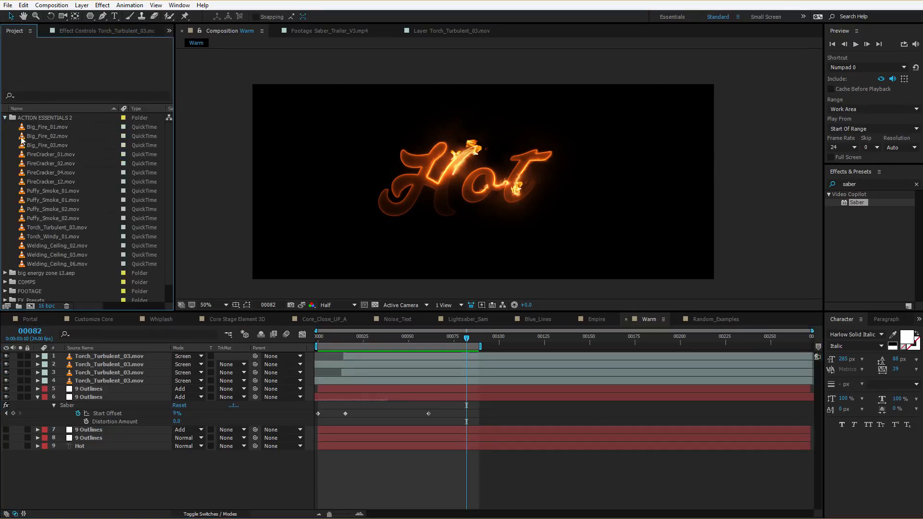
double_click(47, 154)
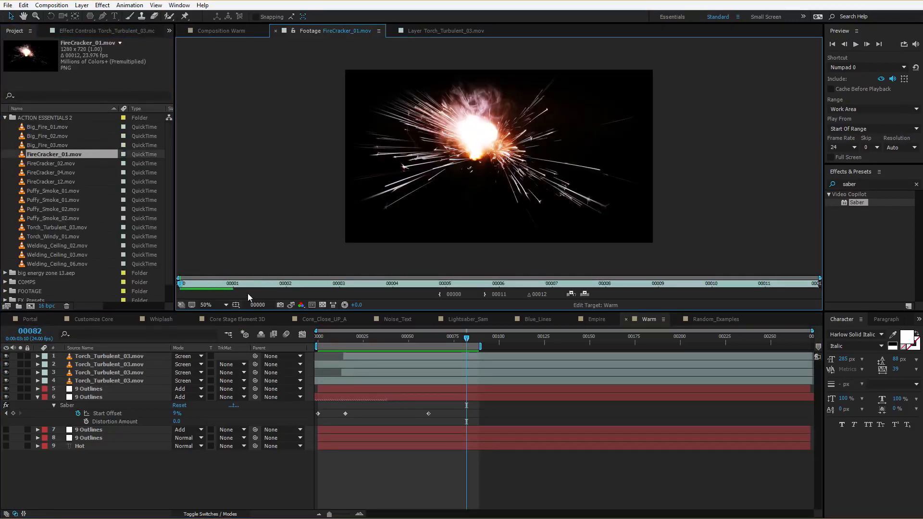
drag(250, 284, 275, 280)
double_click(51, 164)
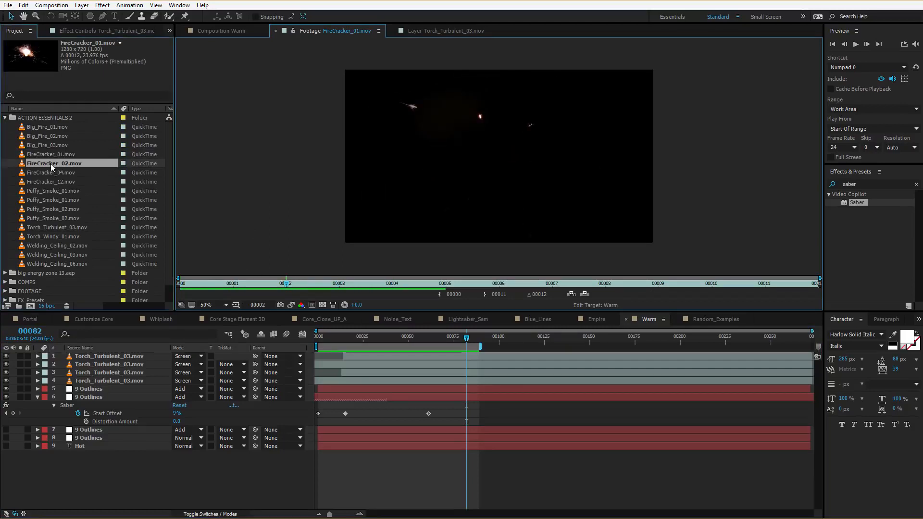
mouse_move(206, 281)
mouse_down()
mouse_move(382, 290)
mouse_move(209, 286)
mouse_up()
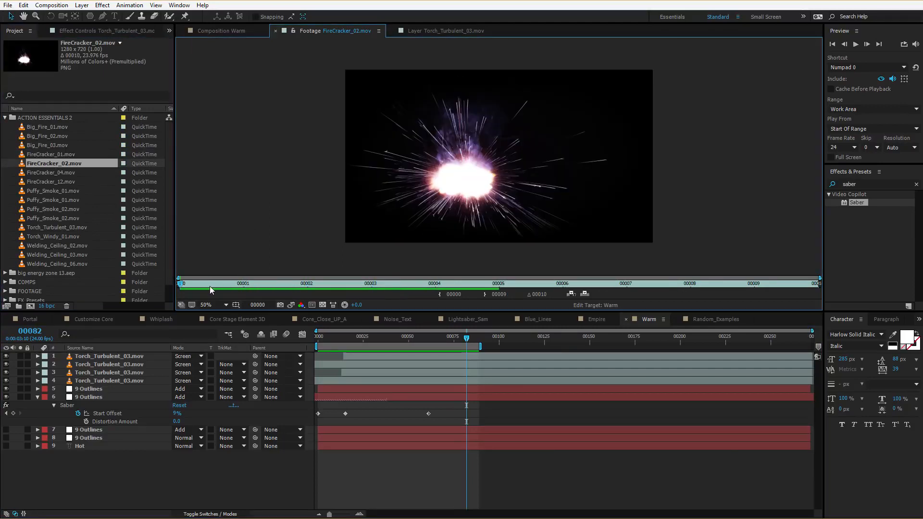
Step: Reopen the FireCracker_01.mov footage and move through the clip to view the spark burst
double_click(51, 154)
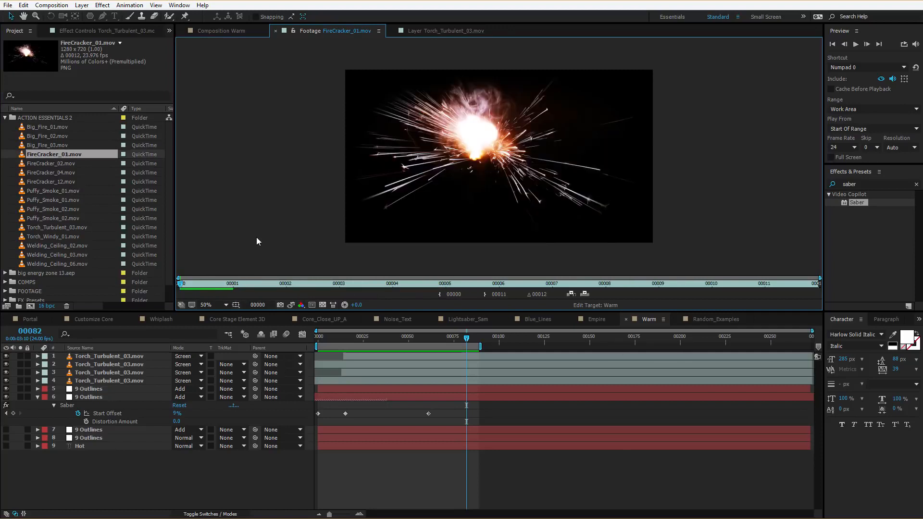
click(247, 284)
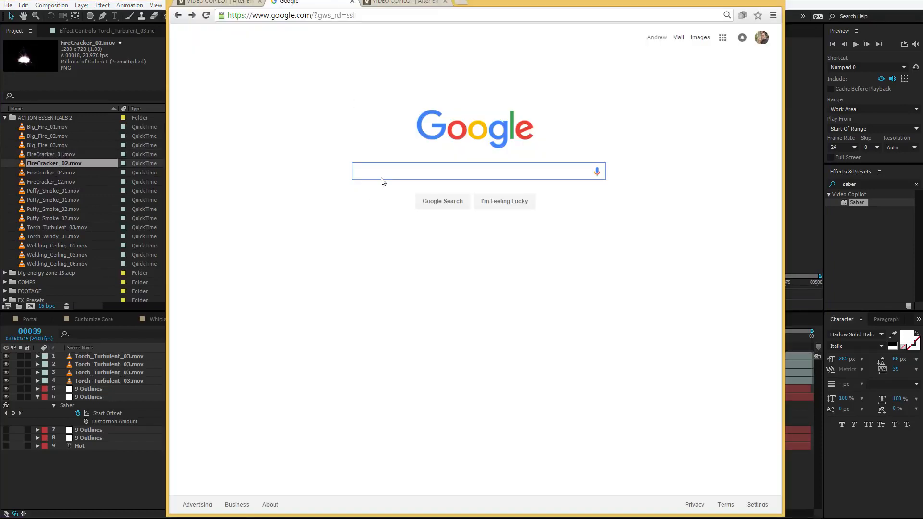
Step: Search Google for "3d sparks tutorial after effects" and open Video Copilot's 3D Sparks Title tutorial page
text(3d sp)
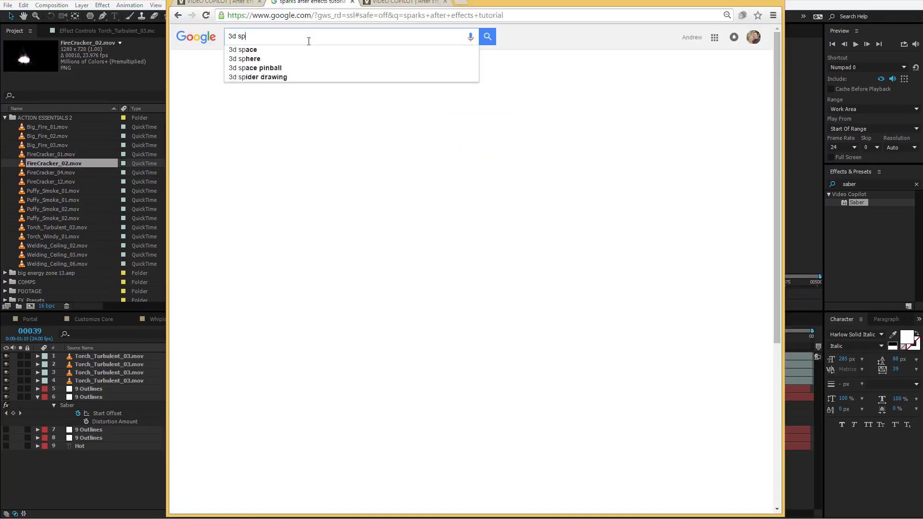
text(arks tutorial after effects)
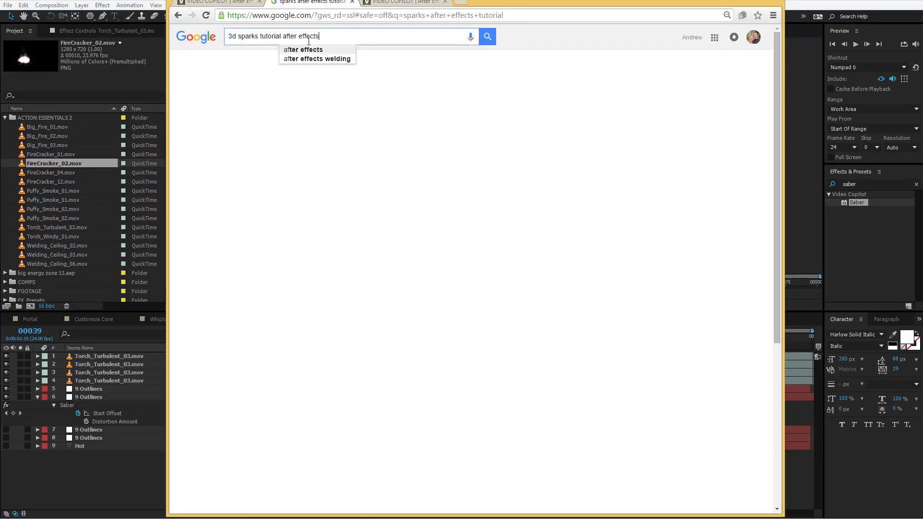
key(Return)
click(367, 103)
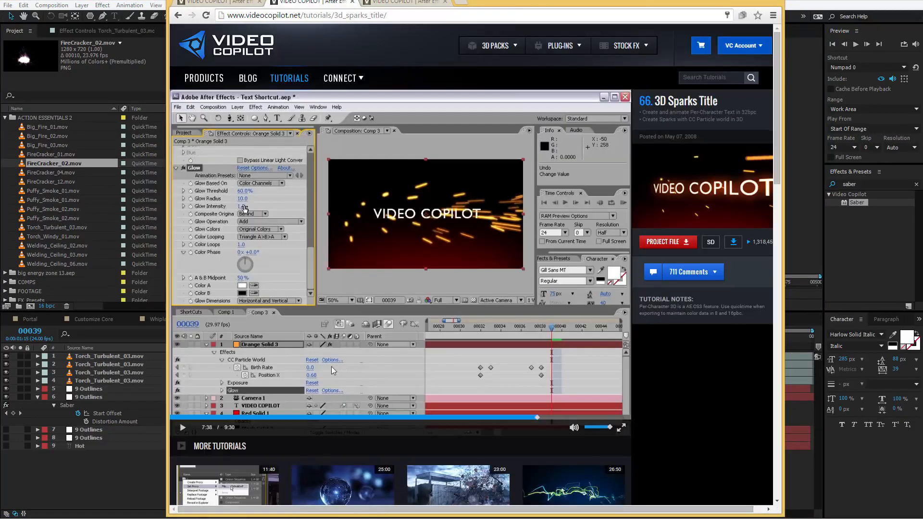
Step: Play a short part of the 3D Sparks Title tutorial video, pause it, and return to After Effects
click(183, 428)
click(181, 429)
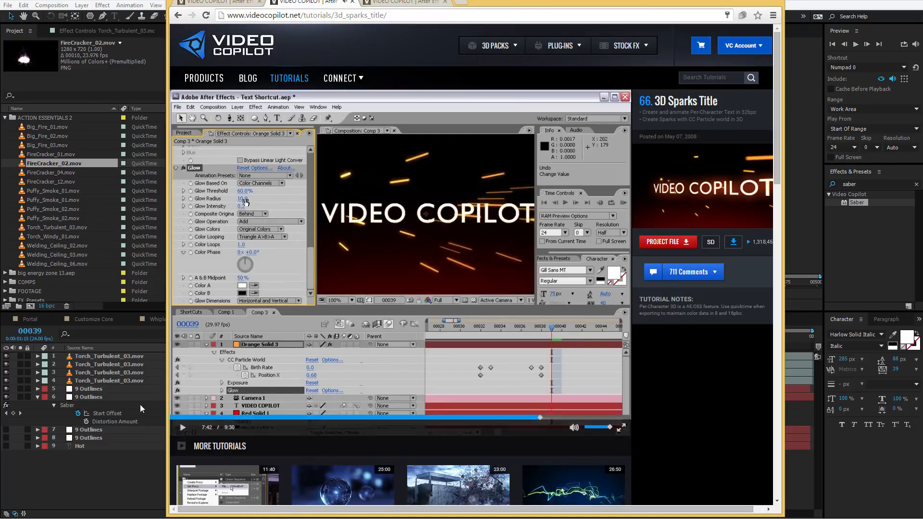
click(95, 461)
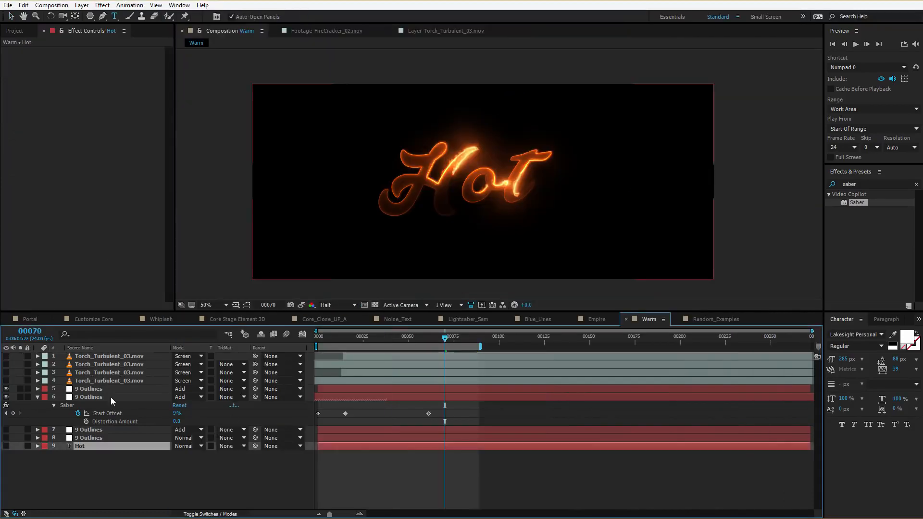
Step: Replace the text of the Hot source layer in the Warm composition with "Longer"
click(81, 389)
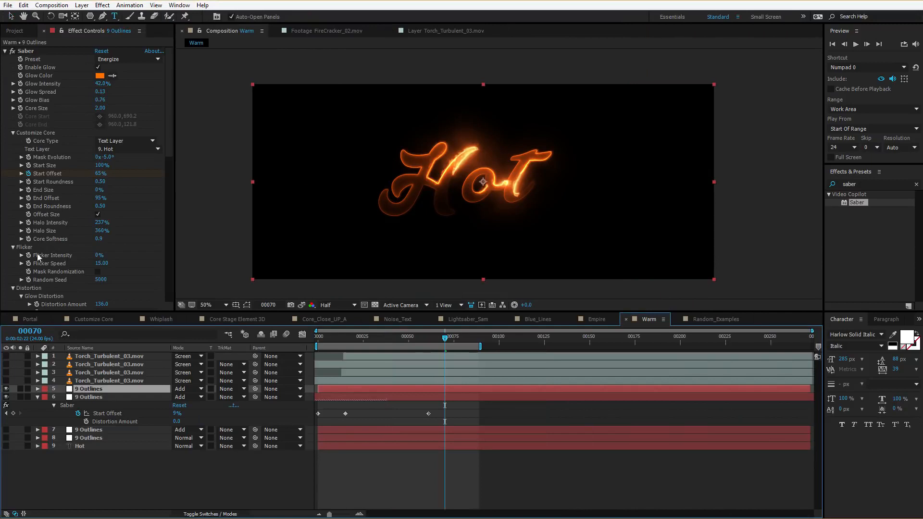
click(84, 447)
double_click(84, 447)
text(Longer)
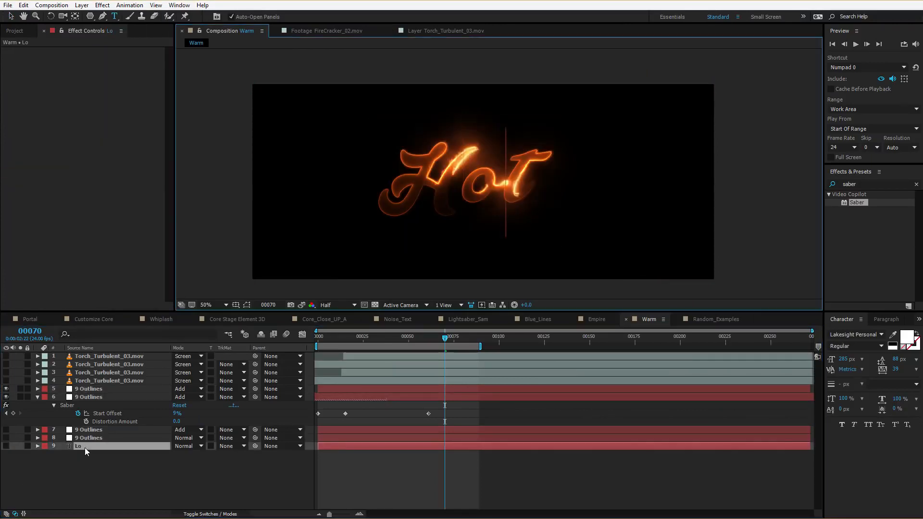
Step: Set Saber's Flicker Intensity to 100% on the 9 Outlines layer in row 5, solo that layer, and preview
click(83, 390)
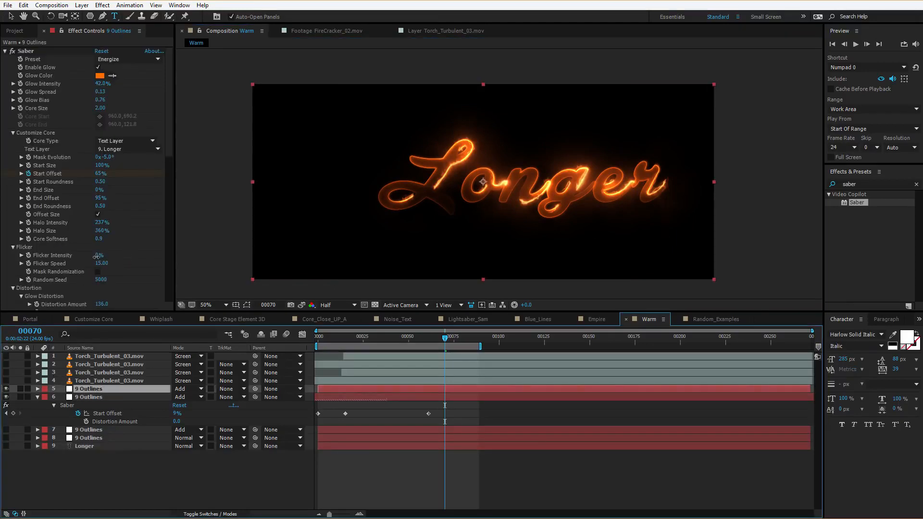
drag(96, 257, 120, 257)
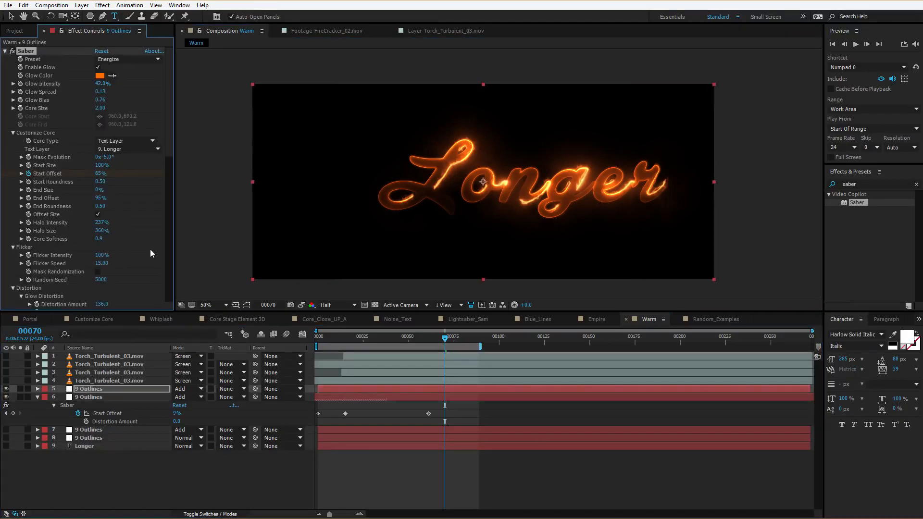
click(21, 388)
key(space)
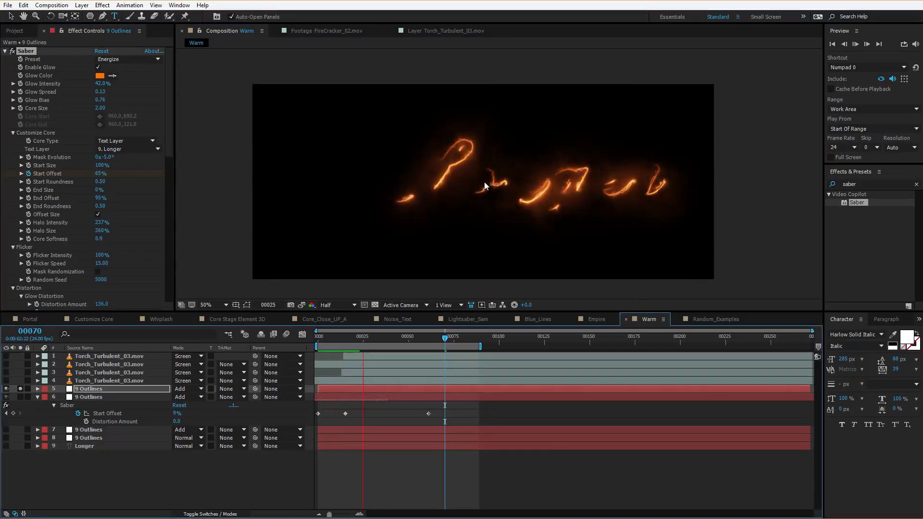
Step: Raise the row 5 layer's Flicker Intensity to 291% and preview the stronger flicker
drag(101, 255, 138, 254)
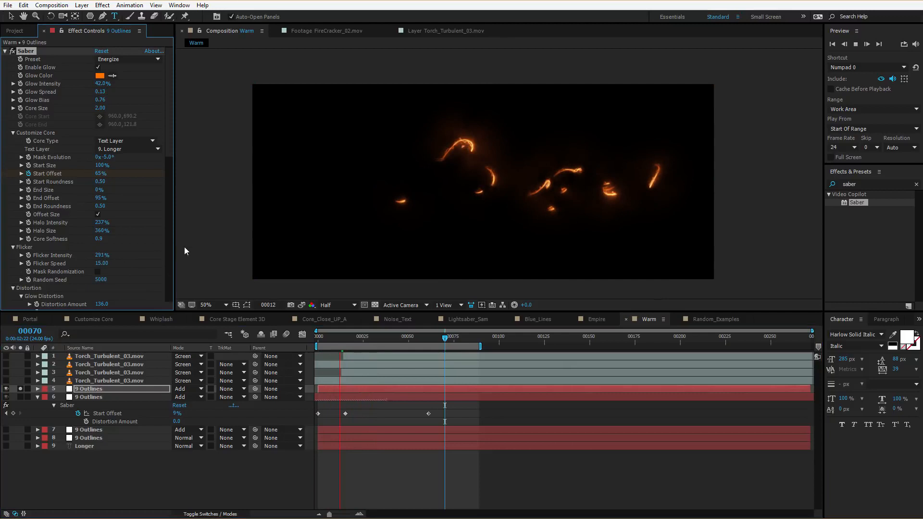
key(space)
key(space)
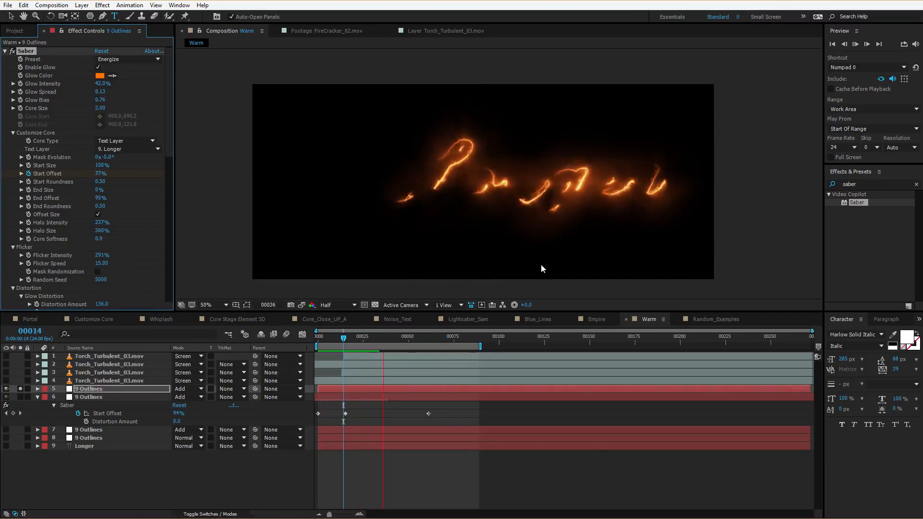
Step: Enable Mask Randomization in the Saber flicker settings and scrub the timeline to compare the letters' flicker
click(393, 338)
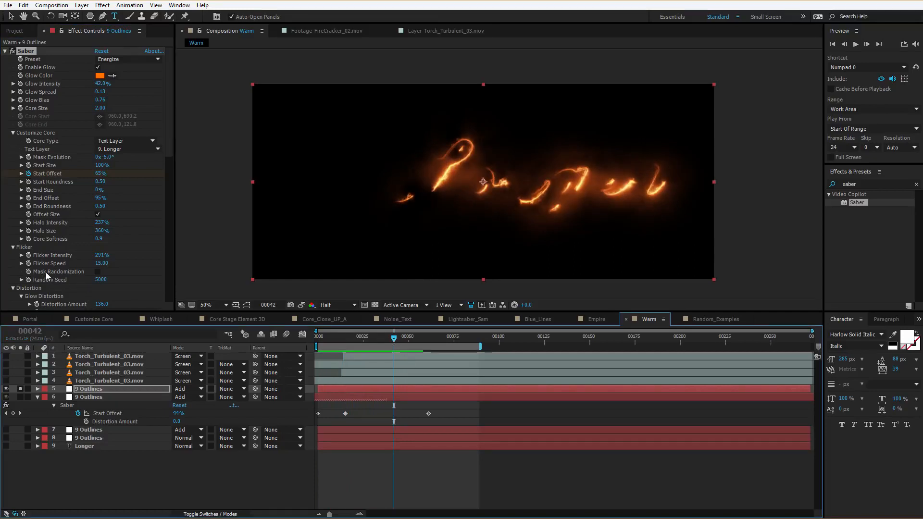
click(97, 271)
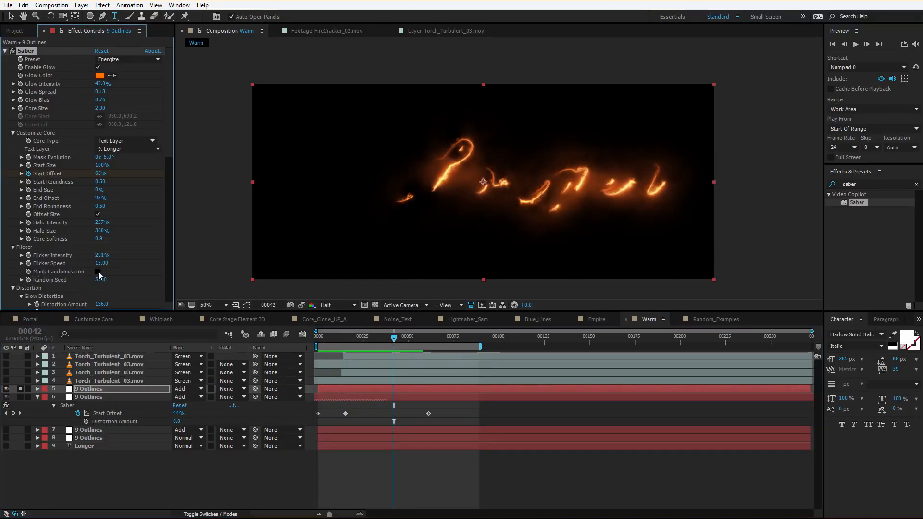
click(391, 346)
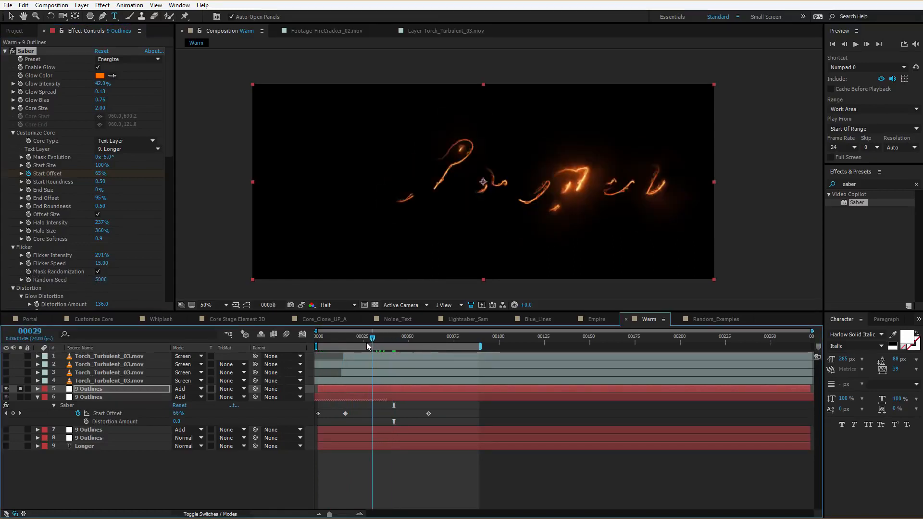
Step: Set the Flicker Intensity to 50% and preview the randomized flicker
click(99, 255)
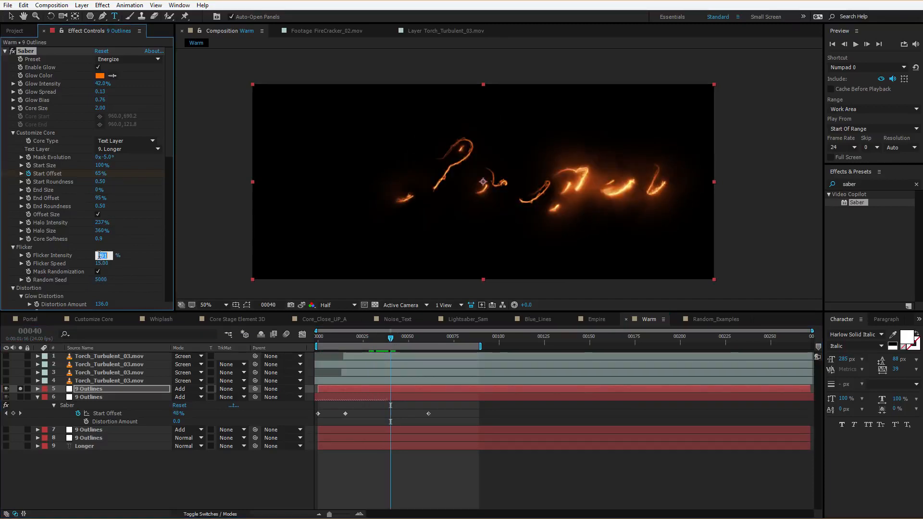
key(Return)
key(KP_0)
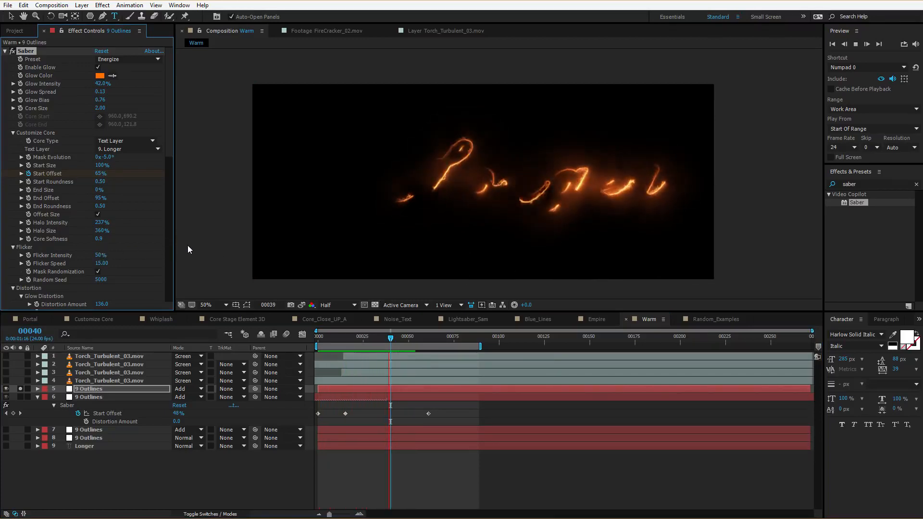
Step: Reduce the Flicker Intensity to 25% and start a preview
key(space)
text(25)
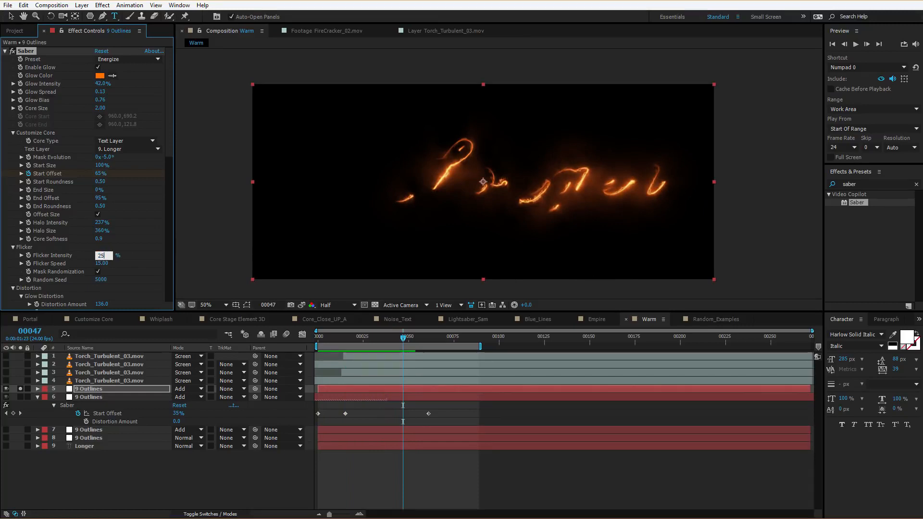
key(Return)
key(space)
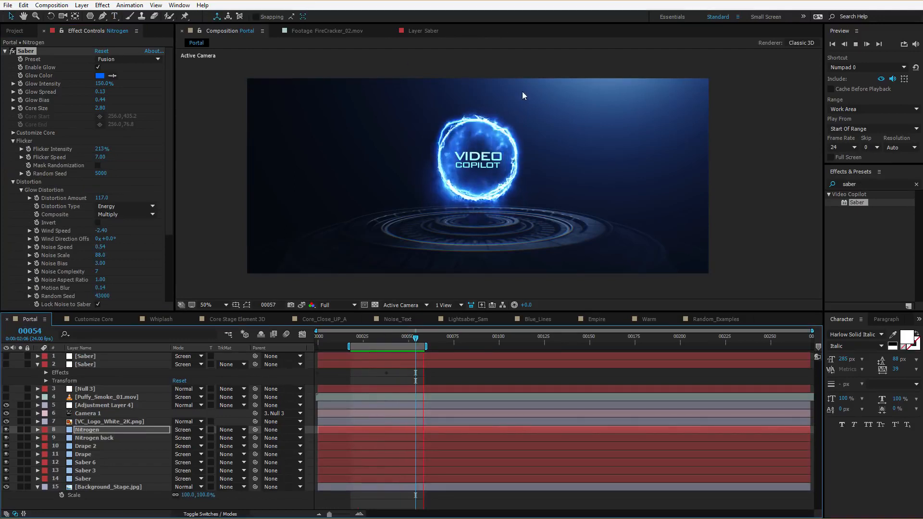
Step: Solo the Nitrogen layer in the Portal composition, preview it, and scrub to around frame 27
key(space)
scroll(492, 172, up, 1)
drag(480, 177, 452, 199)
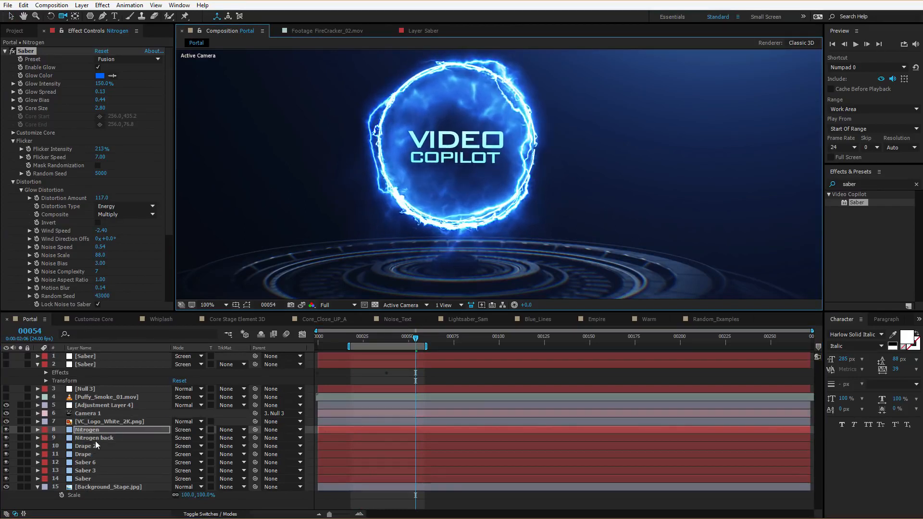
click(21, 430)
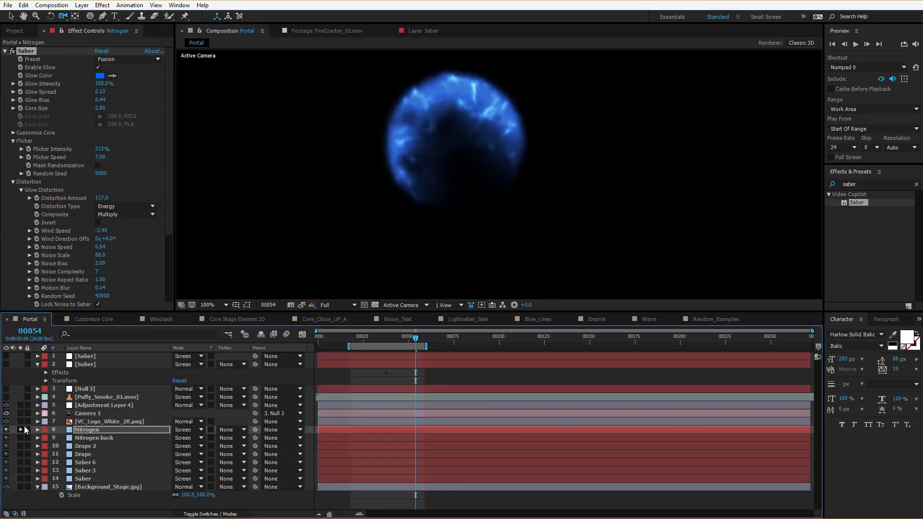
key(space)
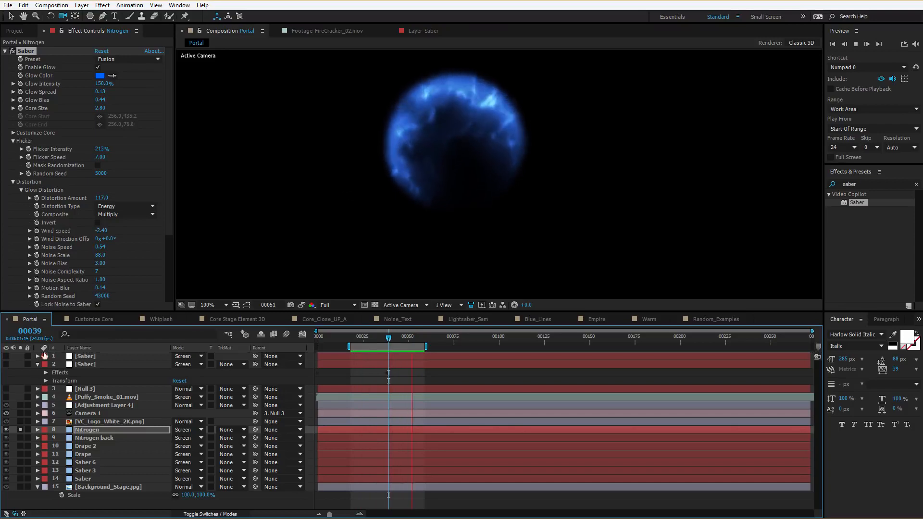
key(space)
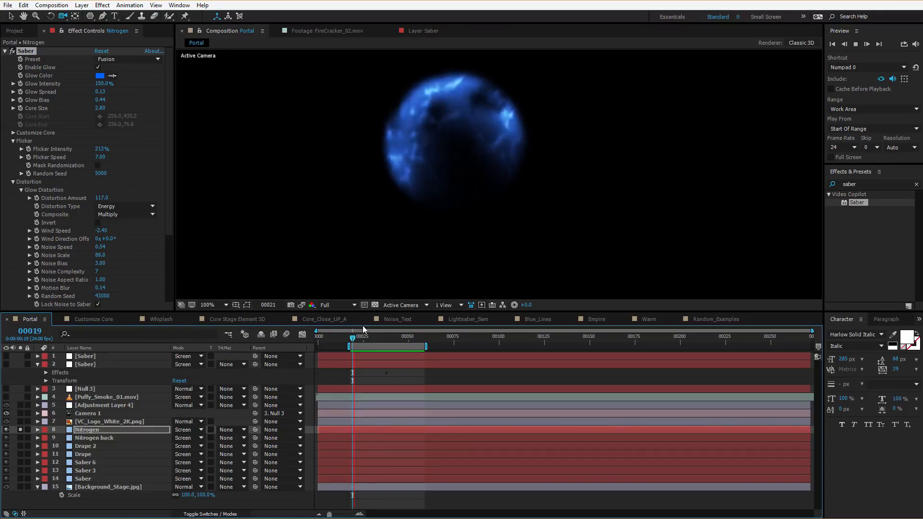
click(361, 336)
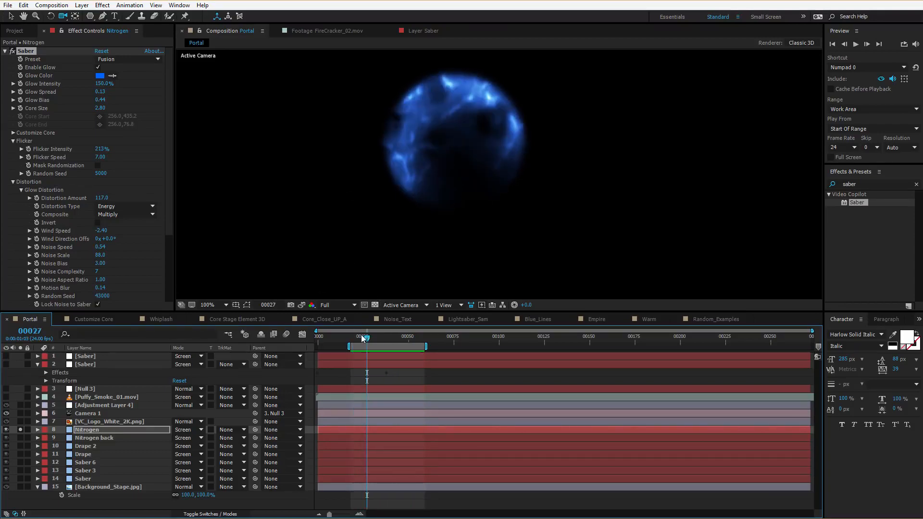
Step: Reveal the Nitrogen layer's Mask 2 properties and set the Mask Expansion to -26 pixels
scroll(170, 210, down, 3)
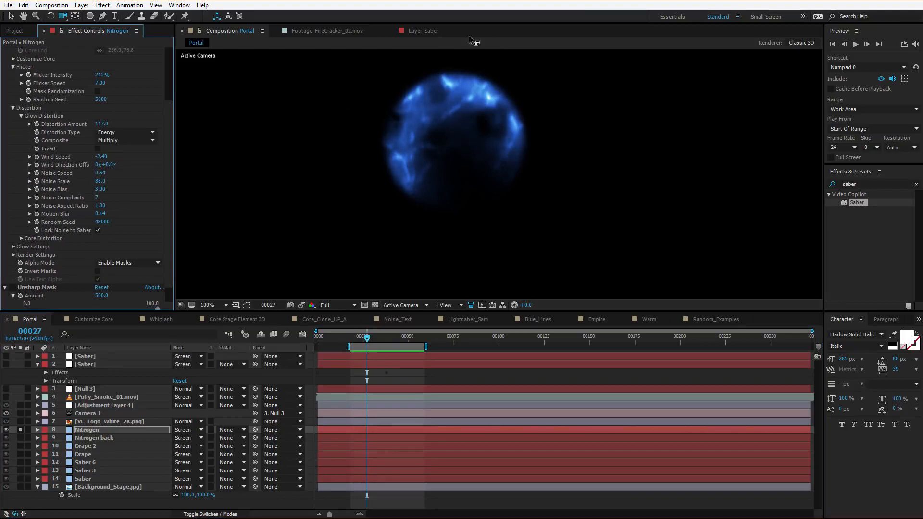
key(m)
key(m)
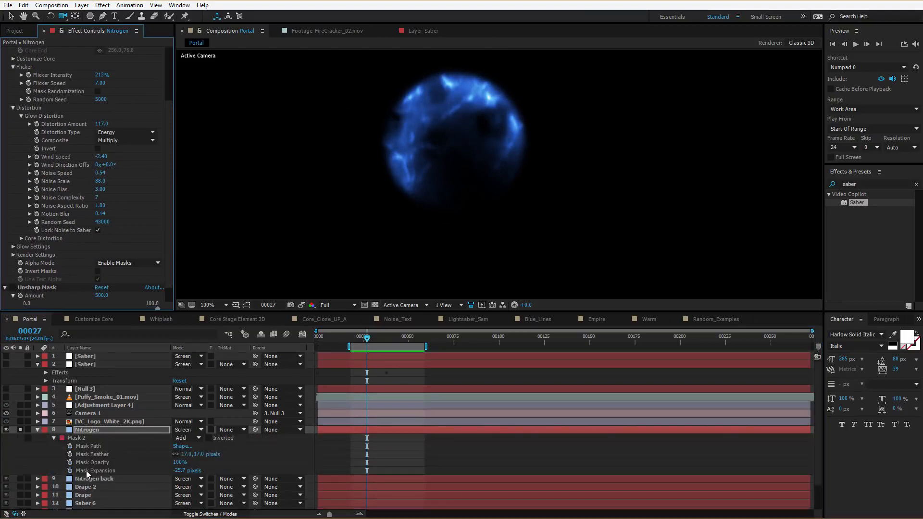
click(182, 470)
text(-26)
key(Return)
Step: Preview the Nitrogen layer together with the soloed Nitrogen back, Drape and Saber ring layers
key(space)
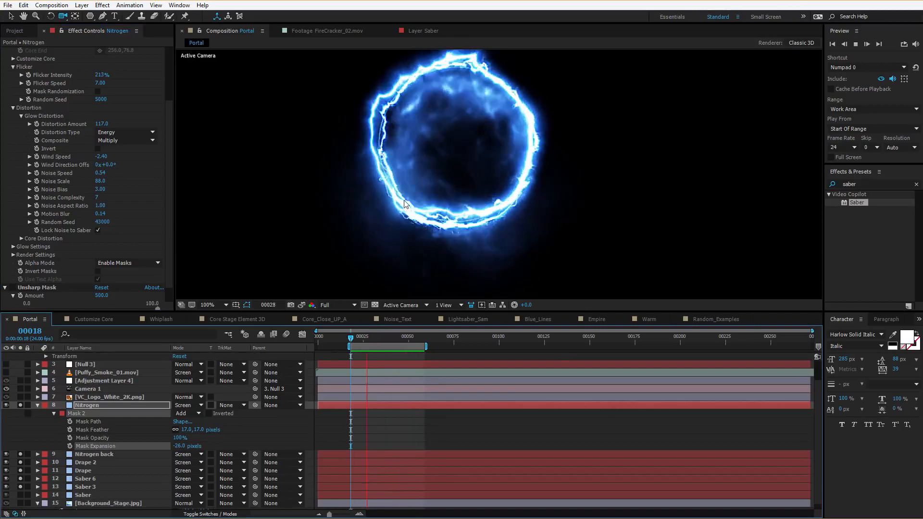
key(space)
click(373, 406)
click(379, 420)
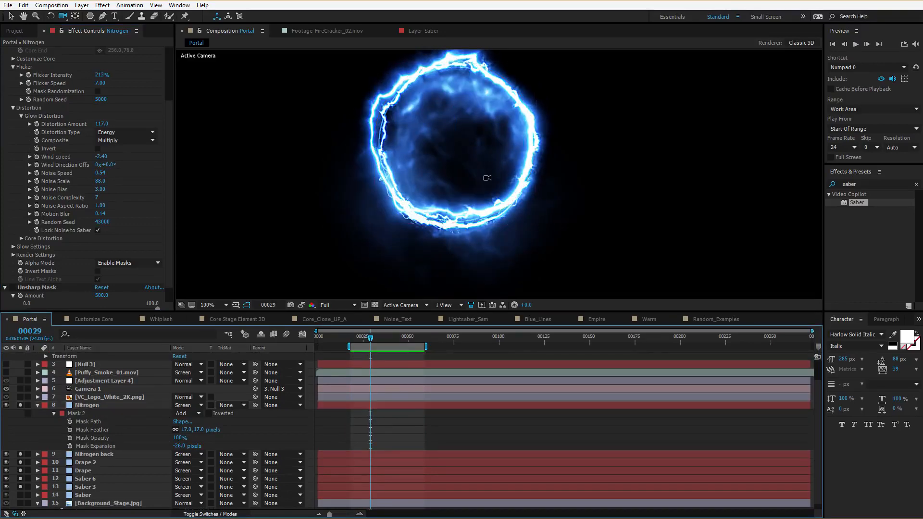
Step: Solo and select the Drape 2 layer, examine its masked arc up close, and move to frame 37
scroll(485, 178, down, 1)
alt+click(21, 462)
click(85, 462)
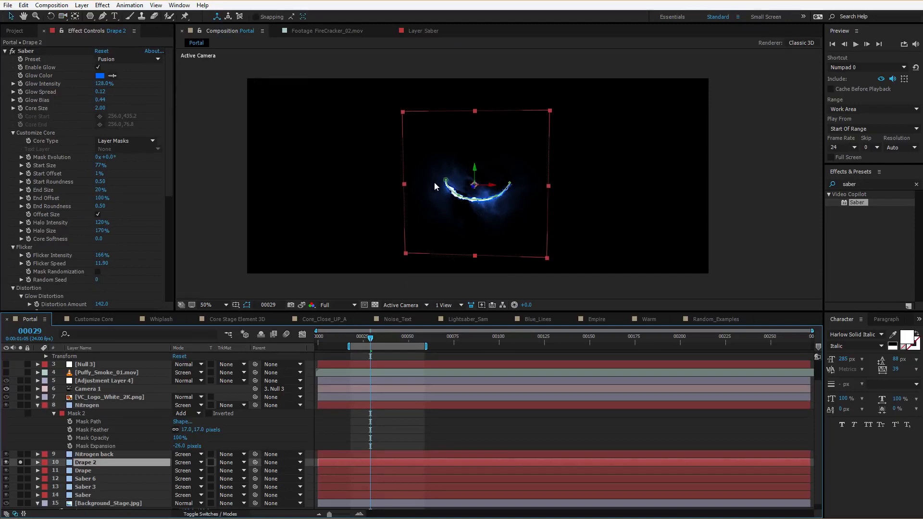
scroll(433, 186, up, 1)
click(402, 214)
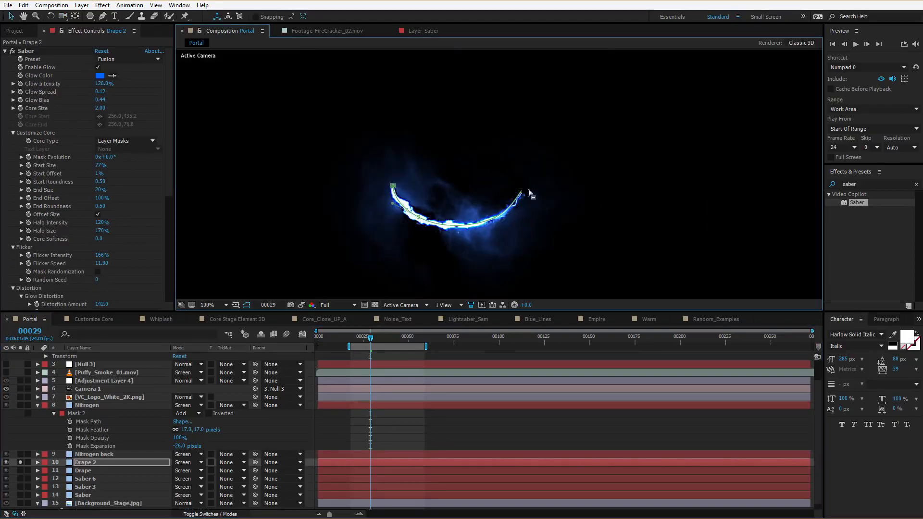
mouse_move(381, 338)
mouse_down()
mouse_move(393, 340)
mouse_move(385, 340)
mouse_up()
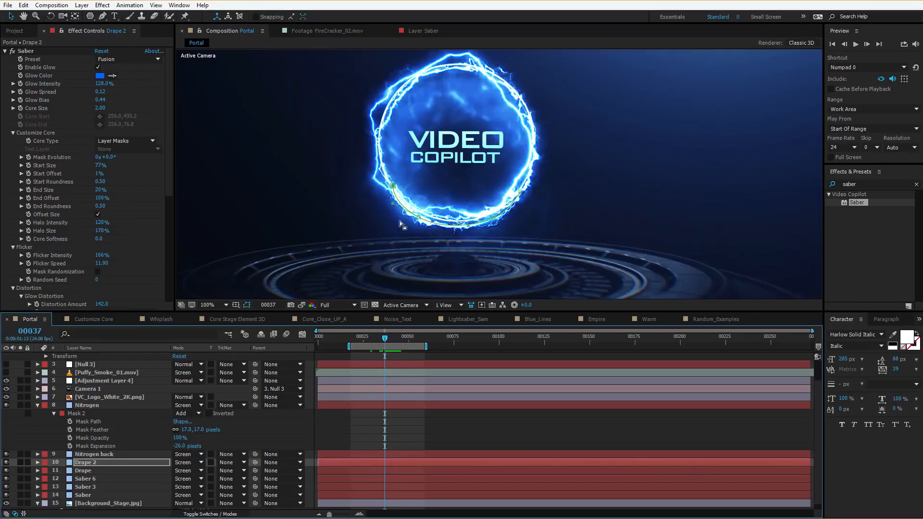
Step: Raise the Drape 2 layer's Saber Glow Intensity to about 191% and run a preview
drag(106, 83, 112, 79)
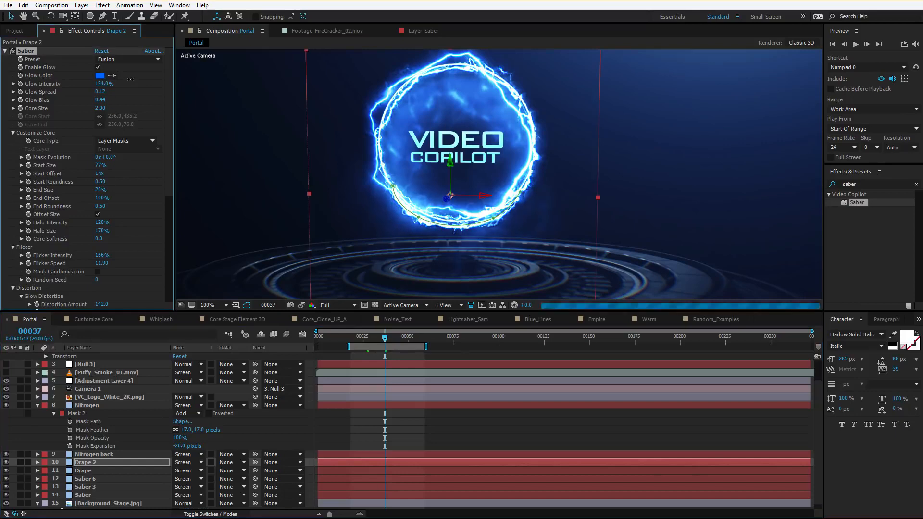
key(KP_0)
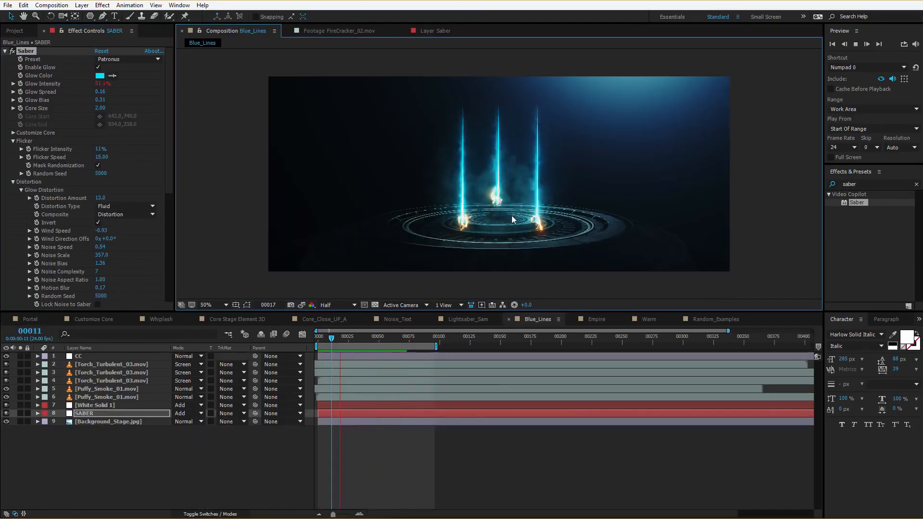
Step: Preview the Blue_Lines composition with the two Puffy_Smoke_01.mov layers soloed, and again with all layers showing
key(space)
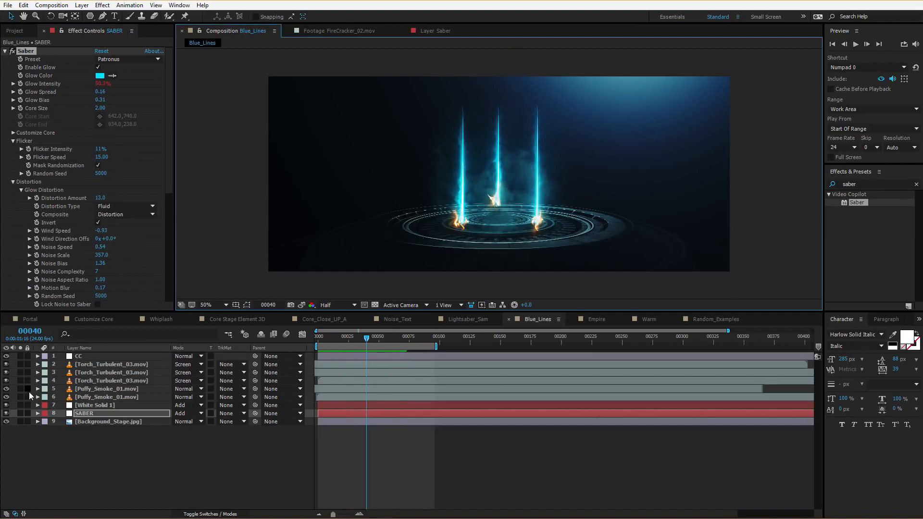
drag(20, 396, 20, 389)
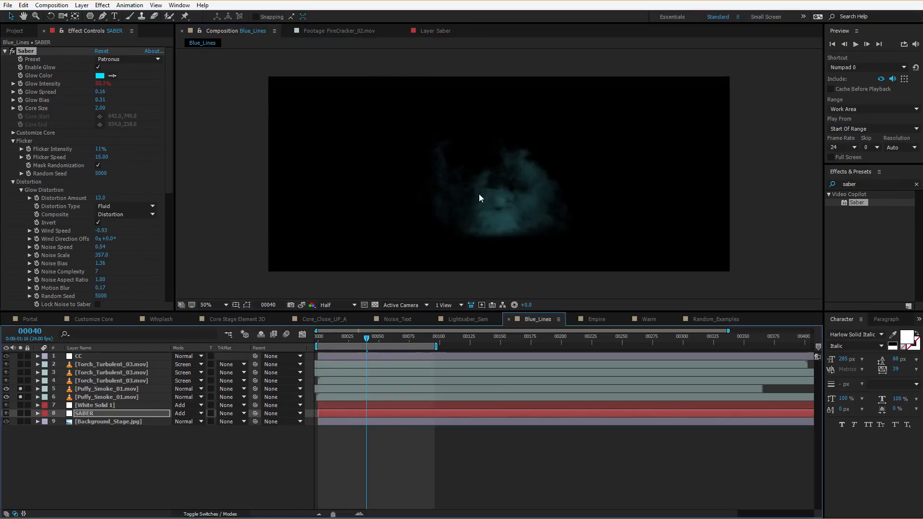
key(space)
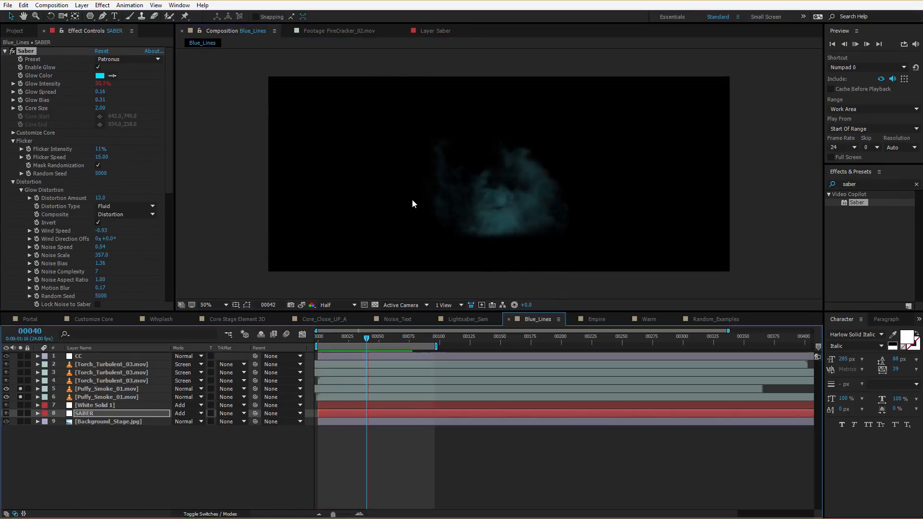
drag(22, 395, 22, 393)
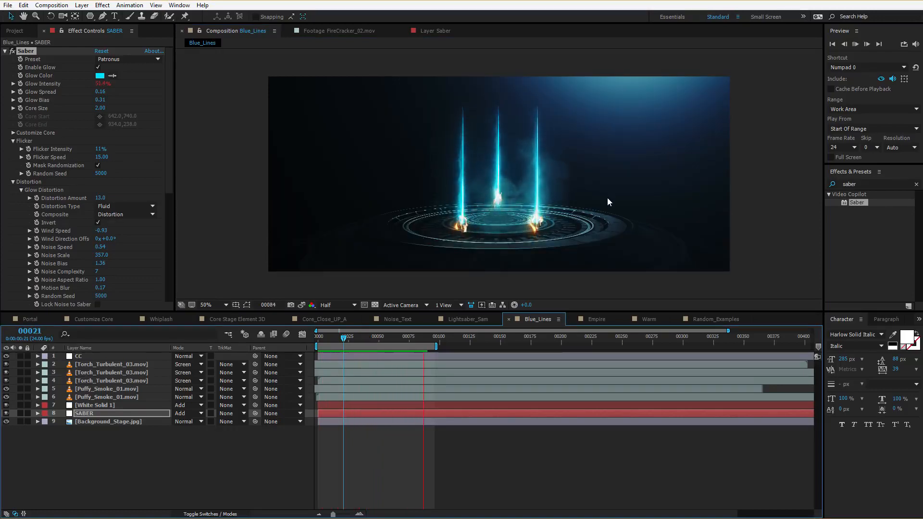
key(space)
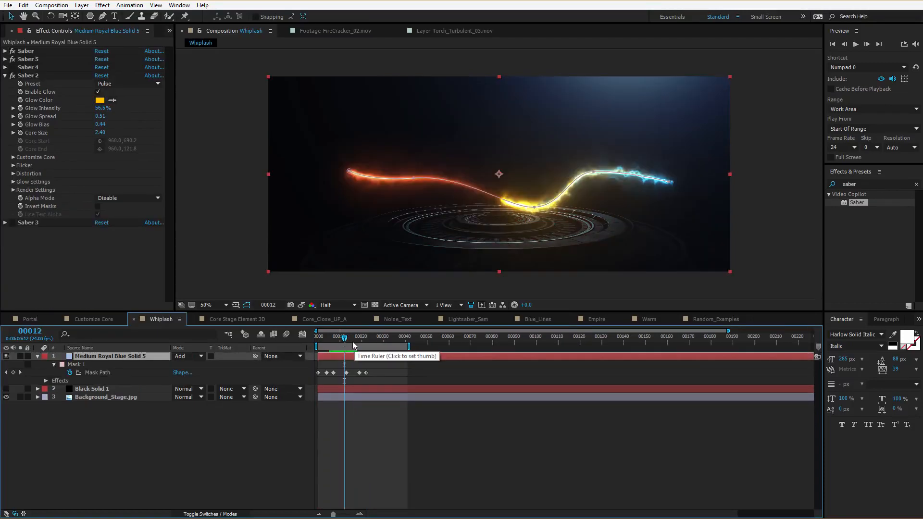
Step: Find the CC Force Motion Blur effect and apply it to the Medium Royal Blue Solid 5 layer at frame 15 of Whiplash
drag(344, 342, 353, 345)
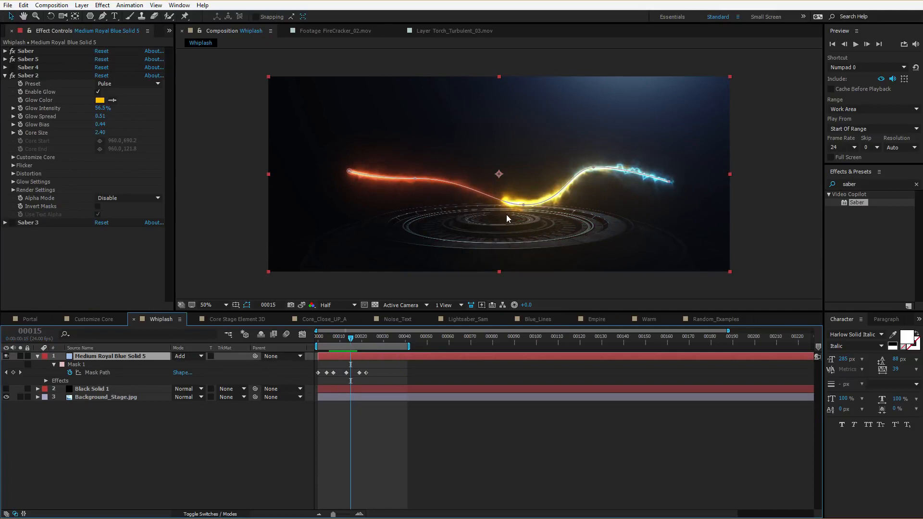
double_click(858, 184)
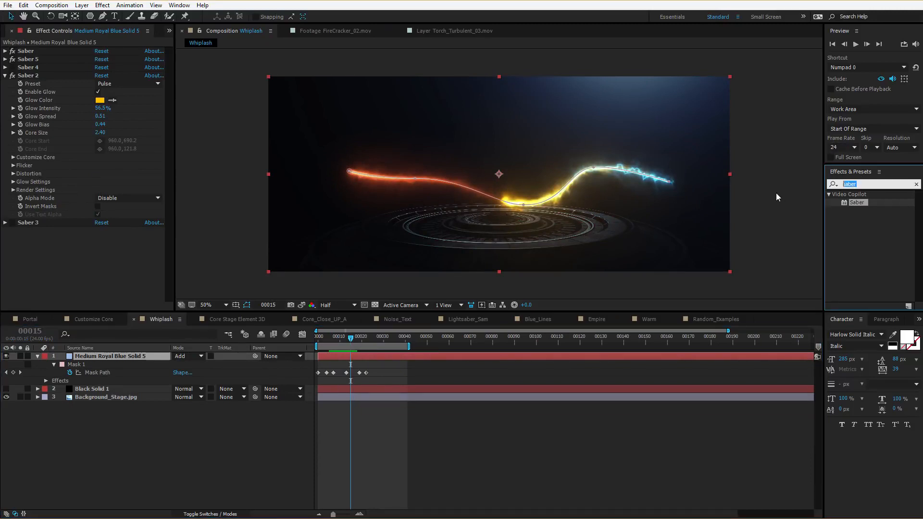
text(forc)
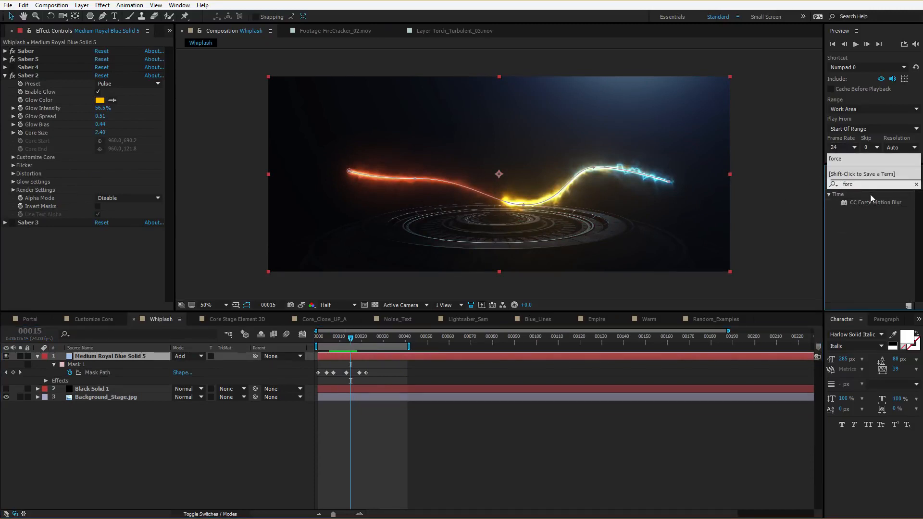
click(867, 203)
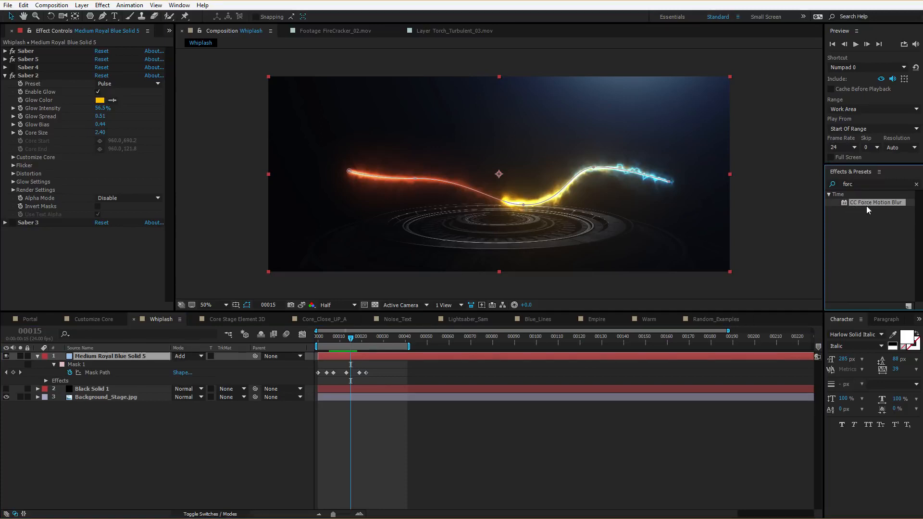
drag(866, 206, 82, 259)
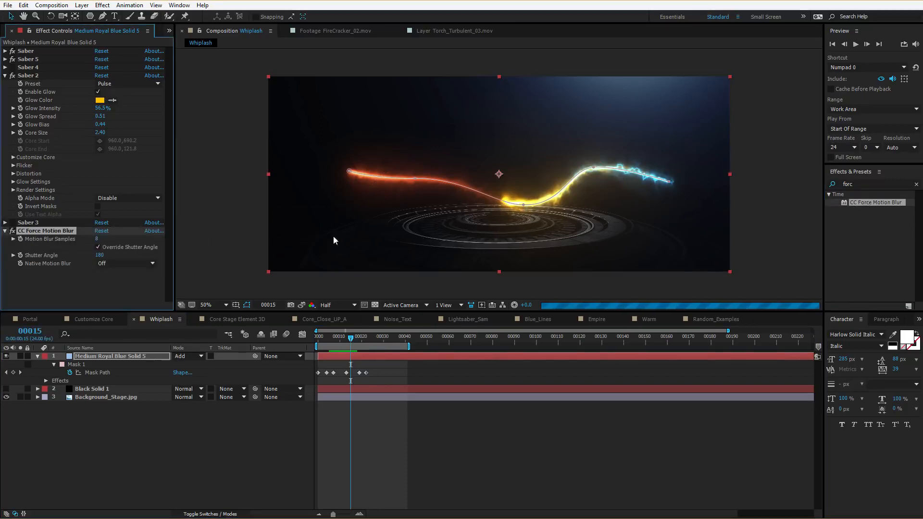
Step: Set the Whiplash work area to start at frame 7 and end near the last Mask Path keyframe
key(slash)
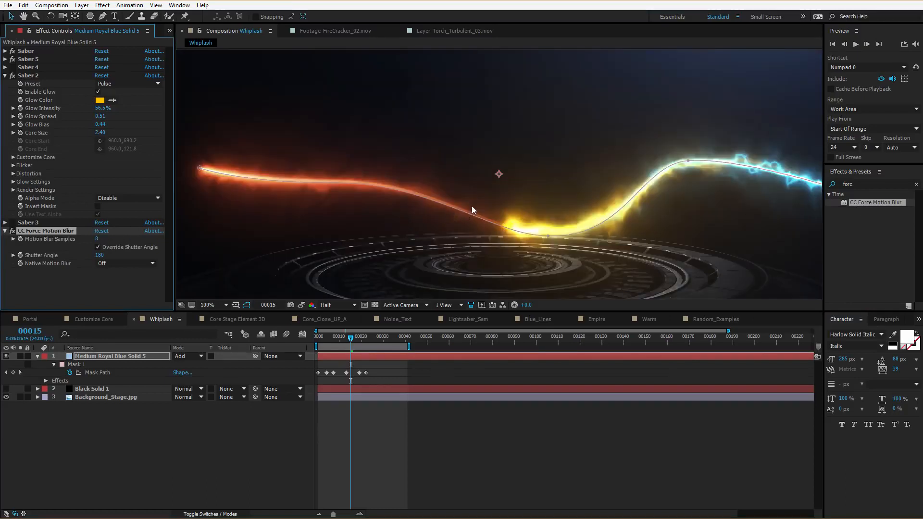
click(332, 337)
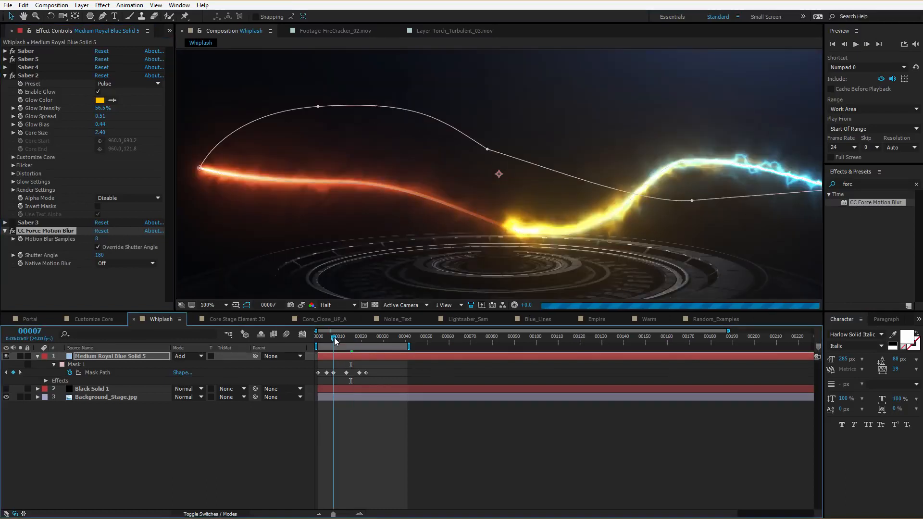
key(b)
click(368, 338)
key(n)
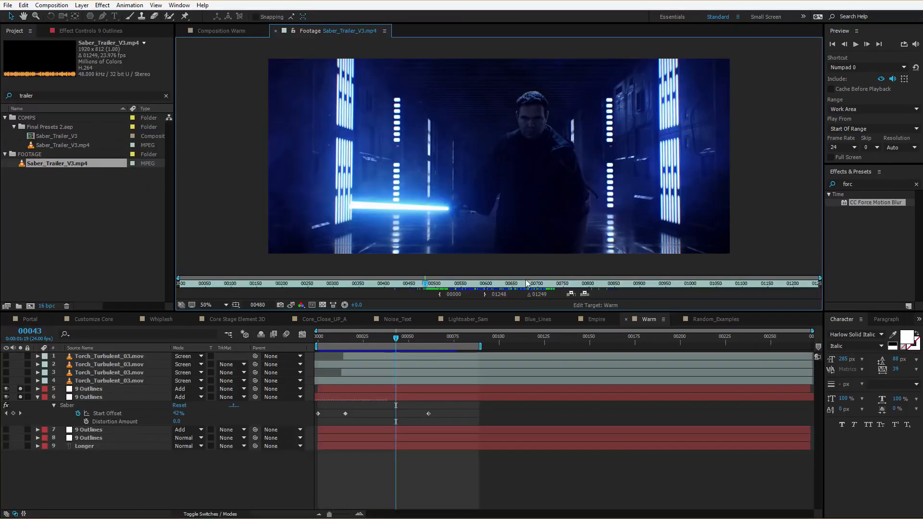
Step: Scrub the lightsaber shot in Saber_Trailer_V3.mp4 and the Sam_Fighting.mov shot in the Lightsaber_Sam composition, stopping at frame 578
drag(430, 287, 426, 284)
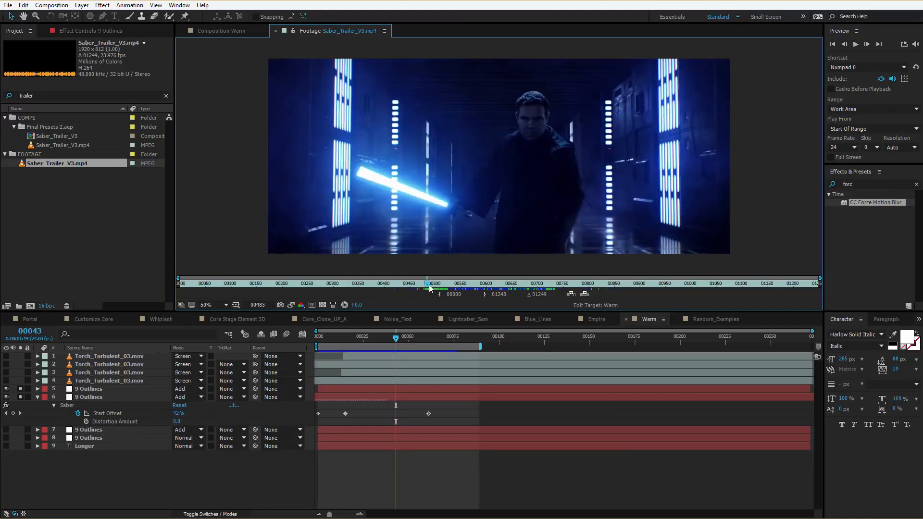
click(484, 320)
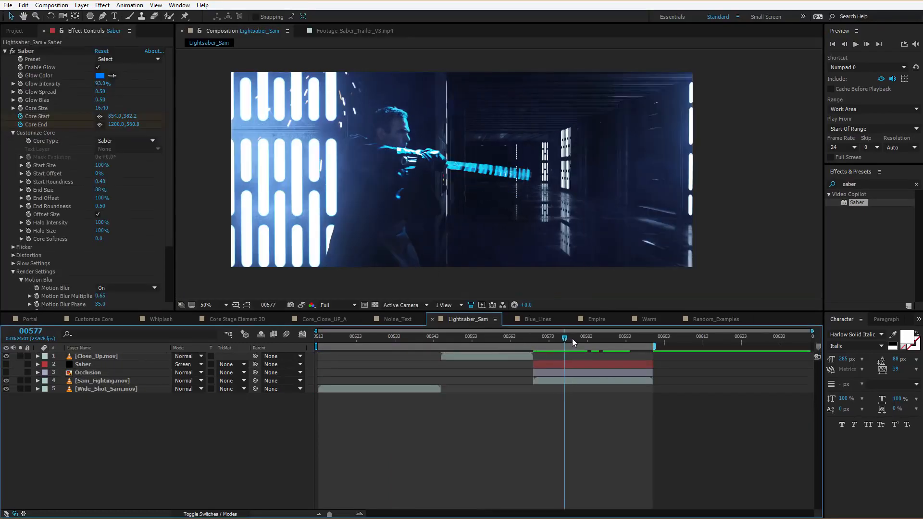
mouse_move(566, 349)
mouse_down()
mouse_move(603, 349)
mouse_move(551, 349)
mouse_move(603, 350)
mouse_move(567, 360)
mouse_up()
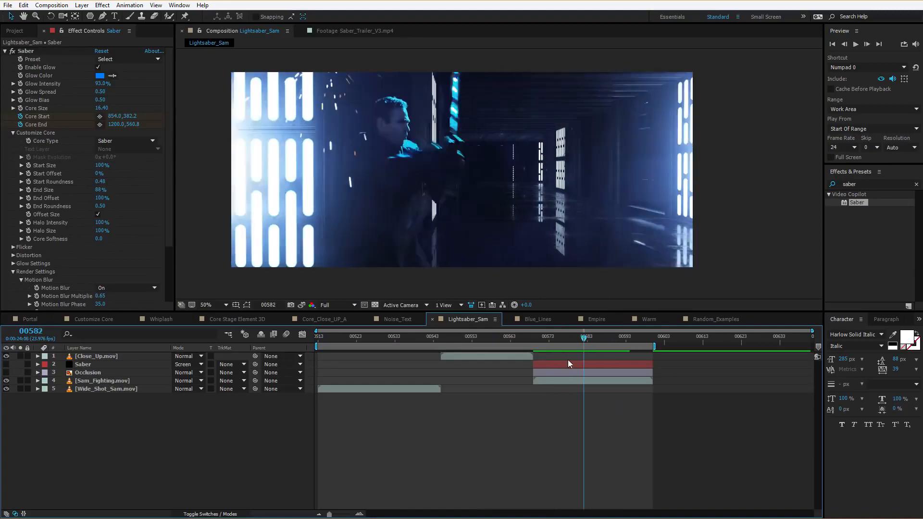
Step: Create a white solid layer sized to the Lightsaber_Sam composition, 1920 by 812 pixels
click(81, 5)
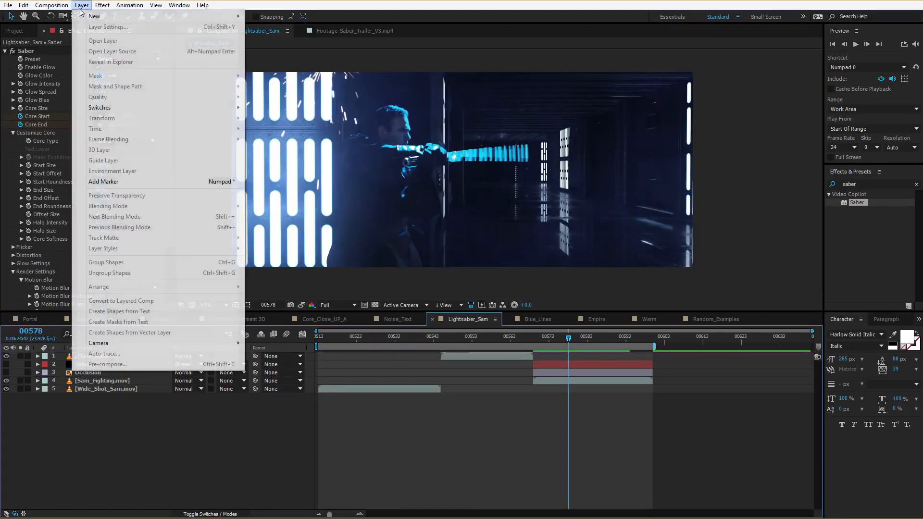
mouse_move(89, 14)
click(269, 25)
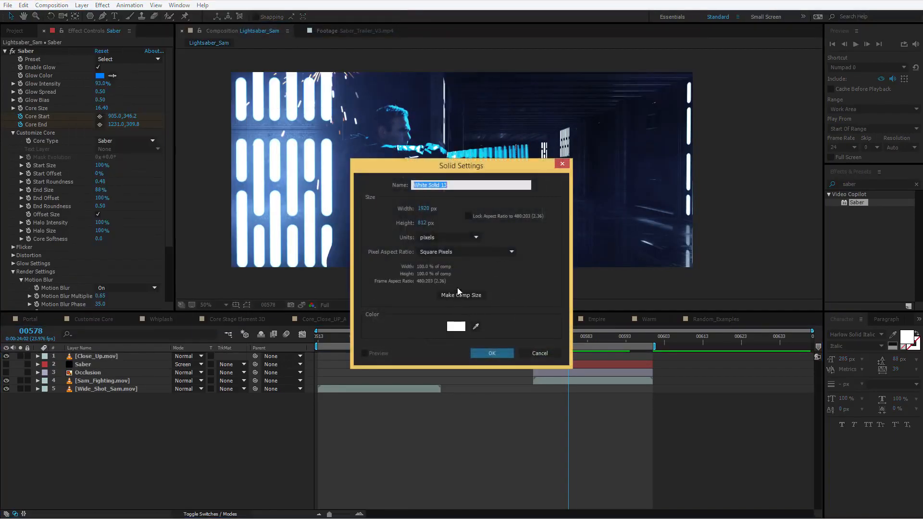
click(462, 295)
click(499, 355)
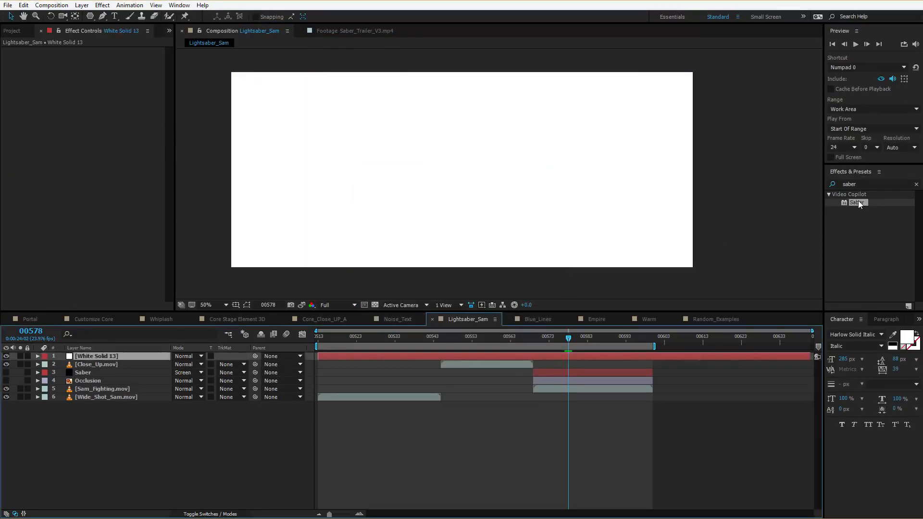
Step: Apply the Saber effect to the white solid and set the layer's blending mode to Screen
drag(859, 204, 514, 179)
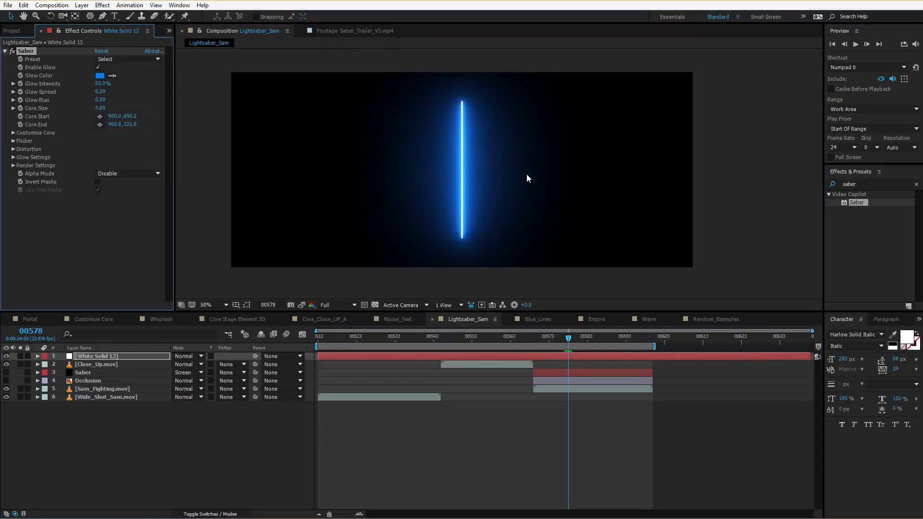
click(186, 356)
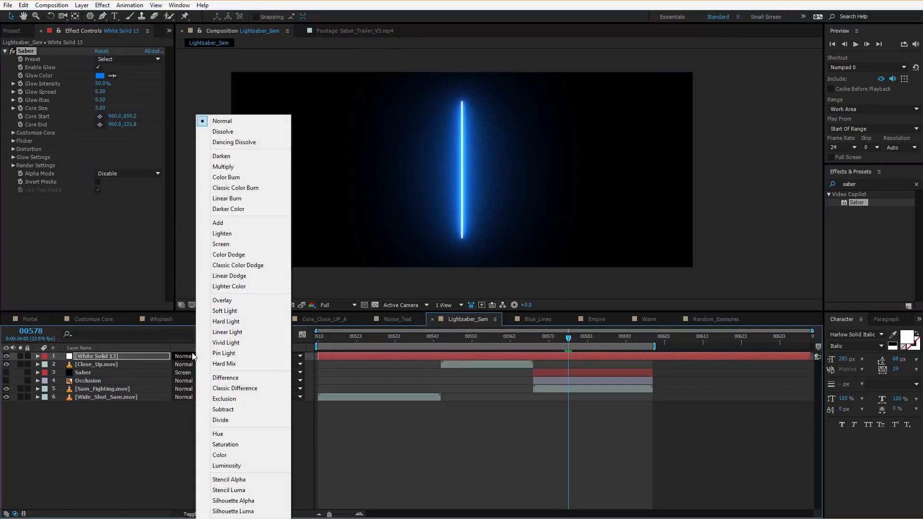
click(226, 244)
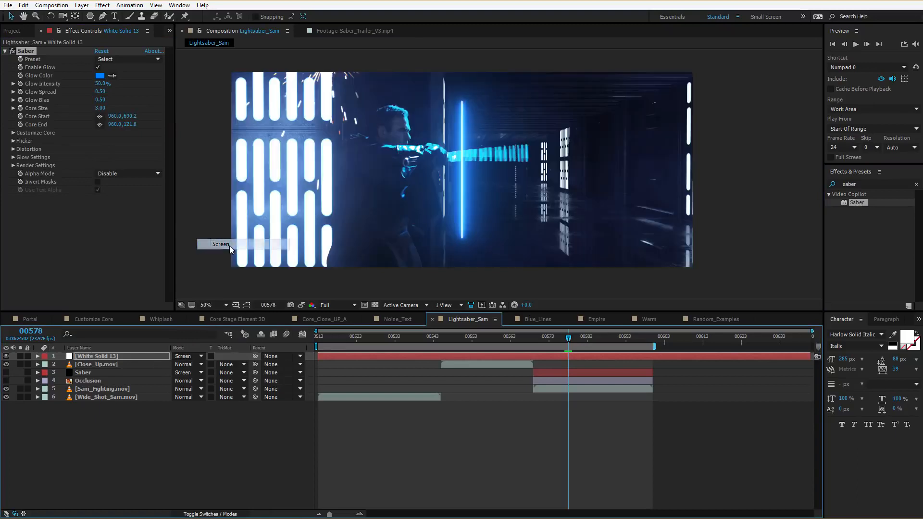
Step: Show the Saber control points and place Core Start at the hilt (902, 346.2) and Core End at the prop blade's tip (1224, 315.8)
click(23, 52)
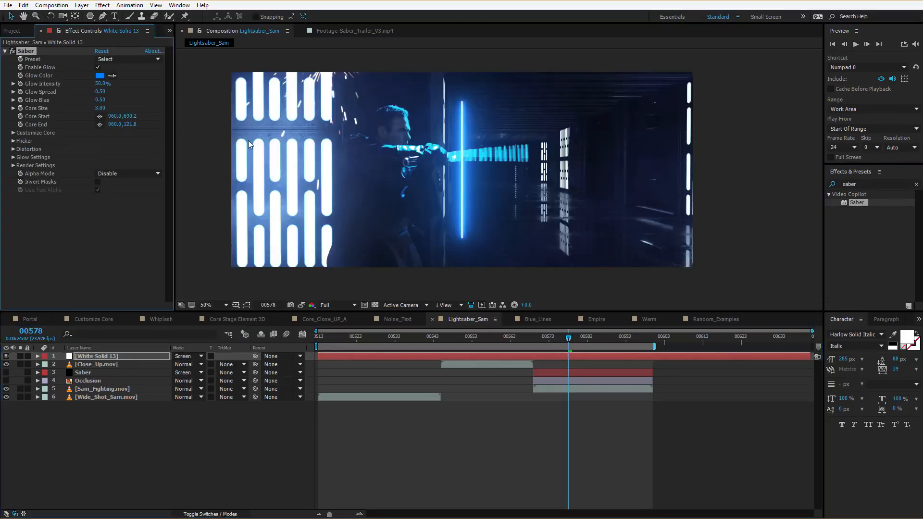
key(ctrl+shift+h)
key(ctrl+shift+h)
key(ctrl+shift+h)
key(ctrl+shift+h)
key(ctrl+shift+h)
key(ctrl+shift+h)
drag(460, 237, 449, 156)
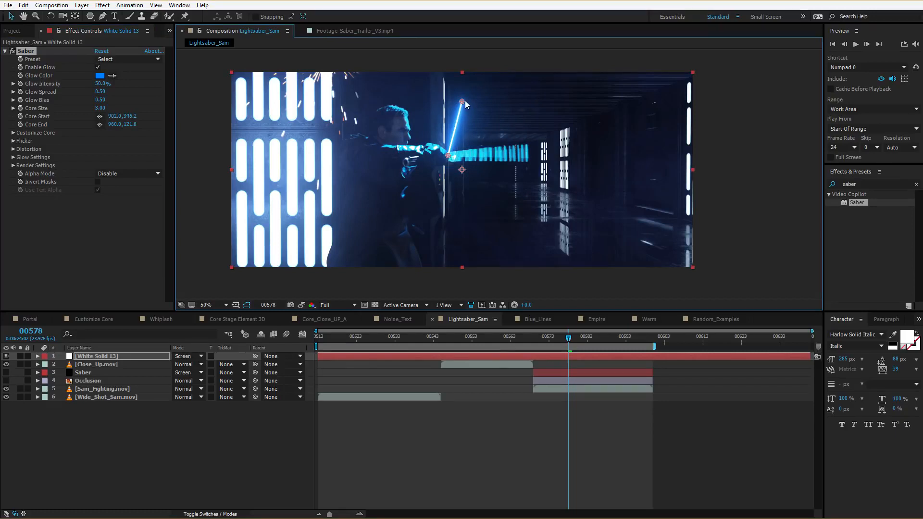
drag(464, 101, 526, 148)
Step: At frame 577, realign Core Start to the hilt at 903, 386.2 and Core End to the blade tip at about 1242, 431.8
key(period)
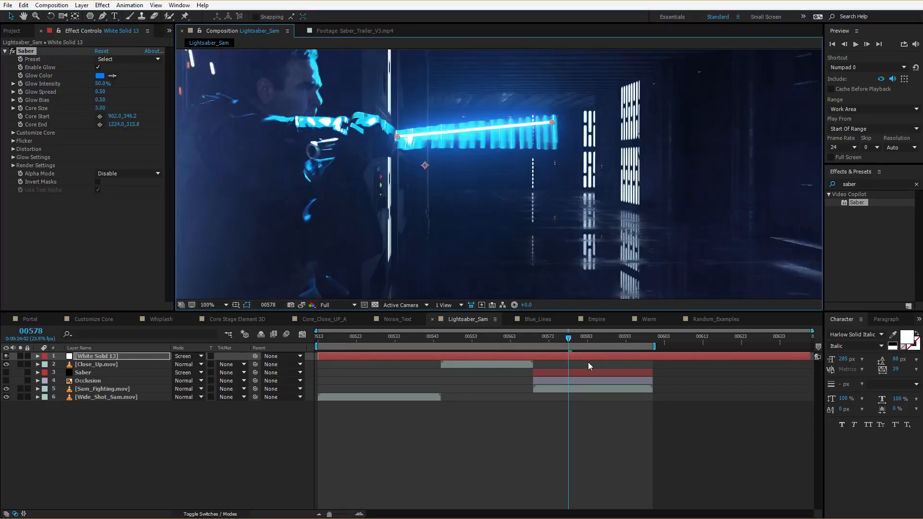
drag(569, 341, 565, 340)
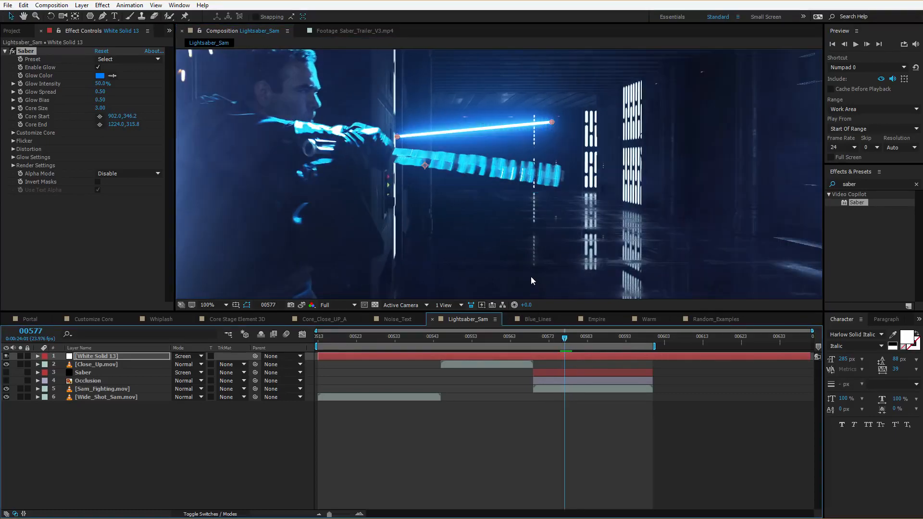
drag(396, 137, 398, 156)
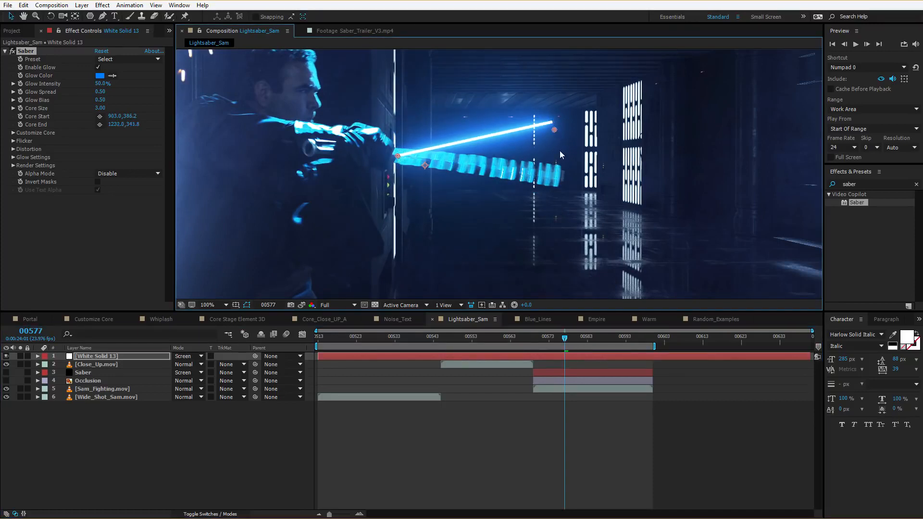
drag(552, 123, 560, 178)
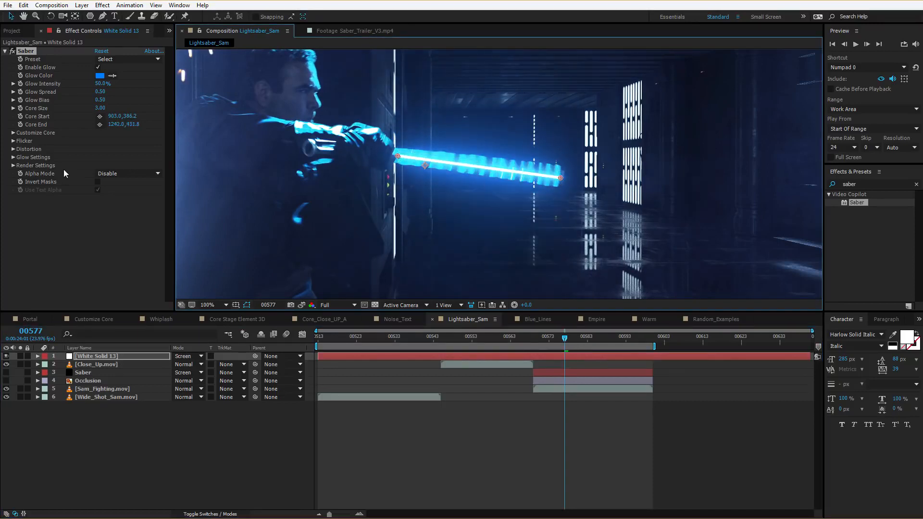
Step: Set the Saber Core Size to 19.50 and the Start Roundness to 0.48
drag(100, 107, 184, 106)
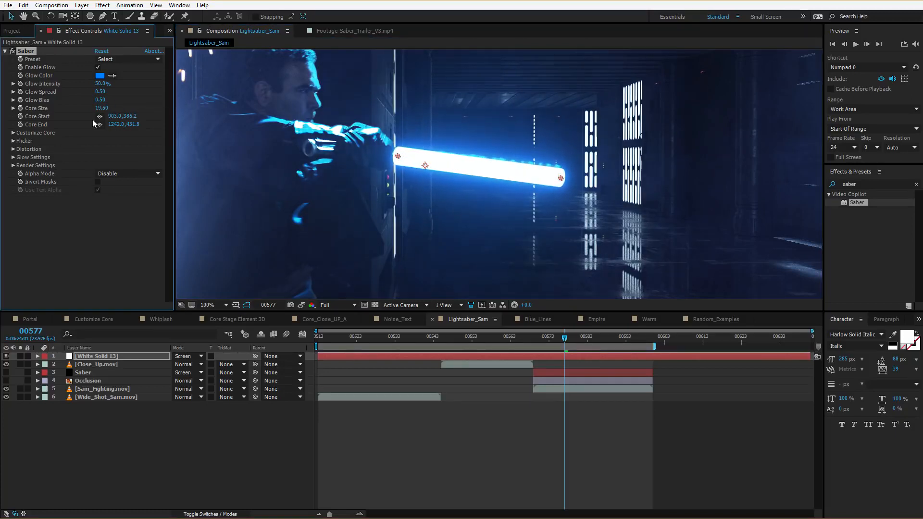
click(13, 134)
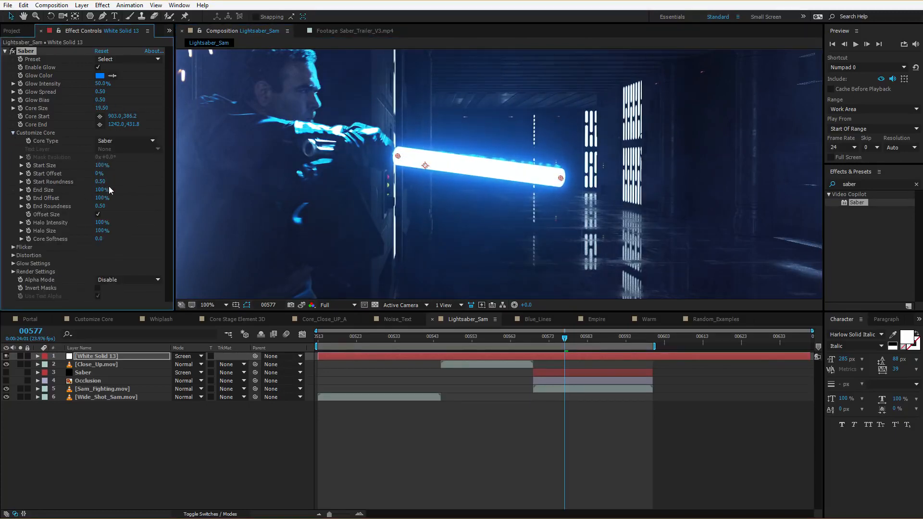
drag(91, 186, 38, 190)
Step: Taper the blade with an End Size of 69% and shift Core End to 1238, 414.8
drag(560, 178, 557, 173)
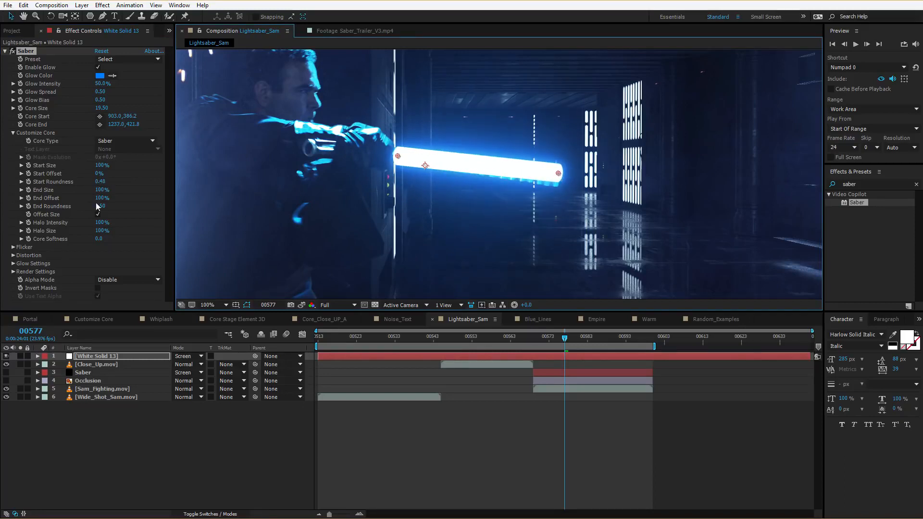
drag(100, 190, 85, 192)
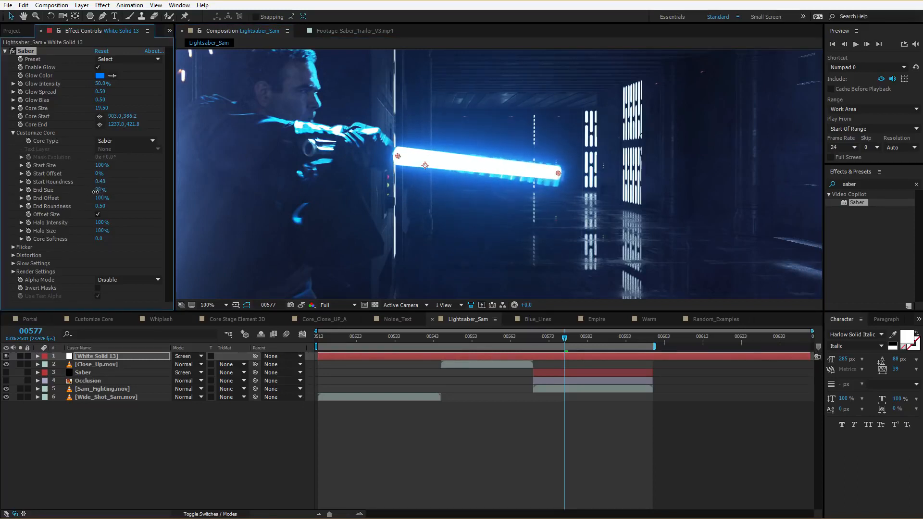
drag(558, 173, 560, 170)
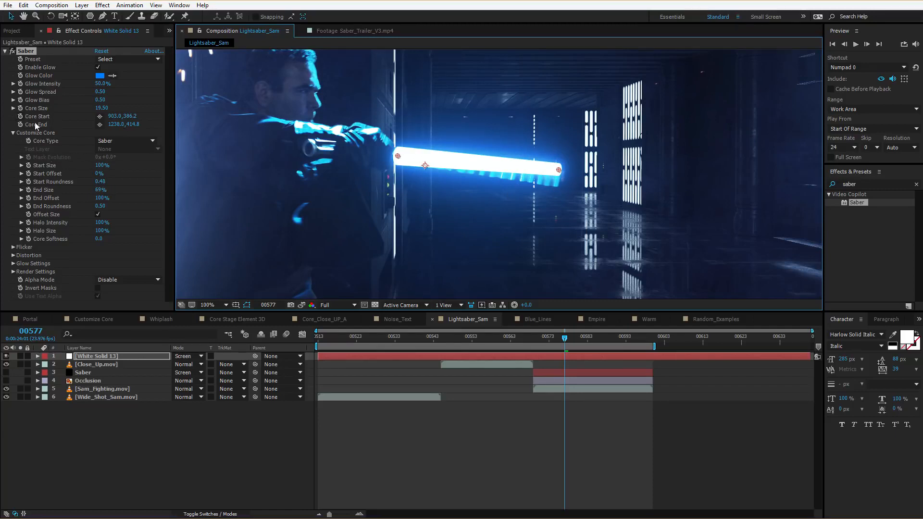
Step: Enable keyframing for Core Start and Core End at frame 577, and step through the frames to 579 with the layer deselected
click(20, 117)
click(21, 125)
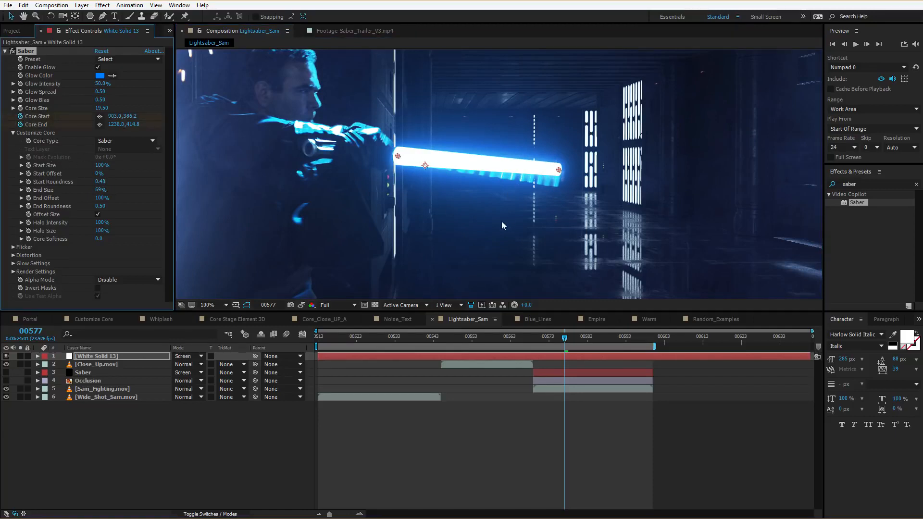
click(552, 435)
key(Page_Down)
key(Page_Up)
key(Page_Down)
key(Page_Down)
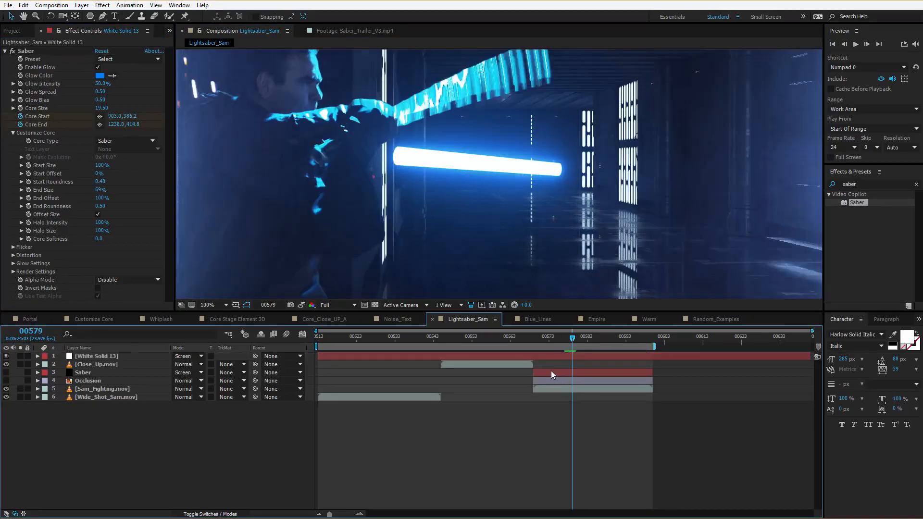
Step: At frame 578, realign the Saber blade with Core Start at 905, 348.2 and Core End at 1231, 312.8
key(Page_Up)
key(Page_Up)
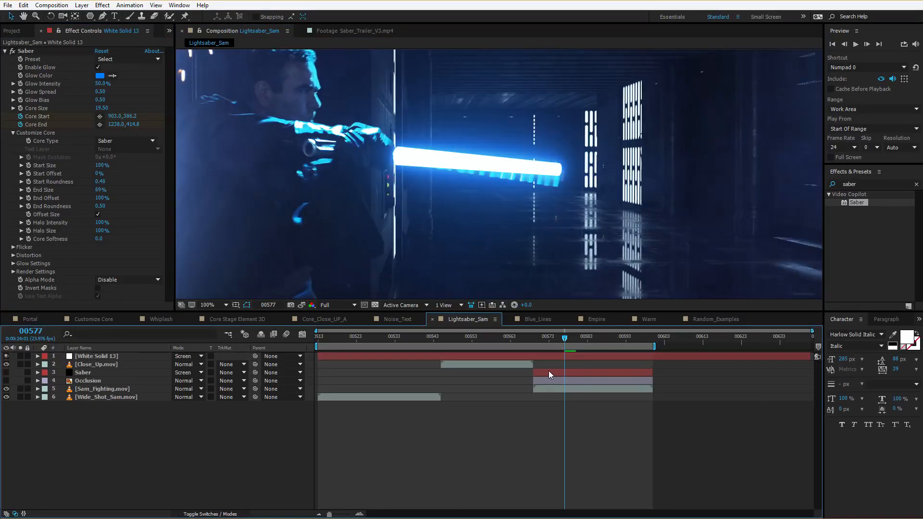
key(Page_Down)
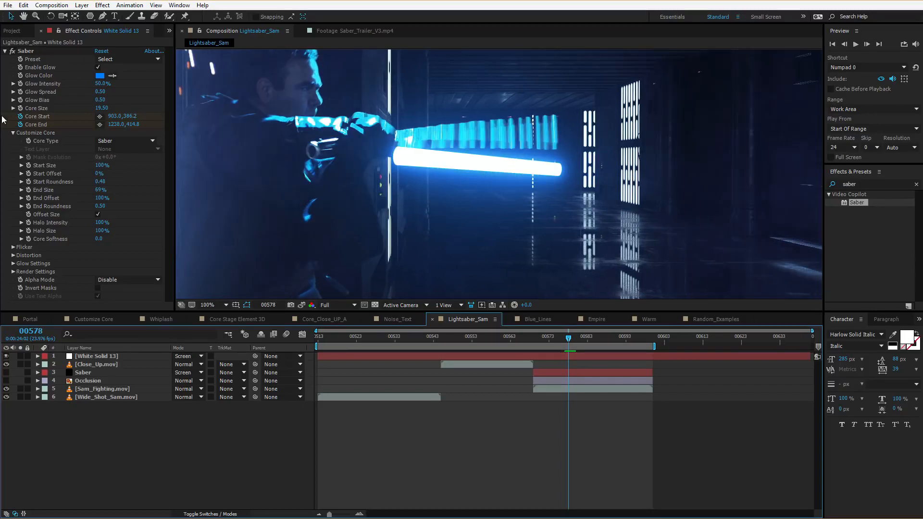
click(26, 51)
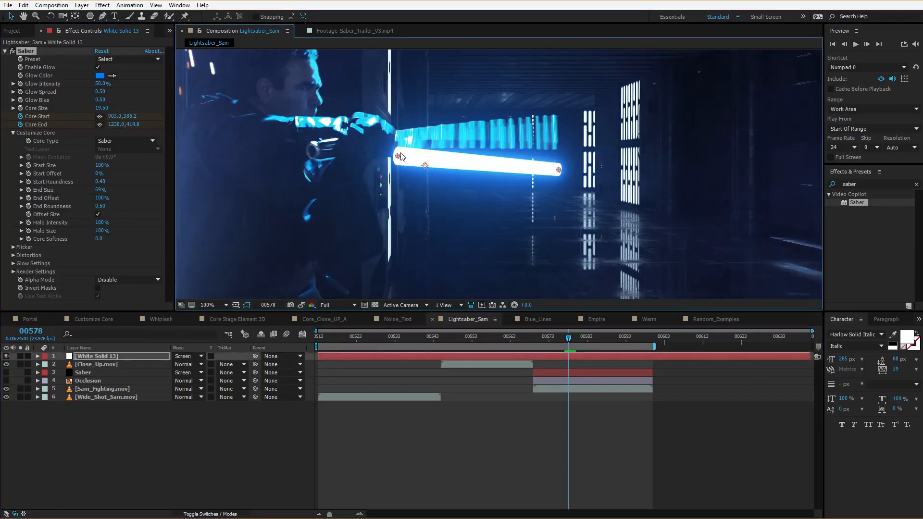
drag(398, 157, 398, 142)
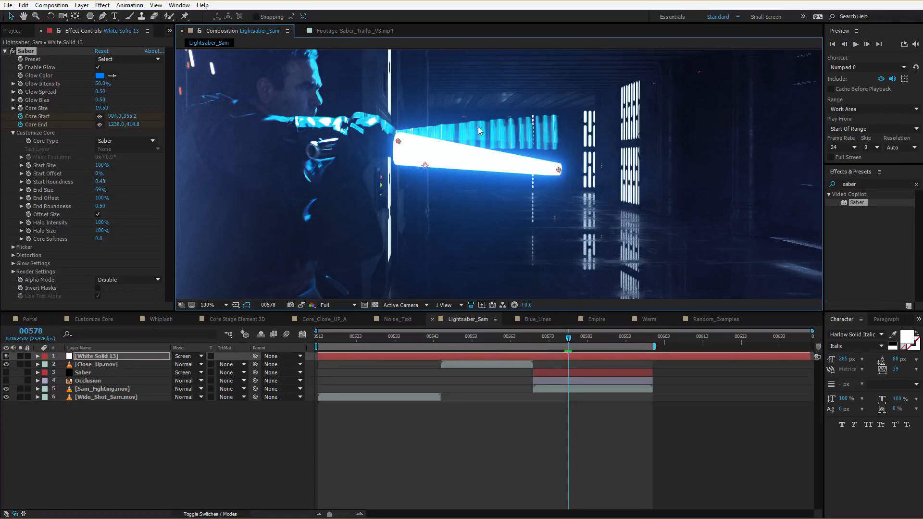
drag(558, 170, 555, 121)
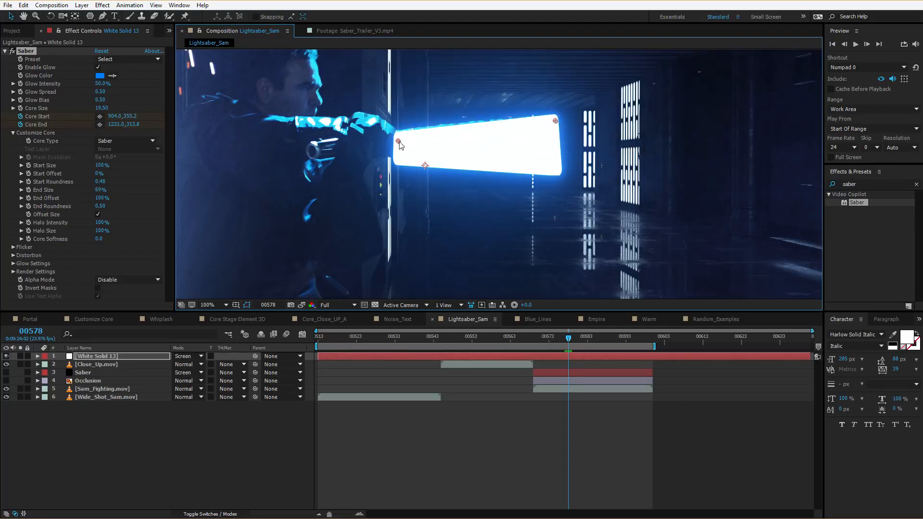
drag(398, 141, 399, 139)
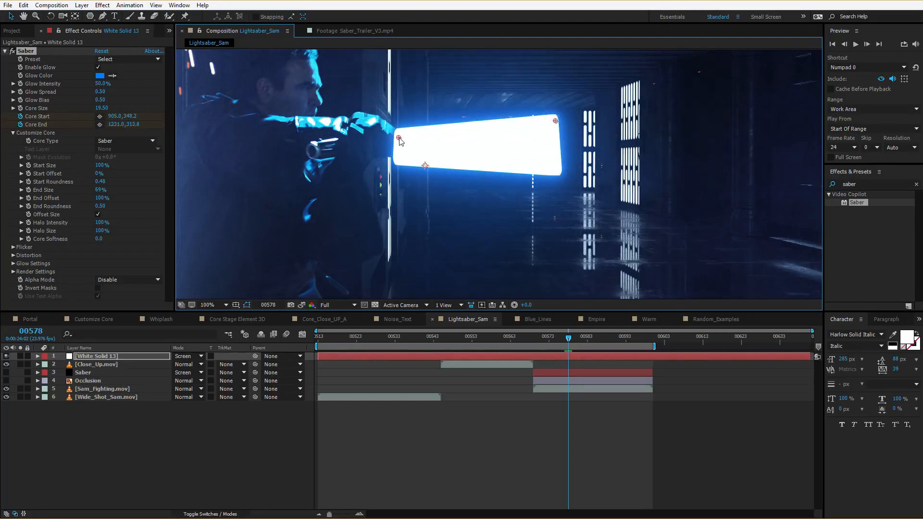
Step: At frame 579, raise Core End to 1212, 146.8 at the blade tip and Core Start to 903, 292.2 at the hilt
key(Page_Down)
drag(613, 86, 623, 183)
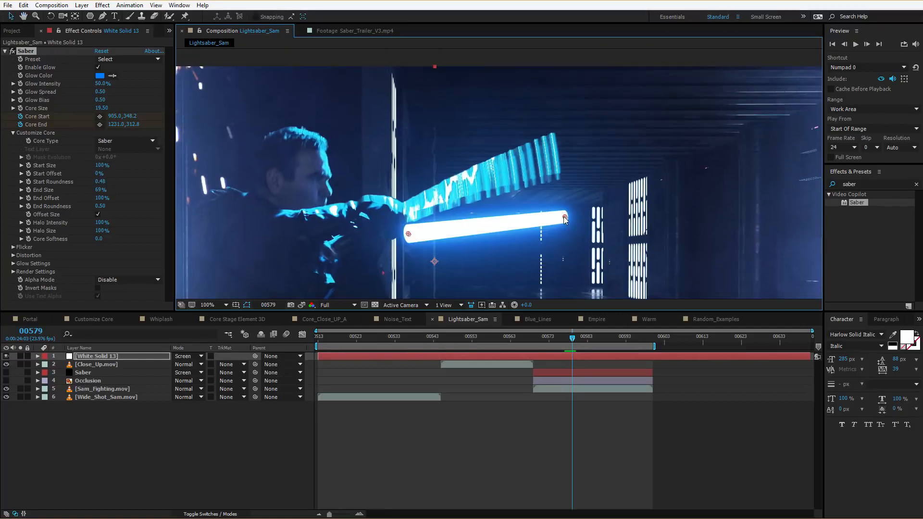
drag(563, 217, 555, 140)
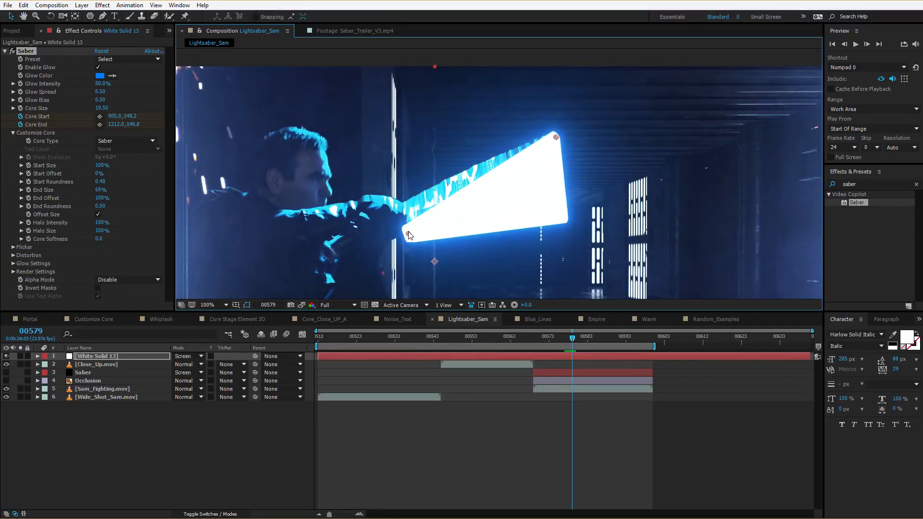
drag(408, 234, 408, 208)
Step: At frame 580, move Core End above the image to 1163, -57.2 and Core Start to 903, 245.2
key(Page_Down)
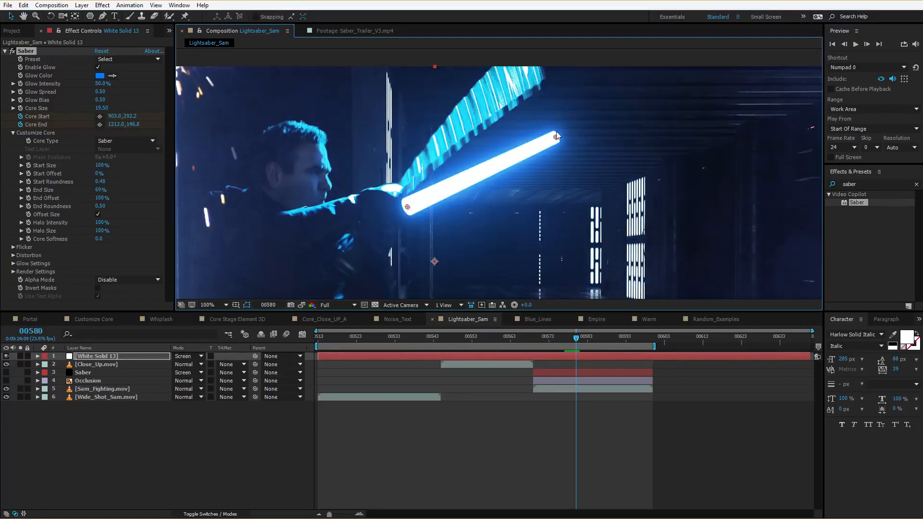
drag(556, 137, 532, 38)
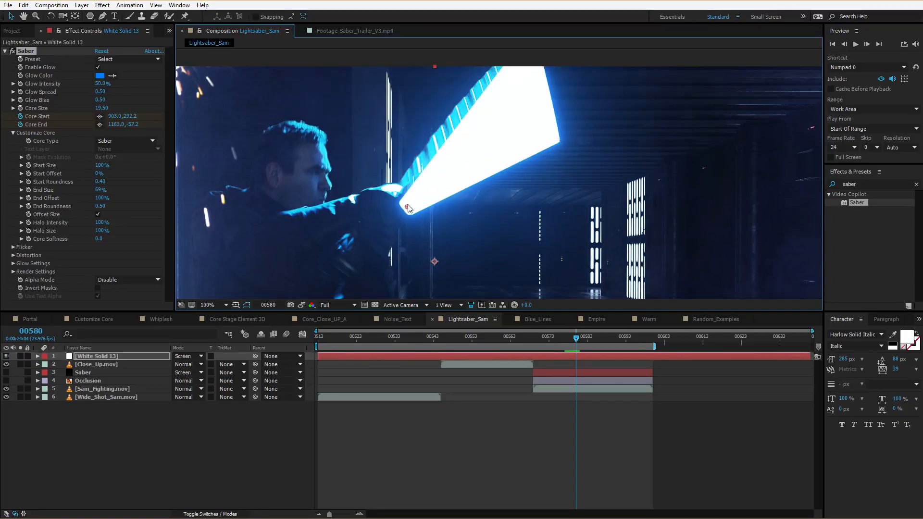
drag(407, 208, 407, 185)
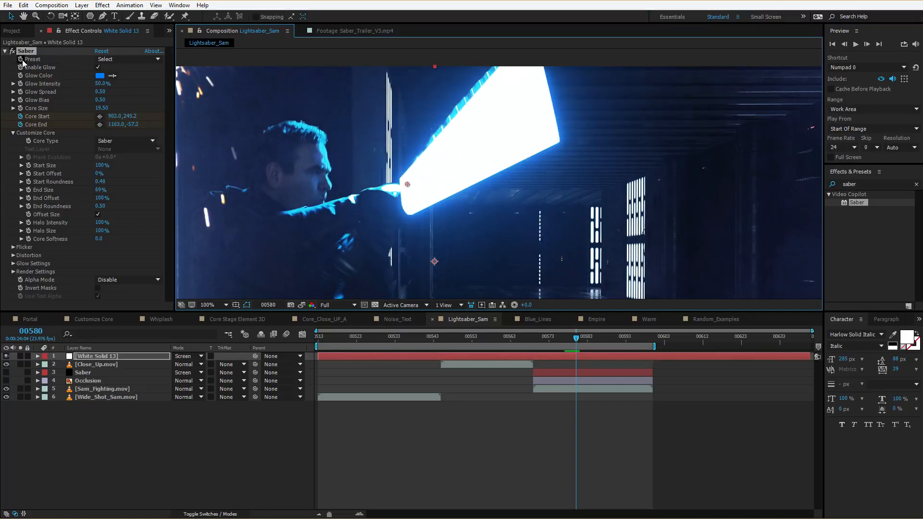
Step: Disable the Saber glow and, at frame 581, move Core End to 1024, -158.2
click(98, 68)
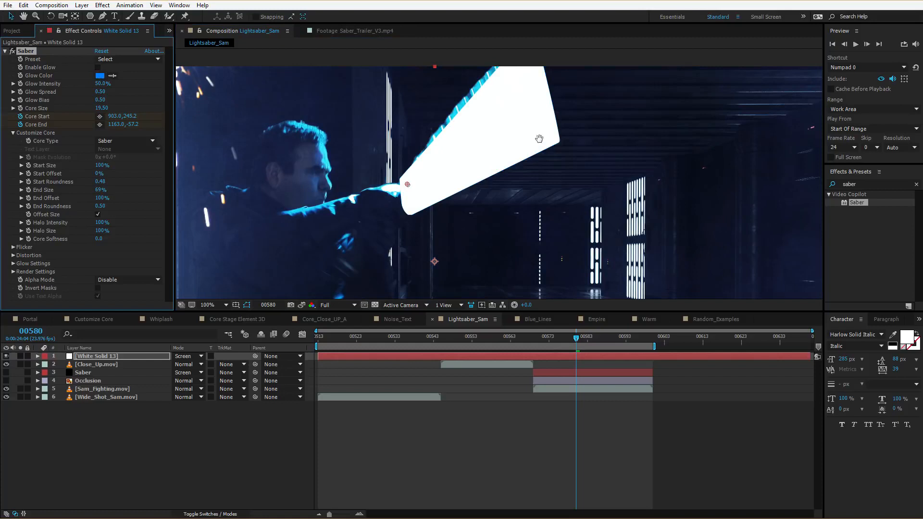
scroll(539, 139, up, 3)
drag(524, 98, 456, 52)
key(Page_Down)
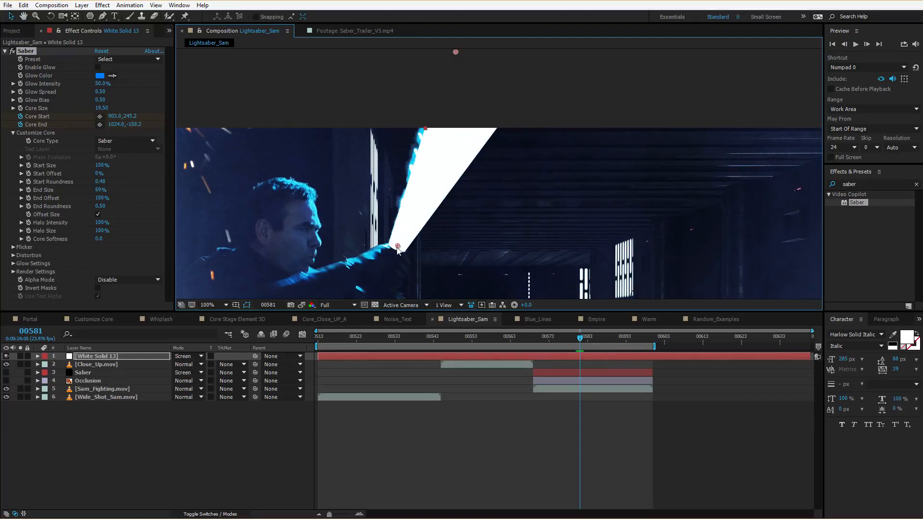
Step: Refine frame 580 to Core Start 908, 245.2 and Core End 1150, -76.2, and shift Core Start slightly at frame 579
mouse_move(397, 245)
mouse_down()
mouse_move(408, 219)
mouse_move(400, 245)
mouse_up()
key(Page_Up)
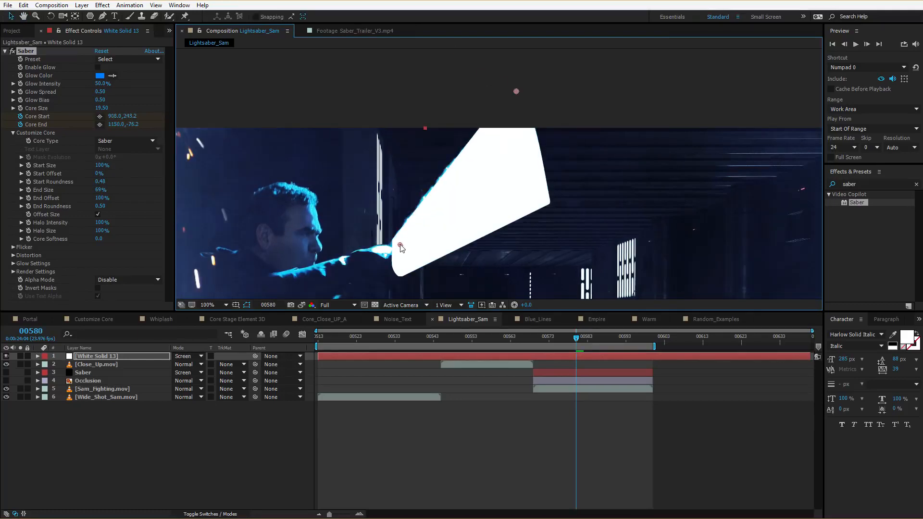
key(Page_Up)
drag(397, 270, 404, 269)
Step: At frame 582, align the blade with Core Start at 931, 240.2 and Core End at 938, -162.2
key(Page_Down)
key(Page_Down)
key(Page_Down)
drag(399, 231, 412, 243)
drag(456, 52, 411, 50)
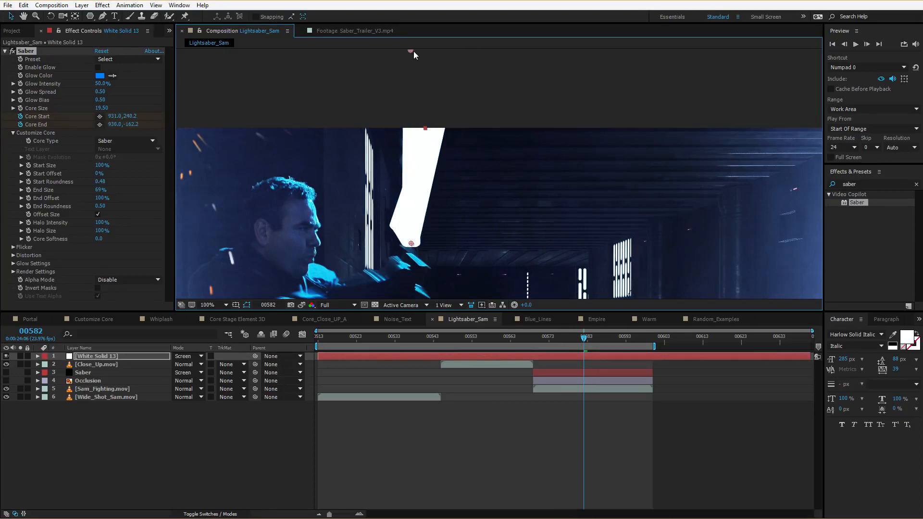
Step: At frame 583, move Core Start to 977, 295.2 at the hands and Core End to 1027, -126.2
key(Page_Down)
drag(412, 244, 433, 269)
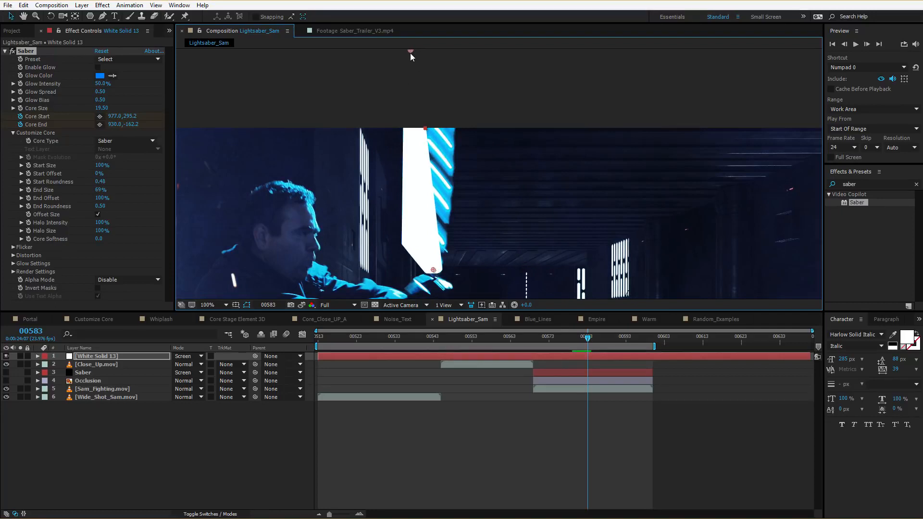
drag(411, 50, 457, 68)
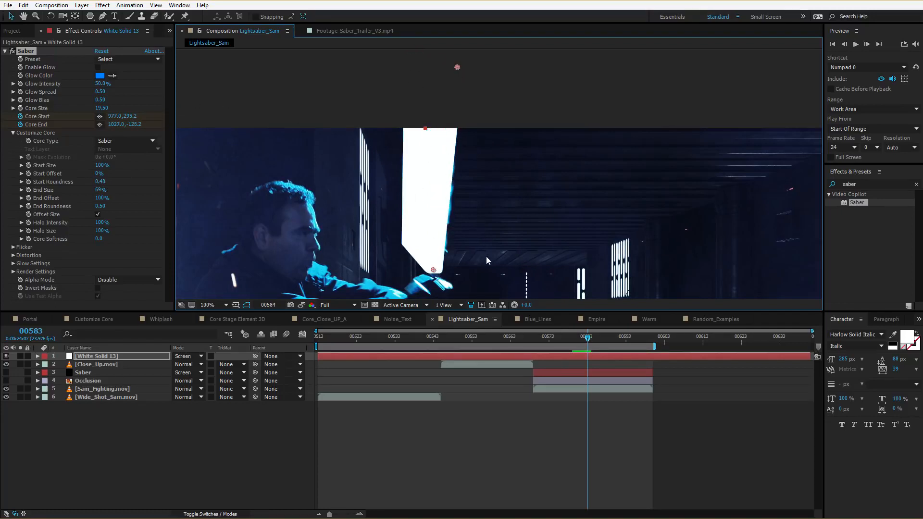
Step: Match the blade at frame 584 with Core Start 1032, 357.2, and at frame 585 with Core Start 1056, 395.2 and Core End 1379, 125.8
key(Page_Down)
key(space)
drag(463, 261, 462, 214)
scroll(490, 138, down, 2)
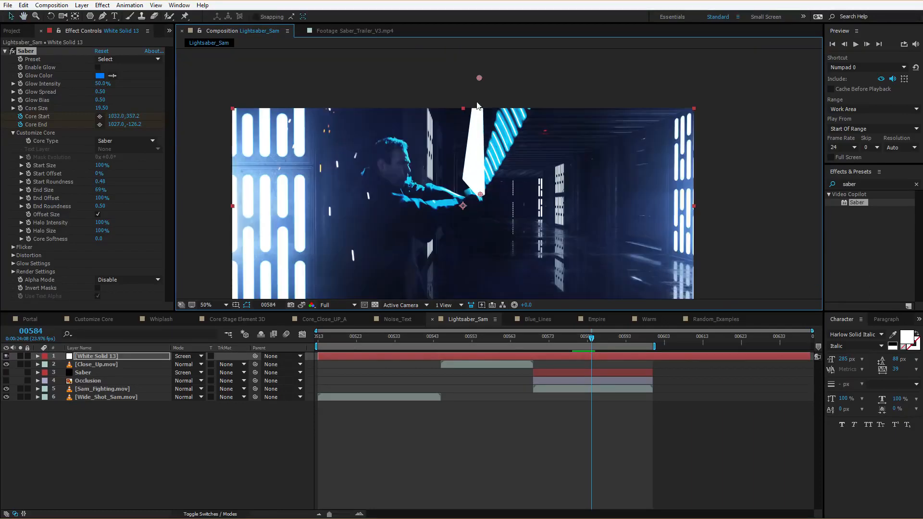
drag(480, 77, 565, 137)
key(Page_Down)
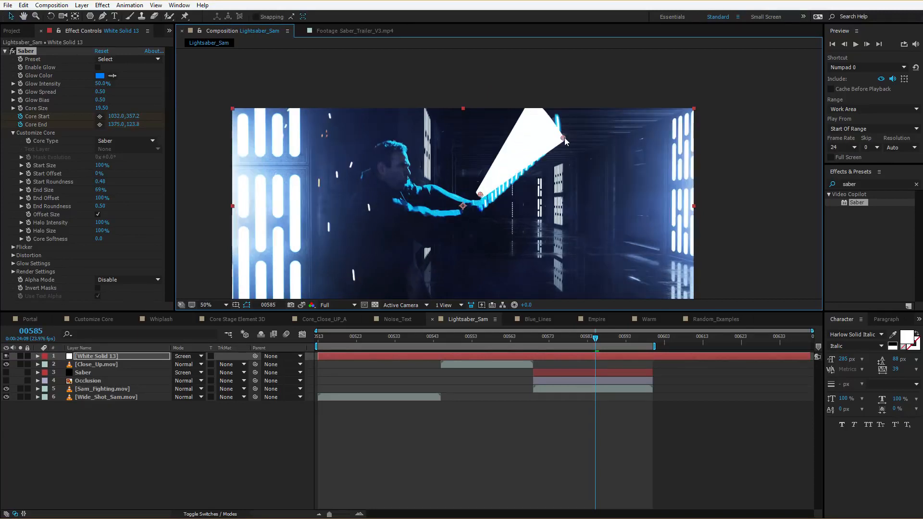
drag(481, 196, 487, 206)
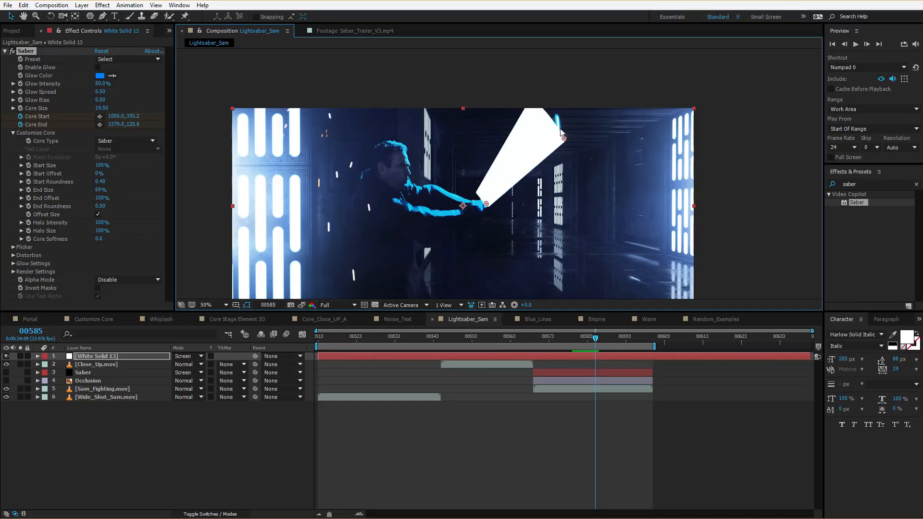
Step: At frame 584, extend Core End farther outward beyond the upper image edge, checking the blade against frame 585
key(Page_Up)
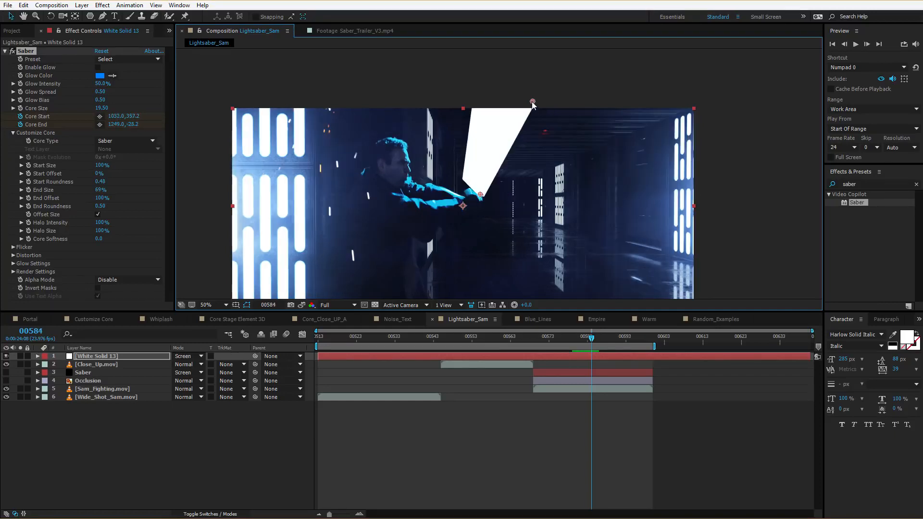
drag(532, 104, 544, 87)
key(Page_Down)
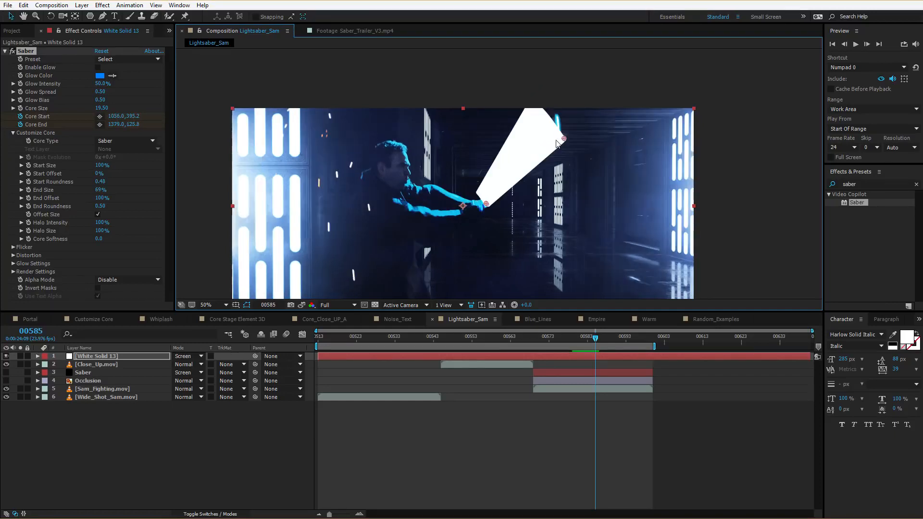
key(Page_Up)
drag(546, 89, 558, 73)
key(Page_Down)
key(Page_Up)
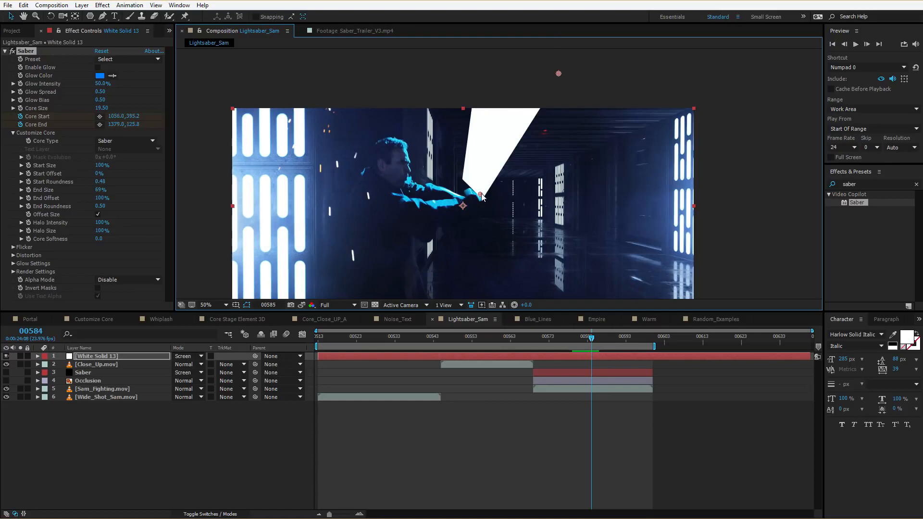
Step: At frame 585, pull Core End back to 1357, 127.8 and compare with the following frame
key(Page_Down)
drag(563, 138, 555, 136)
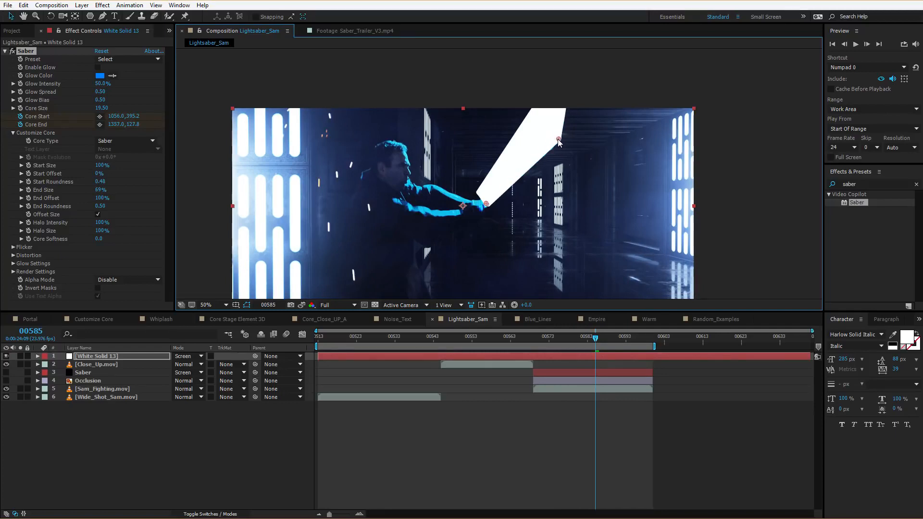
key(Page_Down)
key(Page_Up)
Step: Purge all memory to refresh the cached frames
click(23, 5)
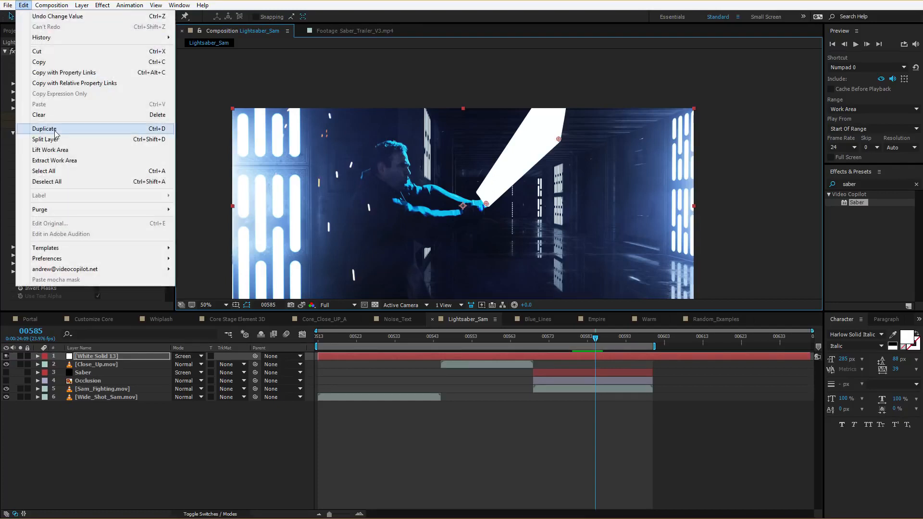
mouse_move(142, 209)
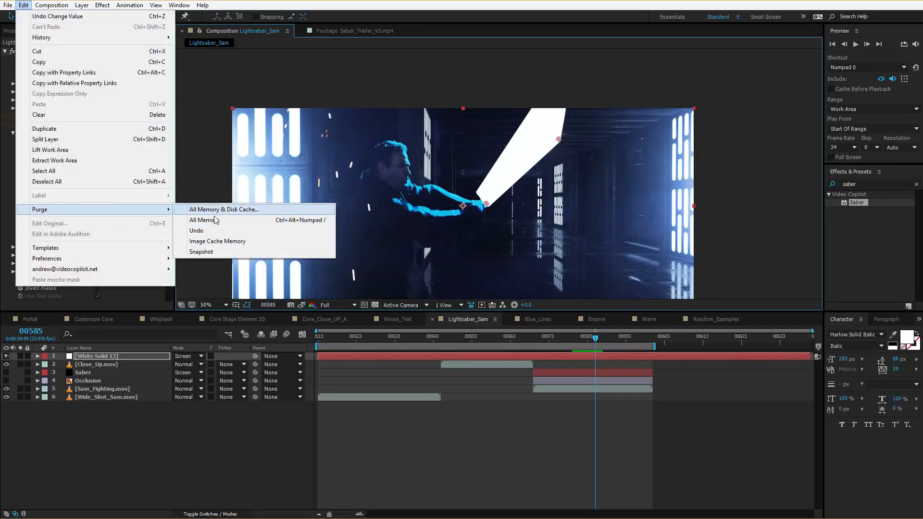
click(242, 219)
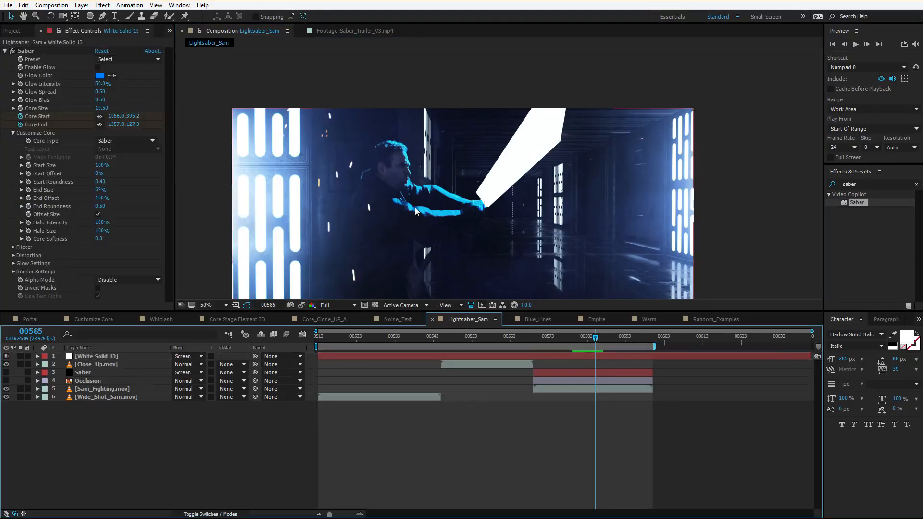
Step: Key Core Start at 1032, 435.2 on frame 586, and Core Start at 1020, 441.2 with Core End at 1187, 181.8 on frame 587
key(Page_Down)
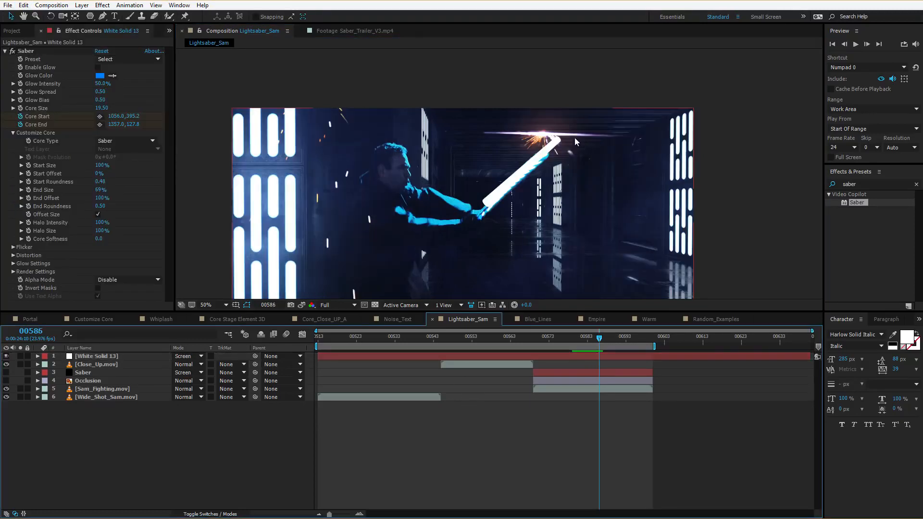
click(25, 50)
drag(484, 210, 479, 215)
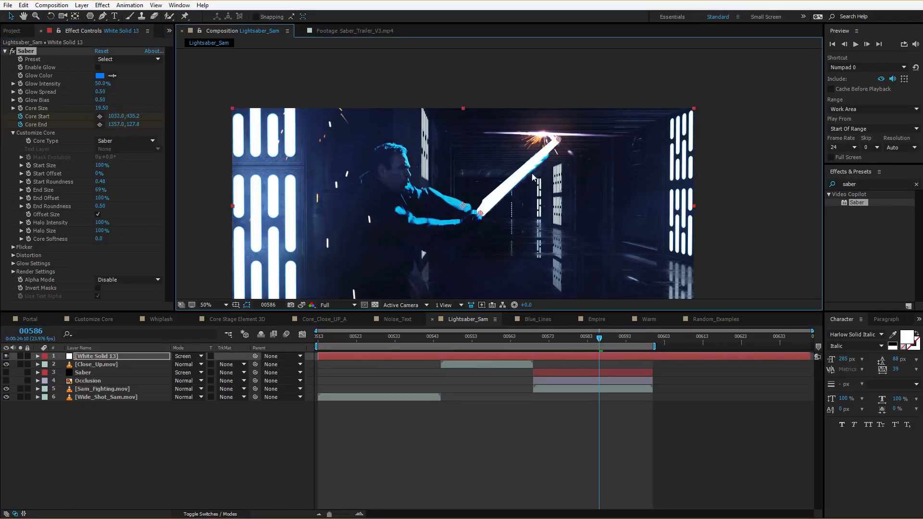
drag(558, 140, 518, 152)
key(Page_Down)
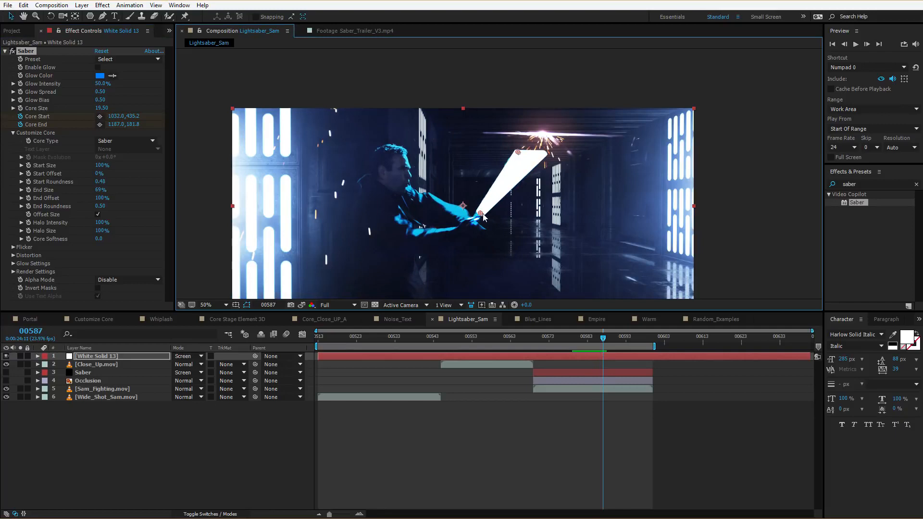
drag(481, 213, 477, 215)
Step: Key Core End at 1089, 159.8 on frame 588, and Core Start at 900, 481.2 with Core End at 899, 129.8 on frame 589
key(Page_Down)
drag(517, 154, 494, 148)
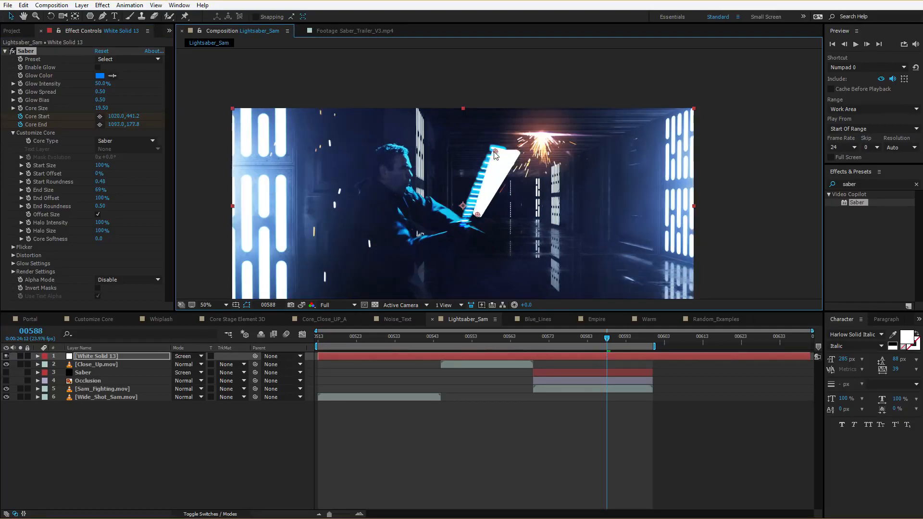
drag(477, 216, 449, 223)
key(Page_Down)
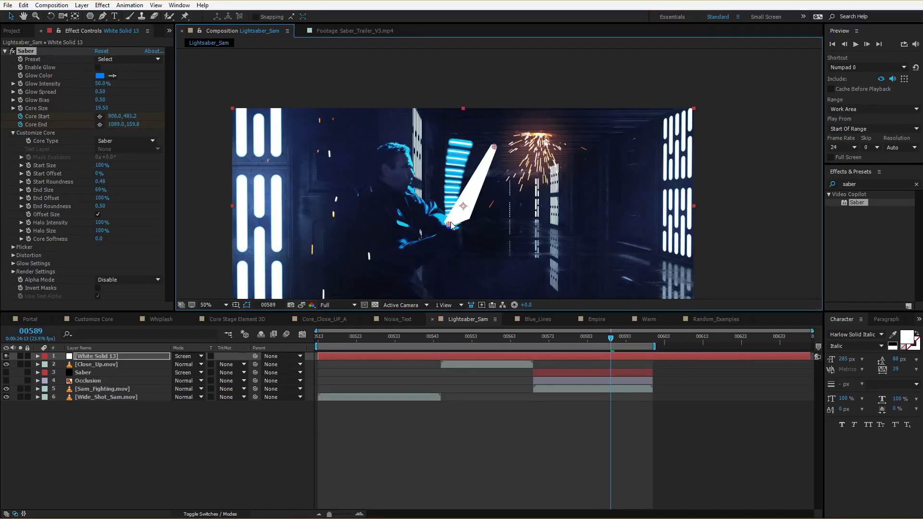
drag(494, 146, 450, 139)
Step: Reveal the layer's keyframes and, at frame 575, set Core Start to 875, 402.2 and Core End to 1204, 552.8
key(u)
click(564, 338)
key(Page_Up)
key(Page_Up)
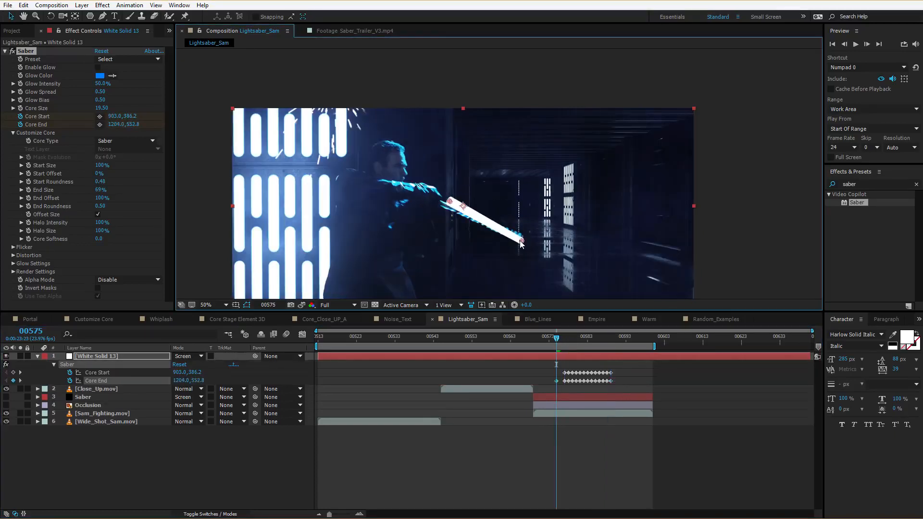
drag(450, 201, 443, 205)
drag(529, 207, 519, 241)
Step: At frame 574, align Core Start to the hilt with Core End at 1200, 566.8, and preview with the work area starting there
key(Page_Up)
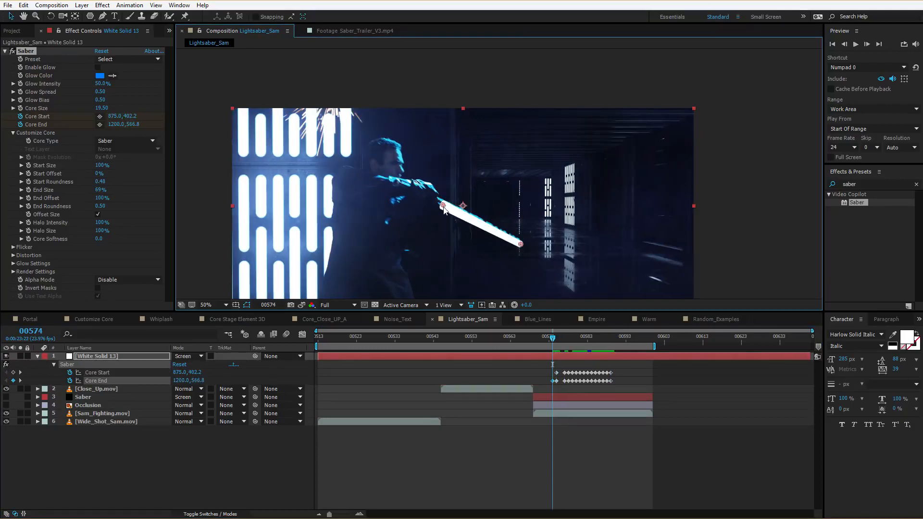
drag(443, 206, 441, 204)
key(b)
key(KP_0)
Step: At frame 590, align Core Start with the hilt and Core End with the blade tip, and preview the animated blade
drag(562, 336, 622, 337)
key(Page_Up)
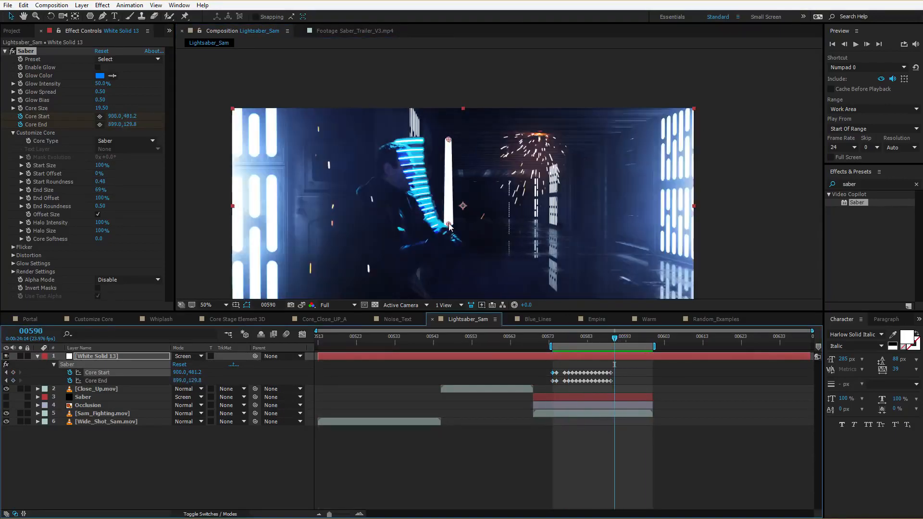
drag(448, 223, 430, 236)
drag(449, 139, 393, 140)
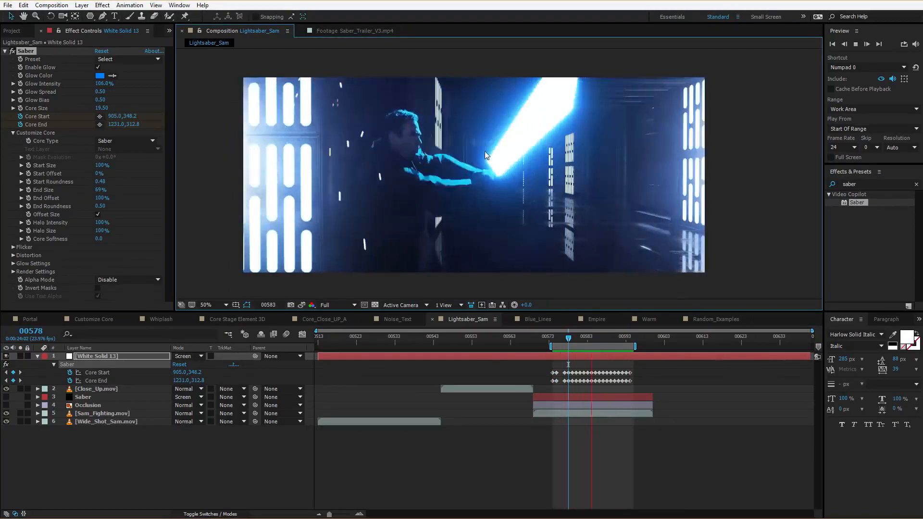
key(space)
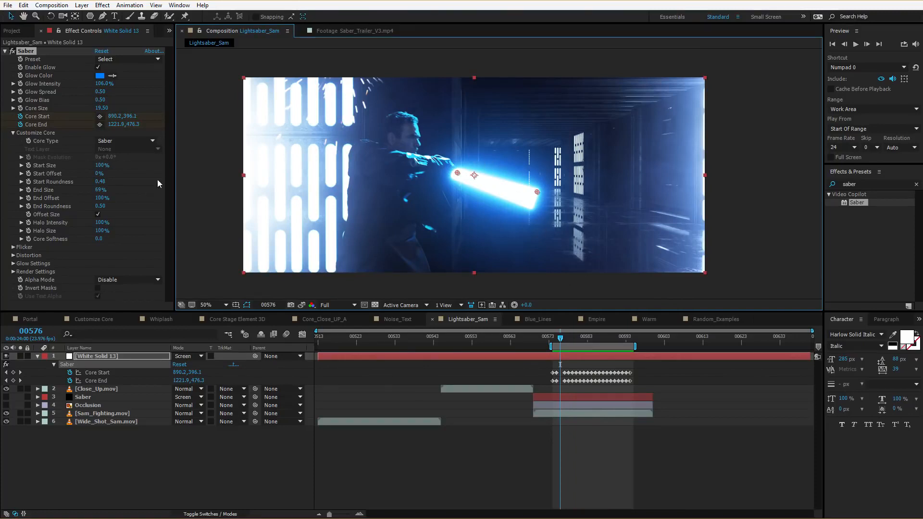
Step: Expand the Saber effect's Render Settings and Flicker groups, set Flicker Intensity to 84%, and preview the flickering blade
click(13, 272)
scroll(17, 274, down, 3)
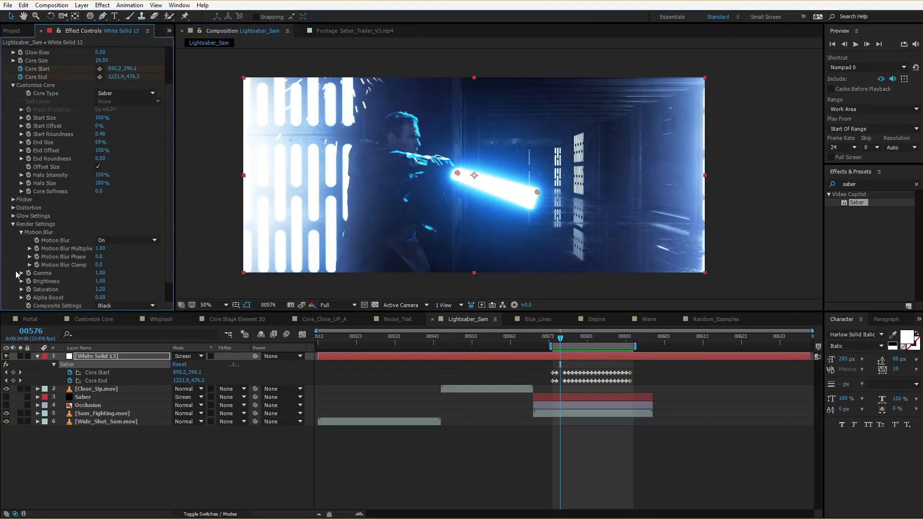
click(13, 199)
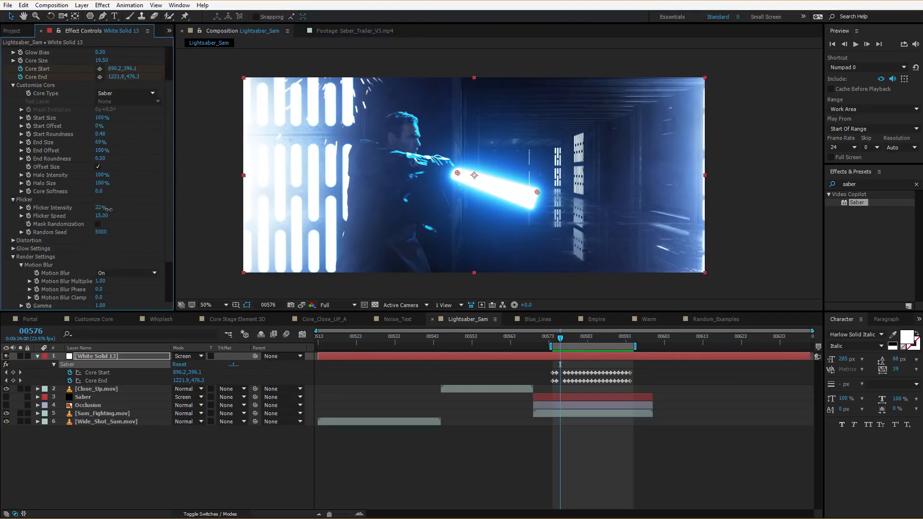
drag(109, 209, 156, 209)
key(space)
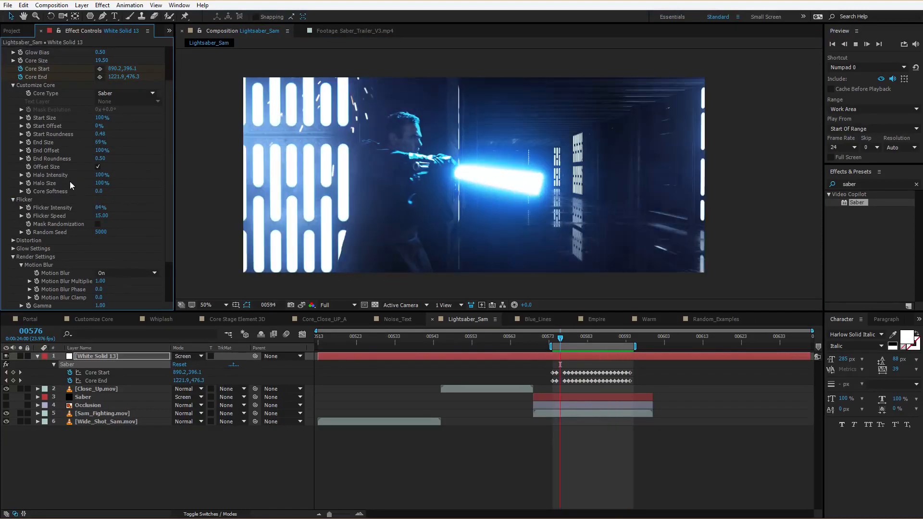
key(space)
Step: Raise the Saber effect's Saturation to 1.47 and preview the shot
scroll(89, 203, down, 3)
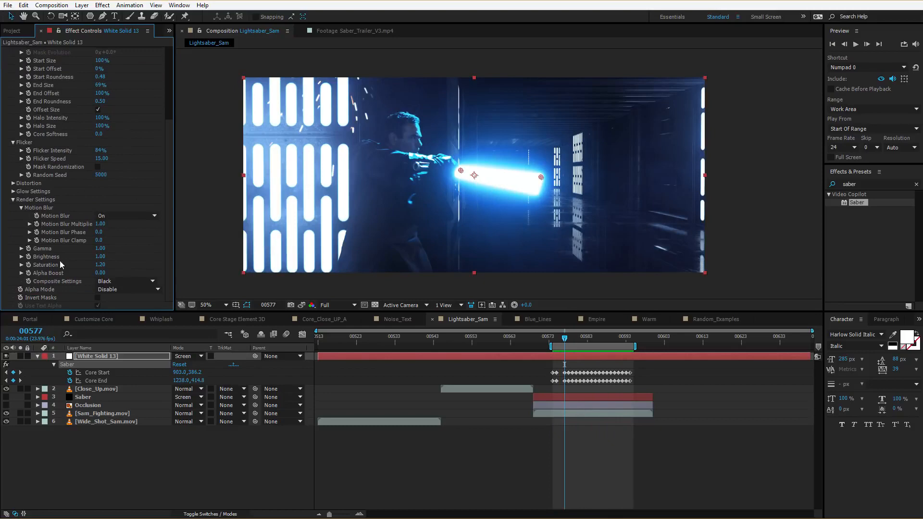
mouse_move(101, 264)
mouse_down()
mouse_move(131, 260)
mouse_move(116, 267)
mouse_up()
key(space)
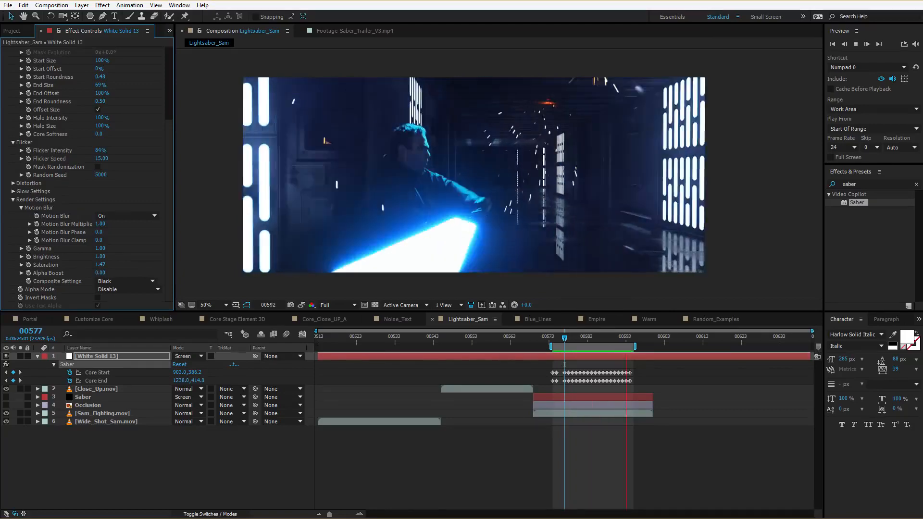
key(space)
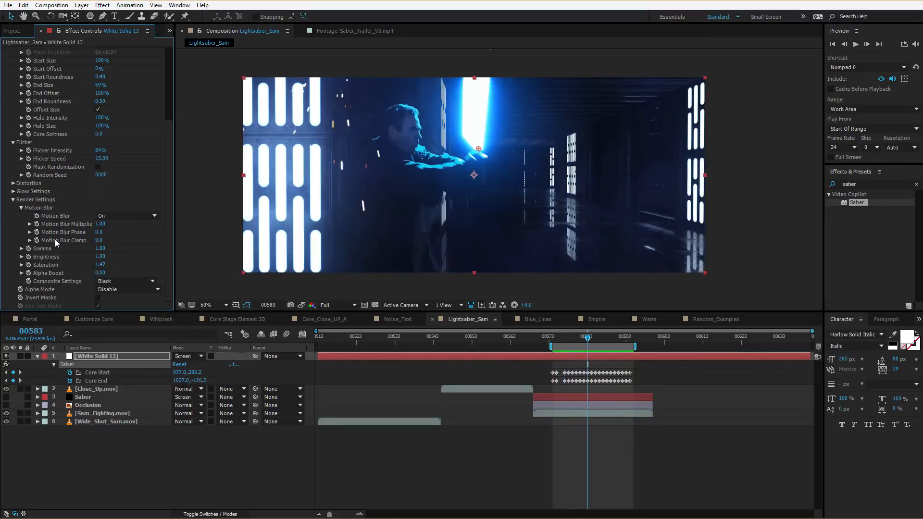
Step: Set the Motion Blur Multiplier to 0.5 and preview the blade swing
click(101, 224)
text(0.5)
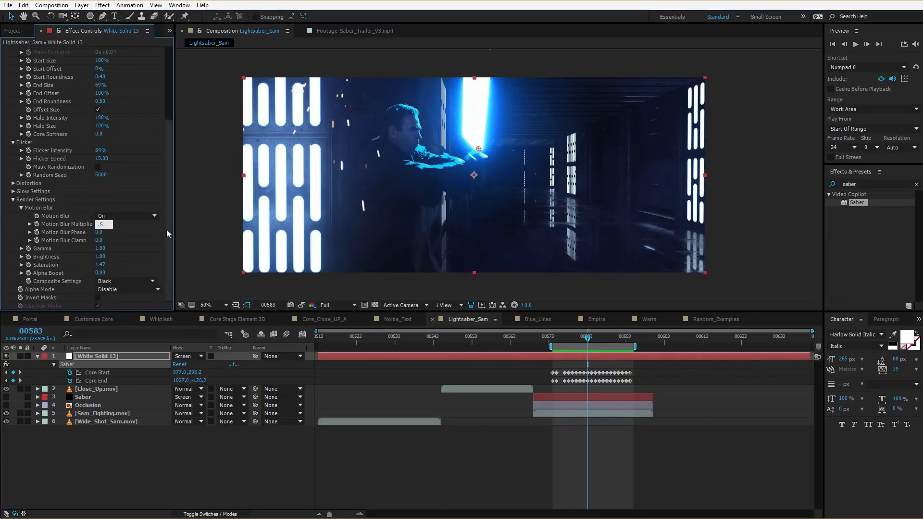
key(Return)
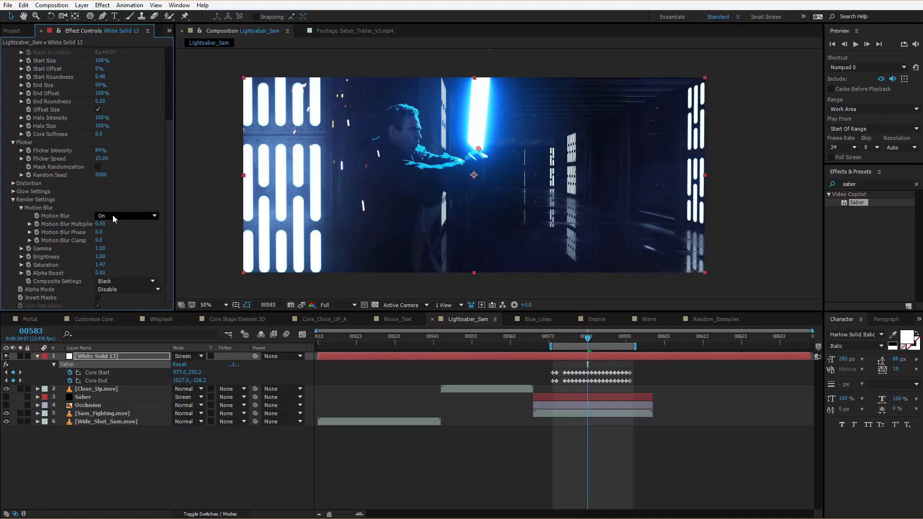
key(space)
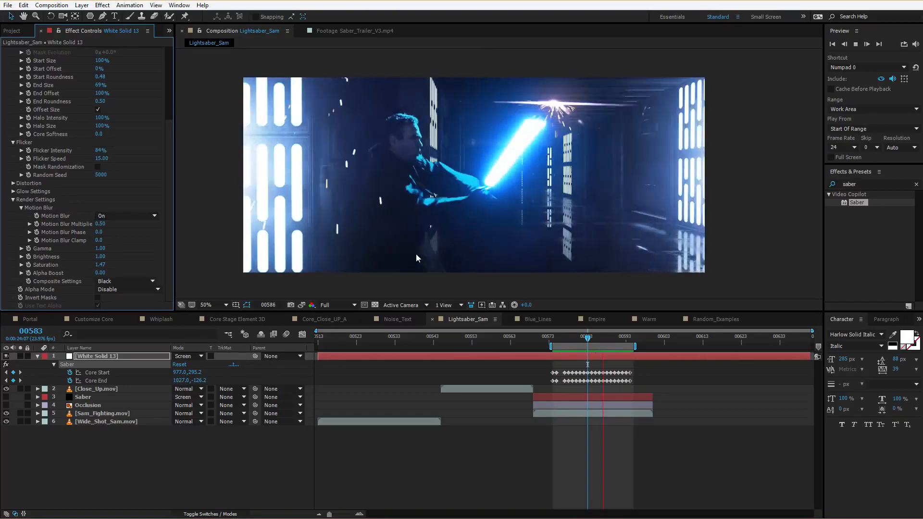
key(space)
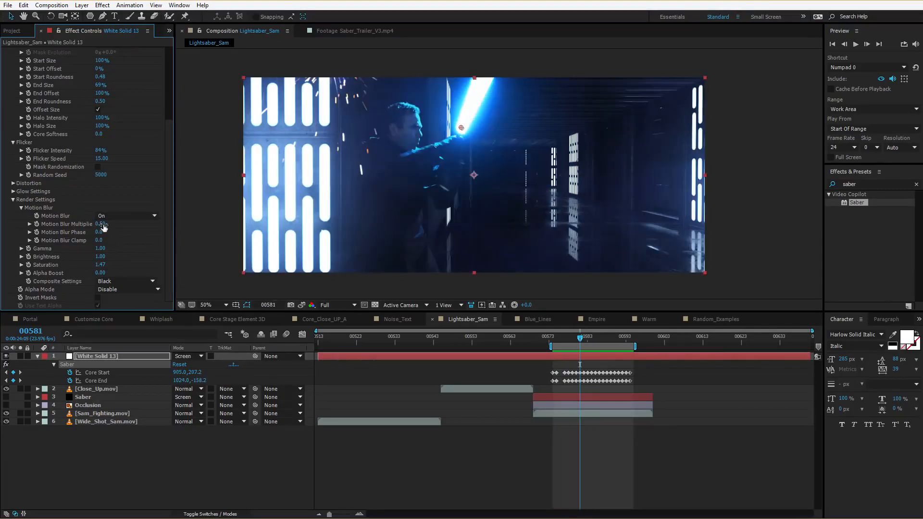
Step: Return the Motion Blur Multiplier to 1, try a slightly lower value and undo it, and preview the swing
click(103, 224)
text(1)
key(Return)
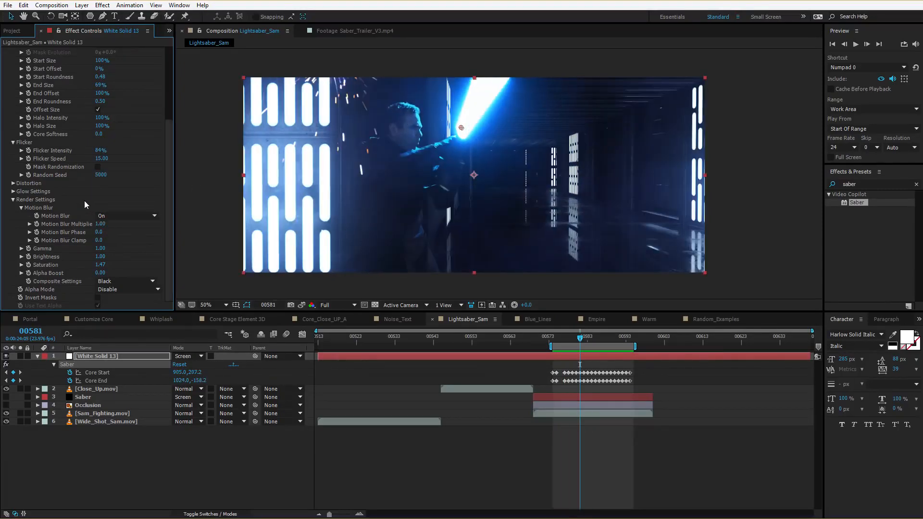
drag(102, 224, 90, 224)
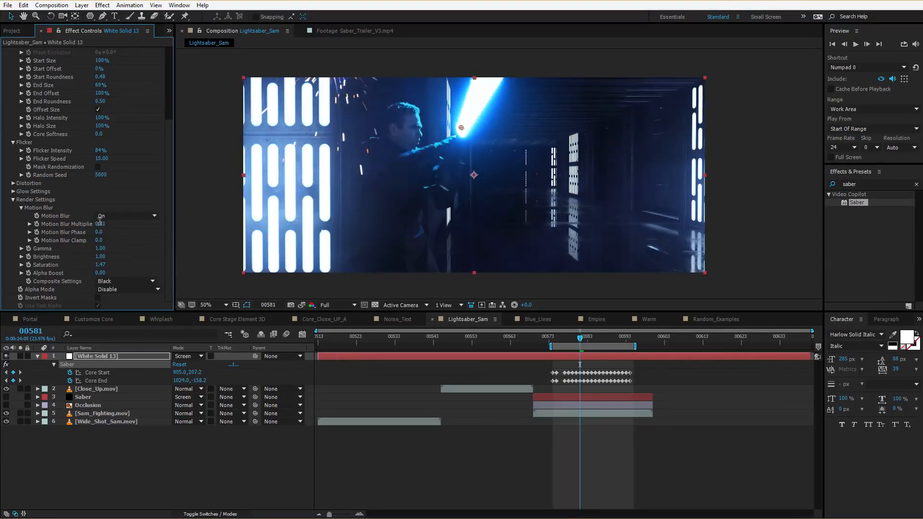
key(ctrl+z)
key(space)
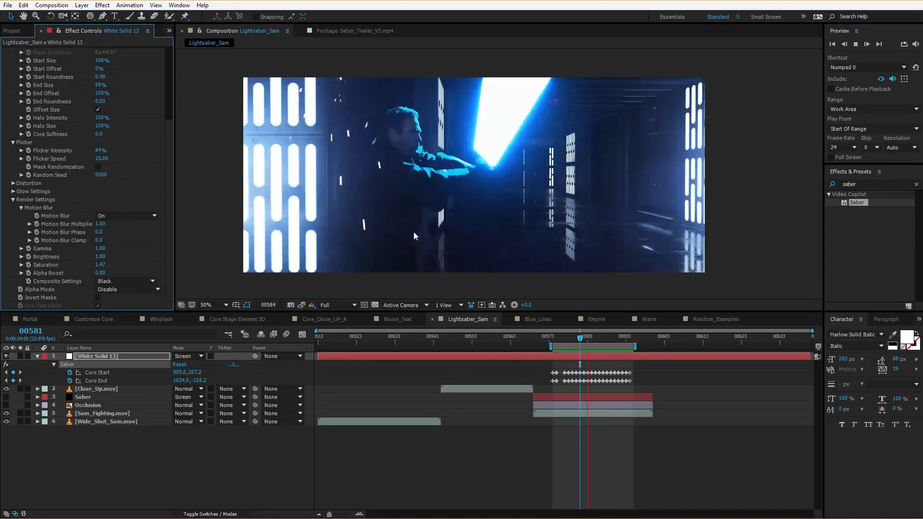
key(space)
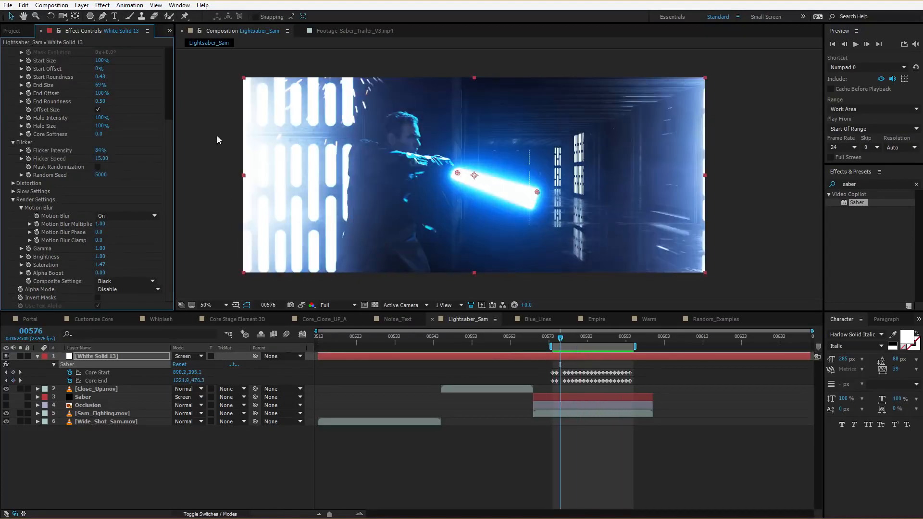
Step: Reduce the blade's Glow Intensity to 78% and Core Size to 16.20, and preview the thinner blade
scroll(167, 59, up, 5)
drag(96, 84, 92, 107)
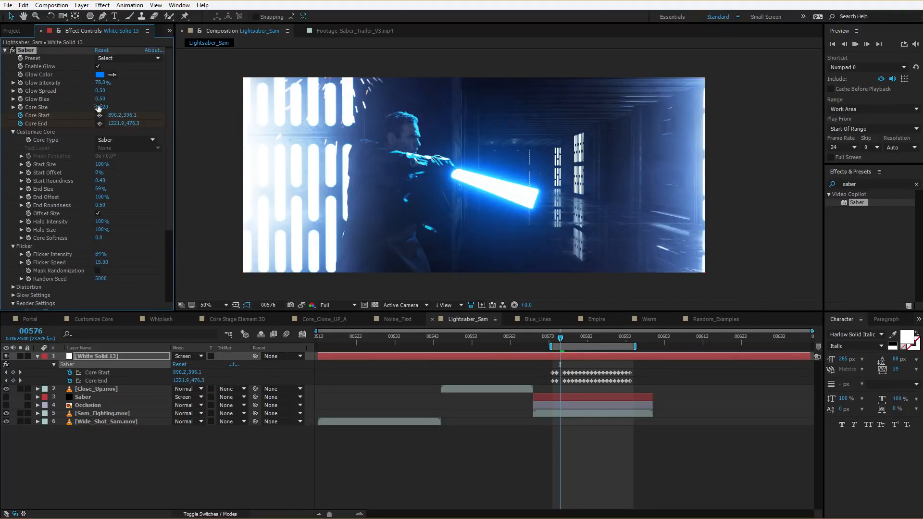
key(space)
key(space)
Step: Set the Motion Blur Phase to 19 and preview how the blur follows the blade
scroll(111, 247, down, 4)
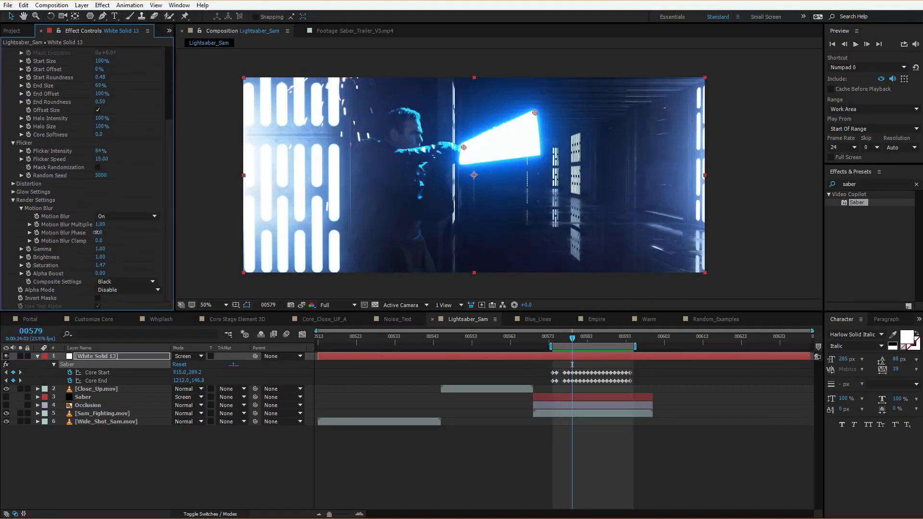
drag(99, 233, 100, 232)
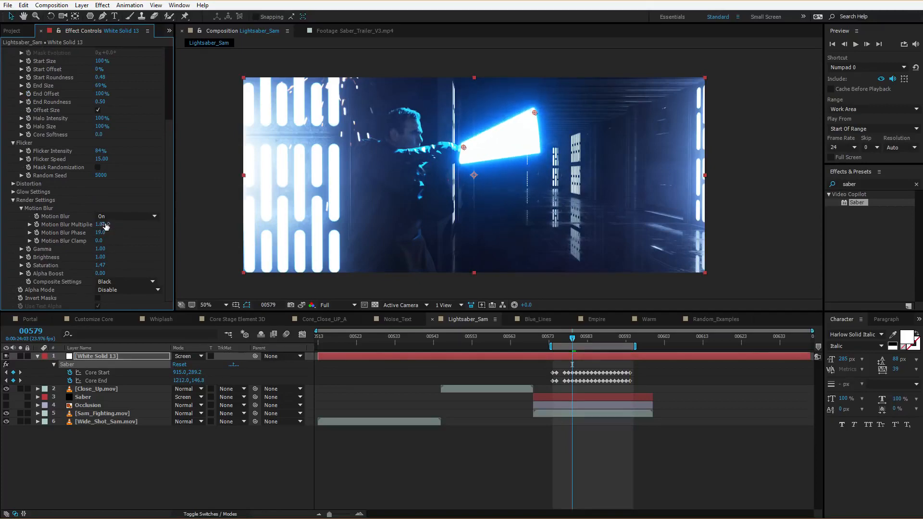
key(space)
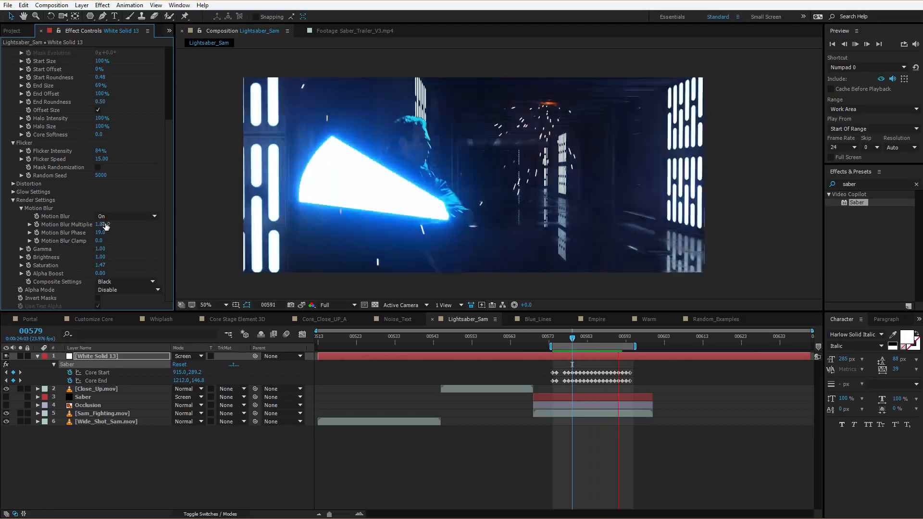
key(space)
Step: At frame 587, set the Motion Blur Phase to 55 and the Multiplier to 0.57, and preview the shot
drag(586, 345, 604, 351)
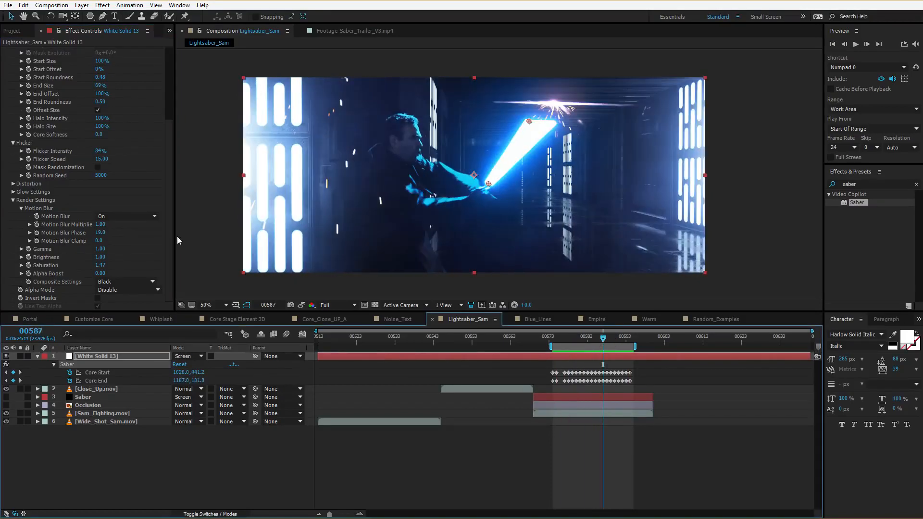
mouse_move(100, 226)
mouse_down()
mouse_move(61, 234)
mouse_move(106, 224)
mouse_move(98, 230)
mouse_move(105, 221)
mouse_up()
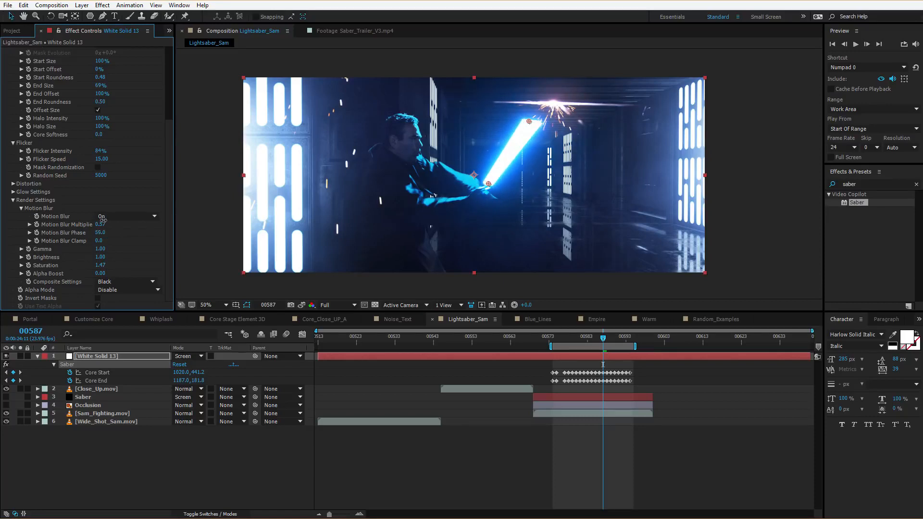
key(KP_0)
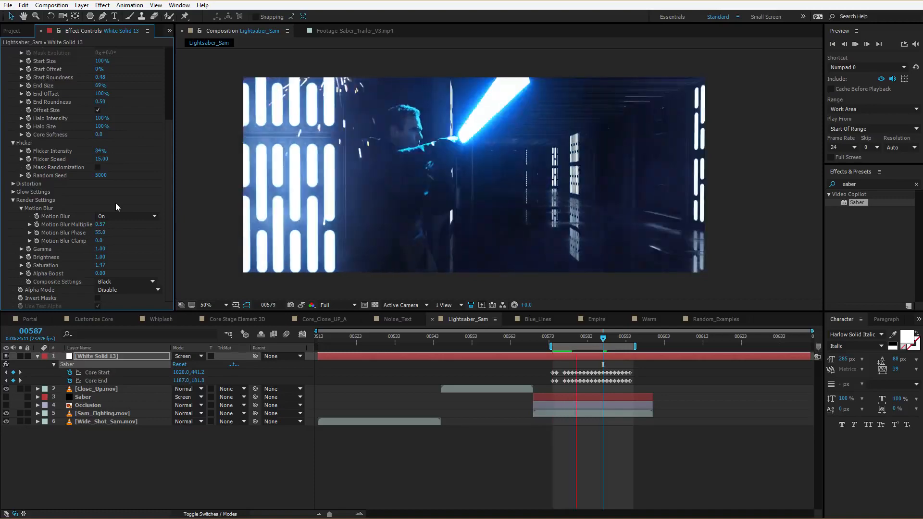
Step: Set the Motion Blur Multiplier to 0.73 and the Phase to 0, check the blade at frame 576, and preview the shot
drag(102, 225, 110, 225)
click(100, 233)
text(0)
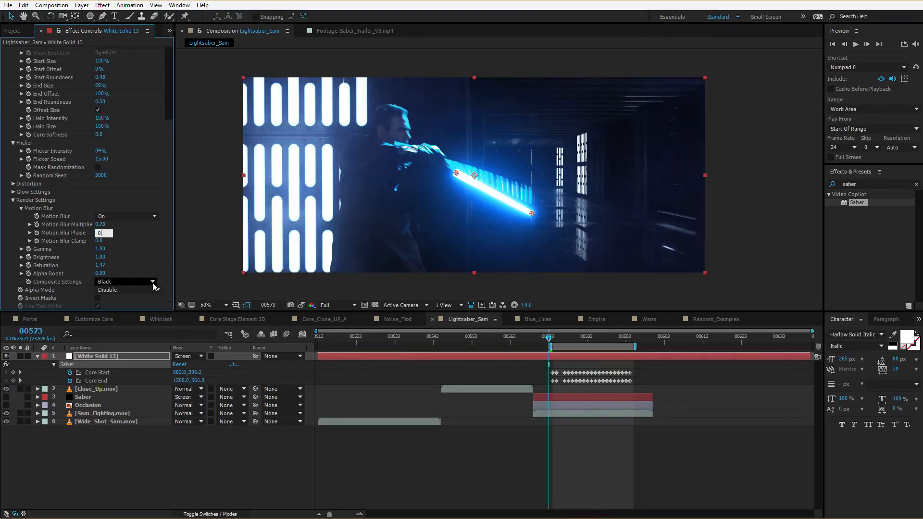
key(Return)
key(Page_Down)
key(Page_Down)
key(Page_Down)
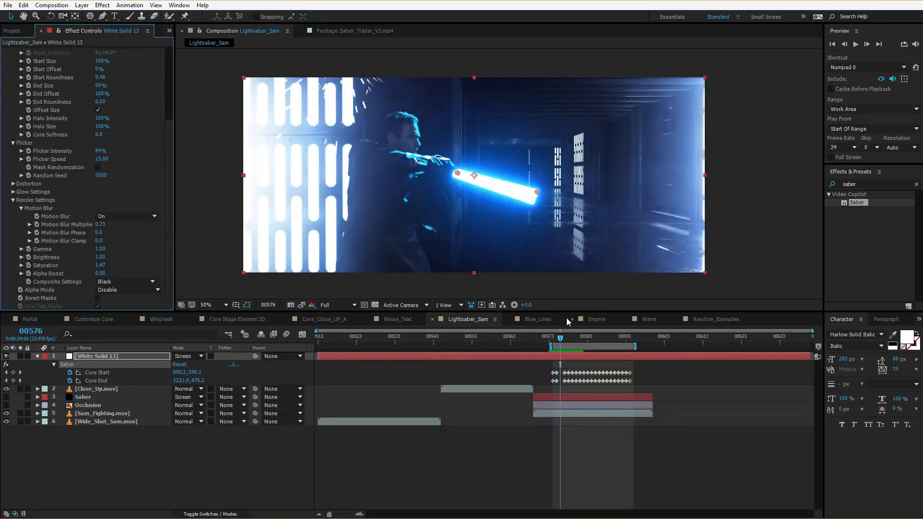
key(KP_0)
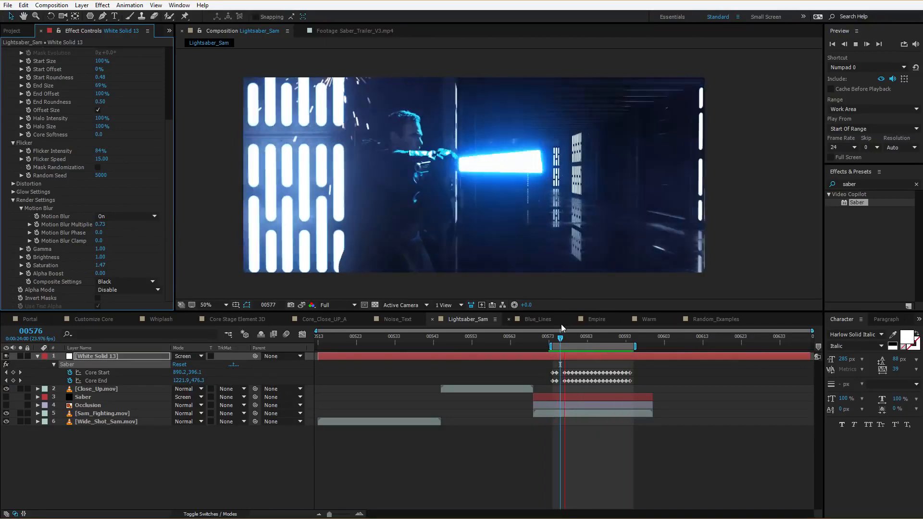
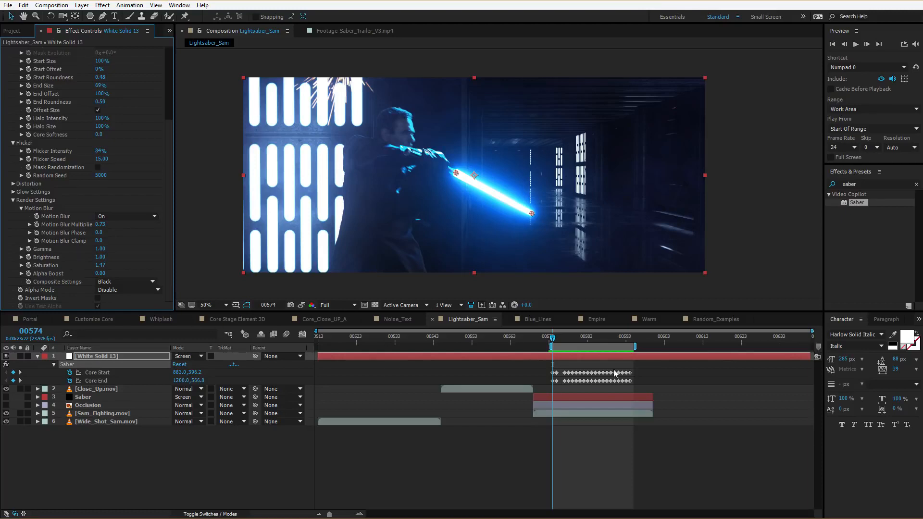
Step: Remove all keyframes from Core Start and Core End on White Solid 13 and reset the Saber effect to its defaults
click(643, 364)
click(169, 76)
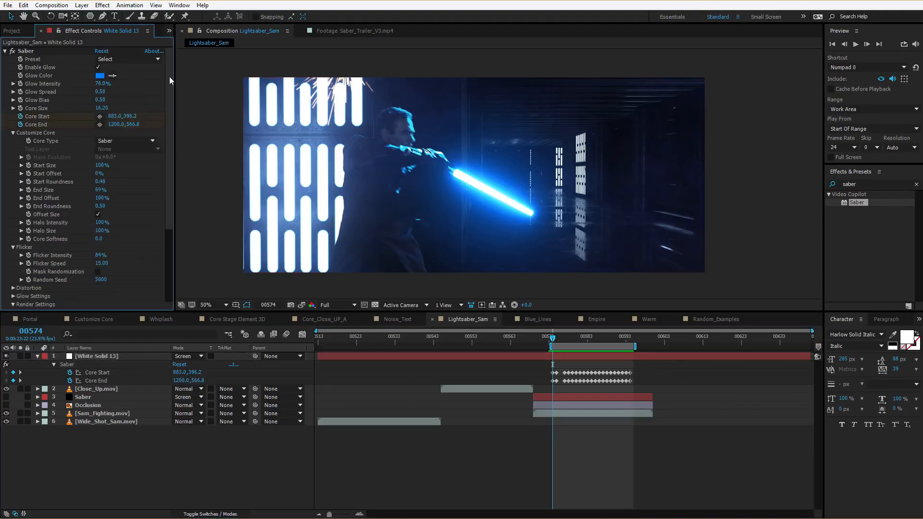
click(21, 116)
click(21, 124)
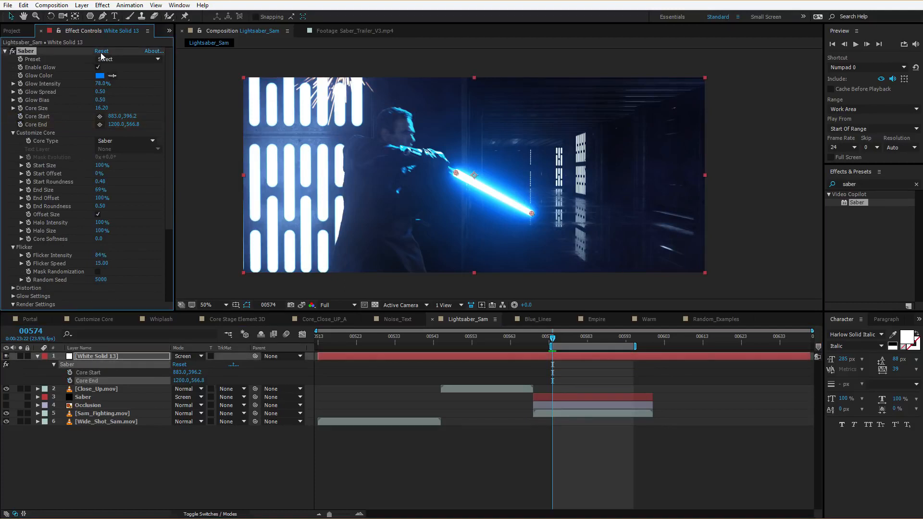
click(100, 52)
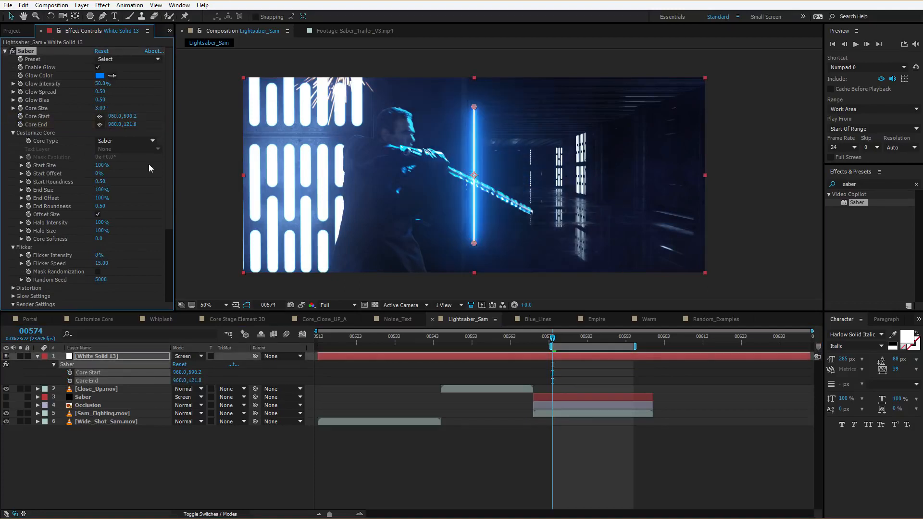
Step: At frame 574, draw a closed four-point mask on White Solid 13 around the prop blade and fit its tip corners
click(102, 16)
key(period)
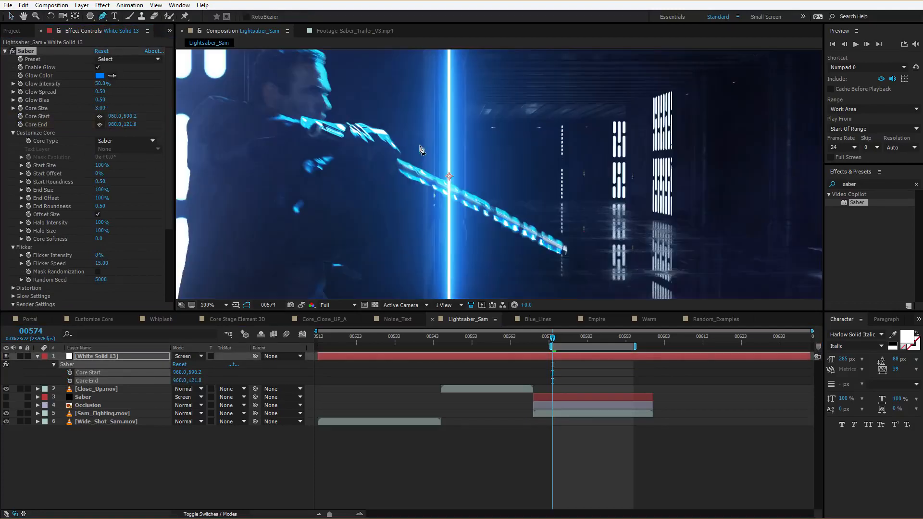
click(397, 157)
click(564, 242)
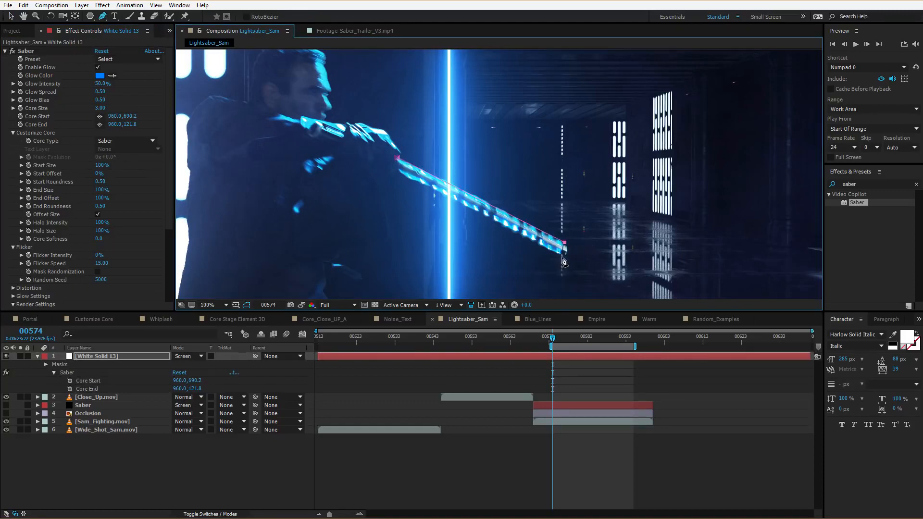
click(561, 256)
click(397, 173)
click(397, 157)
key(v)
drag(565, 251, 569, 253)
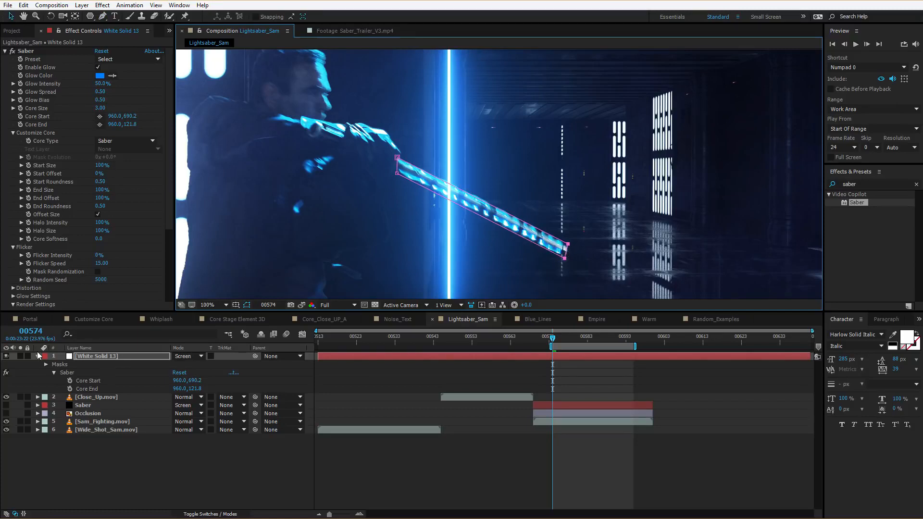
Step: Enable Mask Path keyframing for the blade mask at frame 574 and advance to frame 575
key(m)
click(70, 372)
key(Page_Down)
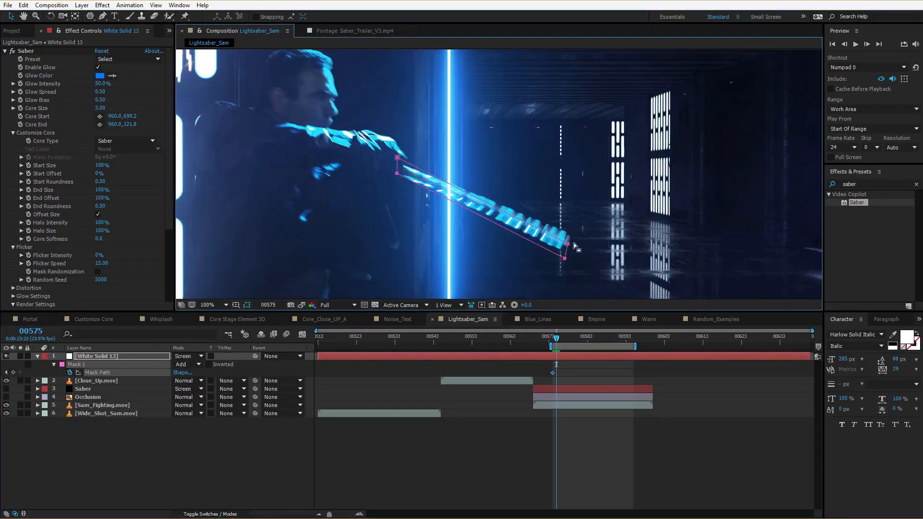
Step: Reshape the blade mask on White Solid 13 to fit the prop blade at frames 575 and 576, and compare both frames
mouse_move(567, 244)
mouse_down()
mouse_move(571, 237)
mouse_move(567, 252)
mouse_up()
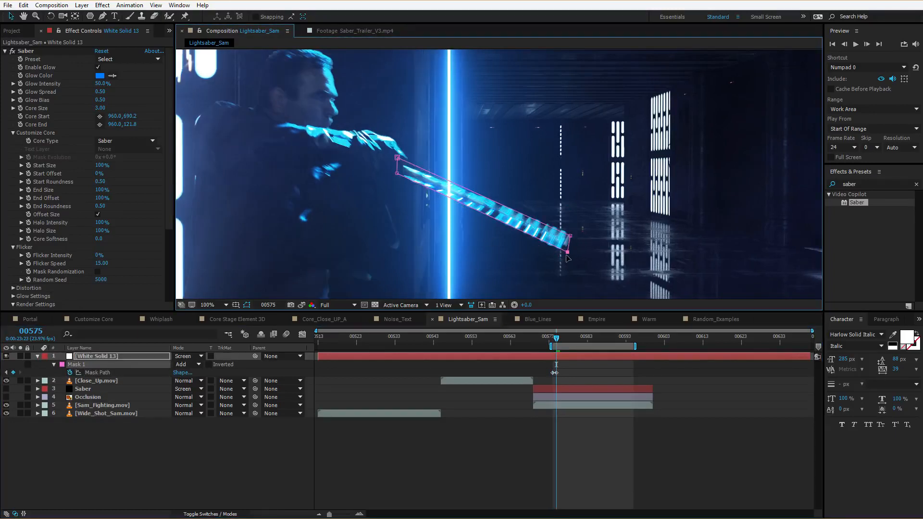
drag(397, 162, 401, 166)
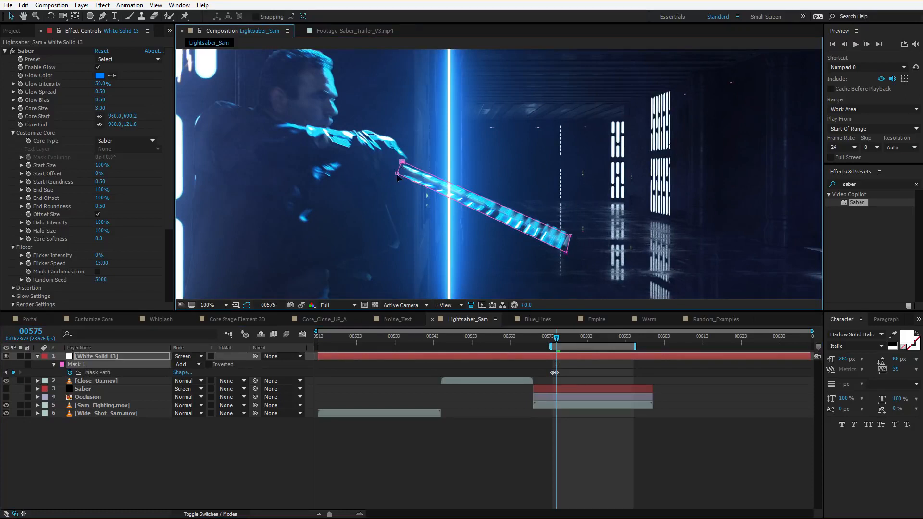
key(Page_Down)
drag(570, 237, 584, 208)
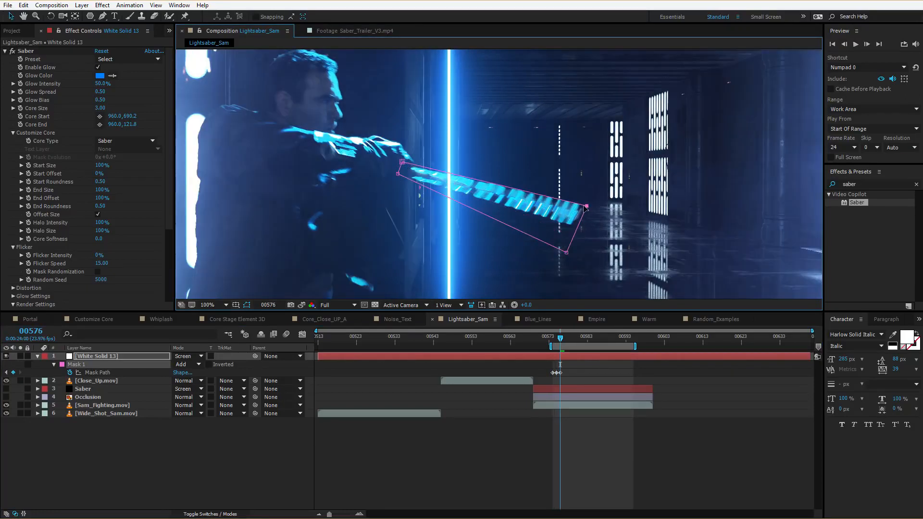
drag(566, 251, 573, 234)
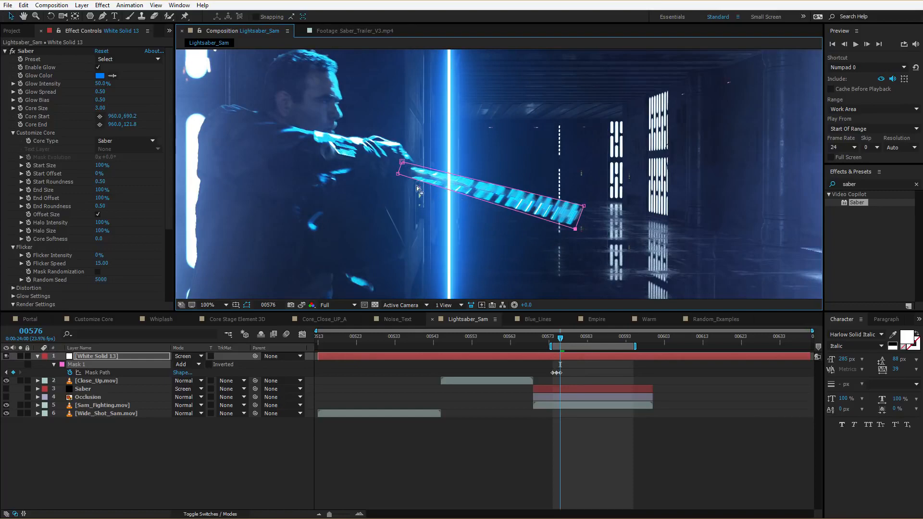
key(Page_Up)
key(Page_Down)
key(Page_Up)
key(Page_Down)
key(Page_Up)
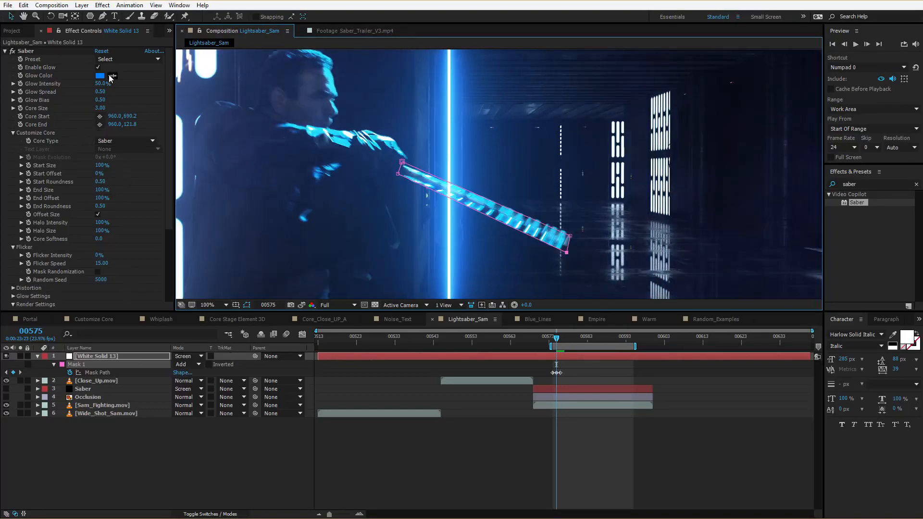
Step: Set the Saber effect's Core Type to Layer Masks so the glow follows the blade mask
scroll(134, 239, down, 4)
scroll(47, 130, up, 3)
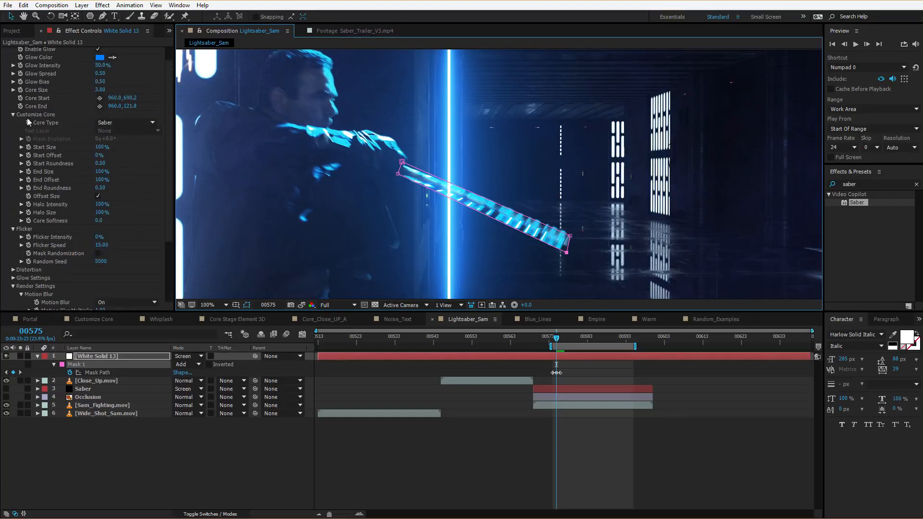
click(124, 123)
click(127, 144)
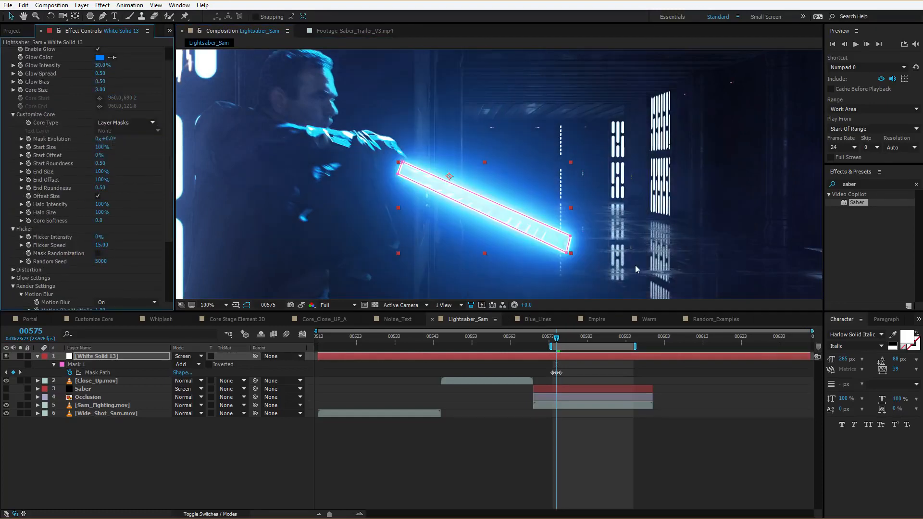
key(period)
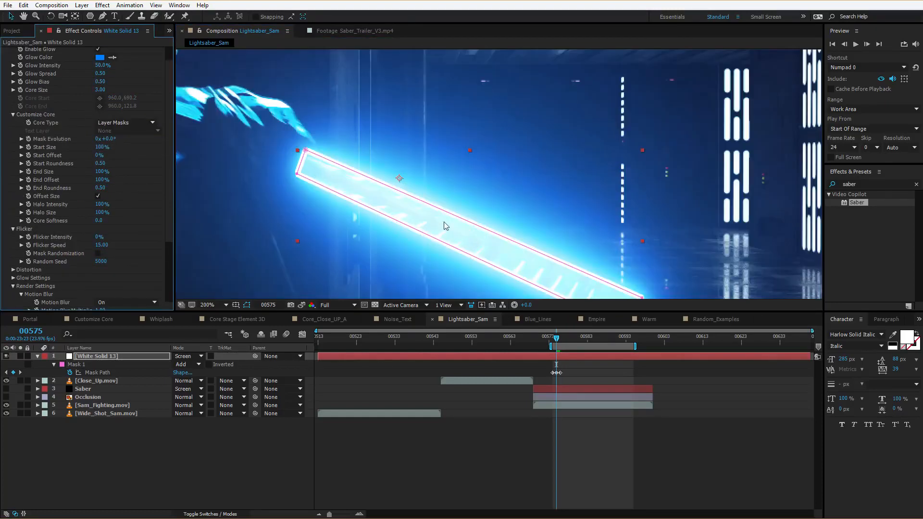
Step: Solo White Solid 13 and set the Saber effect's Composite Settings to Add
click(20, 356)
key(comma)
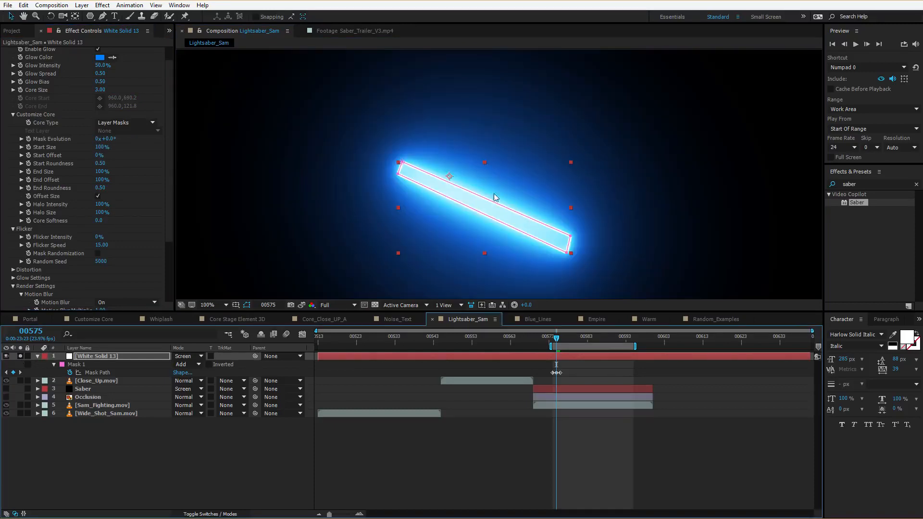
scroll(88, 170, down, 4)
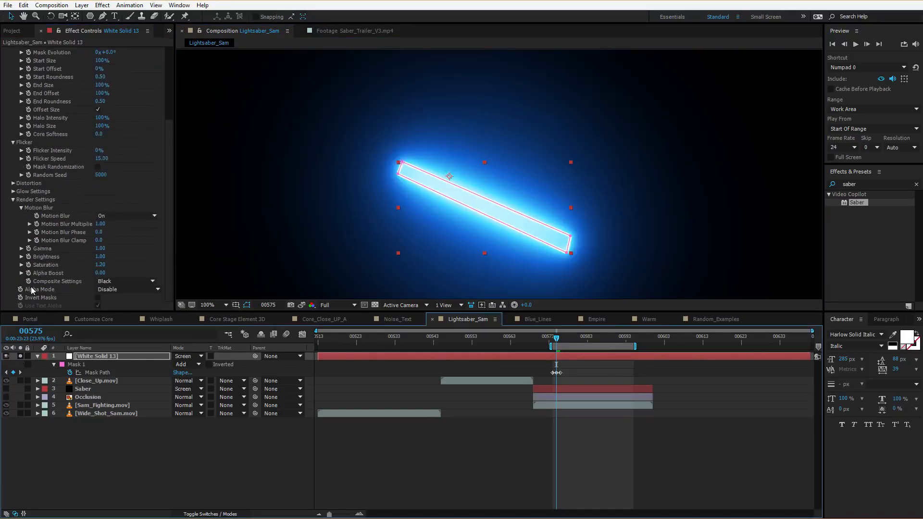
click(129, 281)
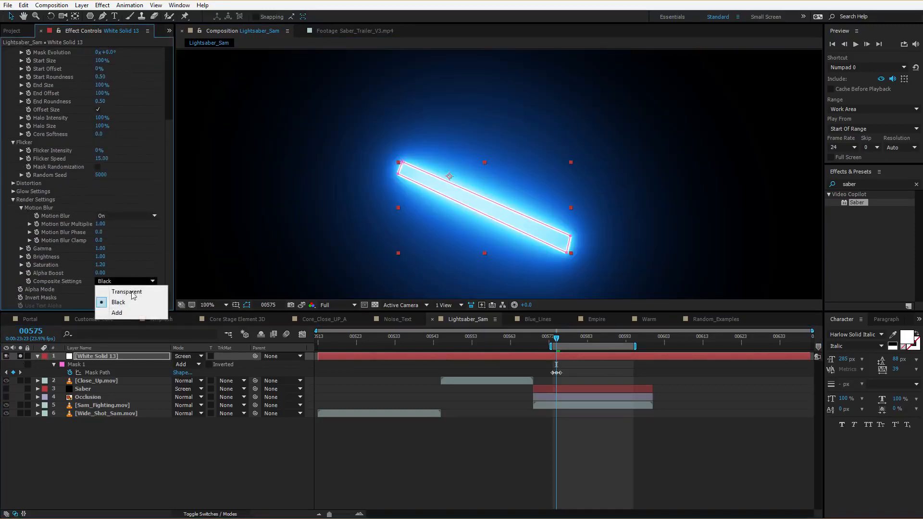
click(117, 313)
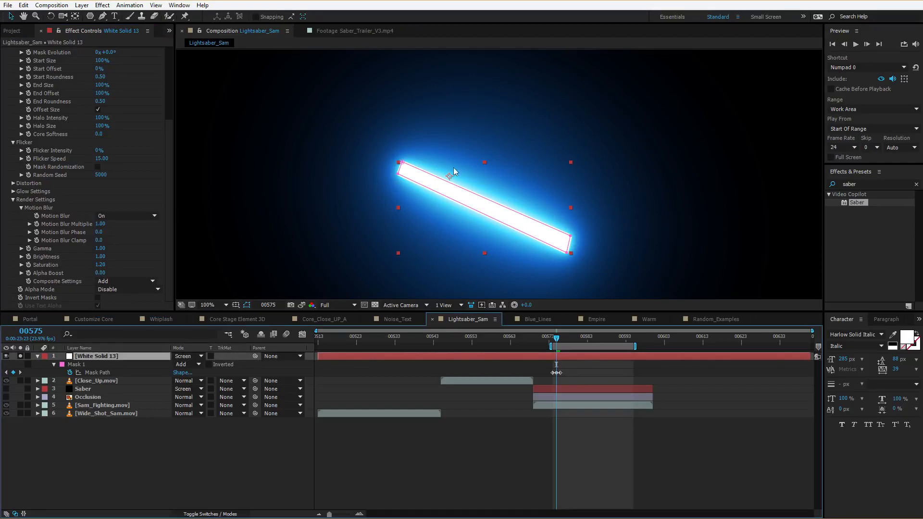
Step: Set the Saber effect's Core Size to 2 and preview the soloed blade
scroll(101, 122, up, 4)
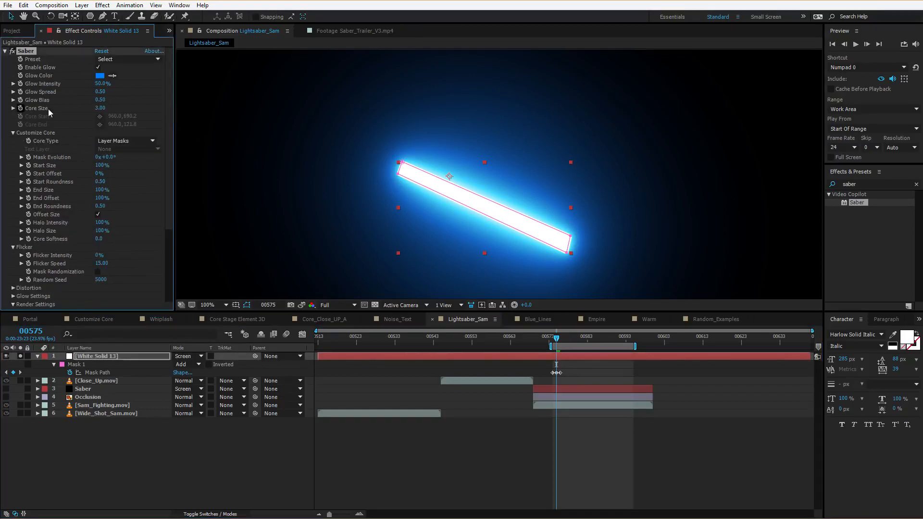
click(98, 109)
text(2)
key(Return)
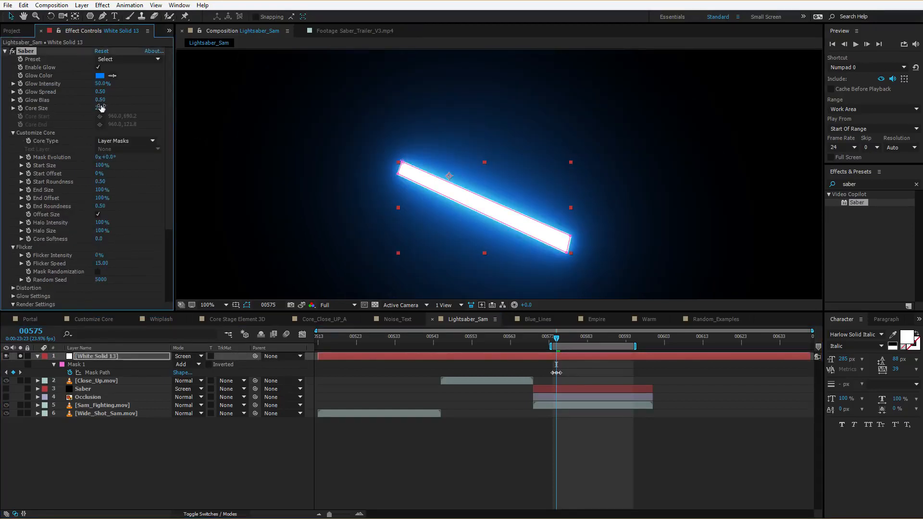
key(space)
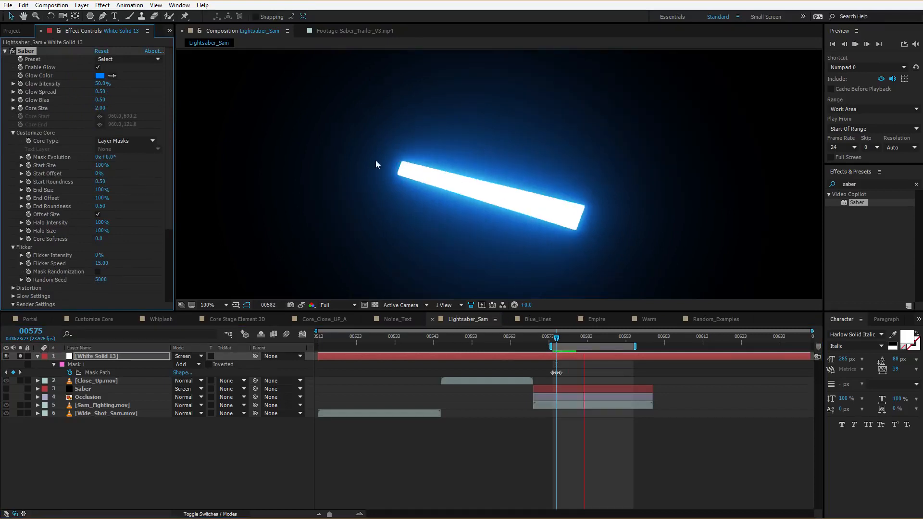
Step: Turn off solo for White Solid 13 and set the Glow Intensity to 65%, checking the blade against the footage at frame 575
drag(103, 84, 110, 85)
key(space)
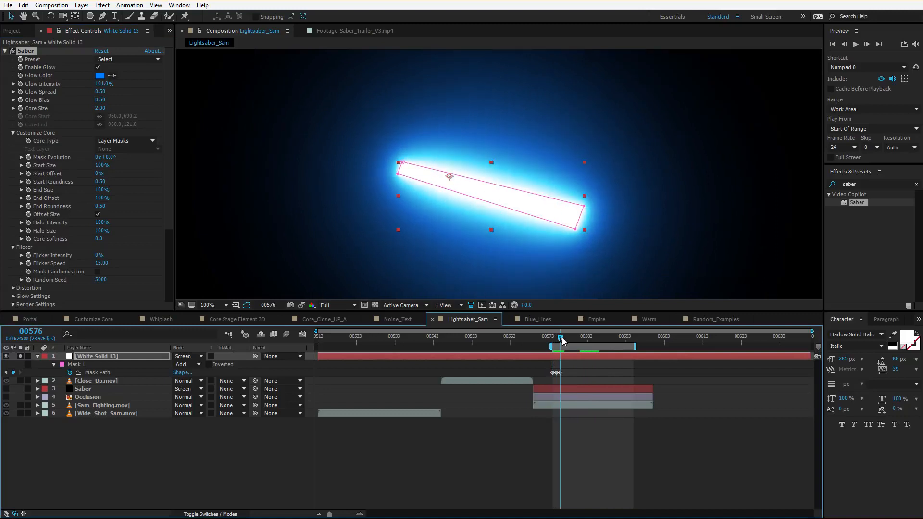
key(Page_Up)
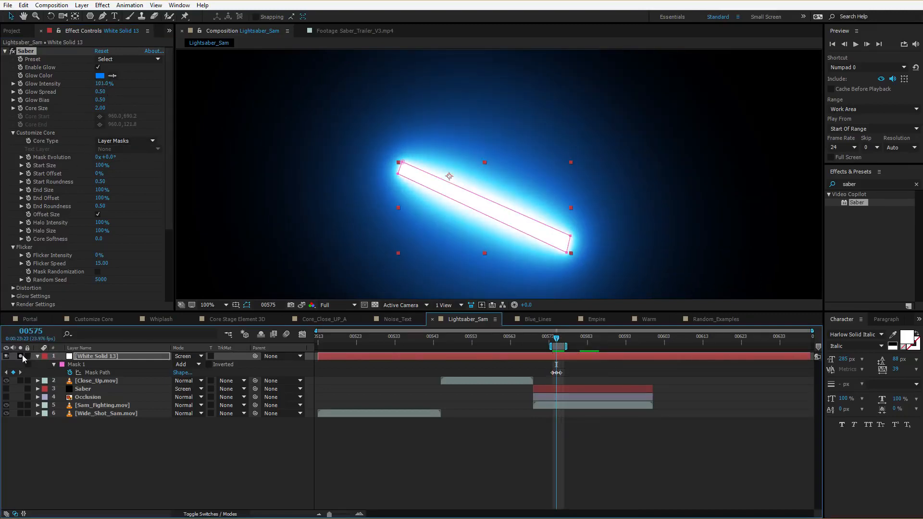
click(21, 356)
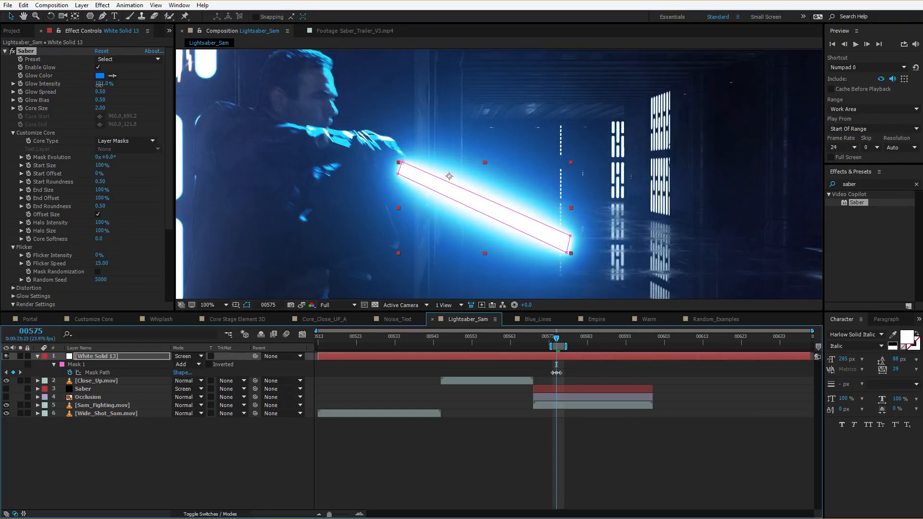
drag(102, 84, 85, 87)
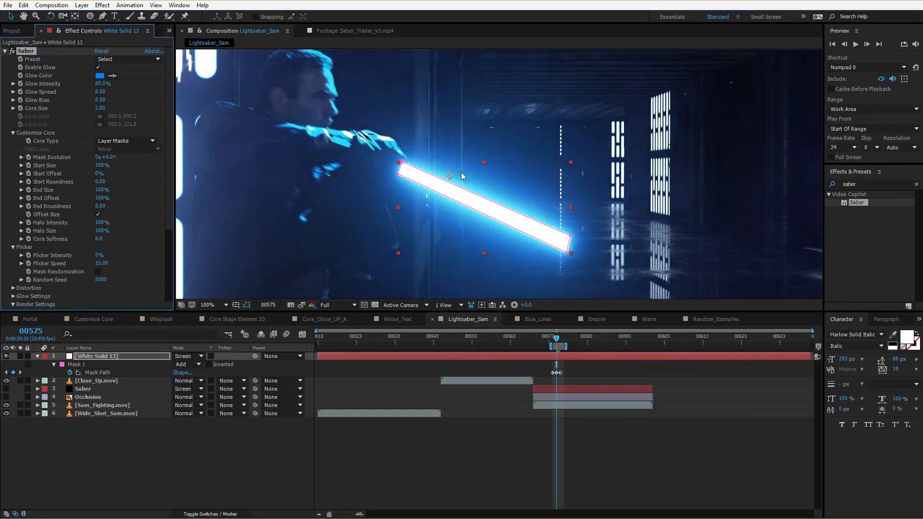
click(558, 429)
scroll(523, 180, down, 1)
key(Page_Down)
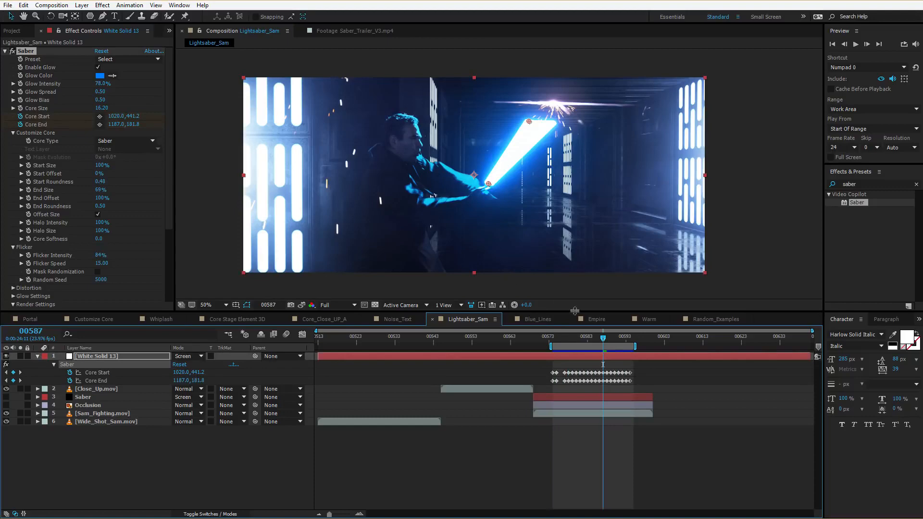
Step: Go to frame 577 and make the Occlusion layer with the stormtrooper visible
drag(599, 340, 565, 341)
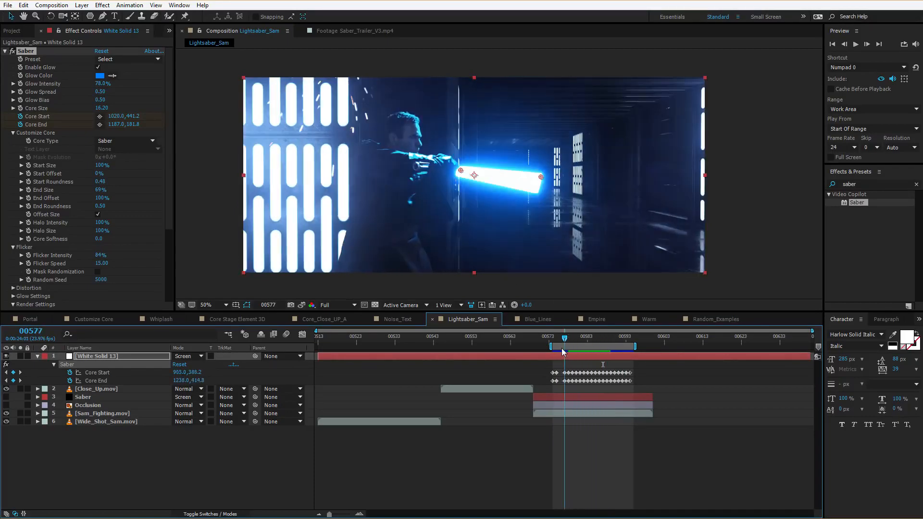
click(7, 405)
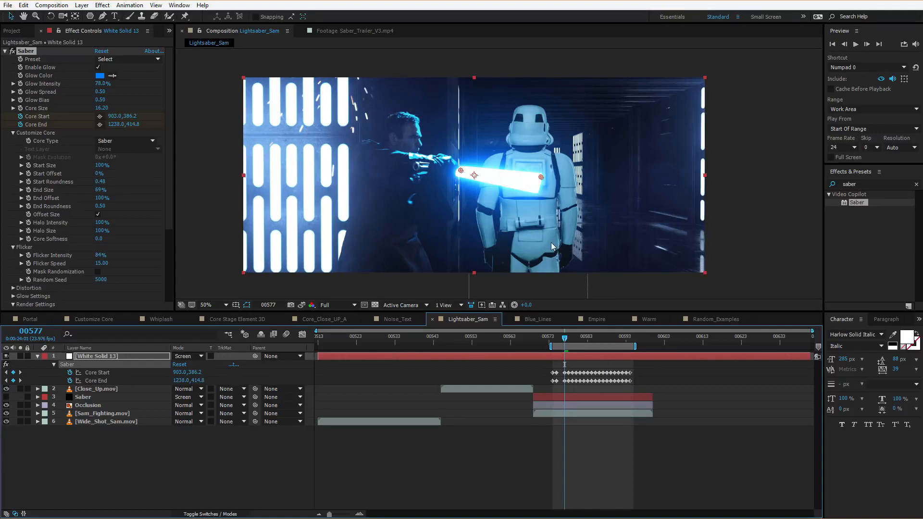
click(85, 405)
Step: Draw a closed Pen tool mask on White Solid 13 around the stormtrooper's arms, shoulders and helmet
click(82, 357)
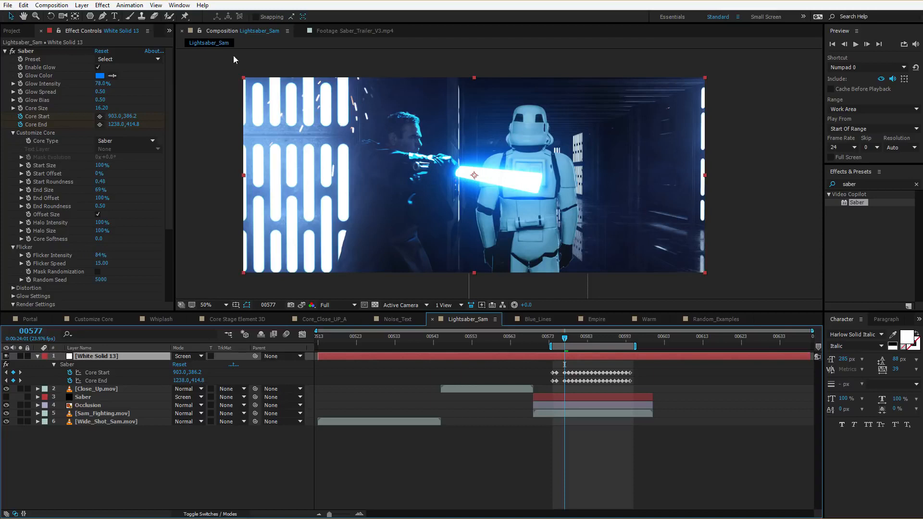
click(102, 16)
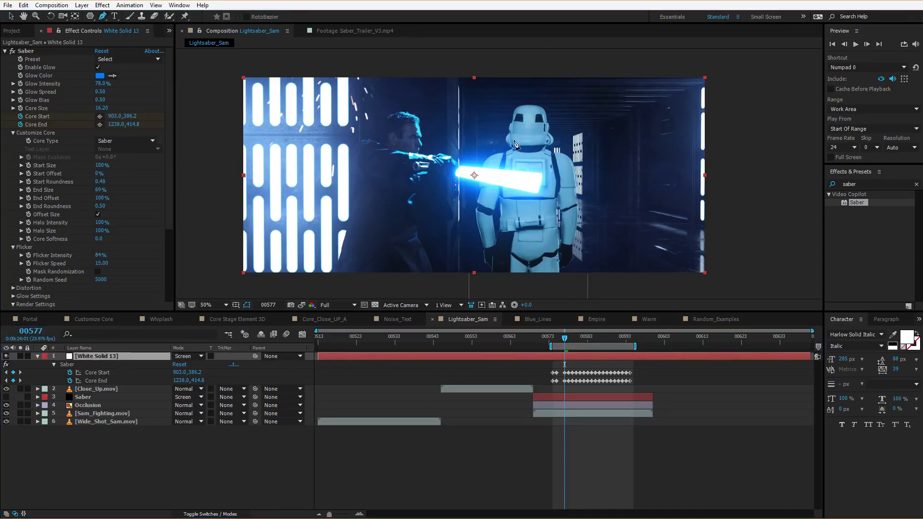
scroll(514, 143, up, 2)
drag(522, 134, 508, 153)
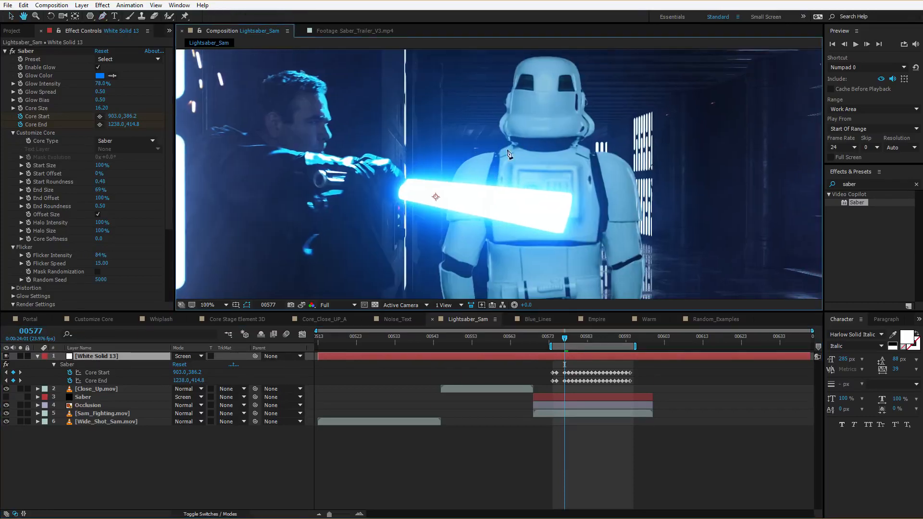
click(442, 287)
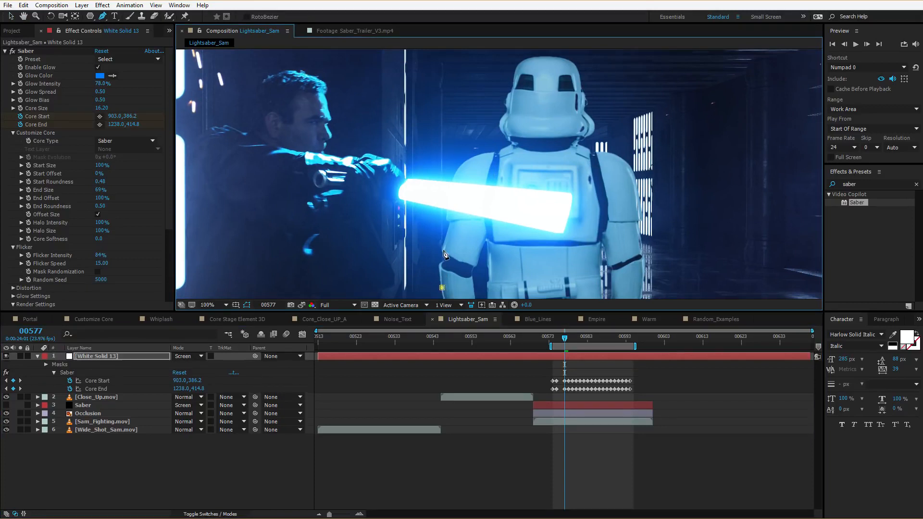
click(443, 249)
click(447, 219)
click(451, 179)
click(468, 157)
click(492, 151)
click(513, 144)
click(506, 109)
click(508, 93)
click(512, 85)
click(521, 62)
click(528, 59)
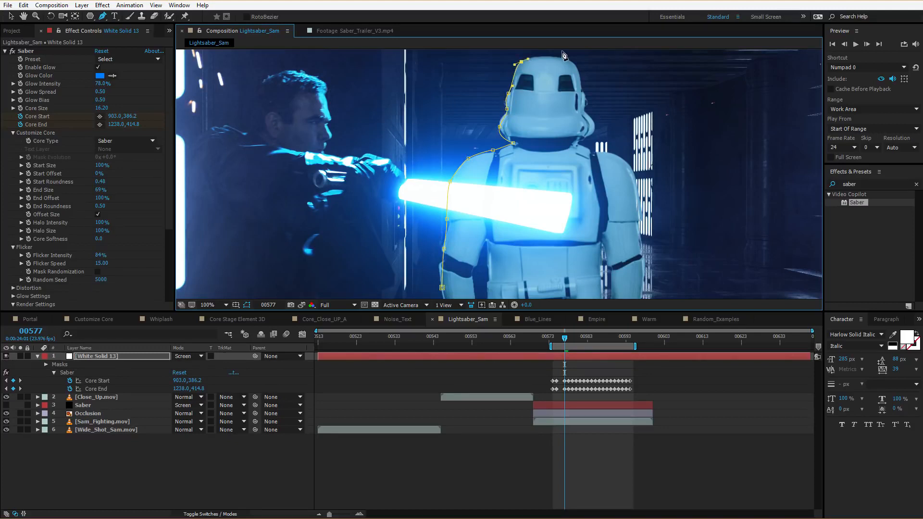
click(576, 67)
click(583, 101)
click(590, 127)
click(583, 145)
click(626, 163)
click(635, 197)
click(641, 250)
click(639, 281)
click(442, 287)
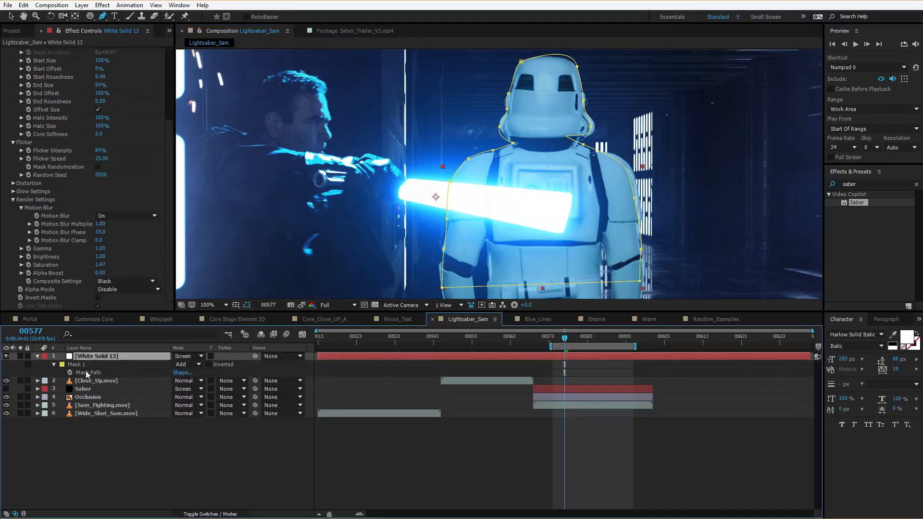
Step: Set the stormtrooper mask's mode to Subtract and the Saber Alpha Mode to Enable Masks, then inspect the occluded blade
click(197, 364)
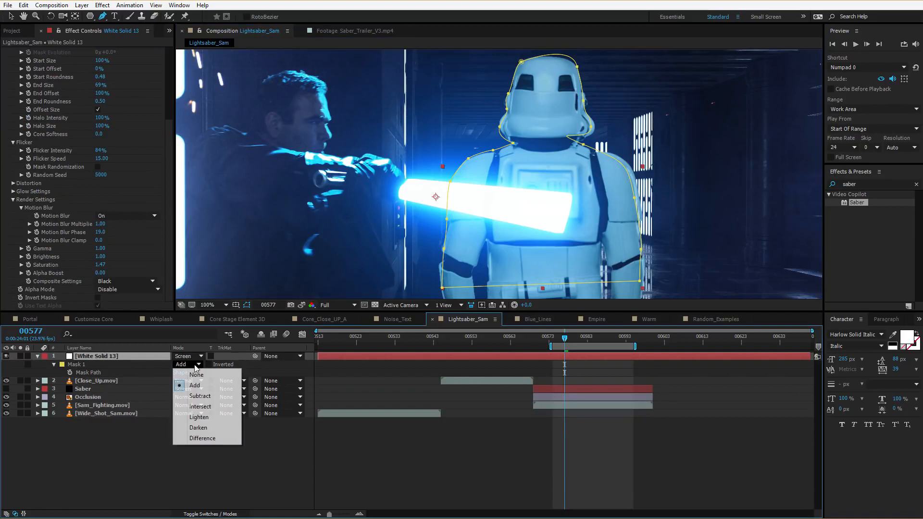
click(203, 397)
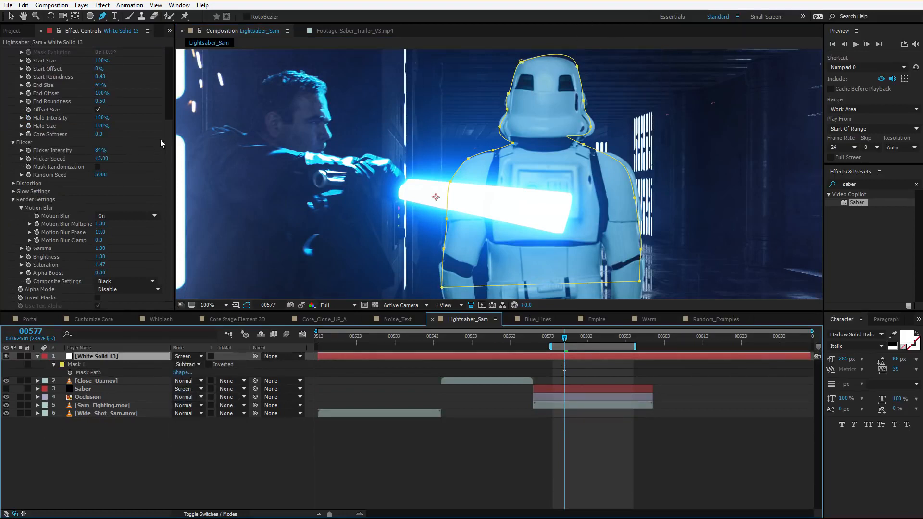
click(125, 290)
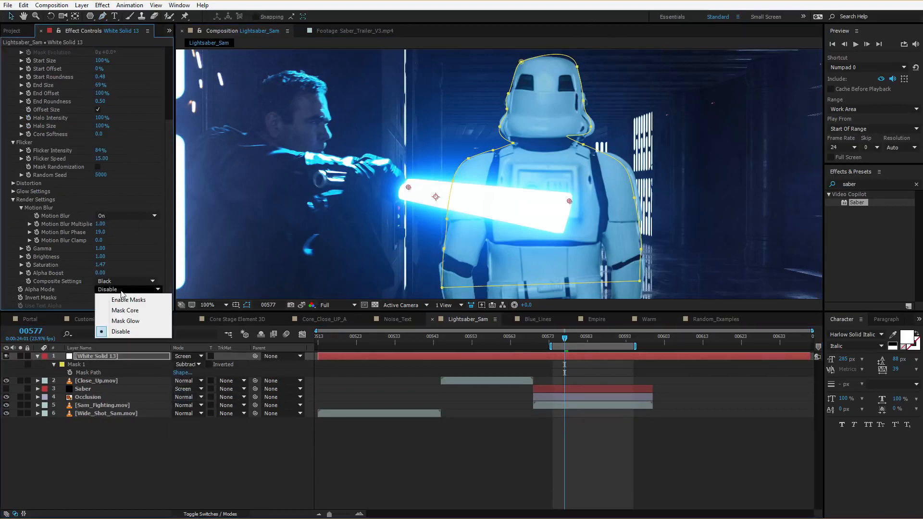
click(141, 302)
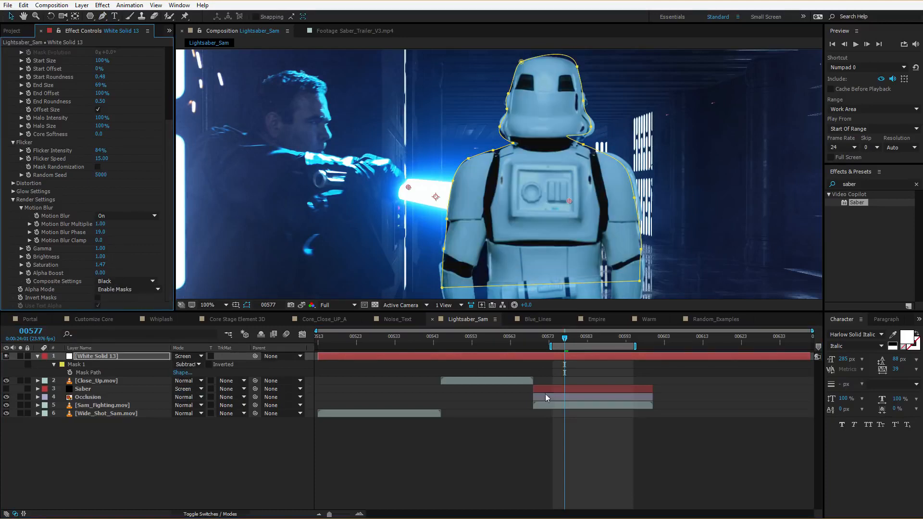
click(570, 440)
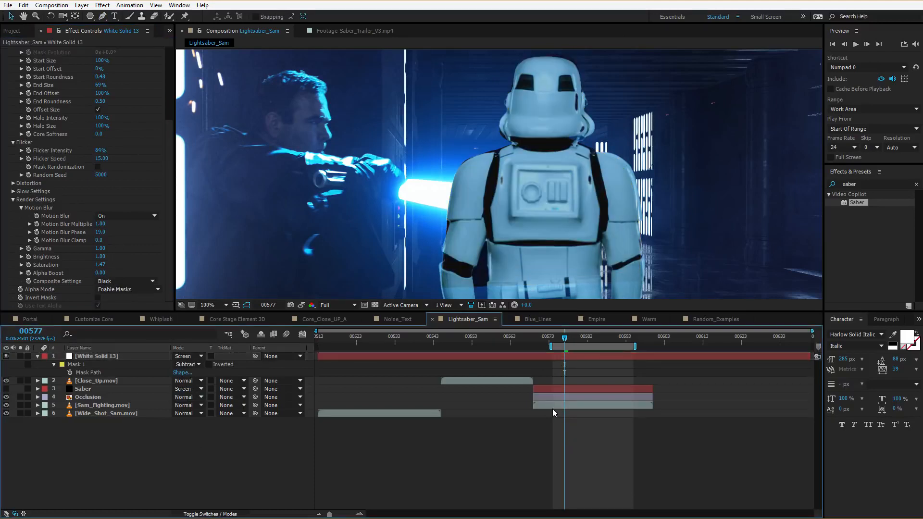
key(h)
drag(474, 176, 489, 103)
drag(437, 147, 450, 198)
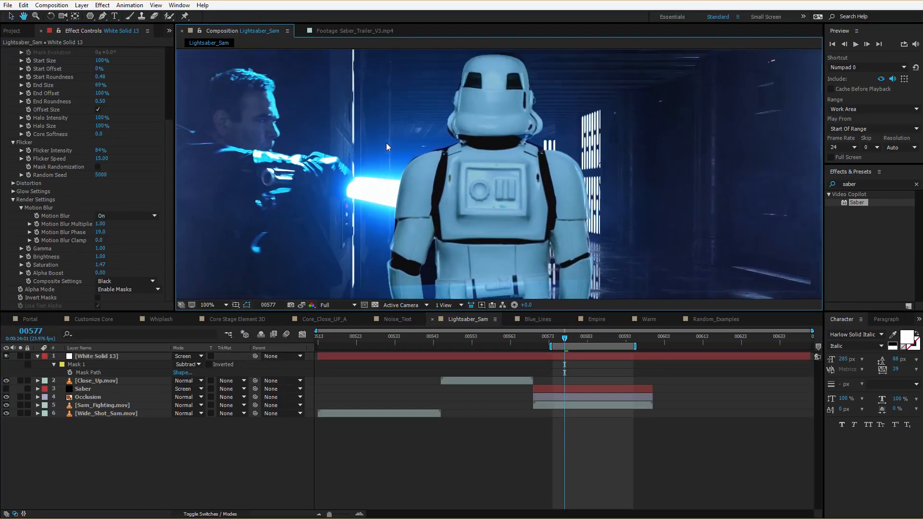
Step: Set the Saber Alpha Mode on White Solid 13 to Mask Core
key(v)
click(103, 289)
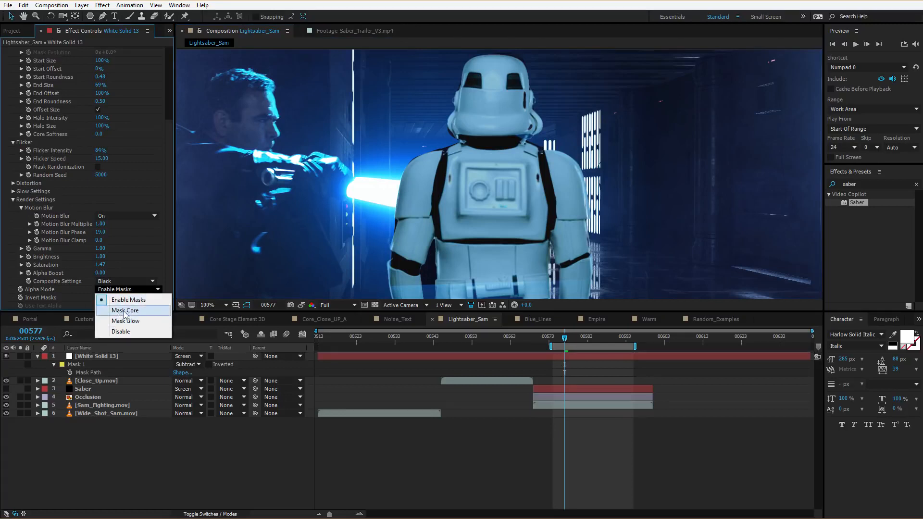
click(127, 311)
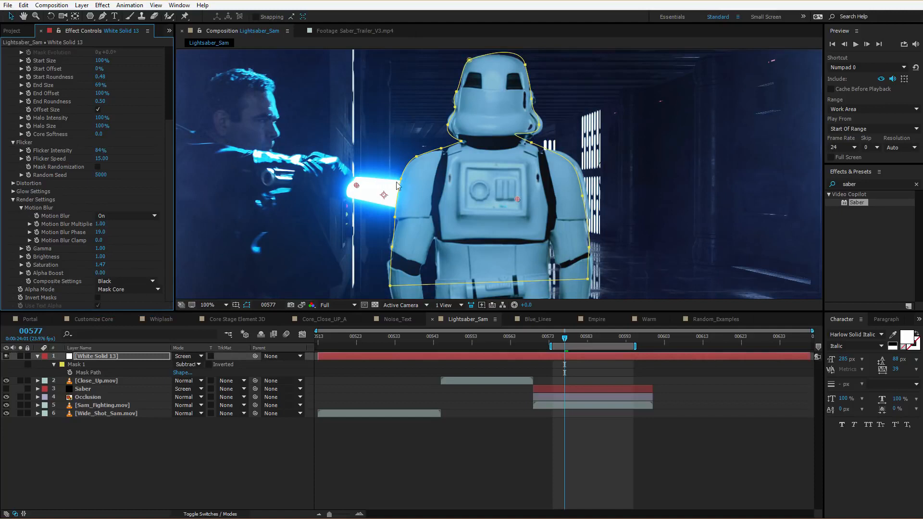
Step: Hide the stormtrooper mask outline in the viewer and set the Saber Glow Intensity to 92%
scroll(120, 96, up, 5)
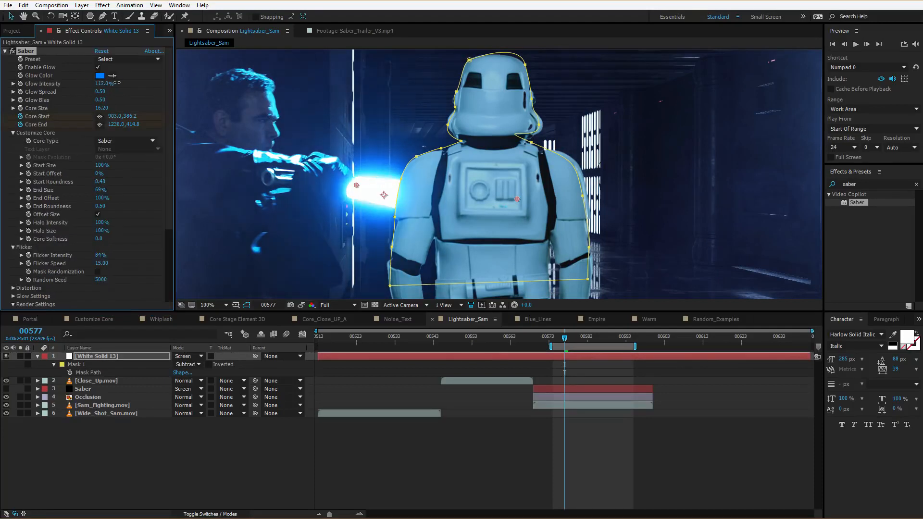
drag(117, 82, 124, 82)
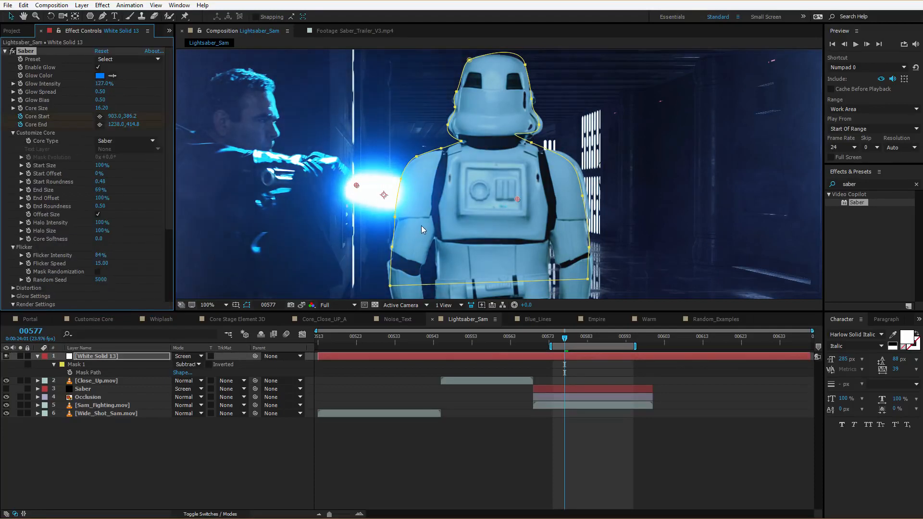
key(ctrl+shift+h)
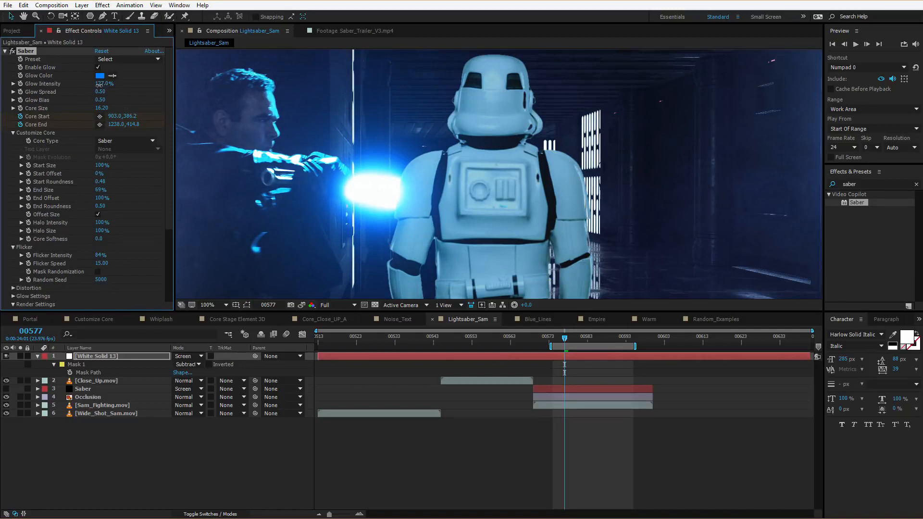
drag(101, 84, 82, 85)
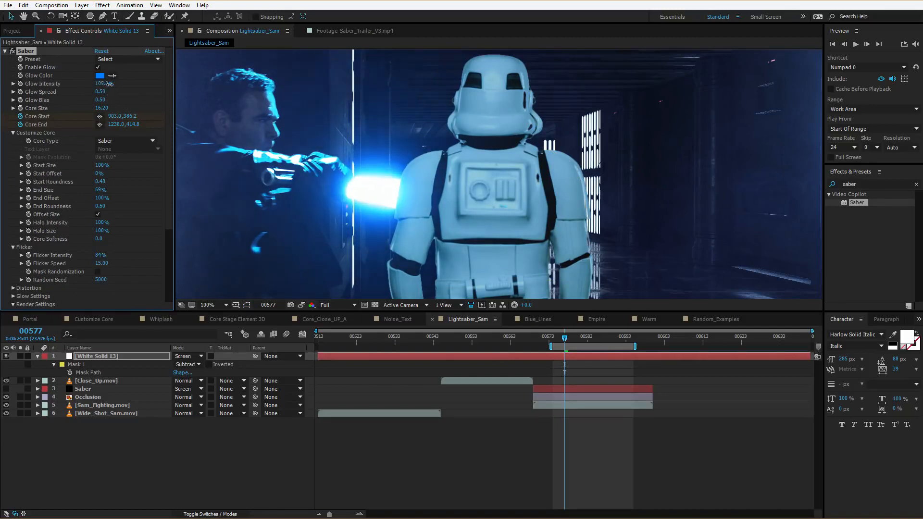
Step: Preview the occluded blade, and display White Solid 13's mask outline at frame 579 to check it beside the helmet
key(space)
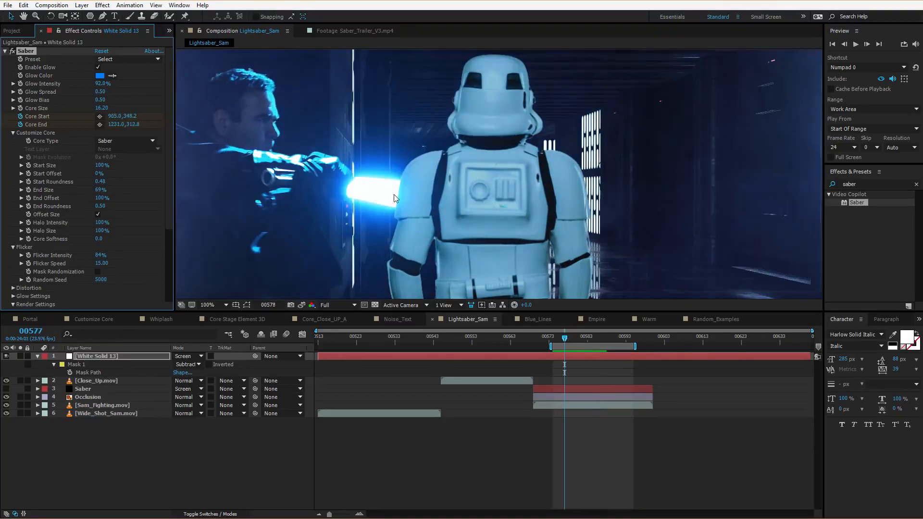
key(space)
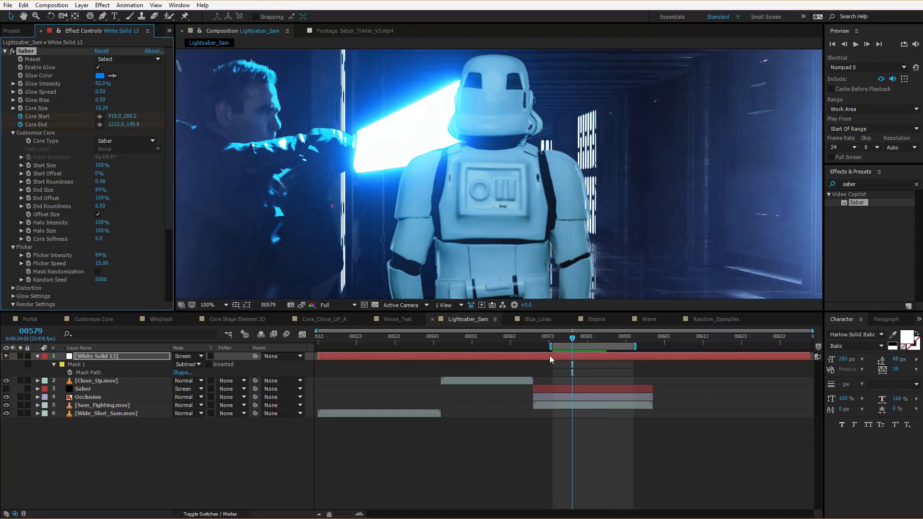
click(549, 356)
click(247, 305)
click(449, 116)
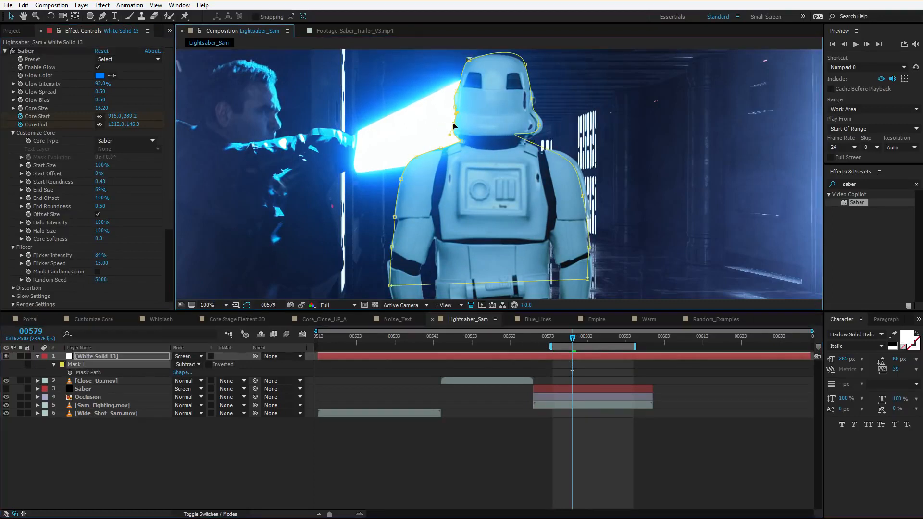
click(546, 449)
Step: Compare the blade's glow and occlusion behind the stormtrooper around frames 578 and 579, and view the whole shot at 50%
key(Page_Up)
key(Page_Up)
key(Page_Down)
key(Page_Down)
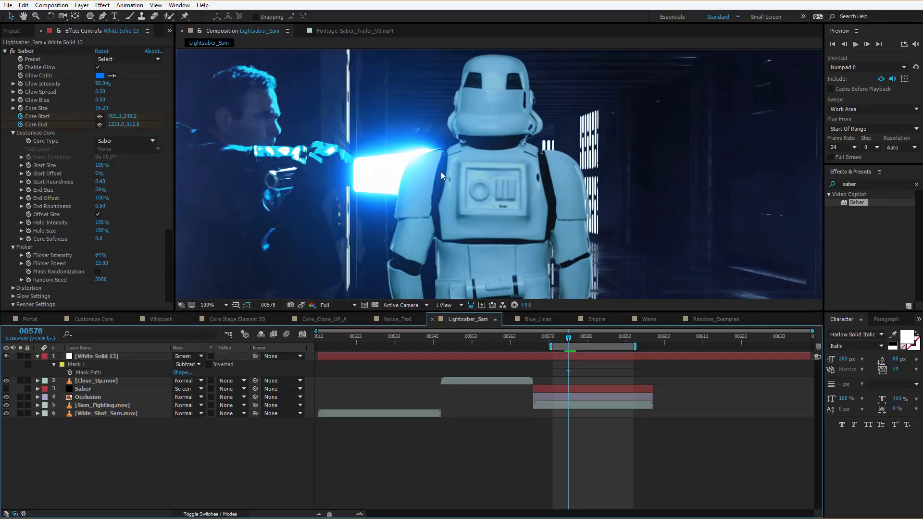
key(Page_Up)
key(Page_Down)
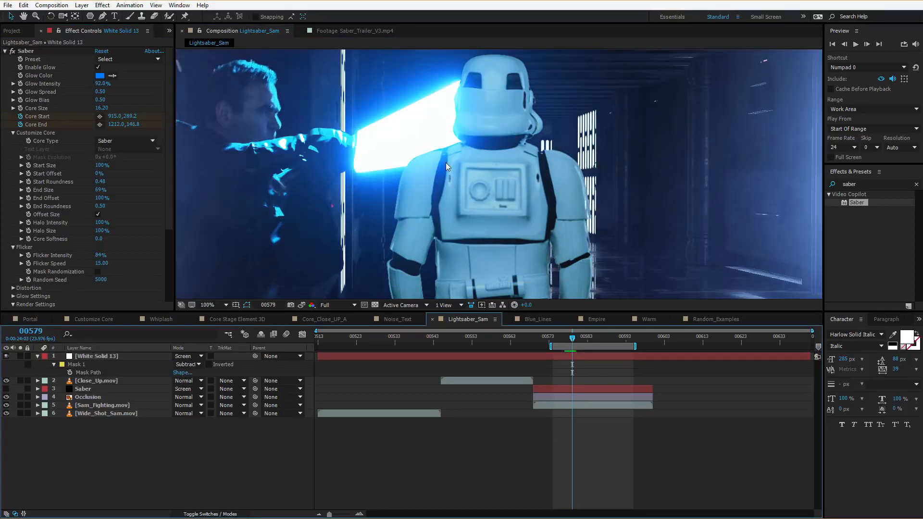
key(Page_Up)
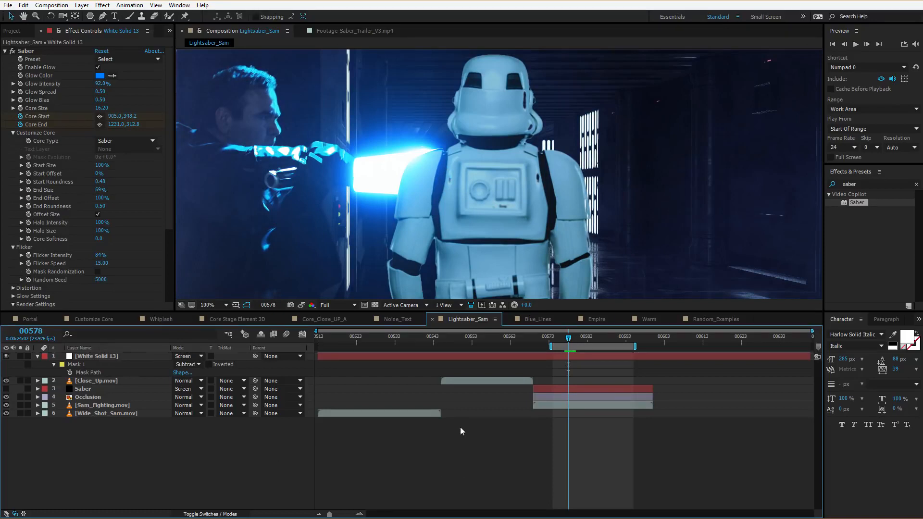
scroll(443, 222, down, 2)
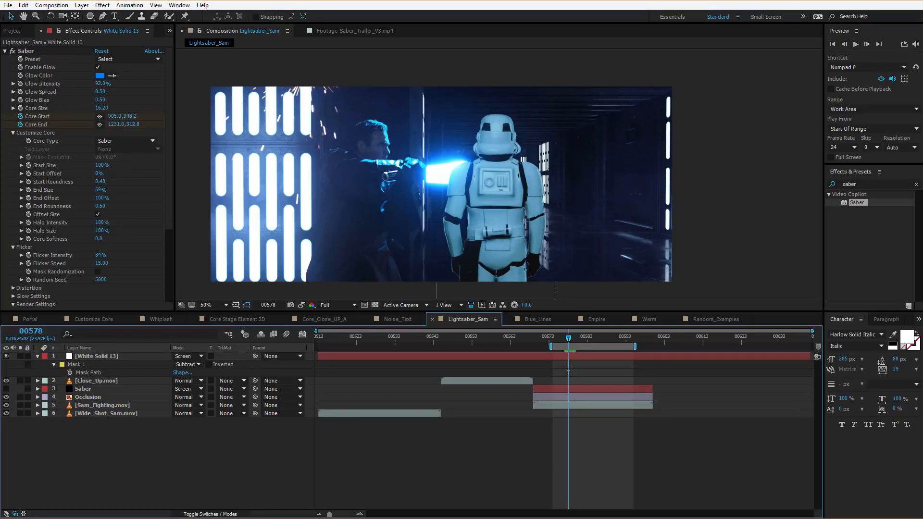
Step: Open the Saber_Trailer_V3.mp4 footage for viewing and go to a different point in it
click(355, 30)
click(442, 283)
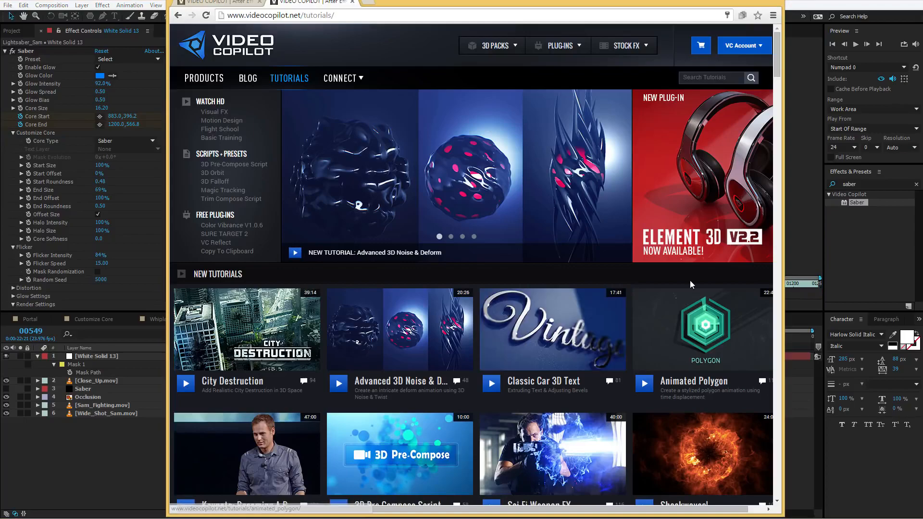
Step: In the web browser, browse the Video Copilot tutorials page down to the Light Sabers and Light Sabers V2 tutorials
scroll(690, 283, down, 1)
scroll(690, 284, down, 2)
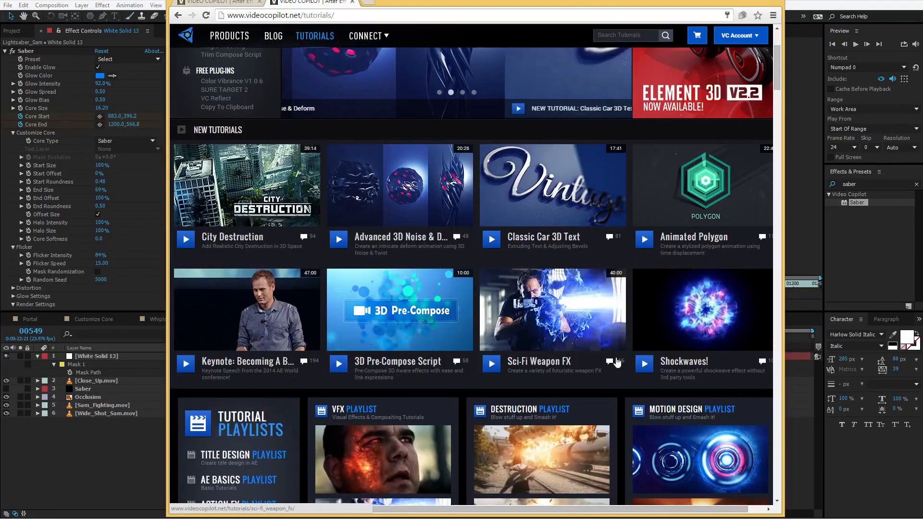
scroll(647, 374, down, 15)
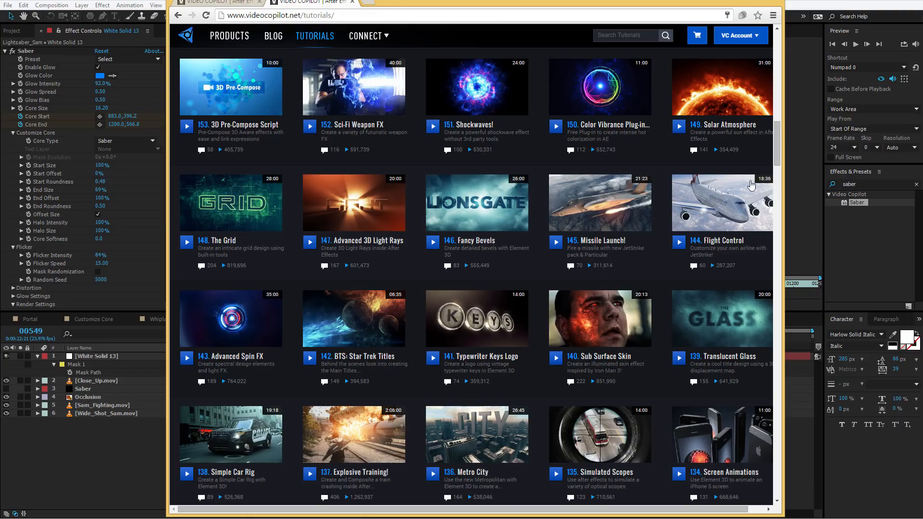
drag(777, 136, 775, 450)
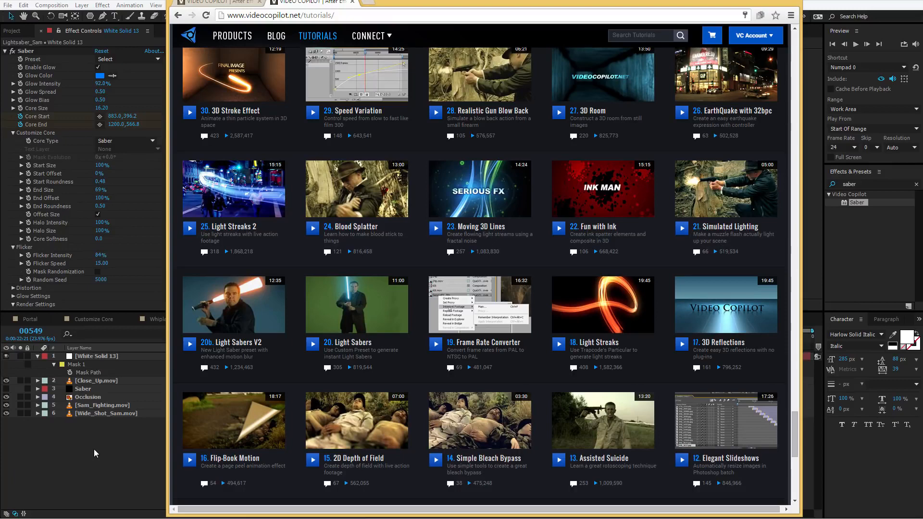
Step: Switch to After Effects and back to the browser, and browse the tutorial list back up to the Planet Explosion entries
click(105, 441)
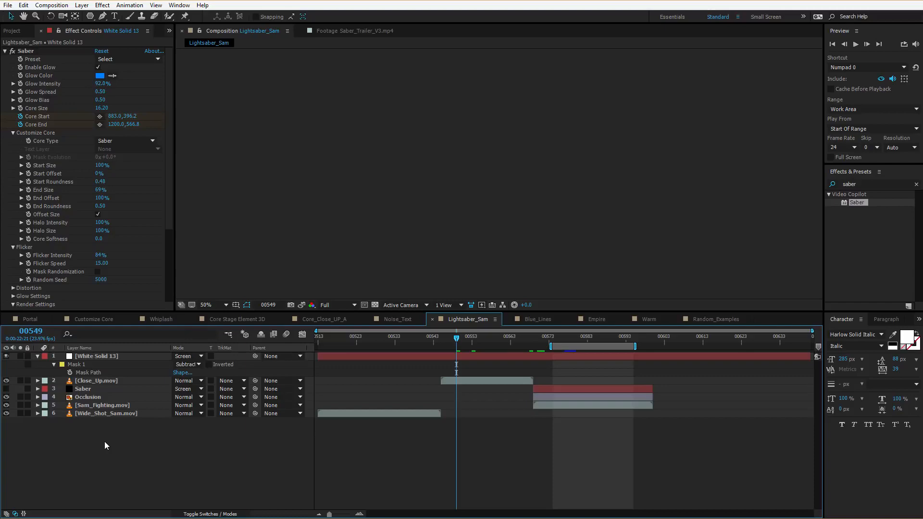
key(alt+Tab)
click(104, 441)
key(alt+Tab)
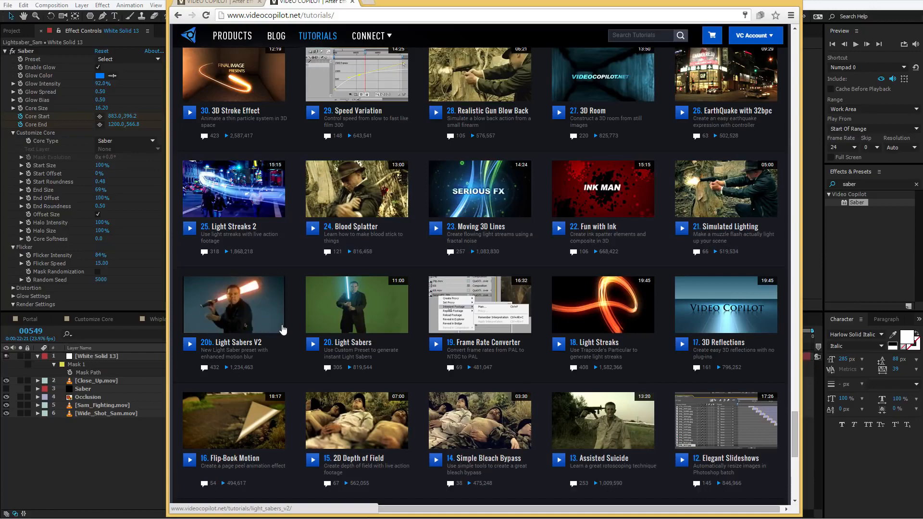
scroll(421, 304, up, 15)
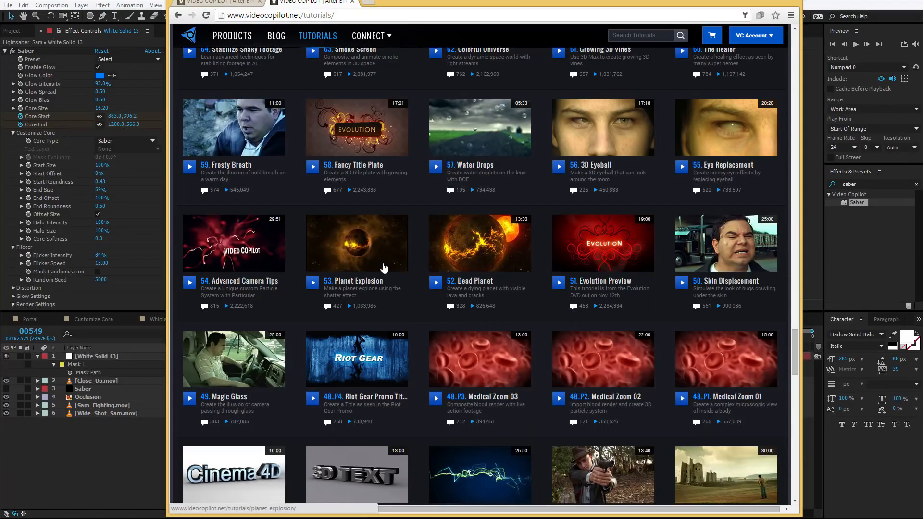